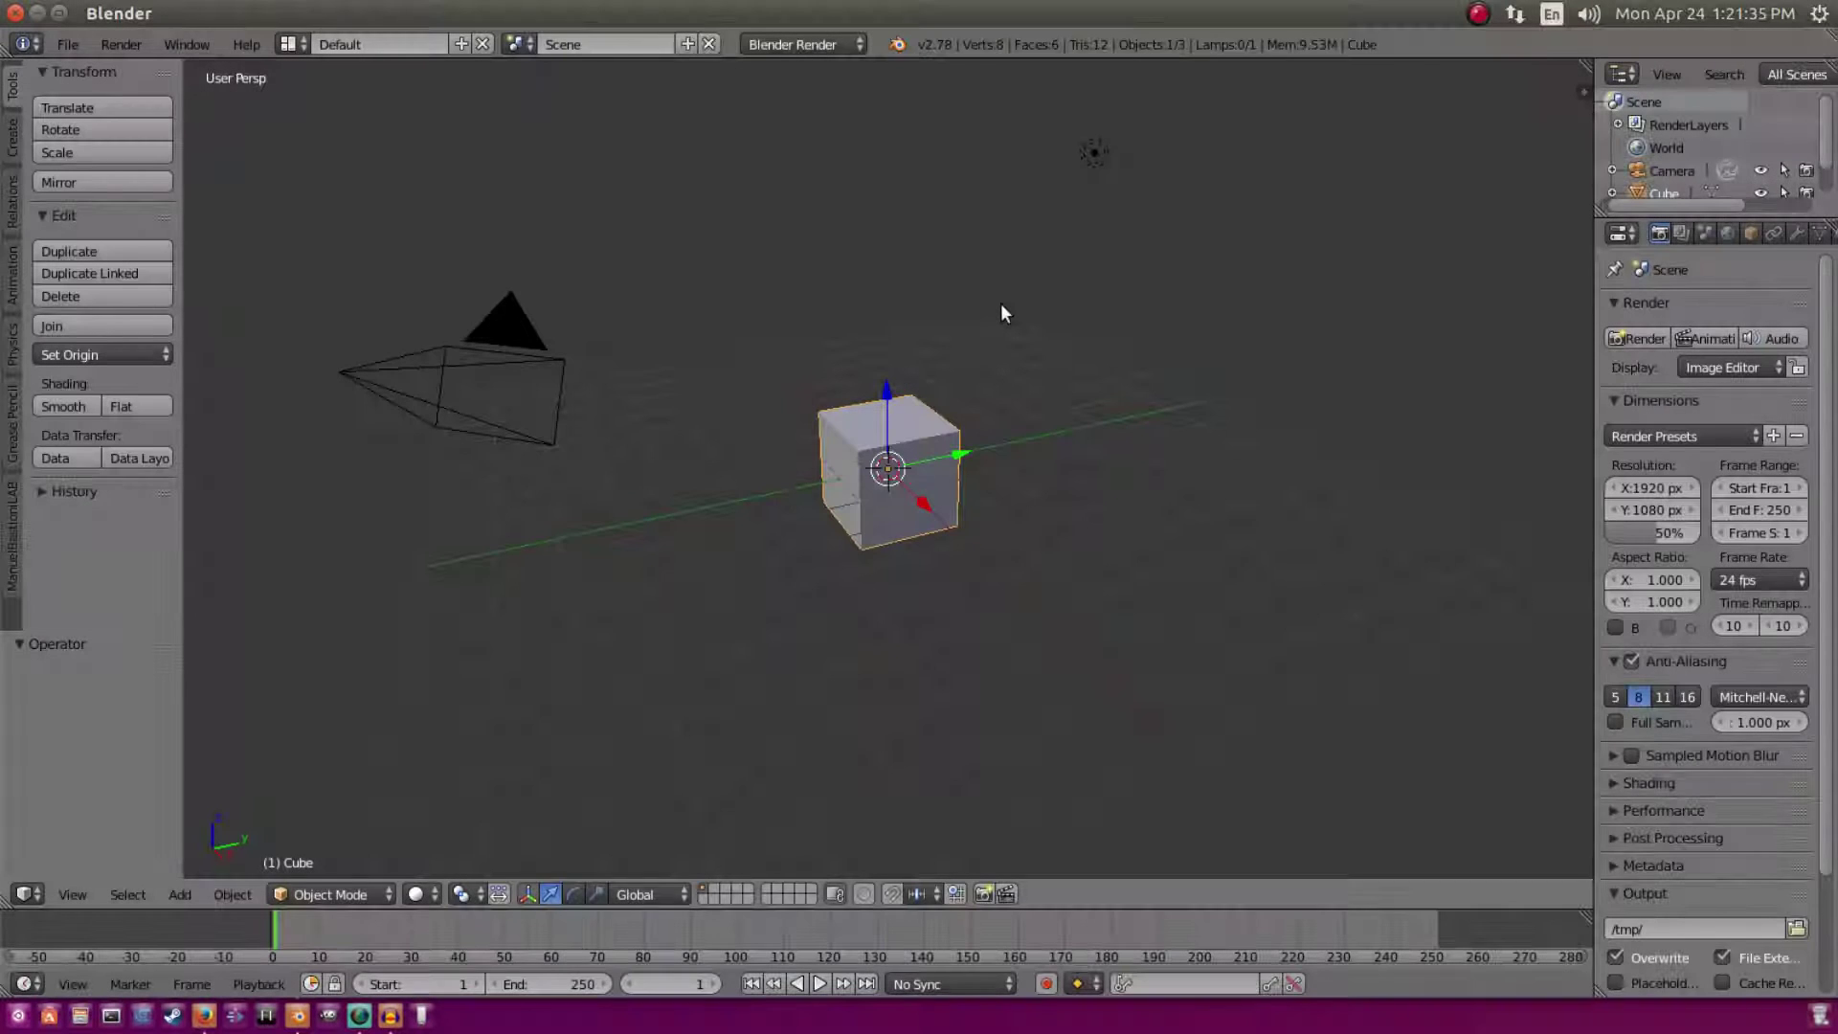
Step: Delete the default cube, camera and lamp from the scene
{"action": "key", "text": "x"}
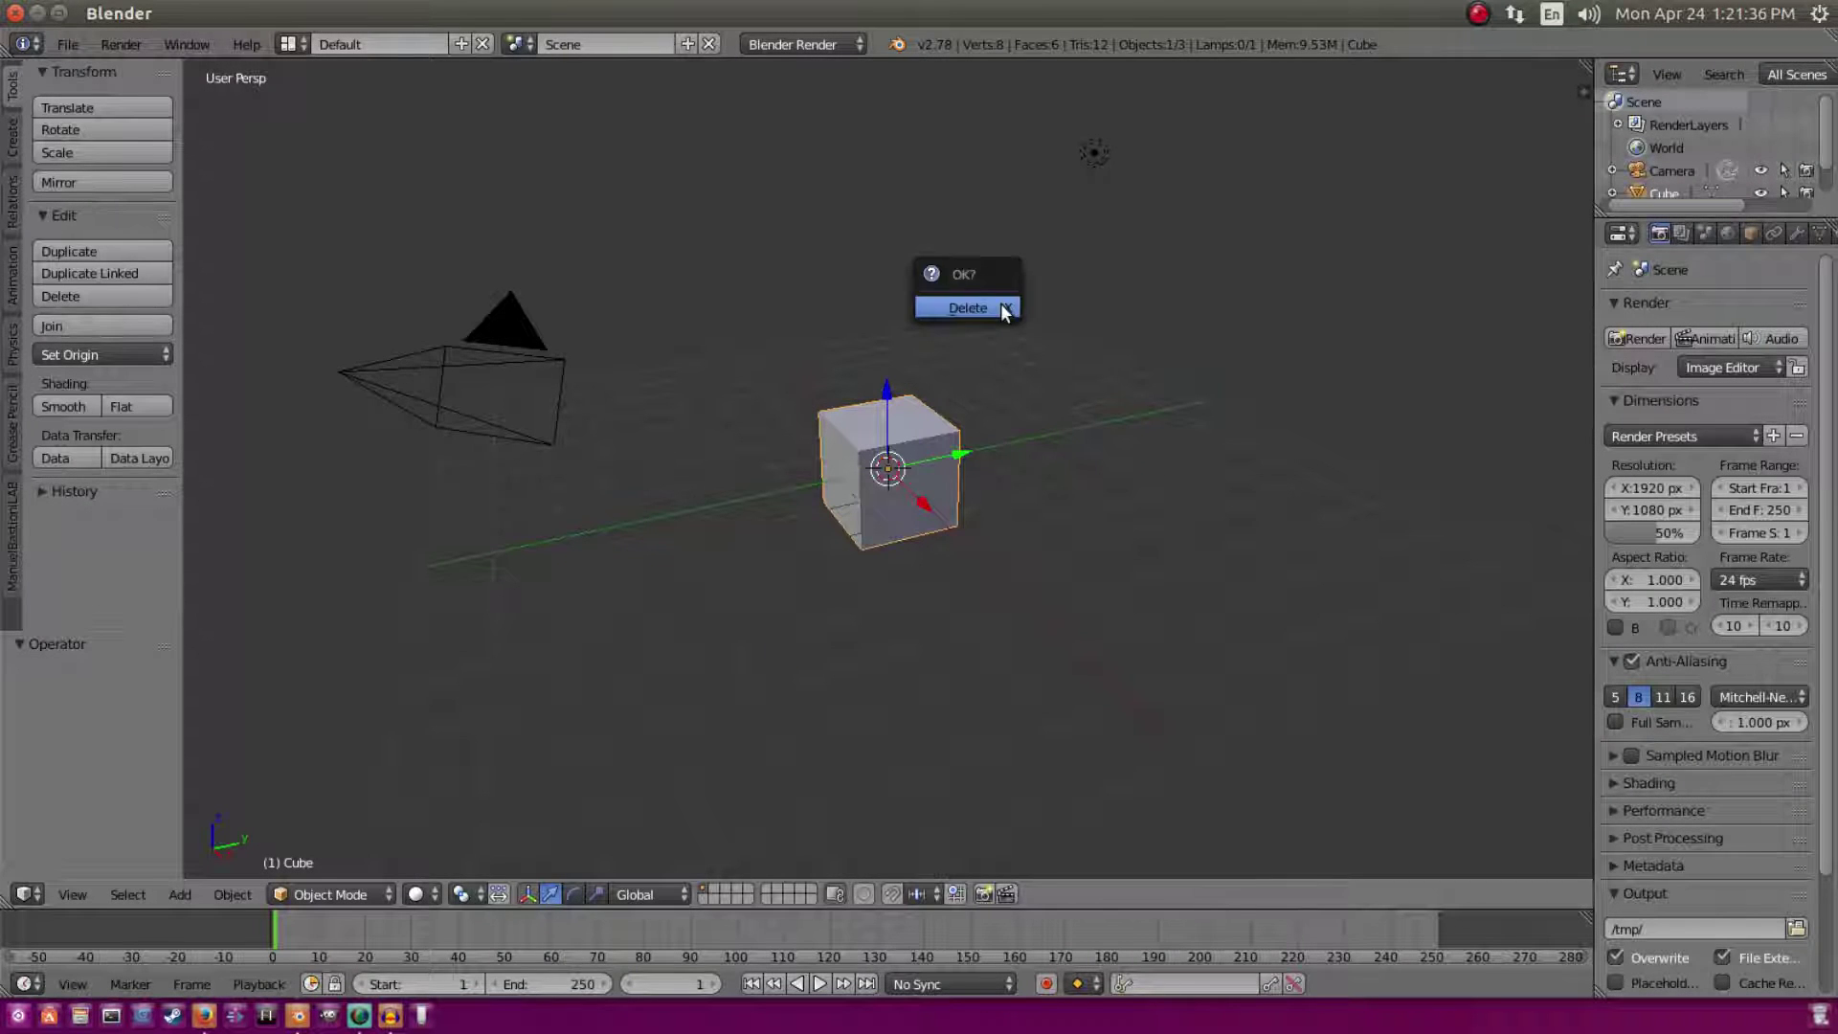
{"action": "left_click", "coordinate": [1001, 305]}
{"action": "right_click", "coordinate": [553, 337]}
{"action": "key", "text": "Delete"}
{"action": "right_click", "coordinate": [1089, 151]}
{"action": "key", "text": "x"}
{"action": "left_click", "coordinate": [1097, 143]}
Step: Switch to the front view and add a text object at the scene origin
{"action": "key", "text": "KP_1"}
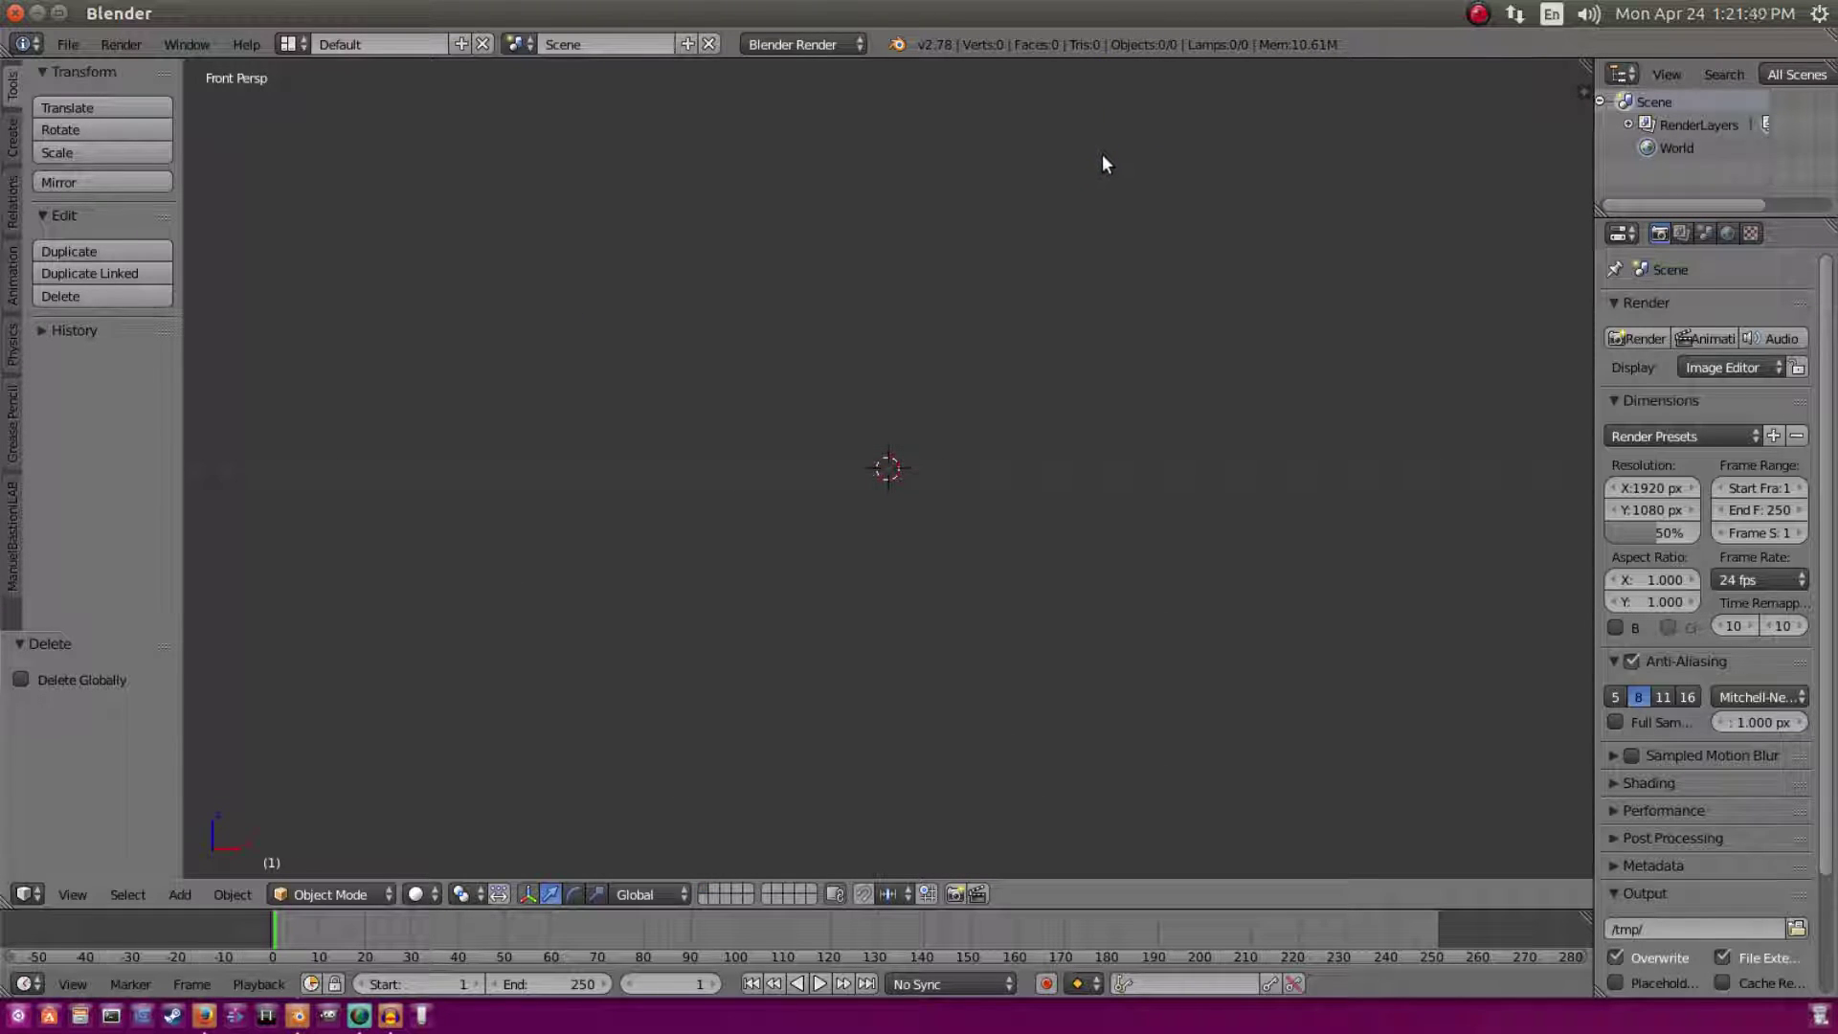
{"action": "middle_click_drag", "start_coordinate": [1048, 307], "coordinate": [1072, 313]}
{"action": "key", "text": "KP_1"}
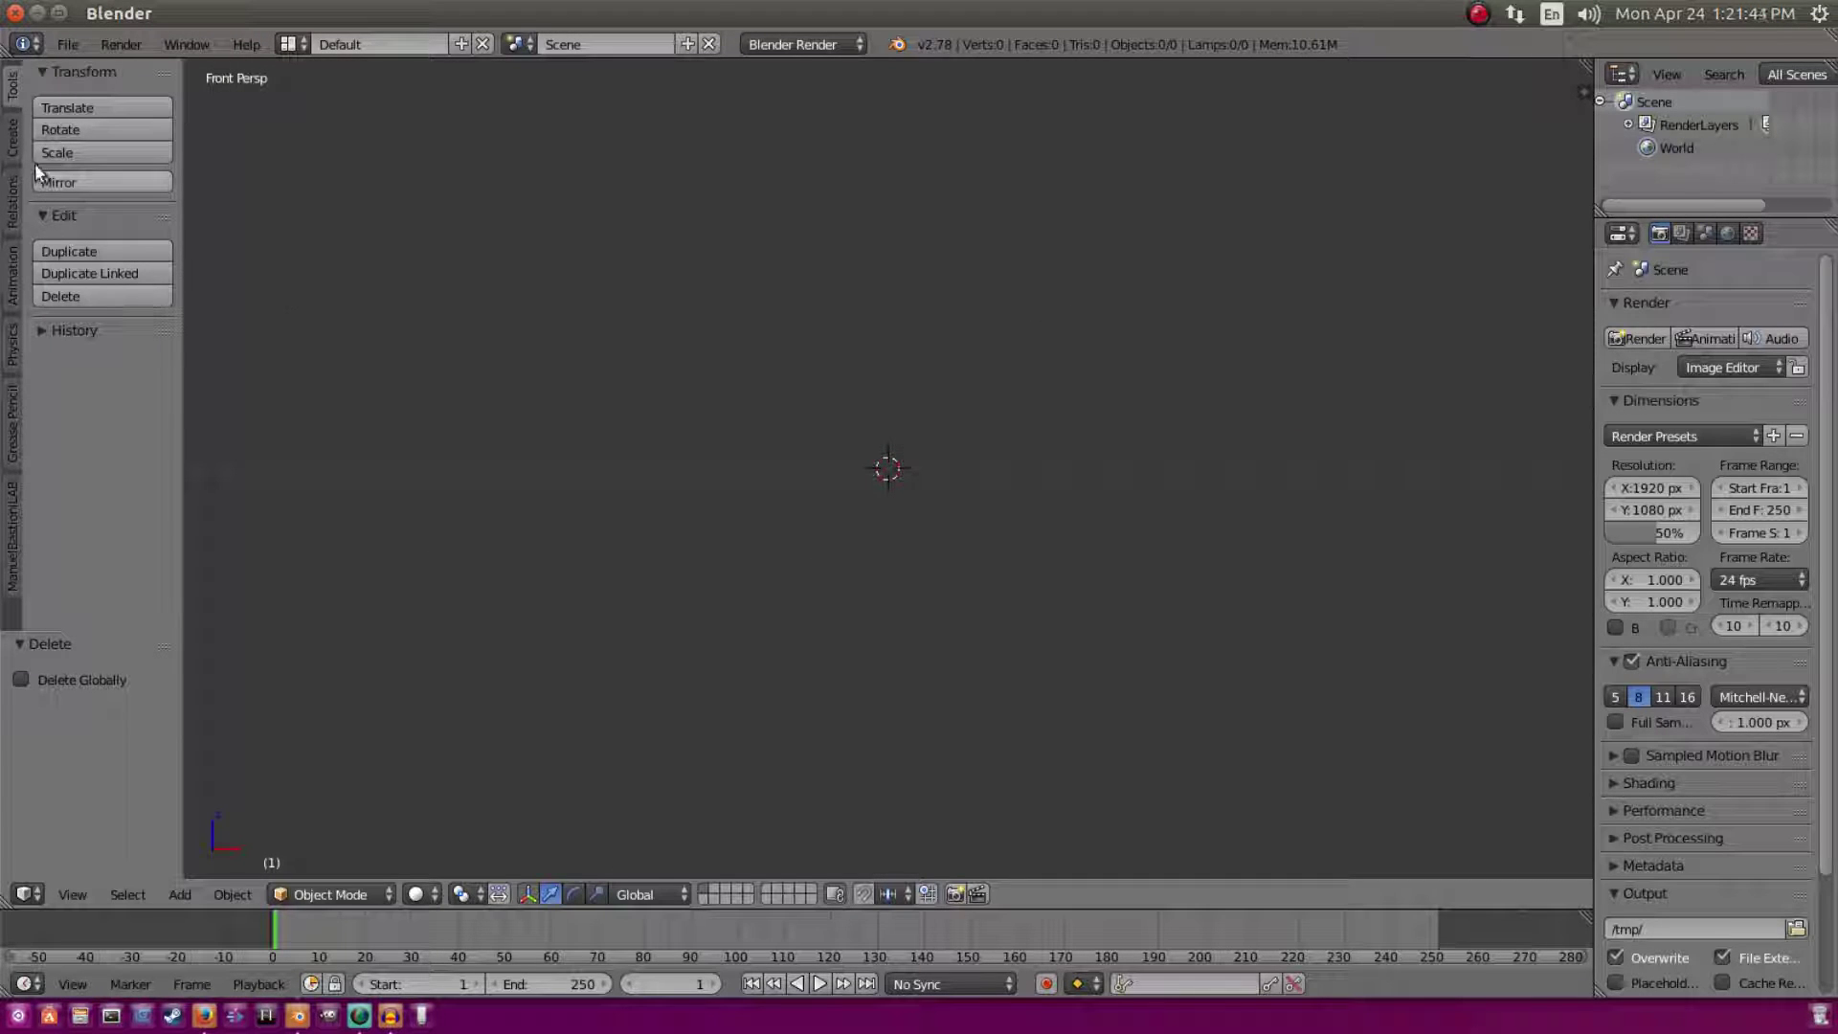
{"action": "left_click", "coordinate": [14, 136]}
{"action": "scroll", "coordinate": [61, 396], "scroll_direction": "down", "scroll_amount": 5}
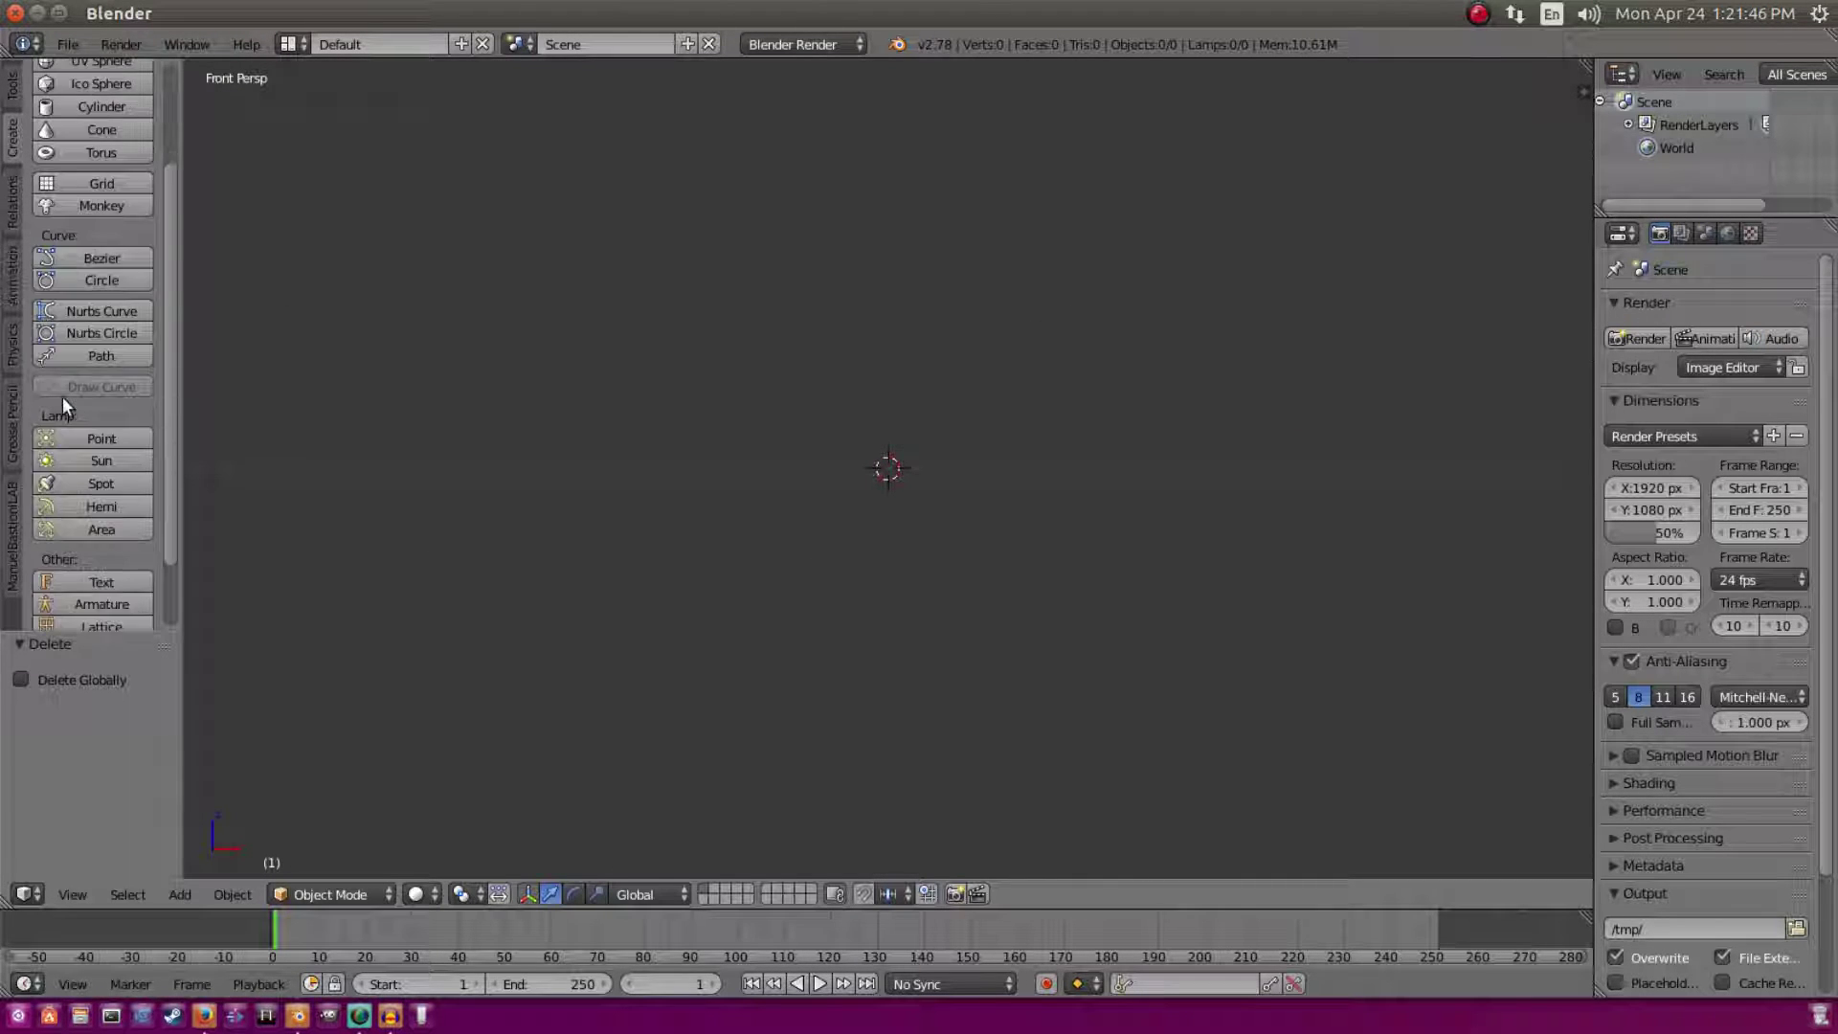
{"action": "left_click", "coordinate": [98, 497]}
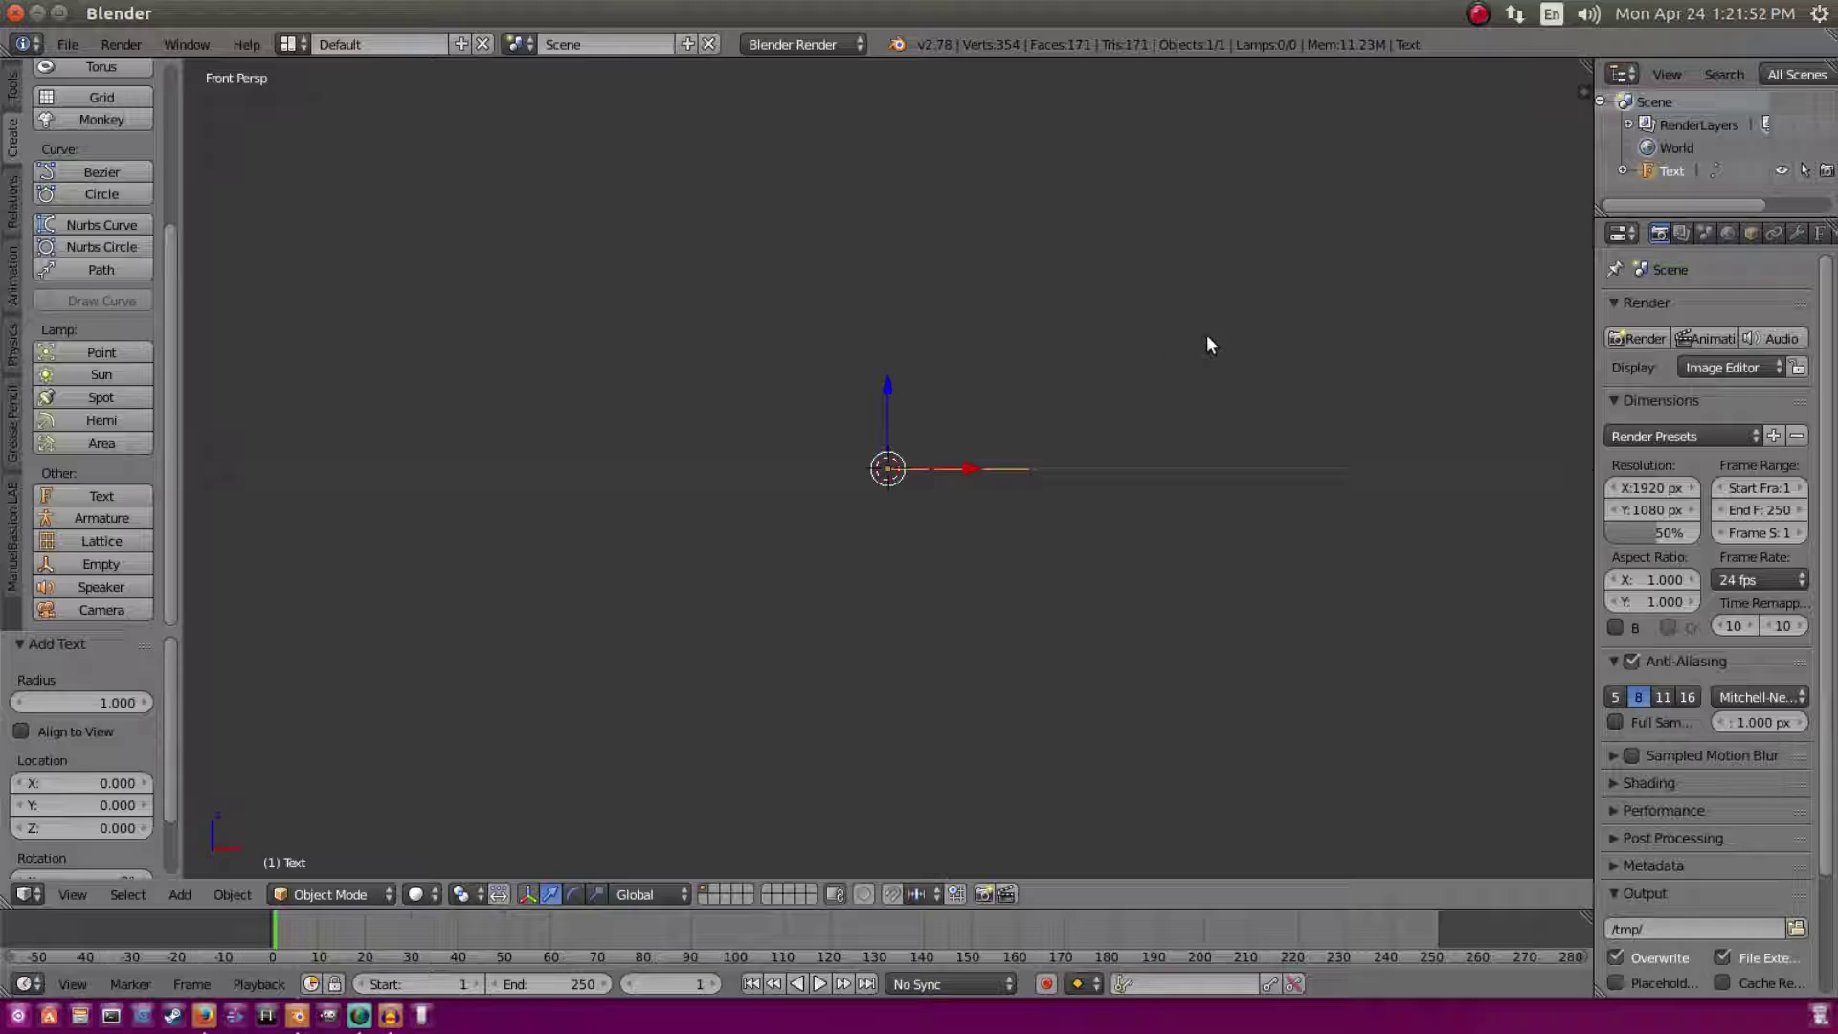
Step: Rotate the text object 90° around the X axis so it stands upright
{"action": "key", "text": "r"}
{"action": "key", "text": "x"}
{"action": "key", "text": "9"}
{"action": "key", "text": "0"}
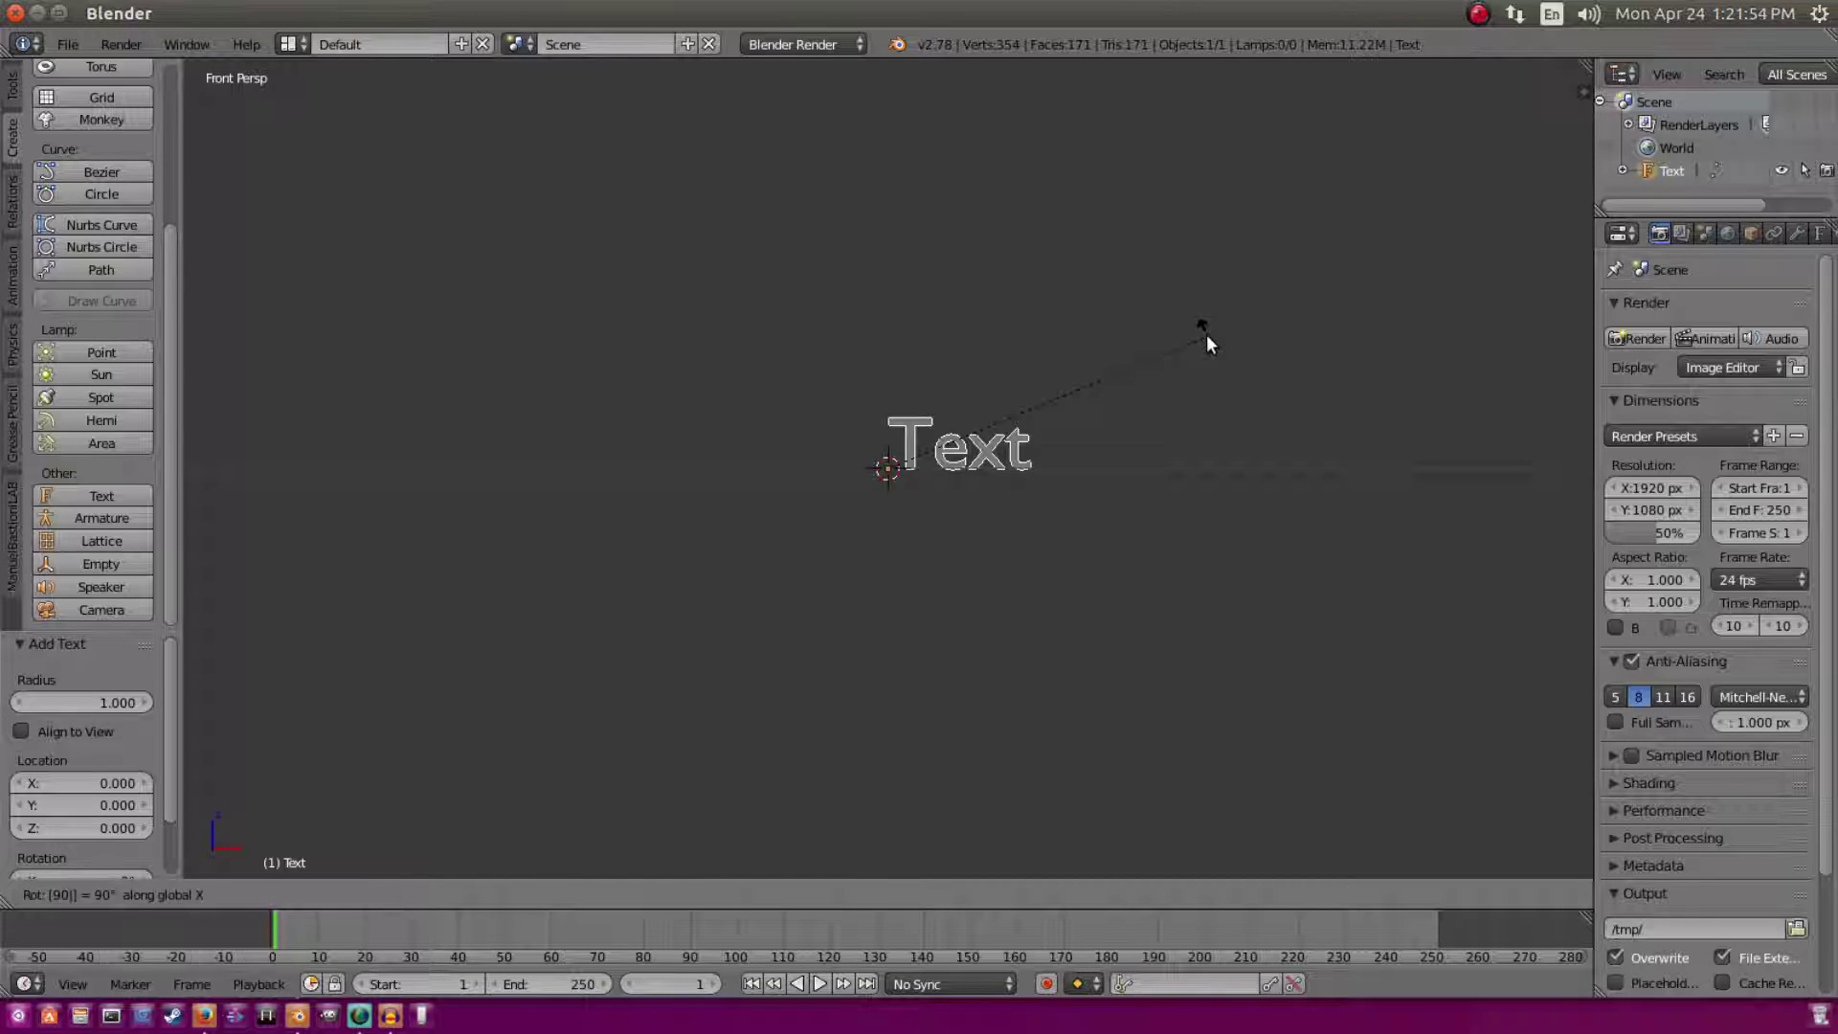
{"action": "key", "text": "Return"}
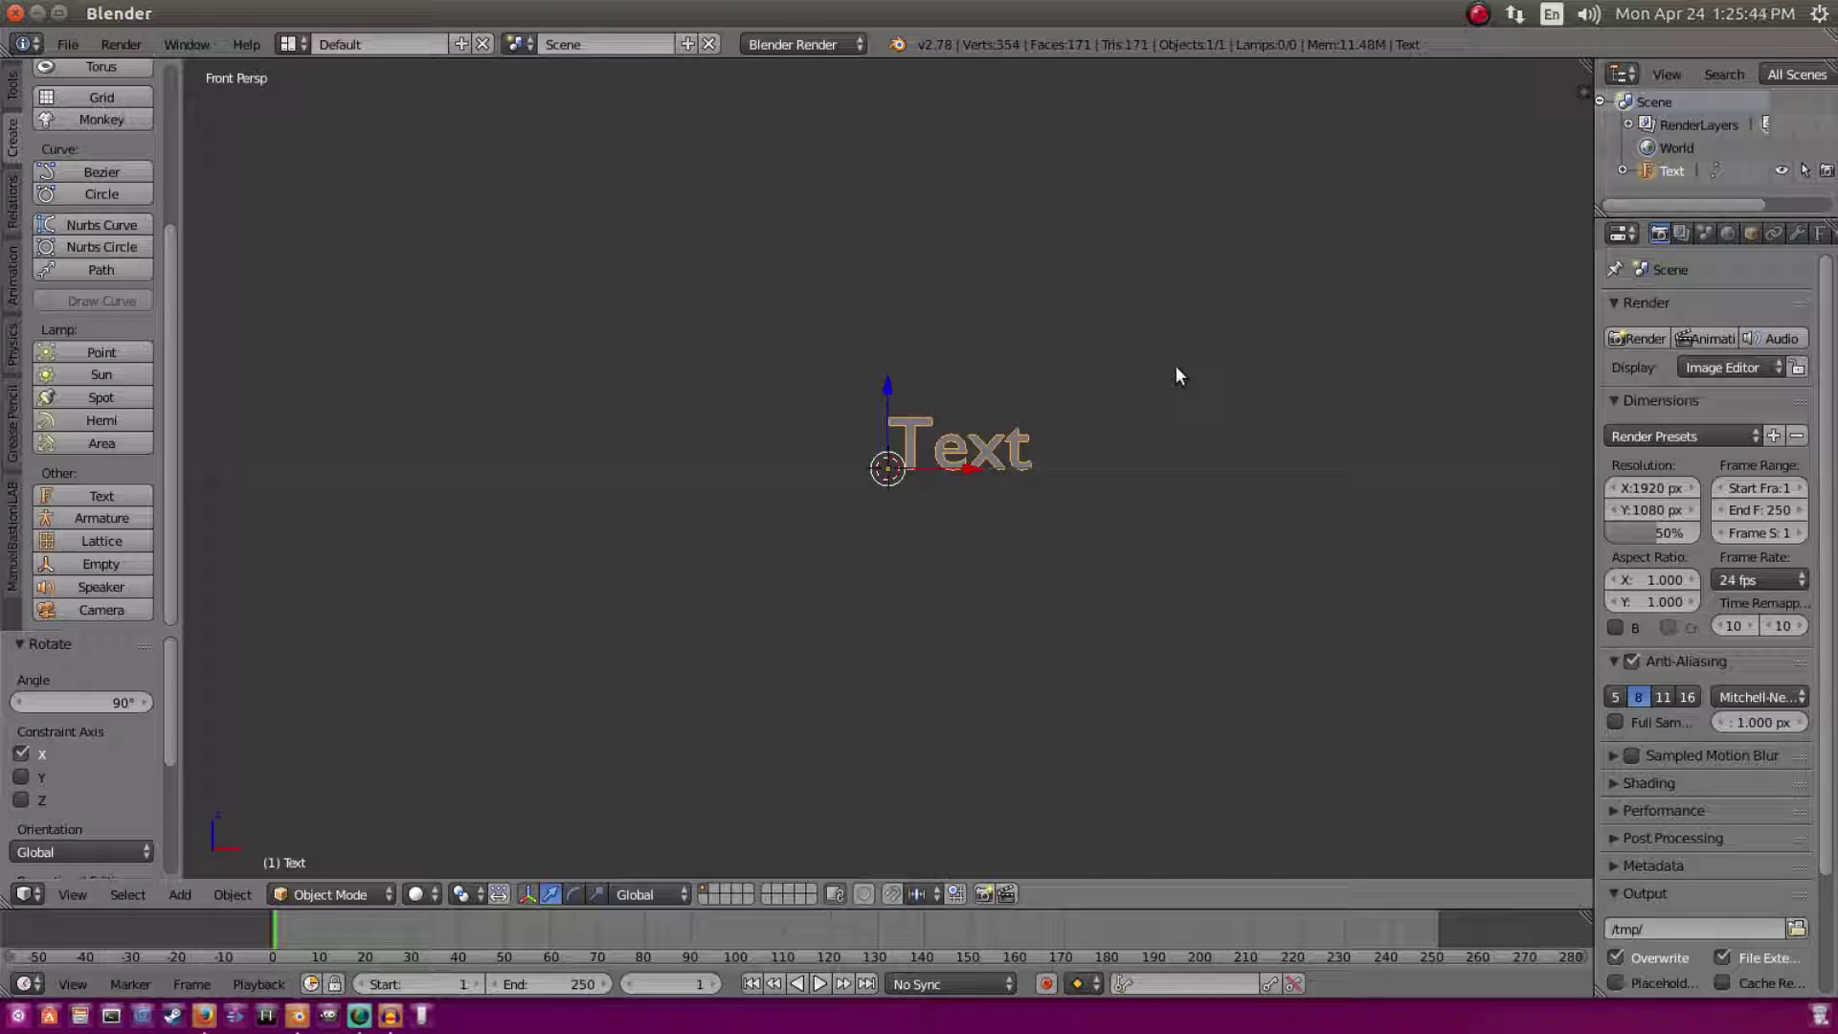
Step: Replace the default text content with the single letter A
{"action": "key", "text": "Tab"}
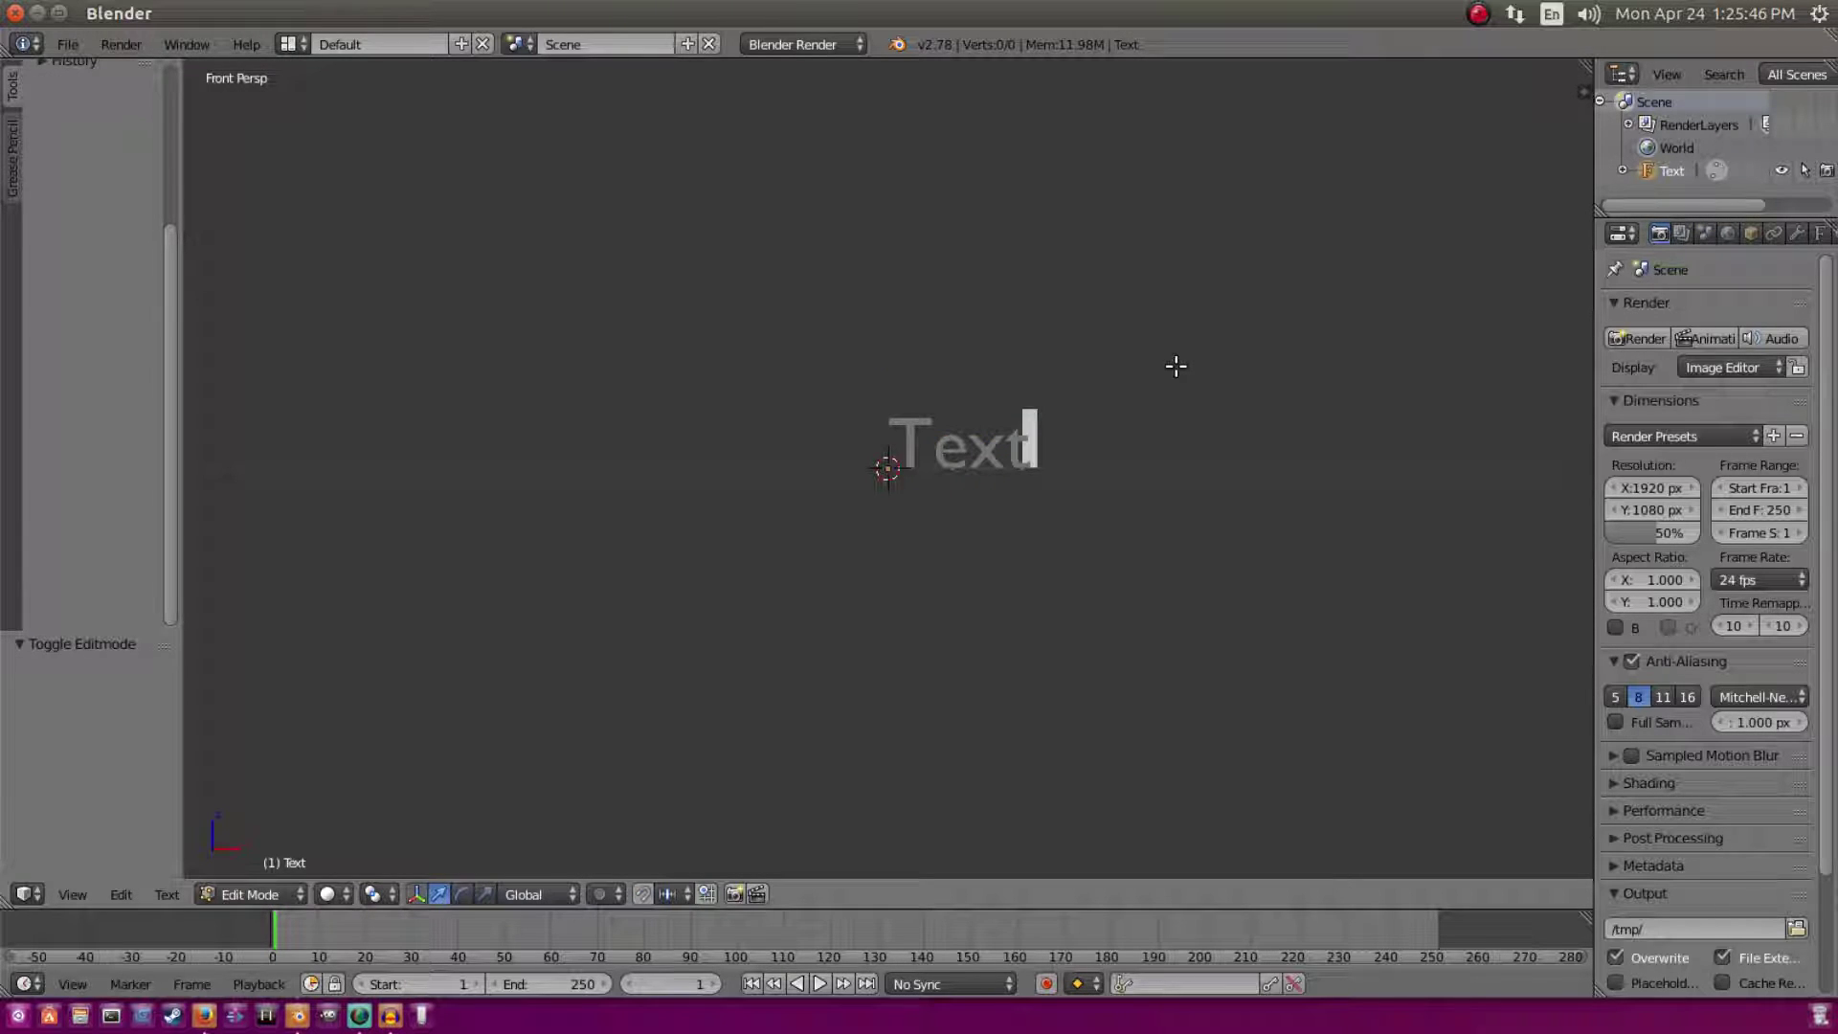
{"action": "key", "text": "BackSpace"}
{"action": "key", "text": "BackSpace"}
{"action": "key", "text": "BackSpace"}
{"action": "key", "text": "BackSpace"}
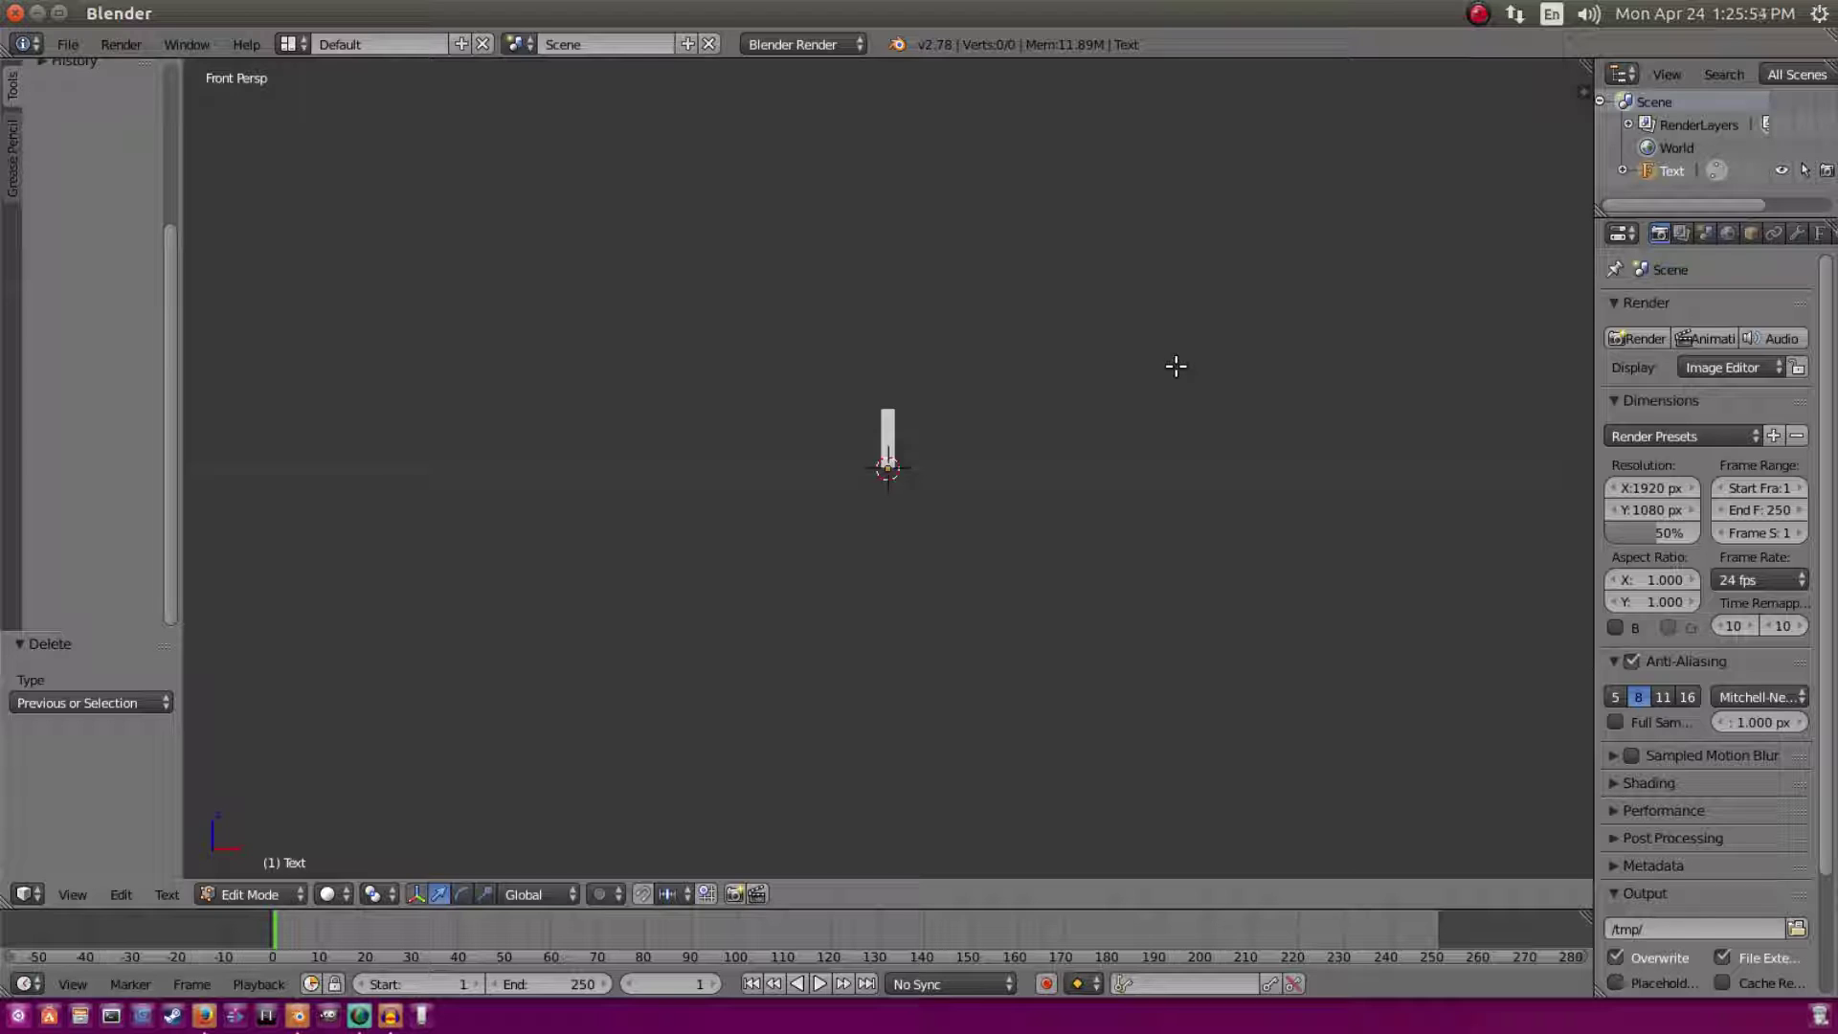
{"action": "type", "text": "A"}
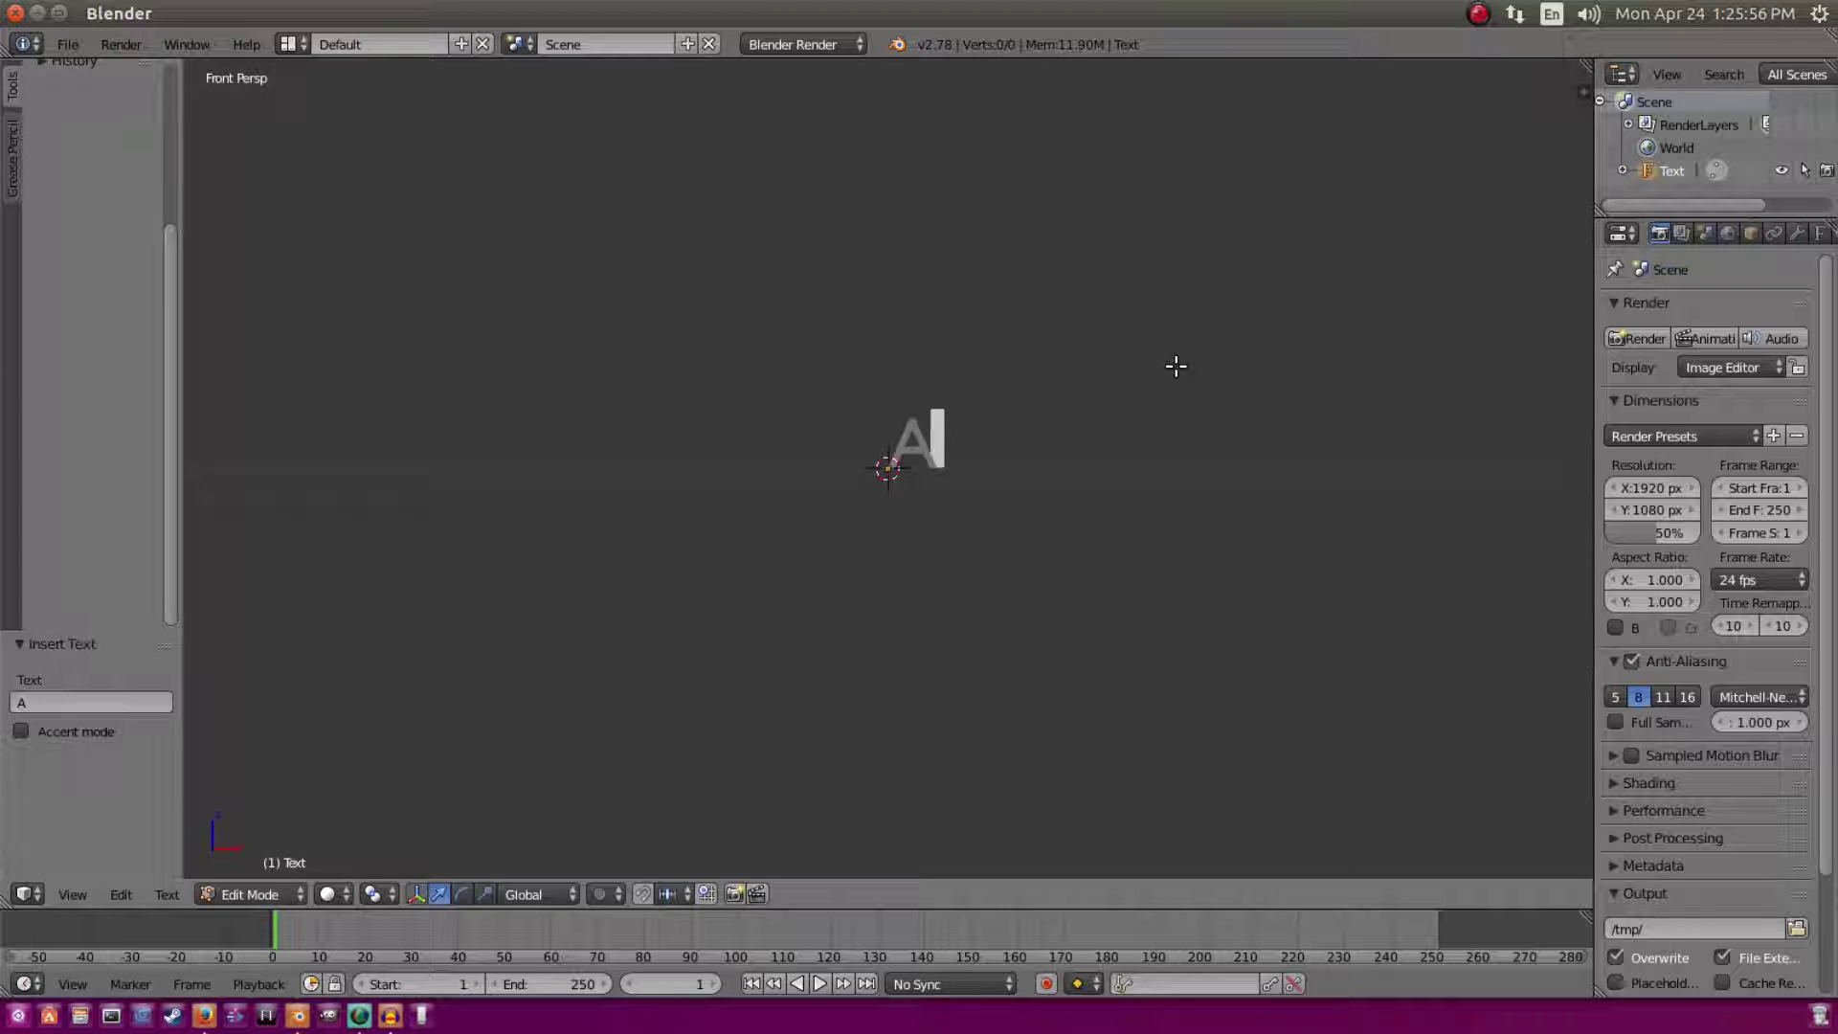
{"action": "key", "text": "Tab"}
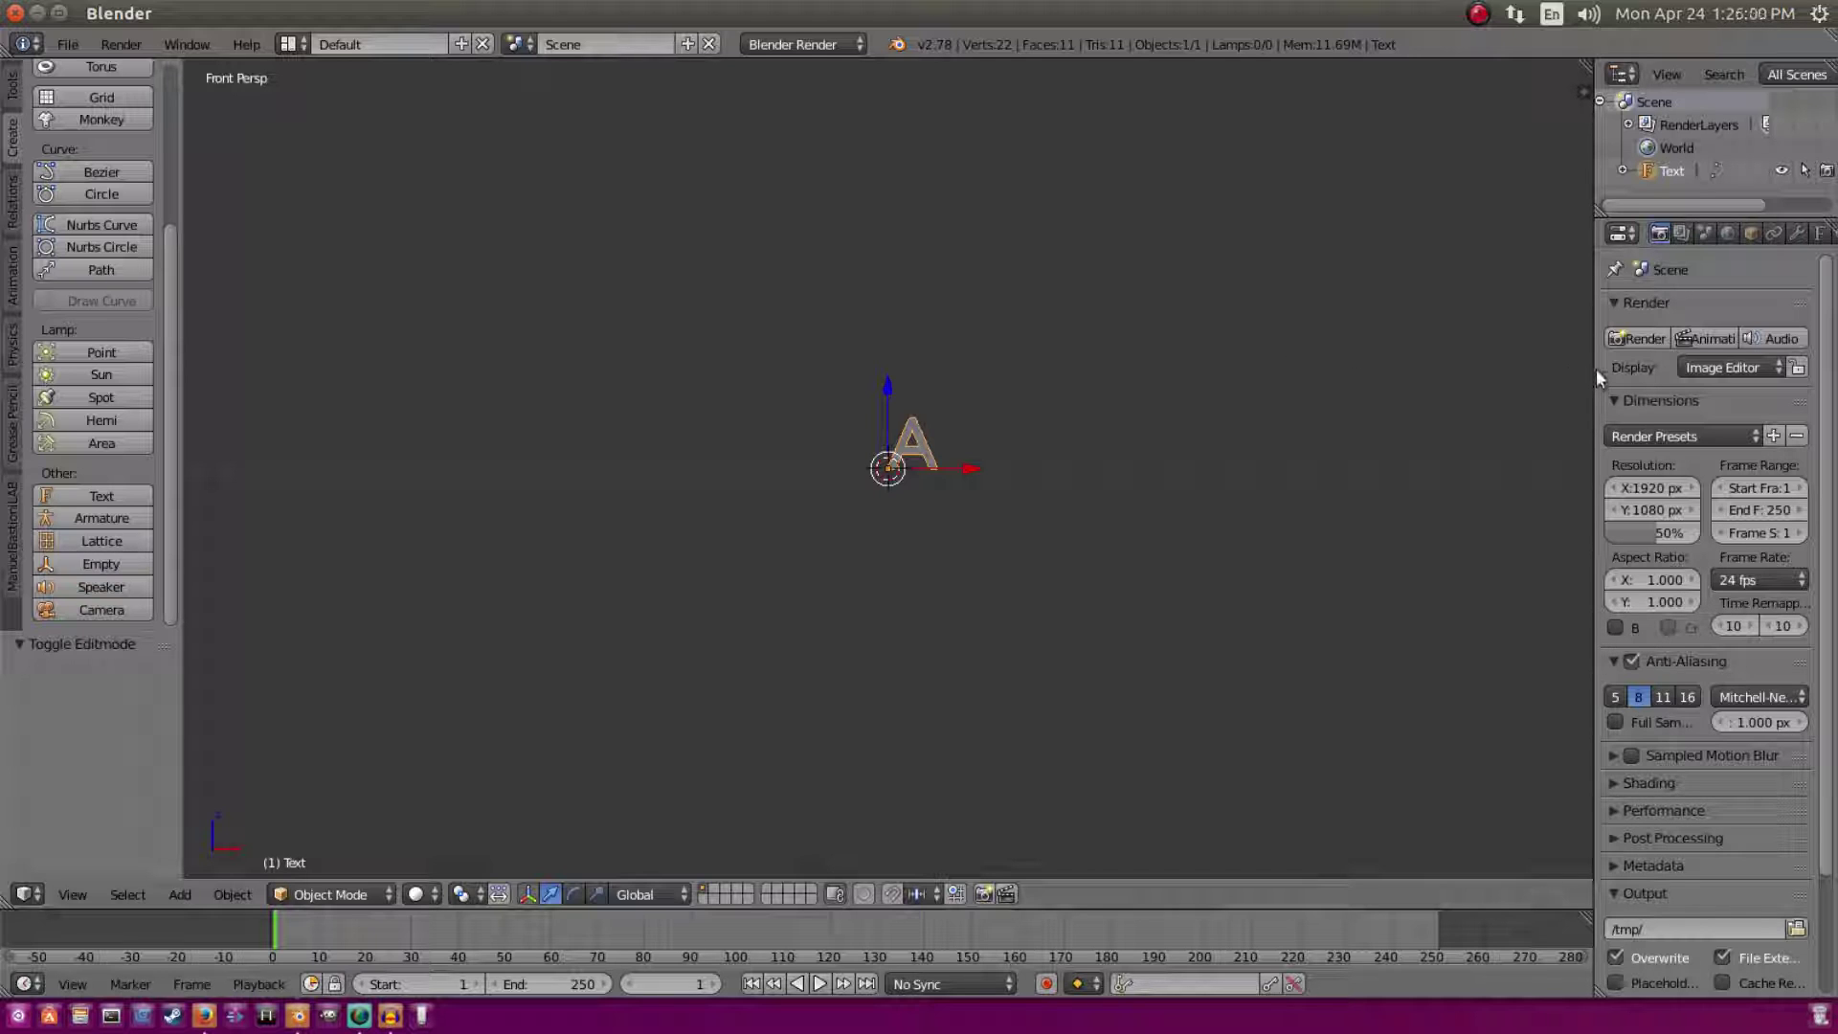
Step: Set both the horizontal and vertical paragraph alignment of the letter A to Center
{"action": "left_click_drag", "start_coordinate": [1595, 368], "coordinate": [1485, 341]}
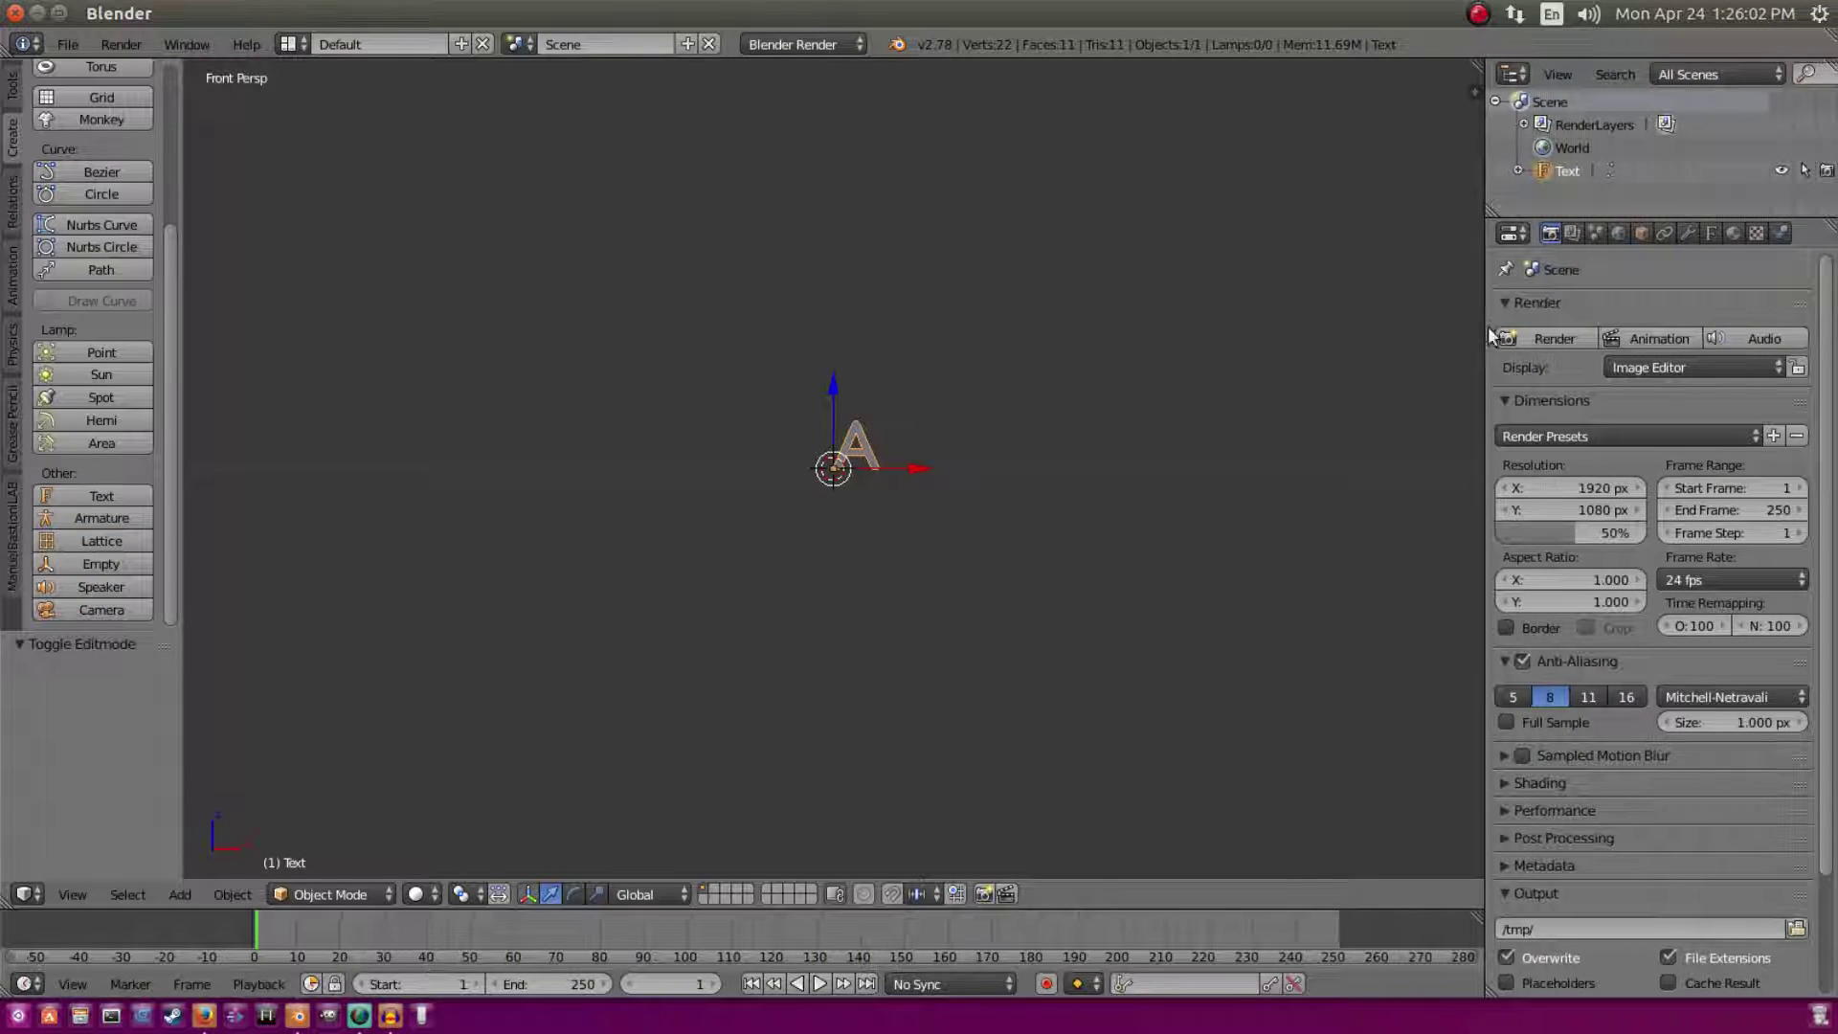
{"action": "left_click", "coordinate": [1710, 232]}
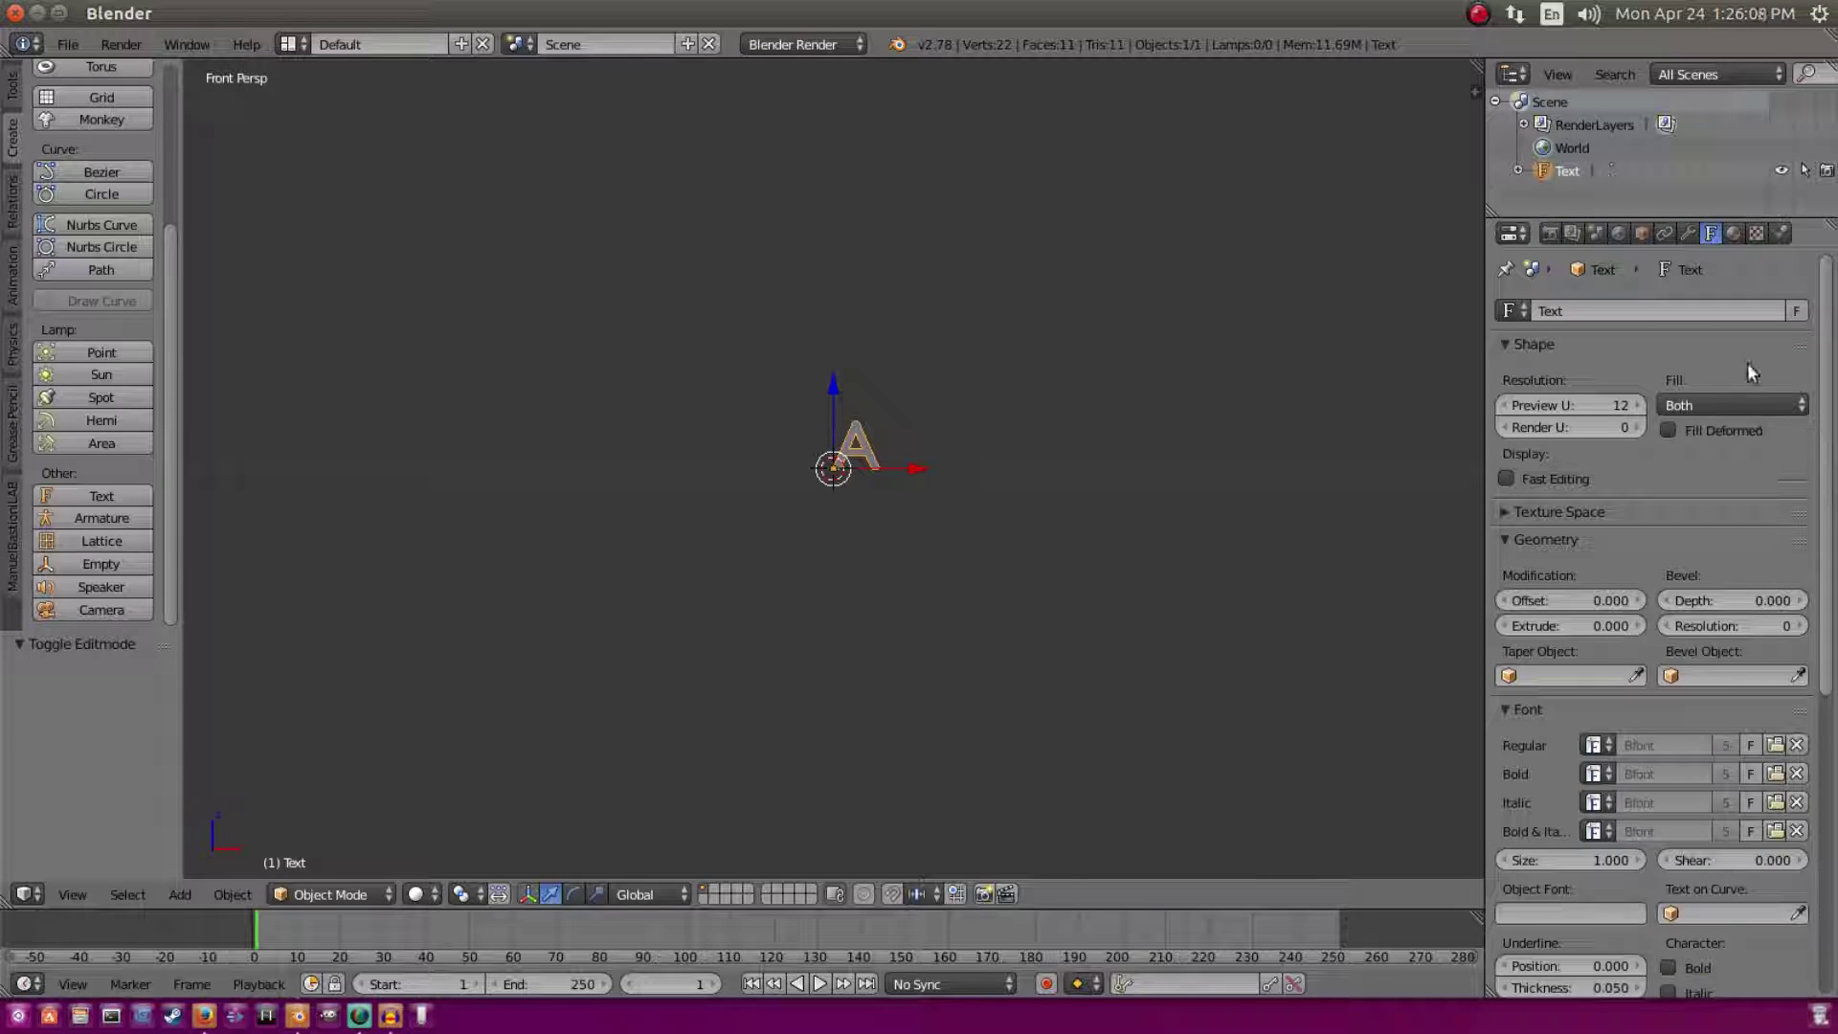
{"action": "scroll", "coordinate": [1746, 362], "scroll_direction": "down", "scroll_amount": 9}
{"action": "scroll", "coordinate": [1742, 360], "scroll_direction": "down", "scroll_amount": 2}
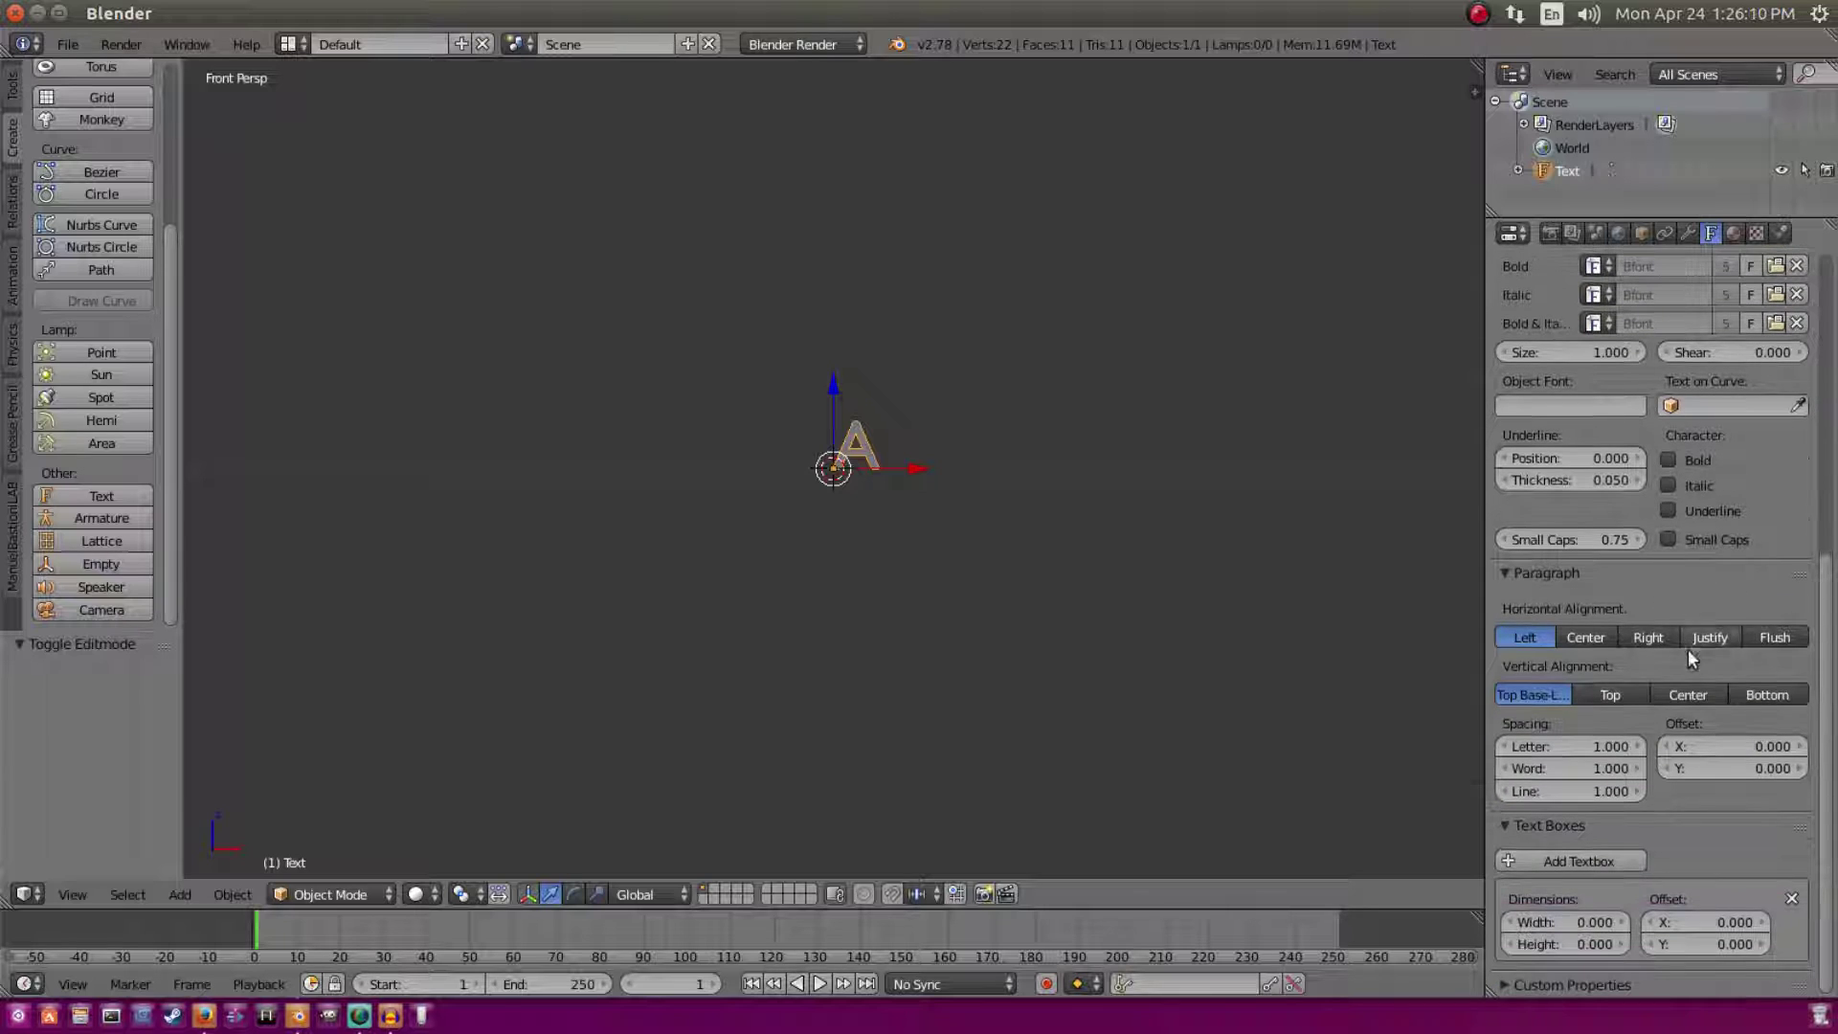
{"action": "left_click", "coordinate": [1589, 640]}
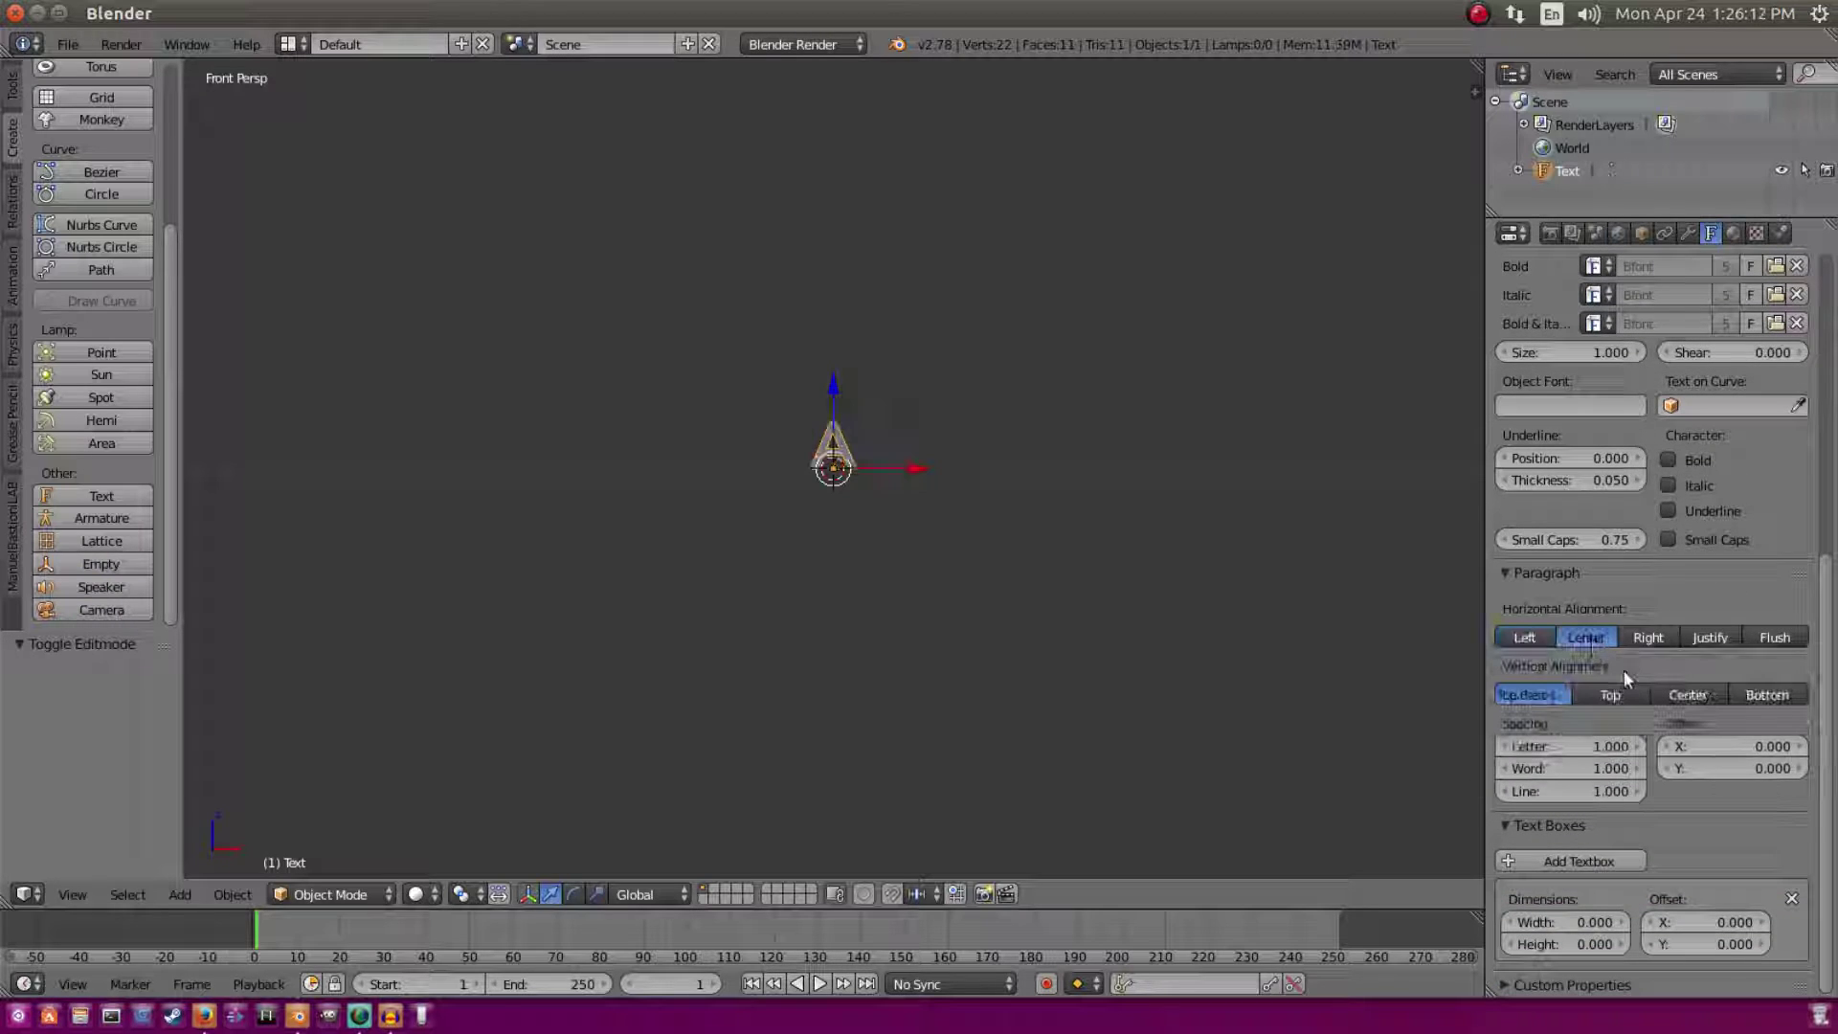
{"action": "left_click", "coordinate": [1688, 694]}
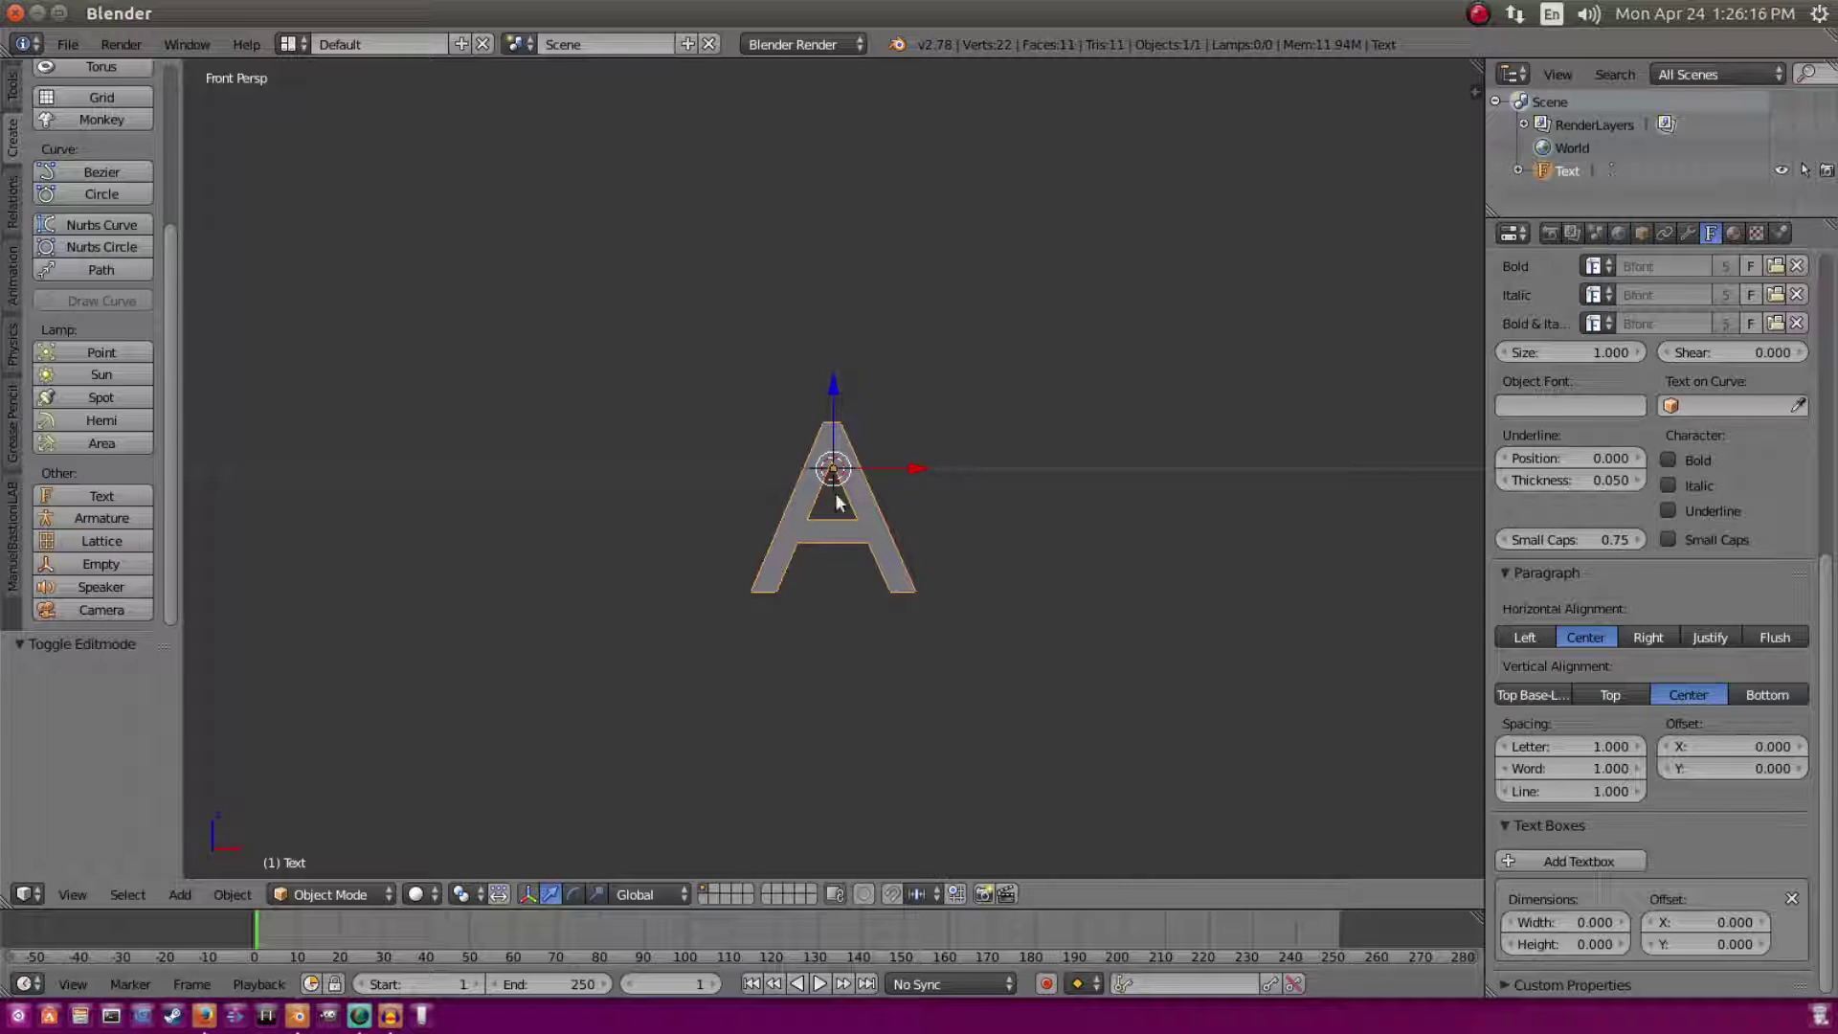
Step: Set the Y offset of the letter A to 0.200
{"action": "left_click", "coordinate": [1671, 772]}
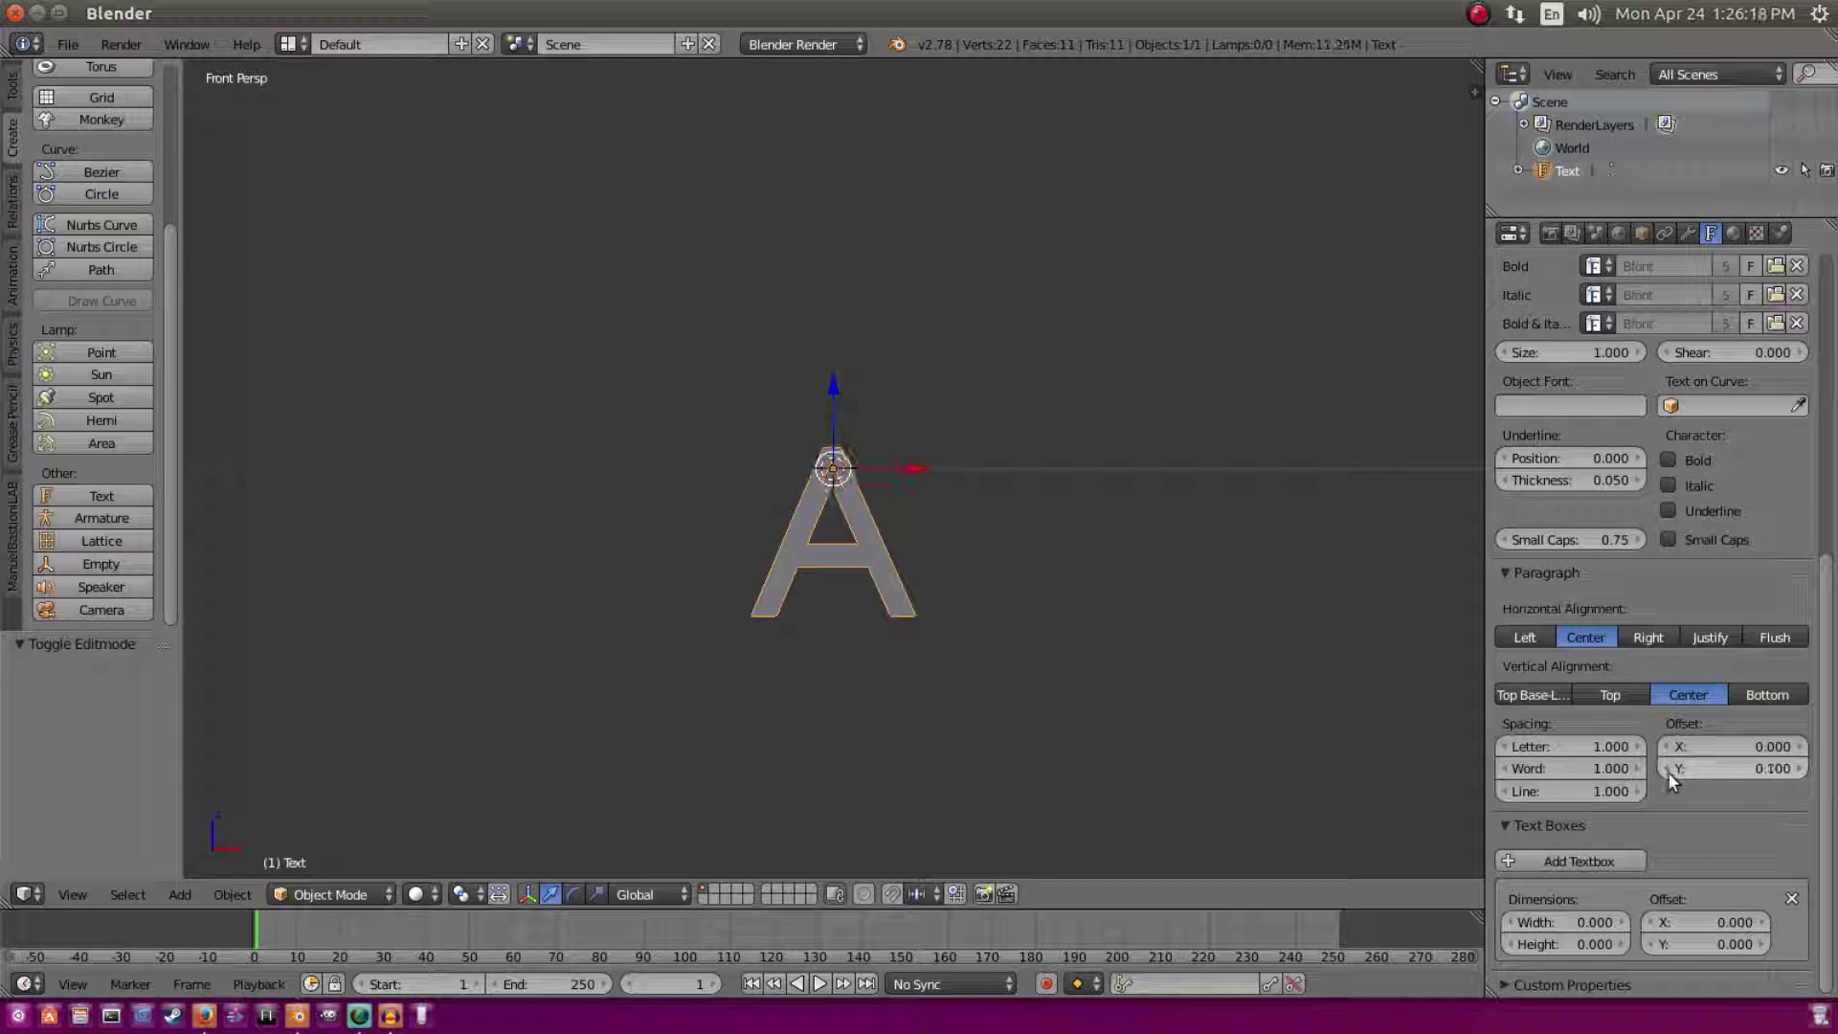
{"action": "left_click", "coordinate": [1797, 768]}
{"action": "left_click", "coordinate": [1797, 767]}
{"action": "left_click", "coordinate": [1797, 768]}
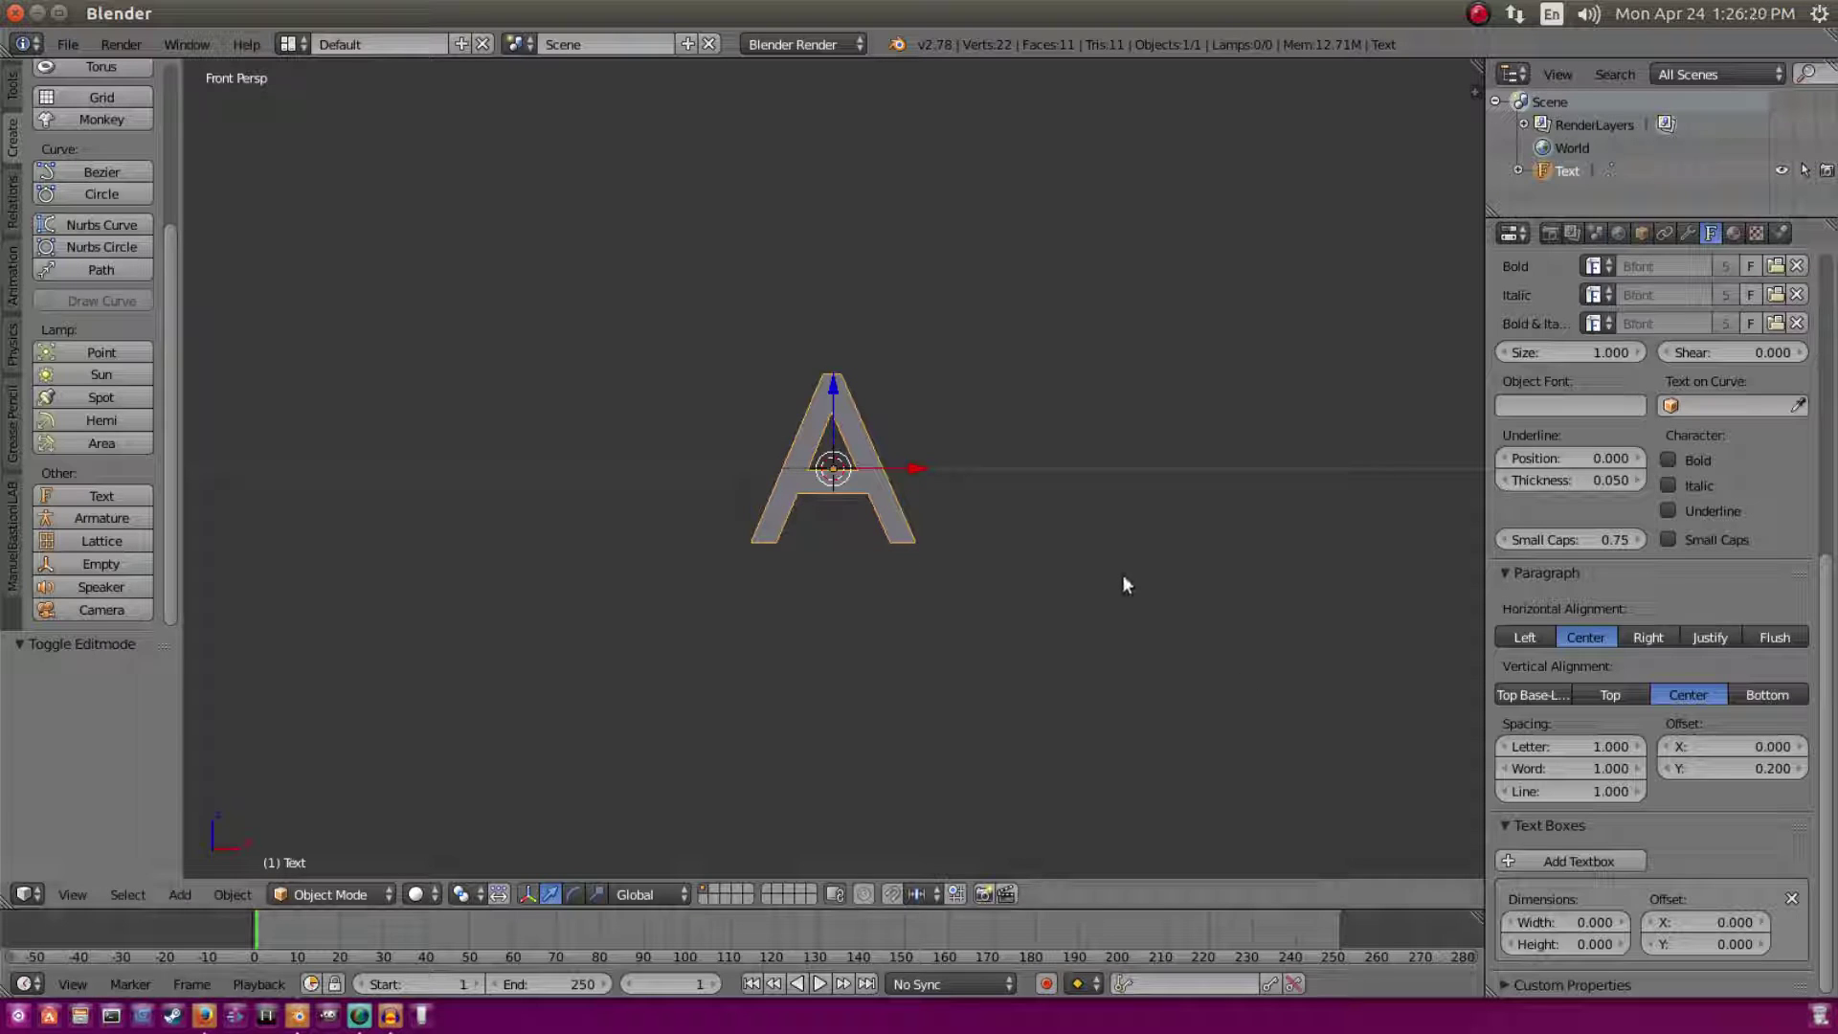
{"action": "scroll", "coordinate": [1118, 561], "scroll_direction": "down", "scroll_amount": 6}
{"action": "scroll", "coordinate": [1045, 467], "scroll_direction": "up", "scroll_amount": 6}
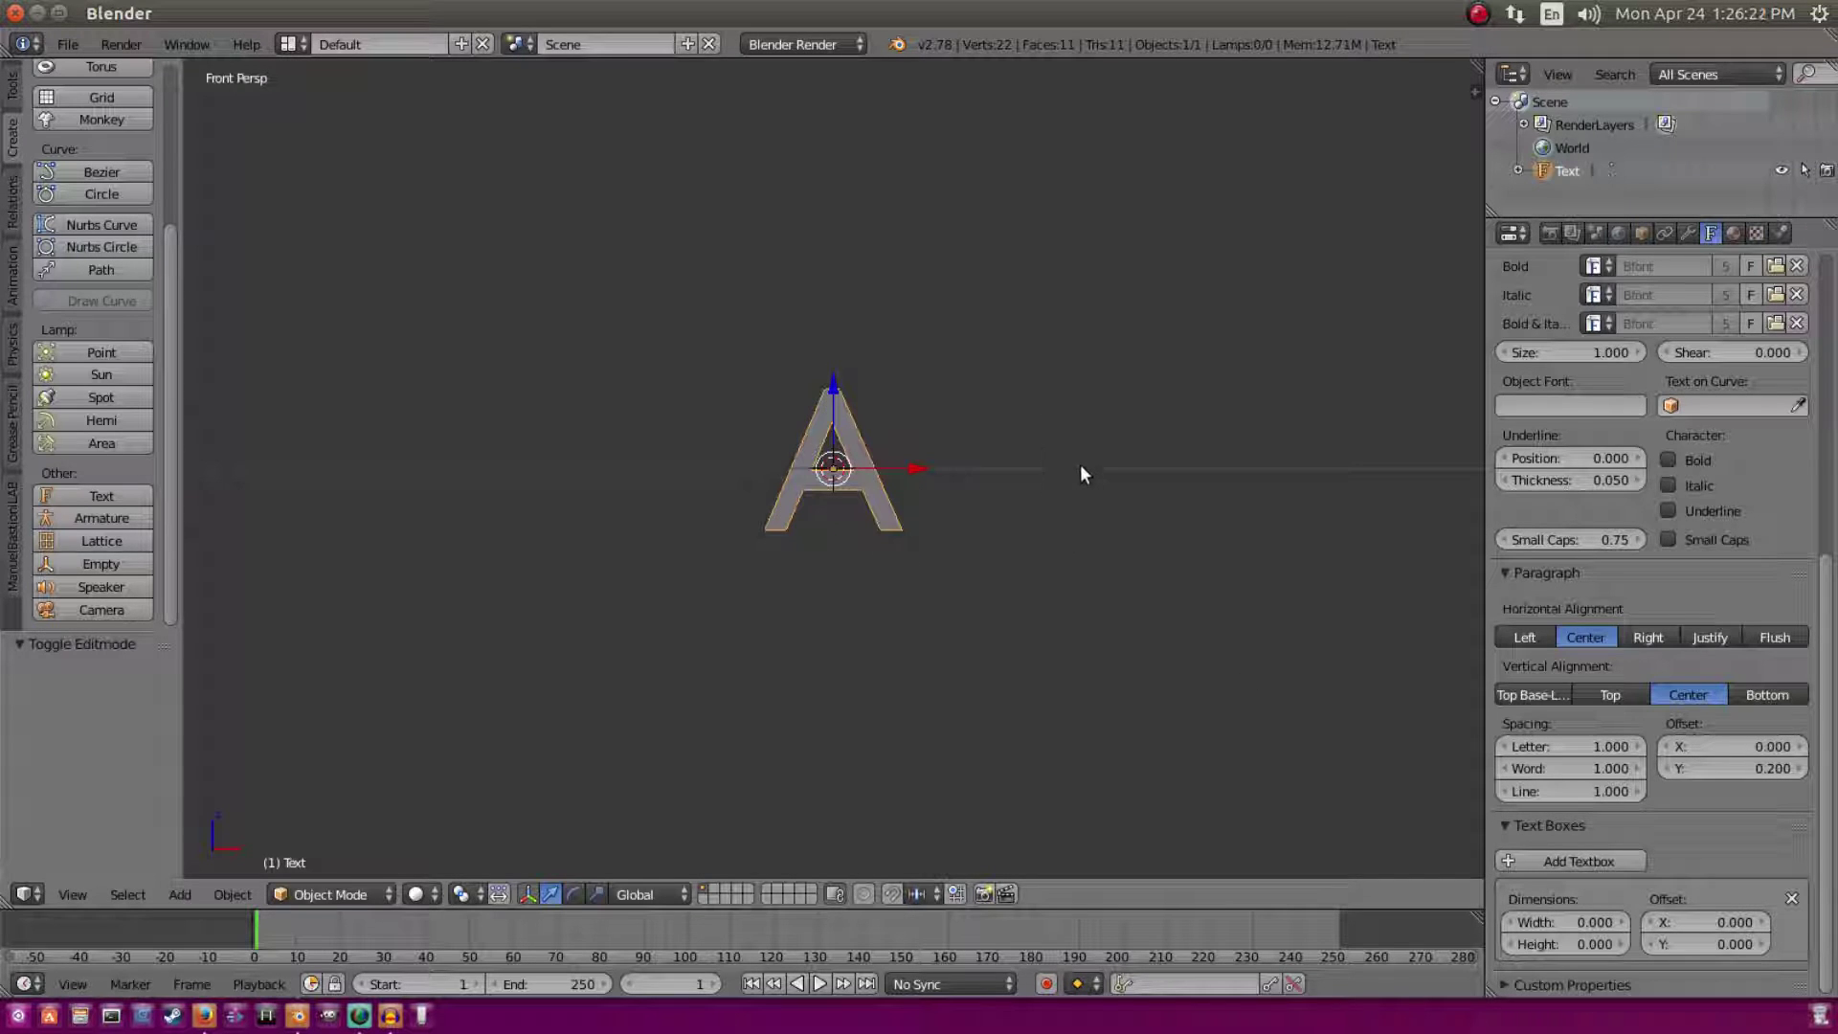
Step: Load Anton.ttf as the regular font of the letter A
{"action": "scroll", "coordinate": [1735, 434], "scroll_direction": "up", "scroll_amount": 5}
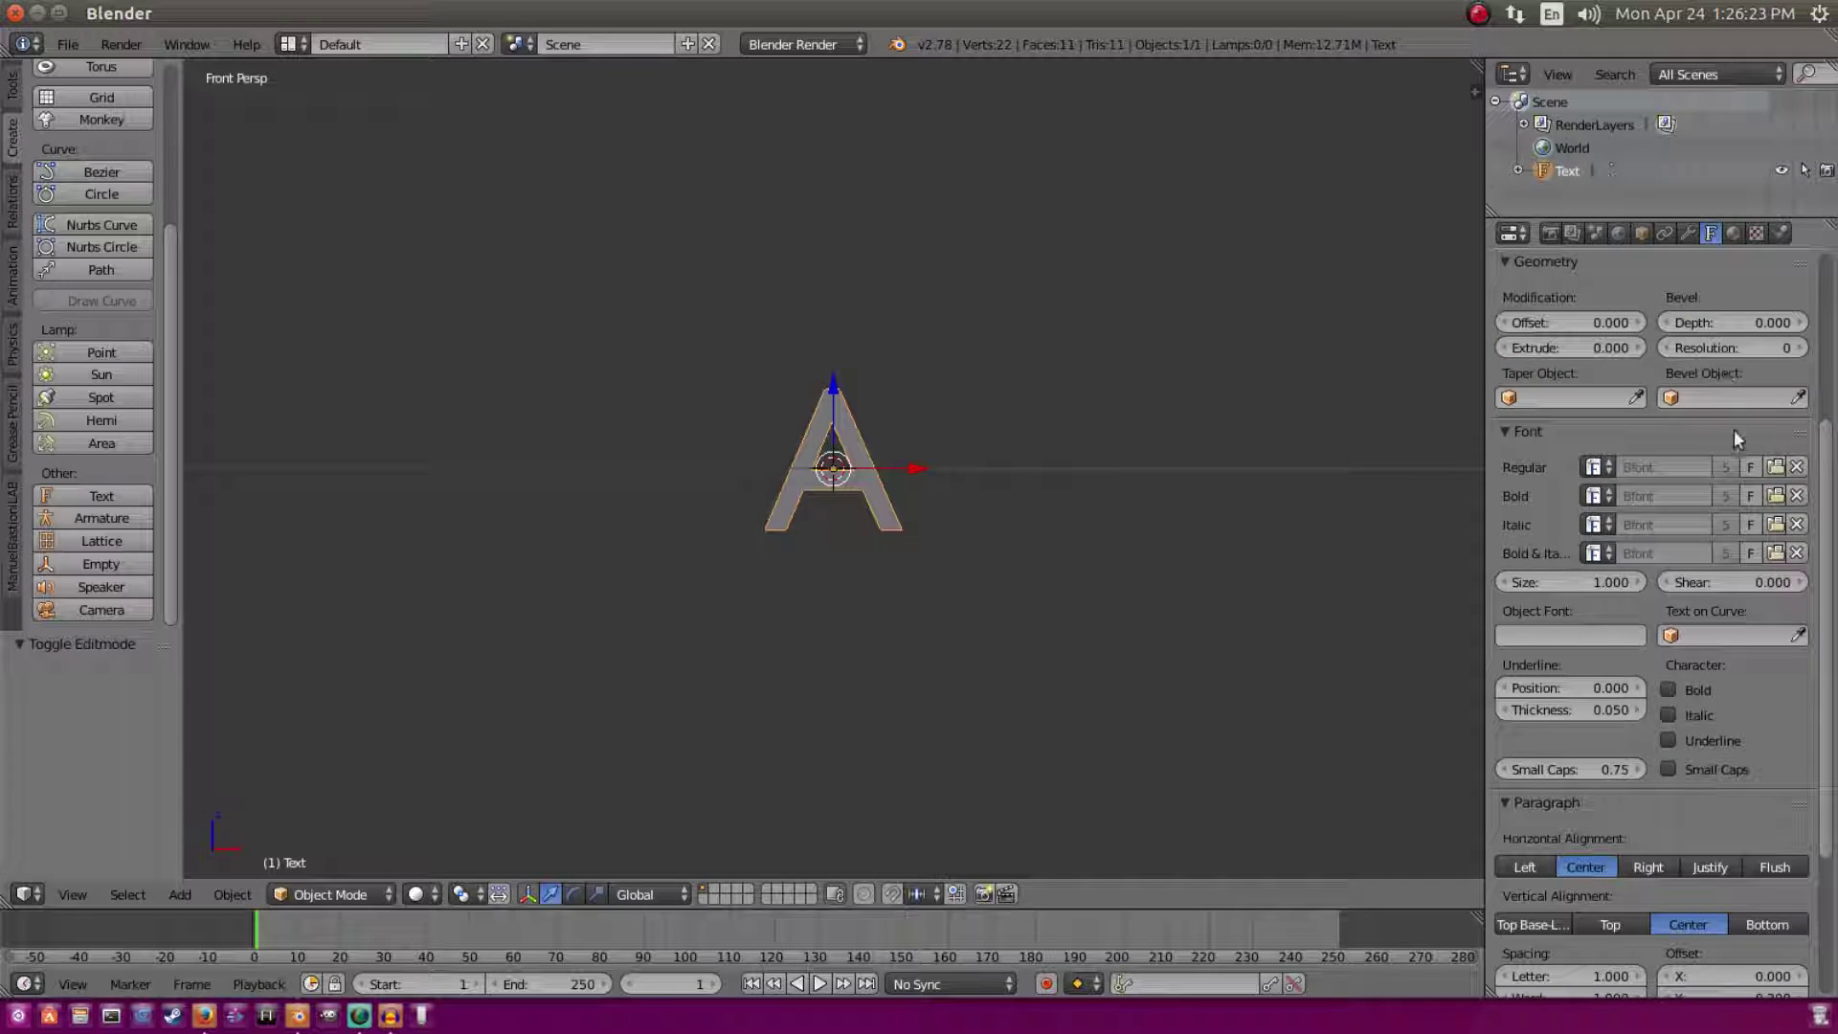
{"action": "left_click", "coordinate": [1777, 467]}
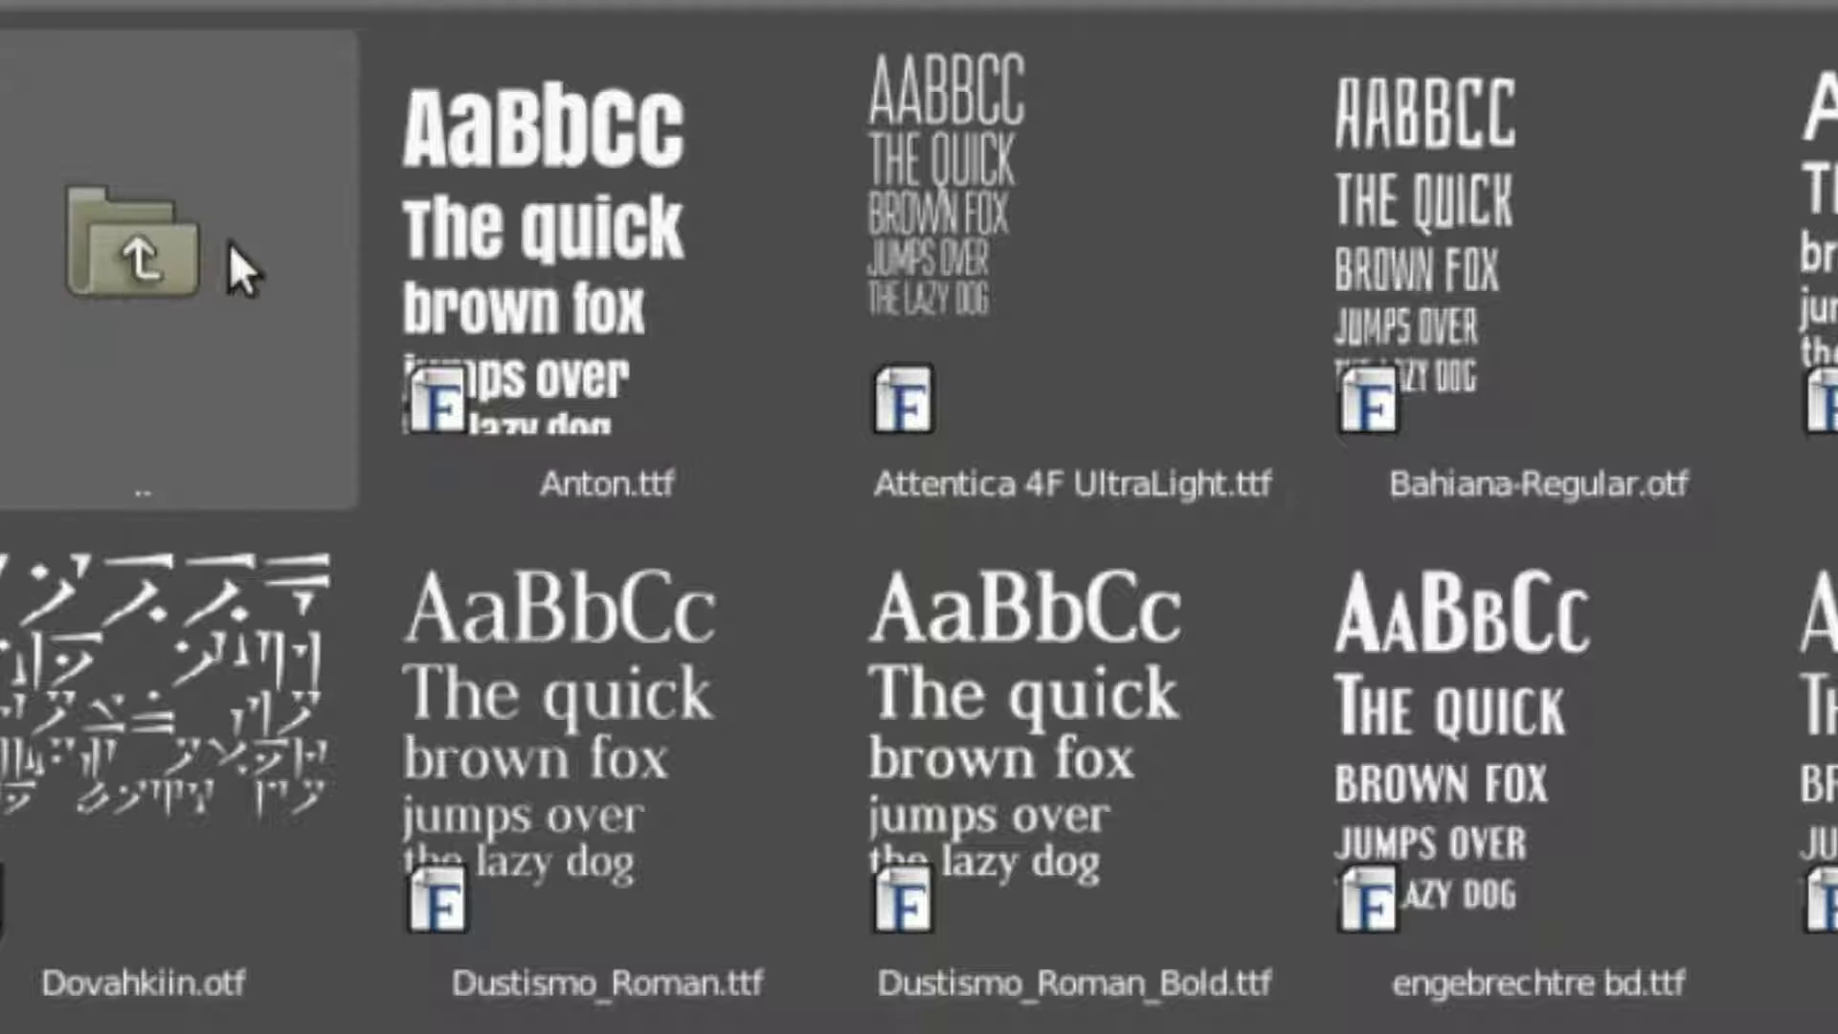
{"action": "double_click", "coordinate": [584, 159]}
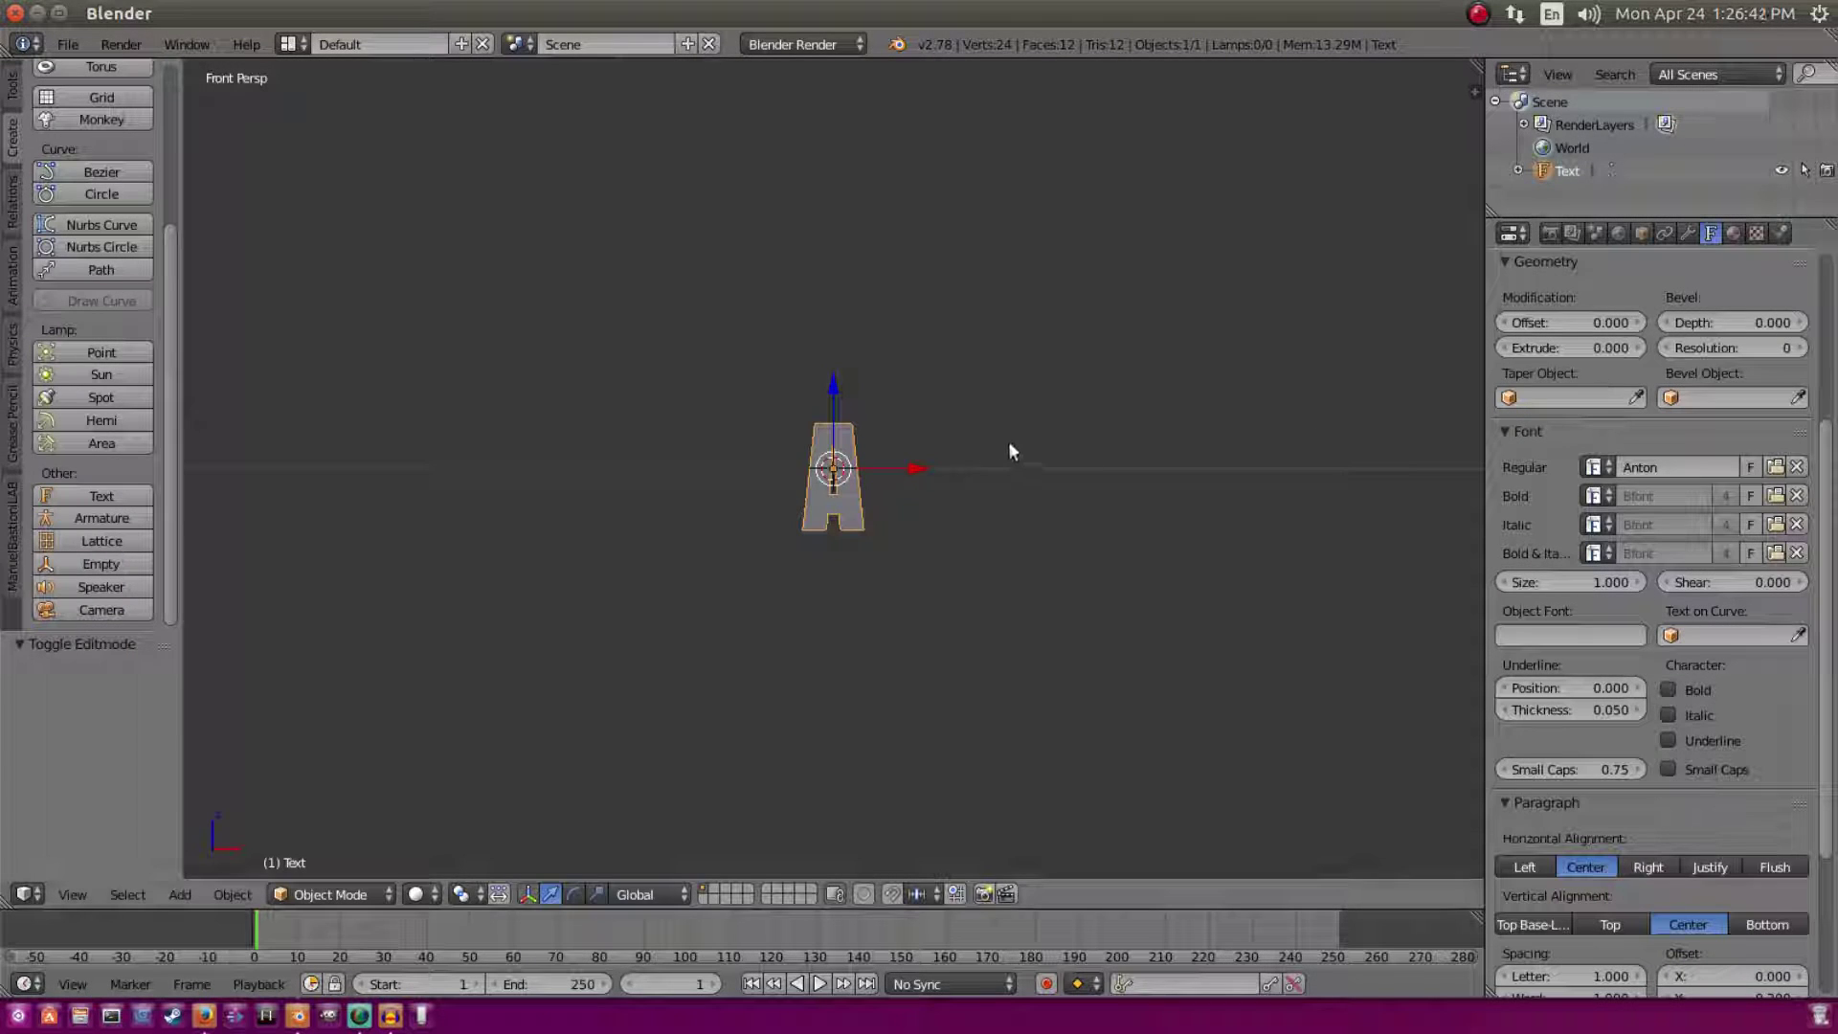
Step: Adjust the Y offset of the letter A to 0.25 to suit the new font
{"action": "scroll", "coordinate": [1009, 439], "scroll_direction": "up", "scroll_amount": 4}
{"action": "scroll", "coordinate": [1721, 862], "scroll_direction": "down", "scroll_amount": 5}
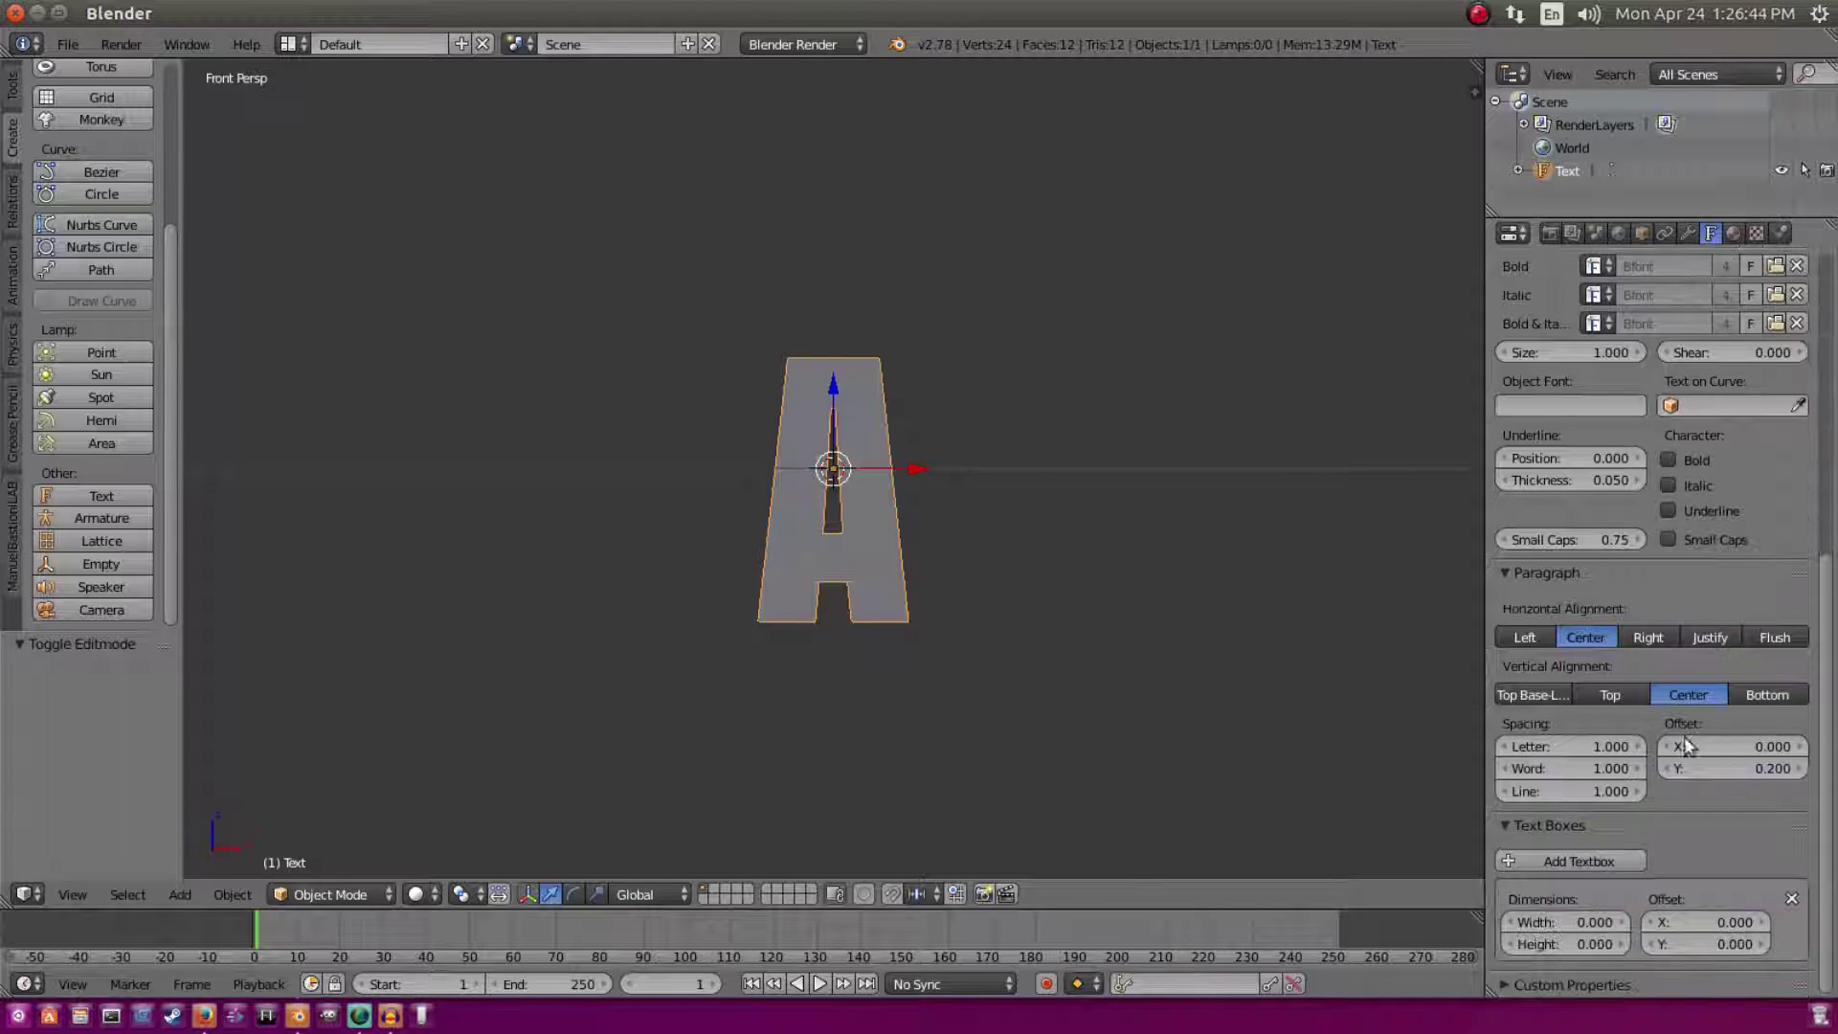
{"action": "left_click", "coordinate": [1667, 768]}
{"action": "left_click", "coordinate": [1797, 769]}
{"action": "left_click_drag", "start_coordinate": [1671, 766], "coordinate": [1670, 766]}
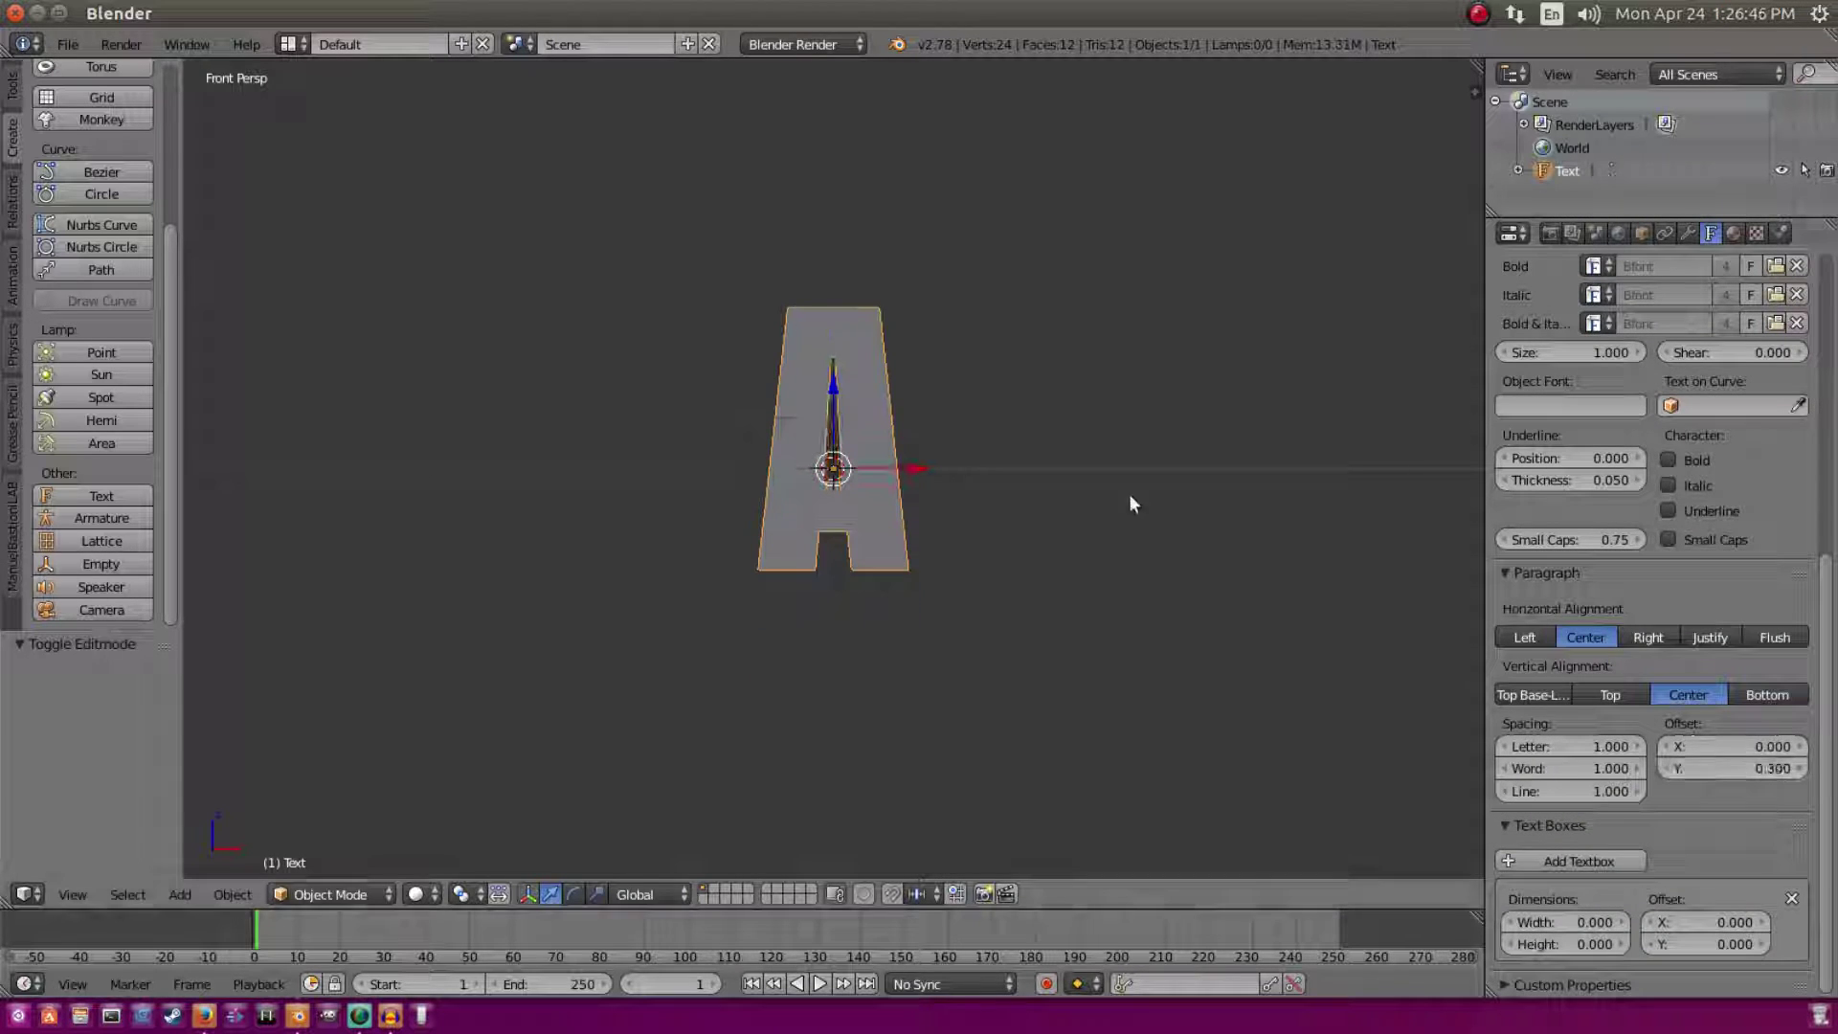
{"action": "left_click", "coordinate": [1719, 768]}
{"action": "type", "text": "0.25"}
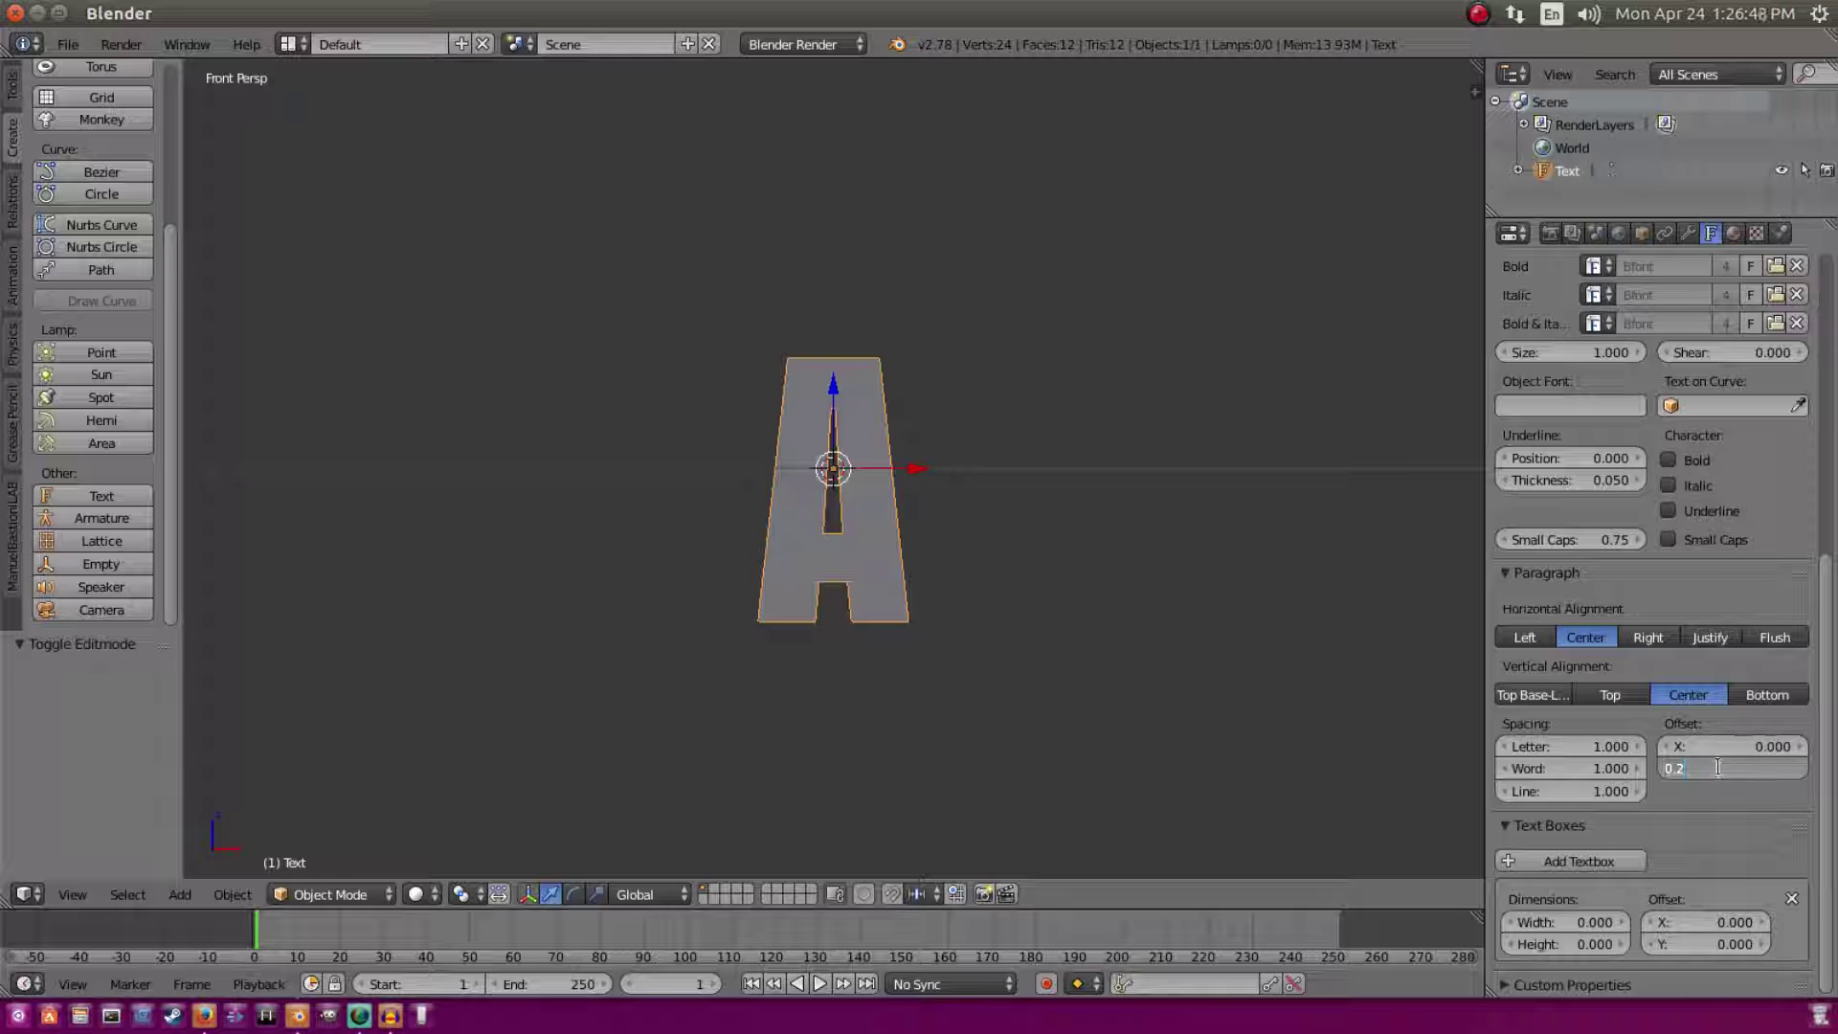
{"action": "key", "text": "Return"}
{"action": "scroll", "coordinate": [1045, 455], "scroll_direction": "up", "scroll_amount": 5}
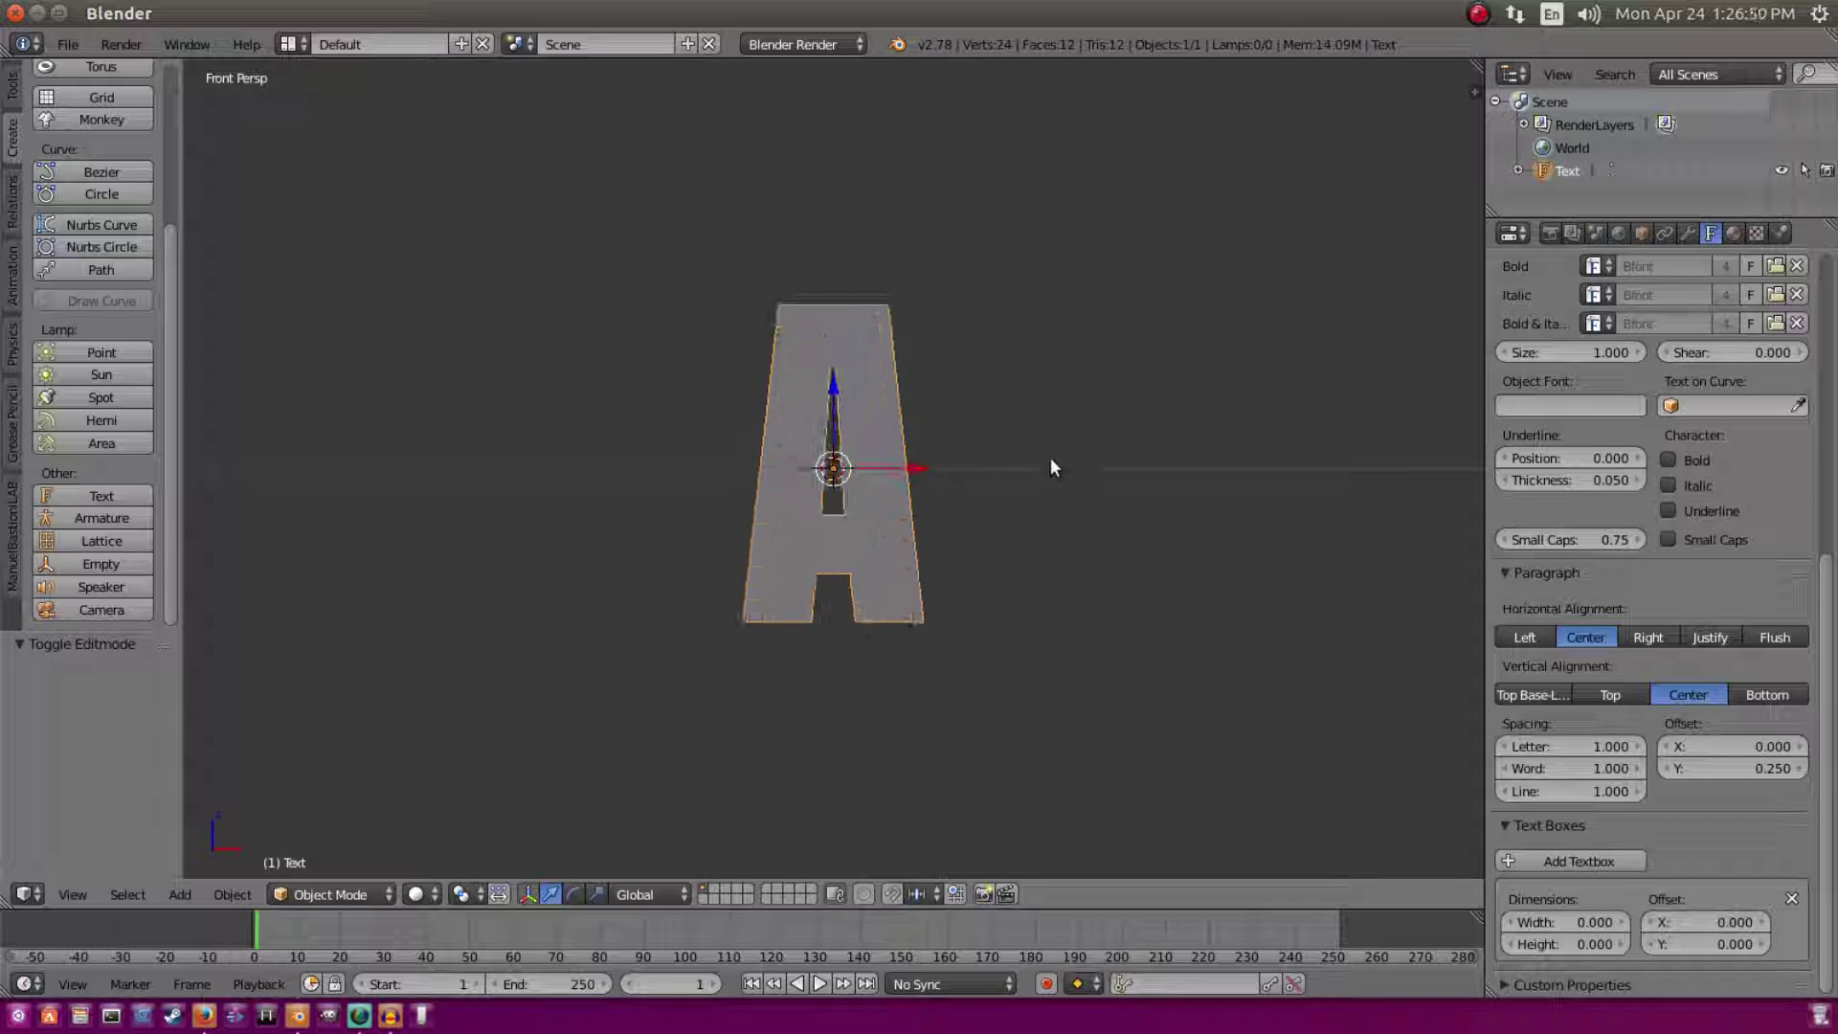
{"action": "scroll", "coordinate": [1080, 456], "scroll_direction": "down", "scroll_amount": 5}
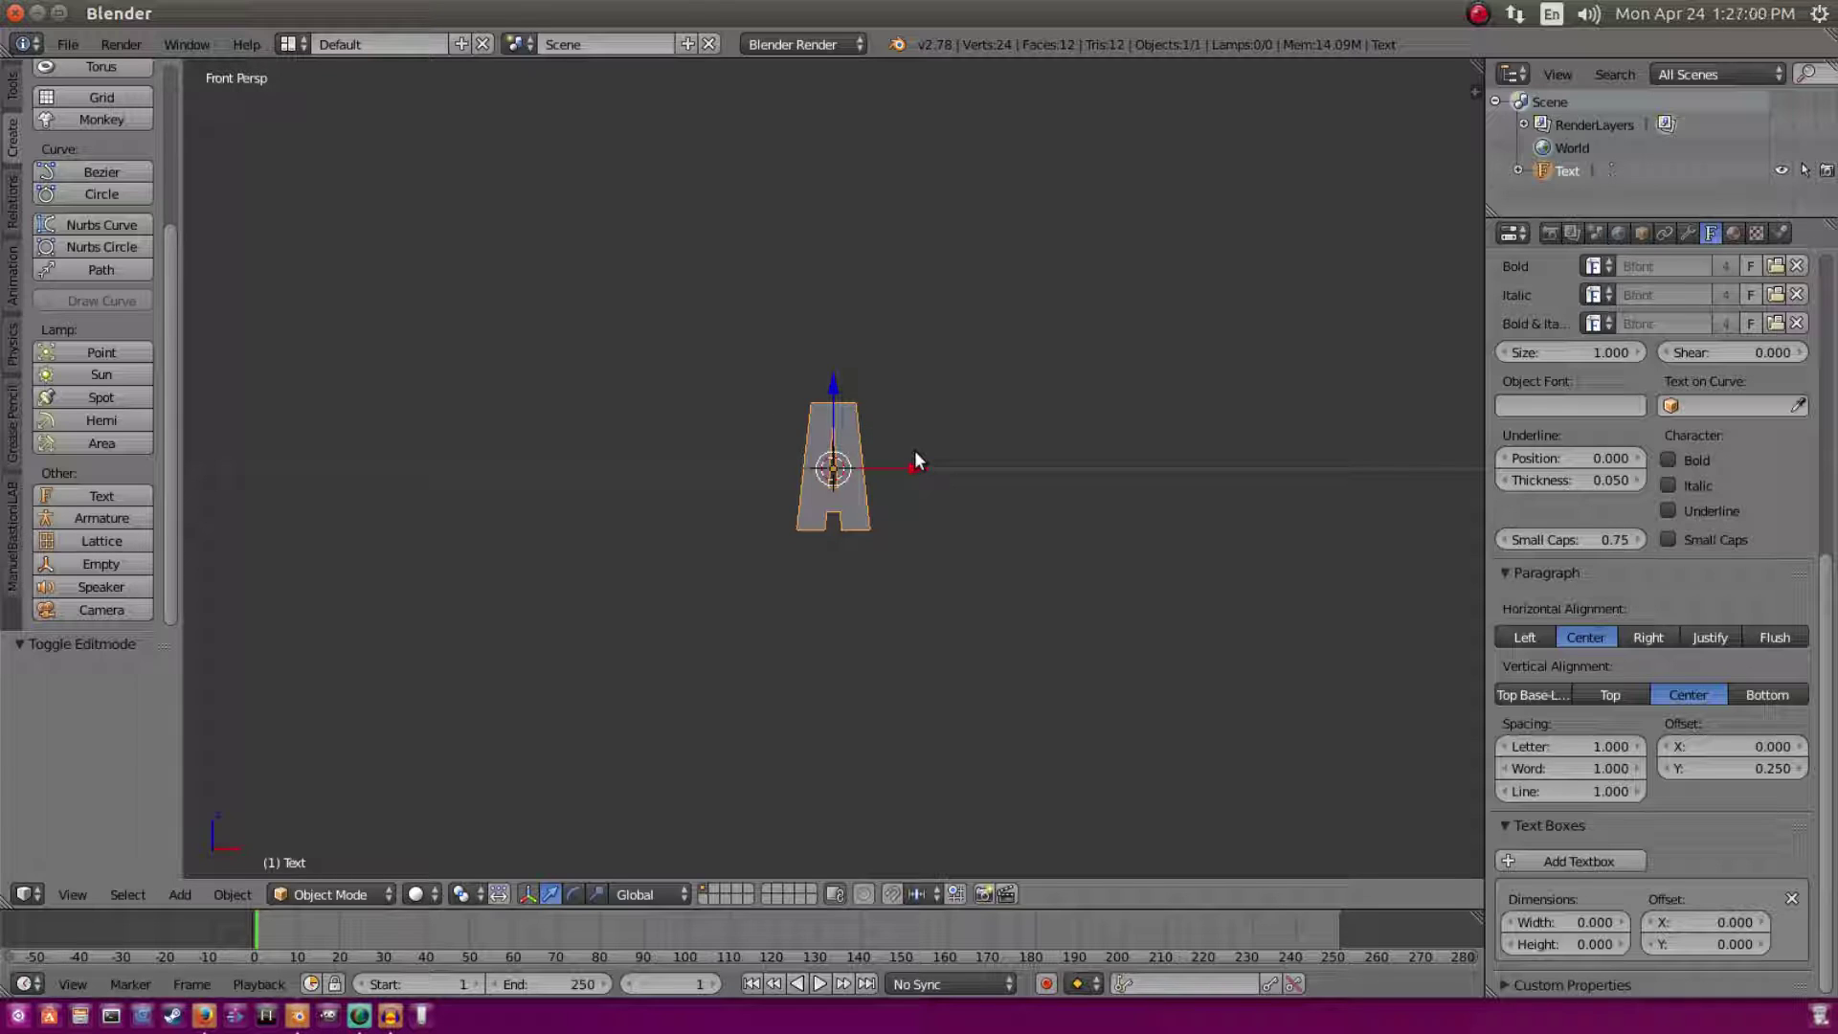
Step: Duplicate the letter A and move the copy about 0.34 along the X axis
{"action": "scroll", "coordinate": [916, 450], "scroll_direction": "down", "scroll_amount": 1}
{"action": "key", "text": "shift+d"}
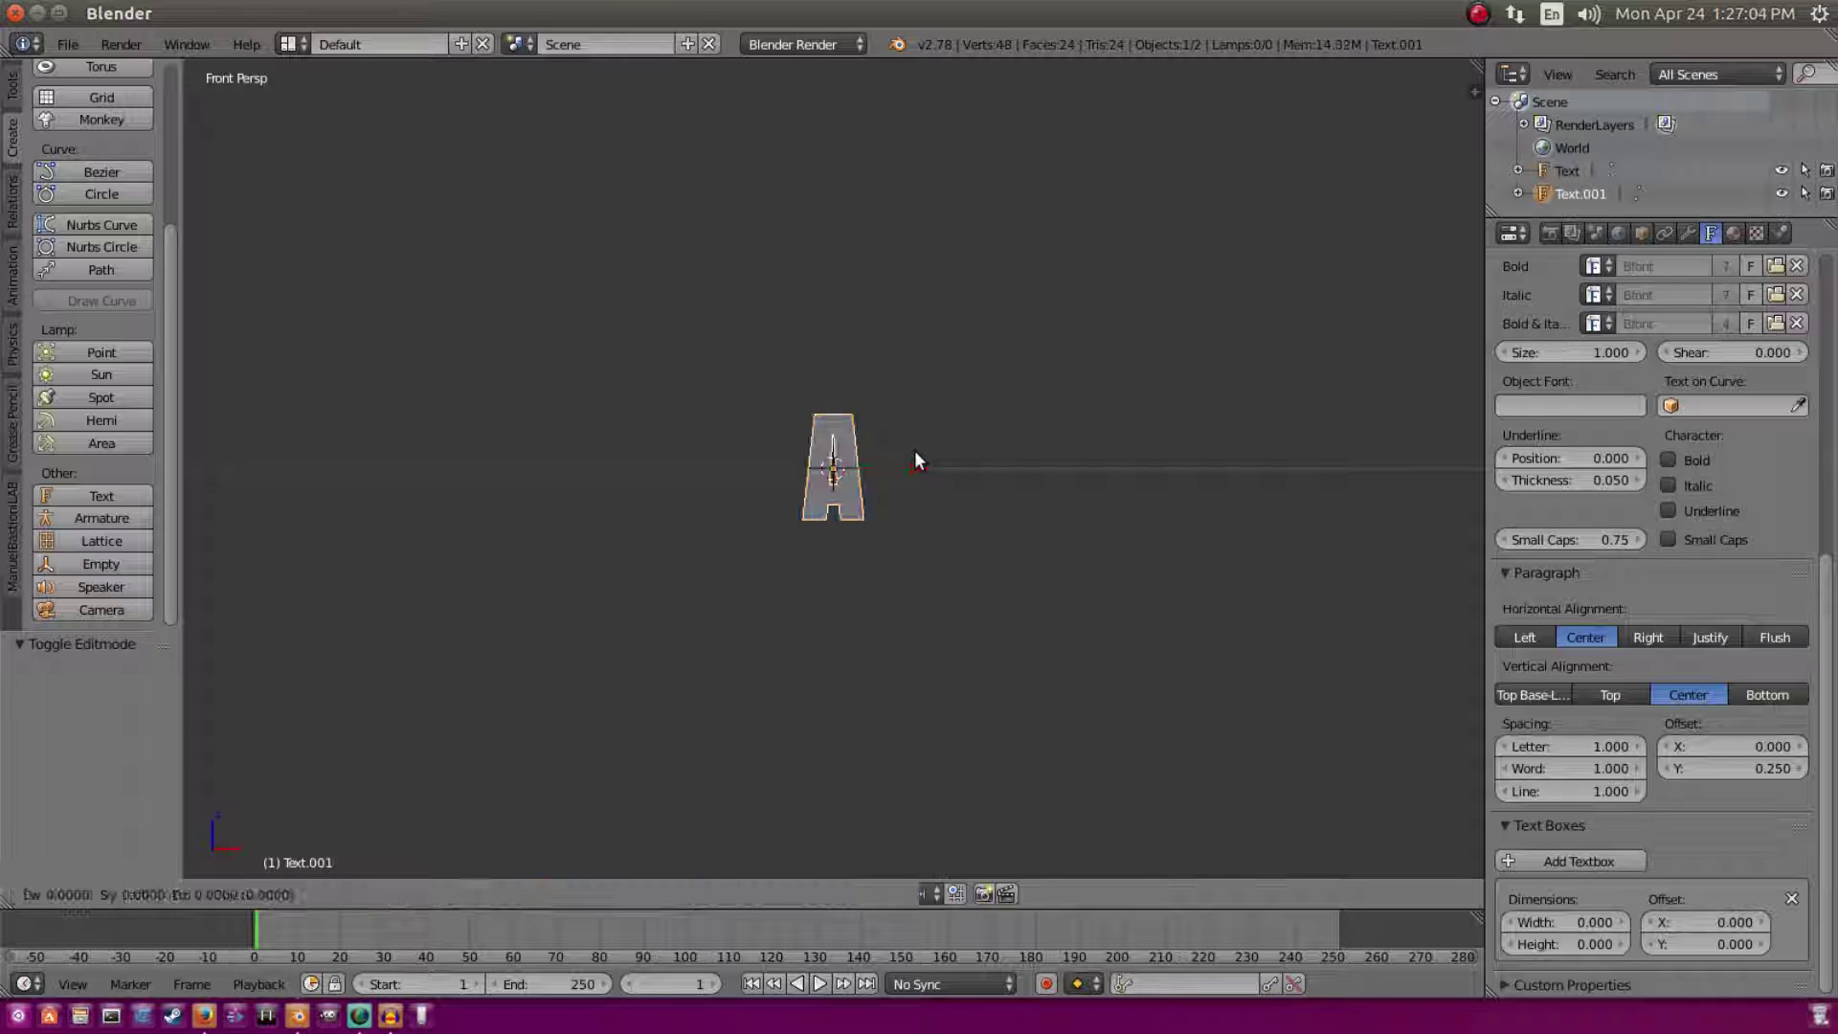
{"action": "key", "text": "Escape"}
{"action": "left_click_drag", "start_coordinate": [917, 465], "coordinate": [980, 469]}
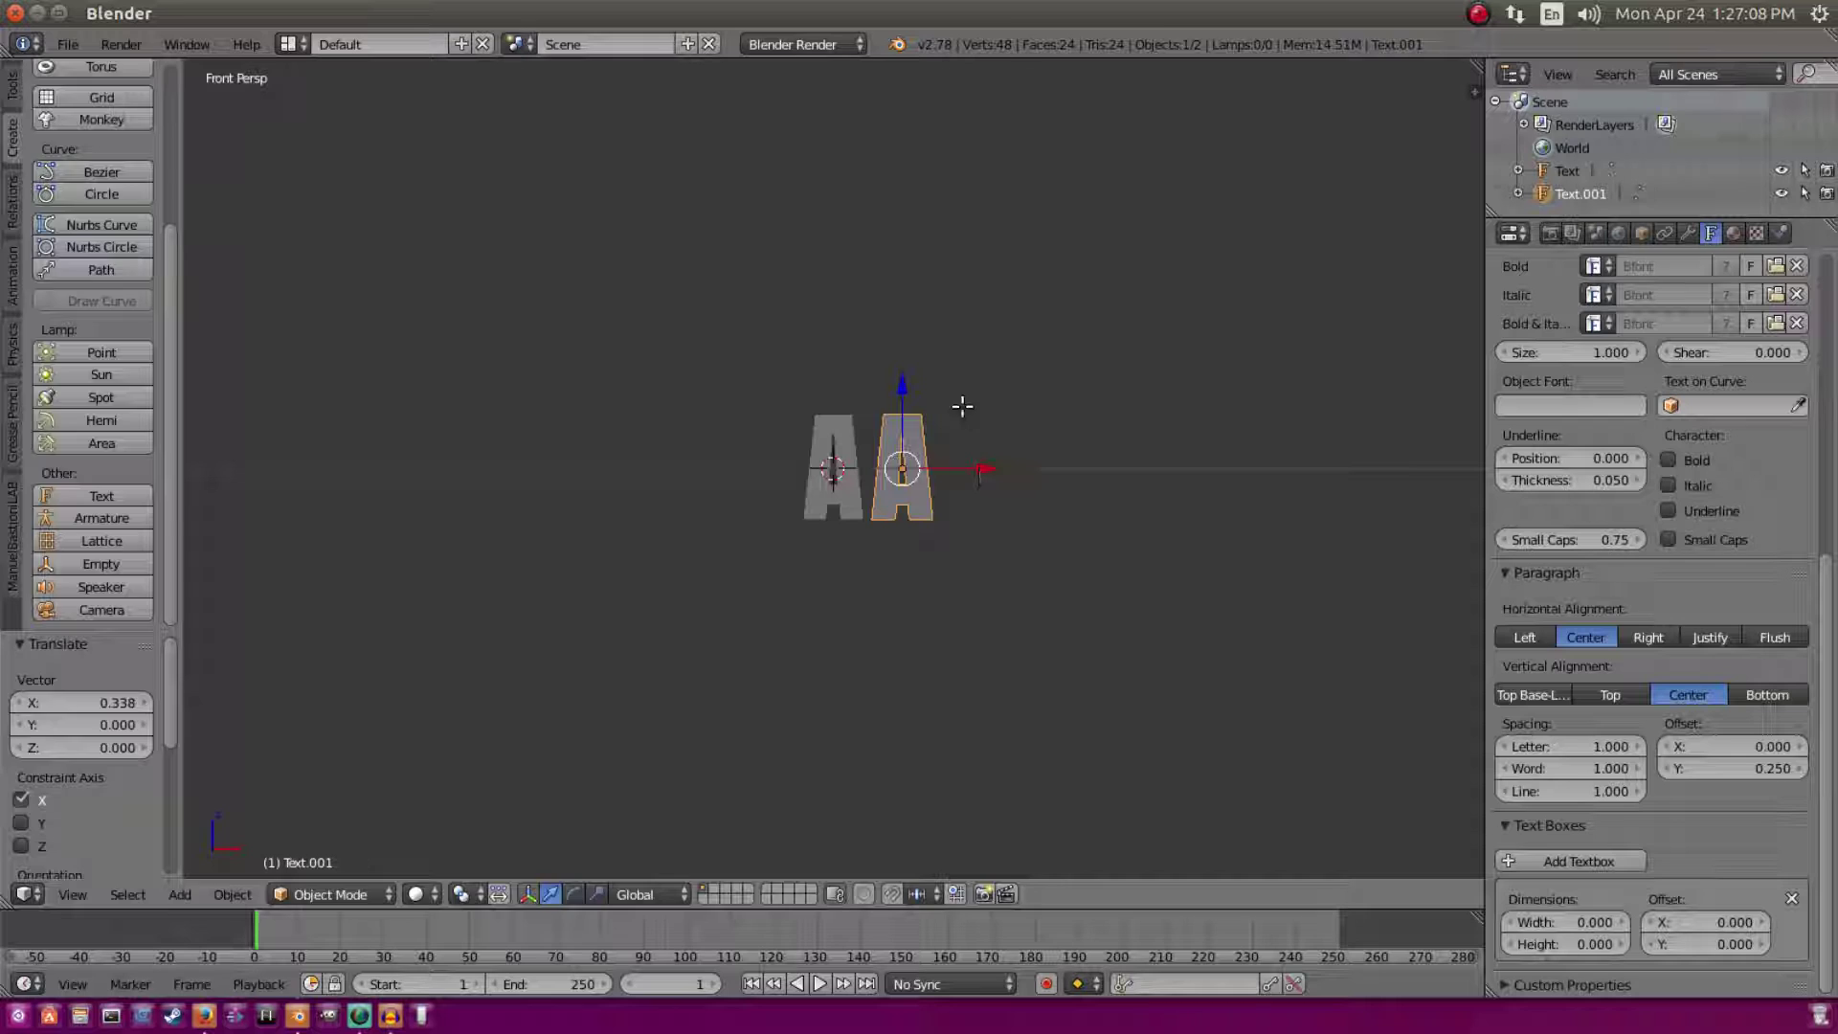
Step: Change the content of the copied letter A to N
{"action": "key", "text": "Tab"}
{"action": "key", "text": "BackSpace"}
{"action": "type", "text": "n"}
{"action": "key", "text": "BackSpace"}
{"action": "type", "text": "N"}
{"action": "key", "text": "Tab"}
Step: Duplicate the letter N and move the copy about 0.33 along the X axis
{"action": "middle_click_drag", "start_coordinate": [956, 405], "coordinate": [788, 400], "text": "shift"}
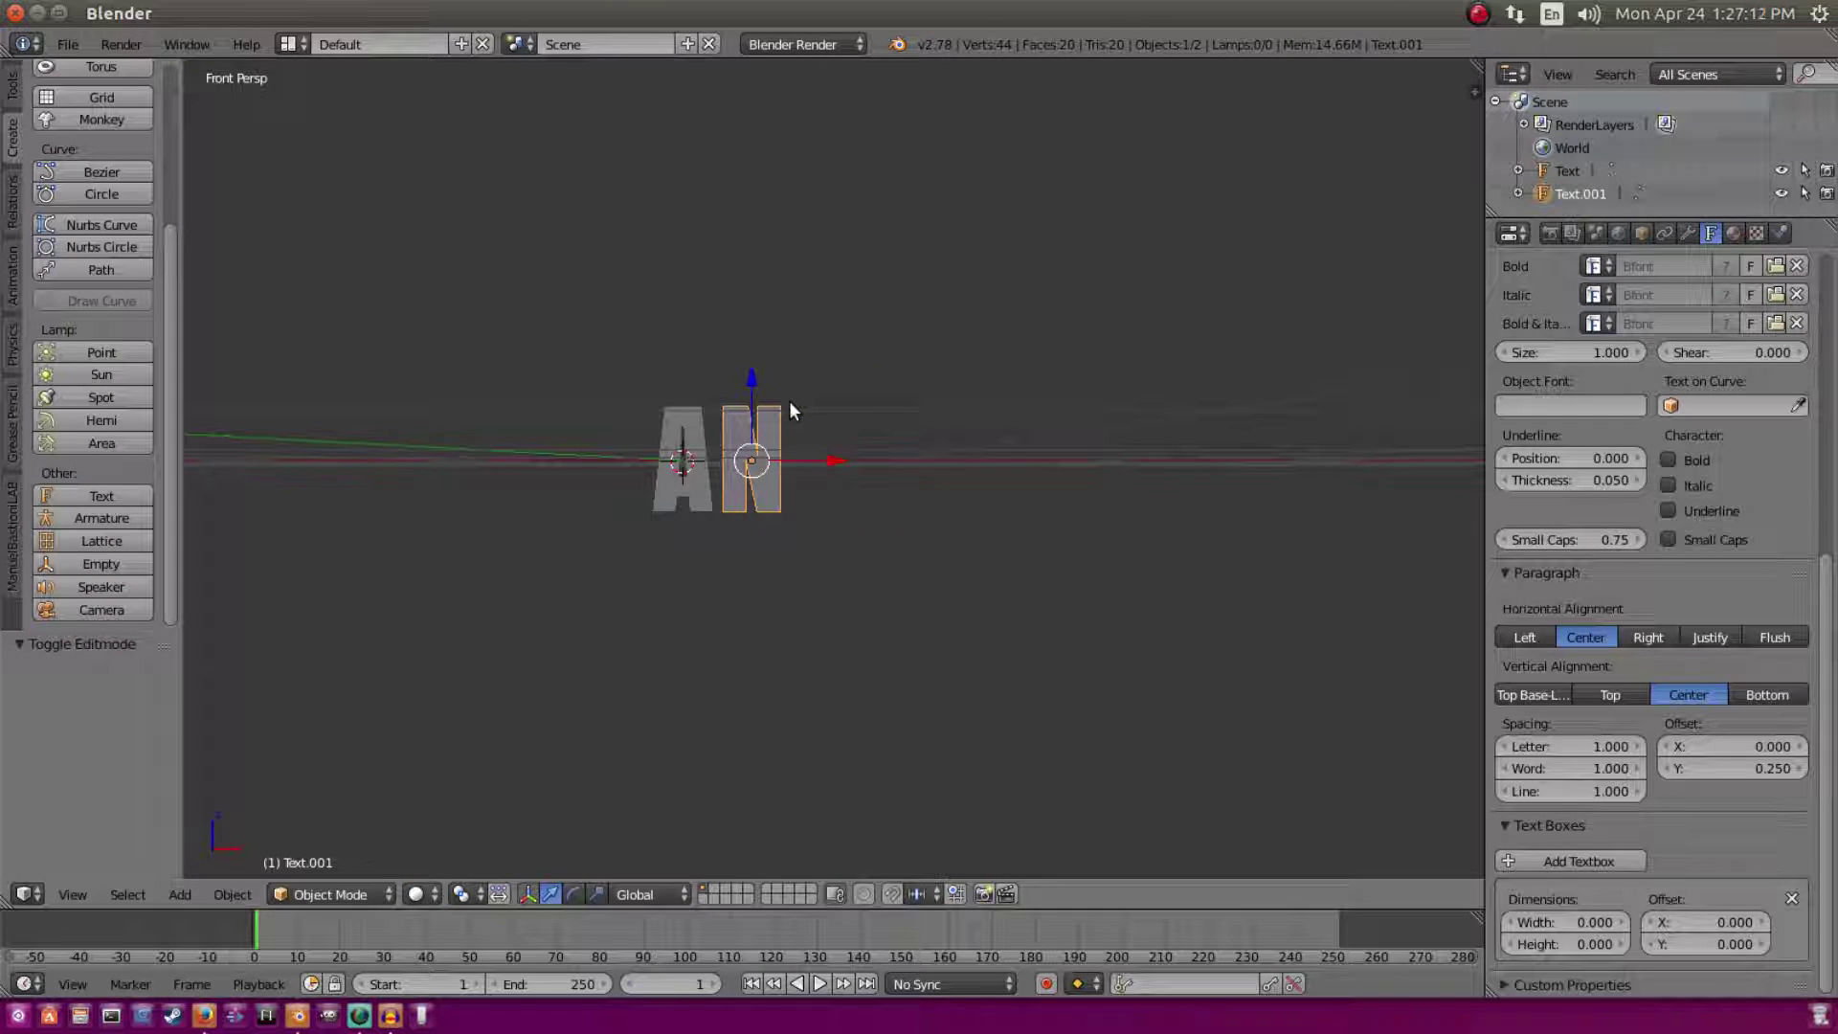
{"action": "key", "text": "shift+d"}
{"action": "key", "text": "x"}
{"action": "left_click", "coordinate": [889, 462]}
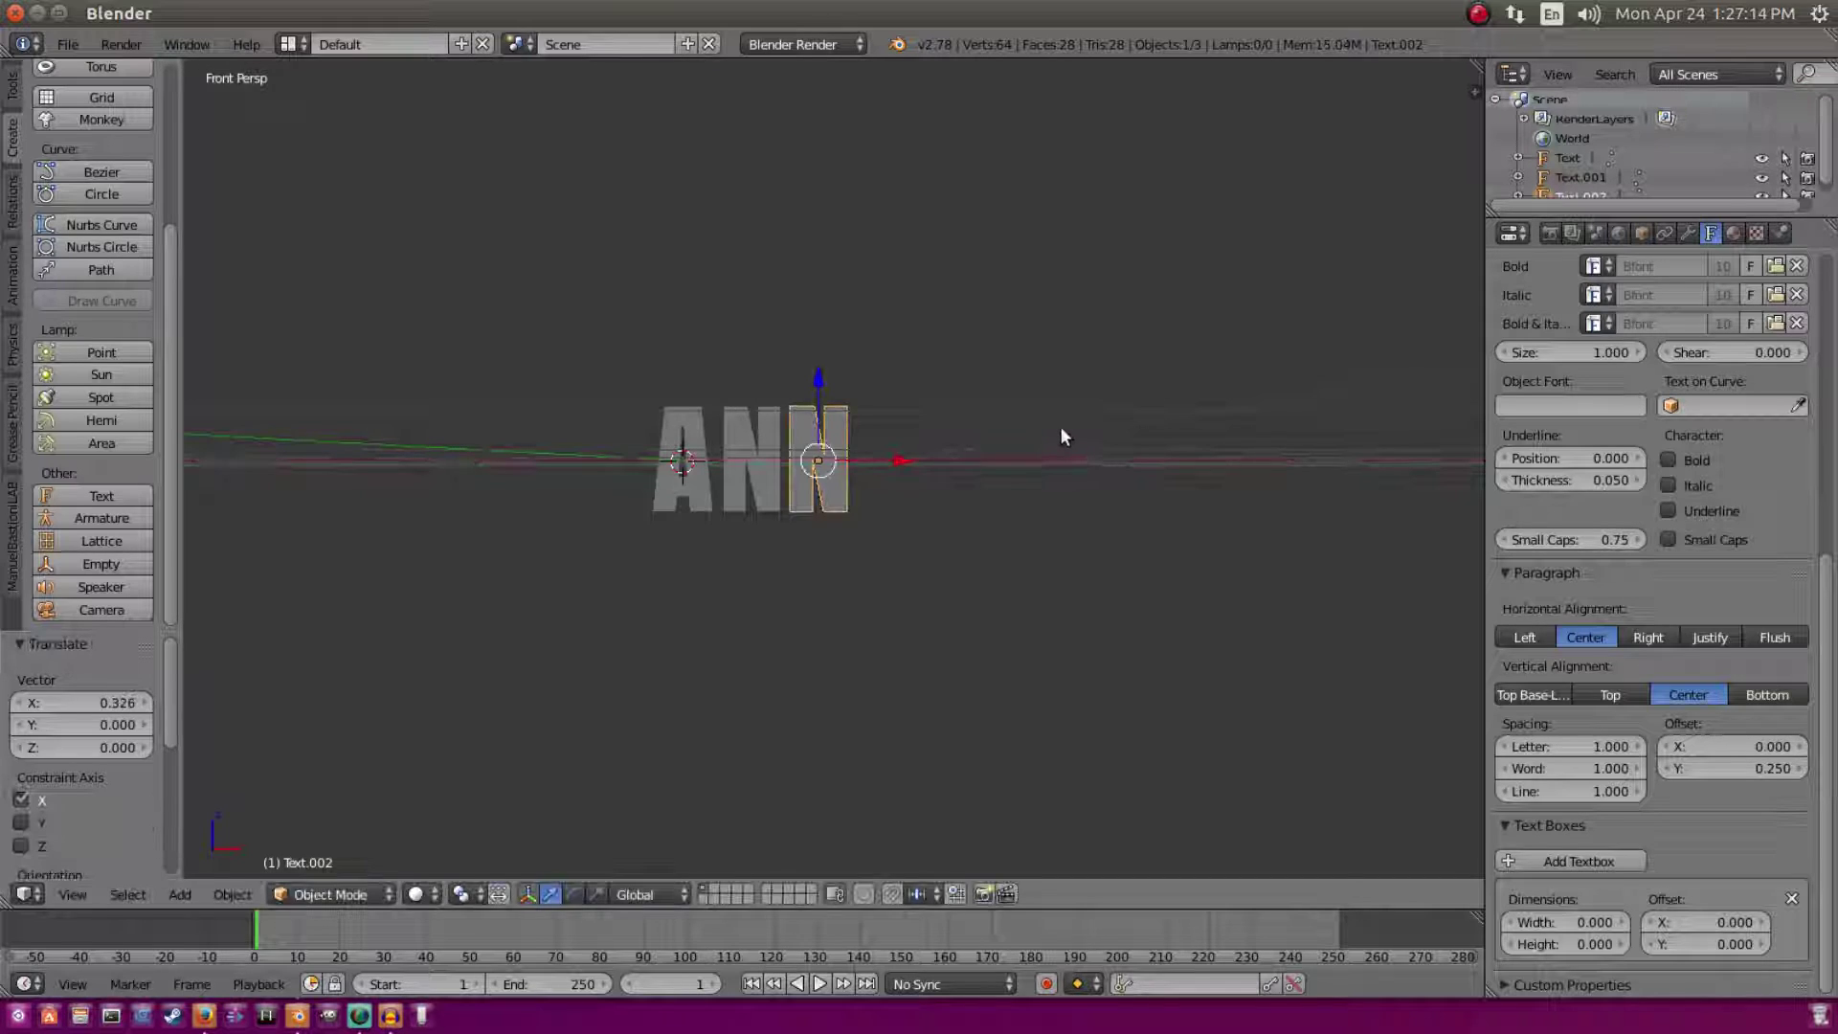
Step: Change the content of the copied letter N to I
{"action": "key", "text": "Tab"}
{"action": "key", "text": "BackSpace"}
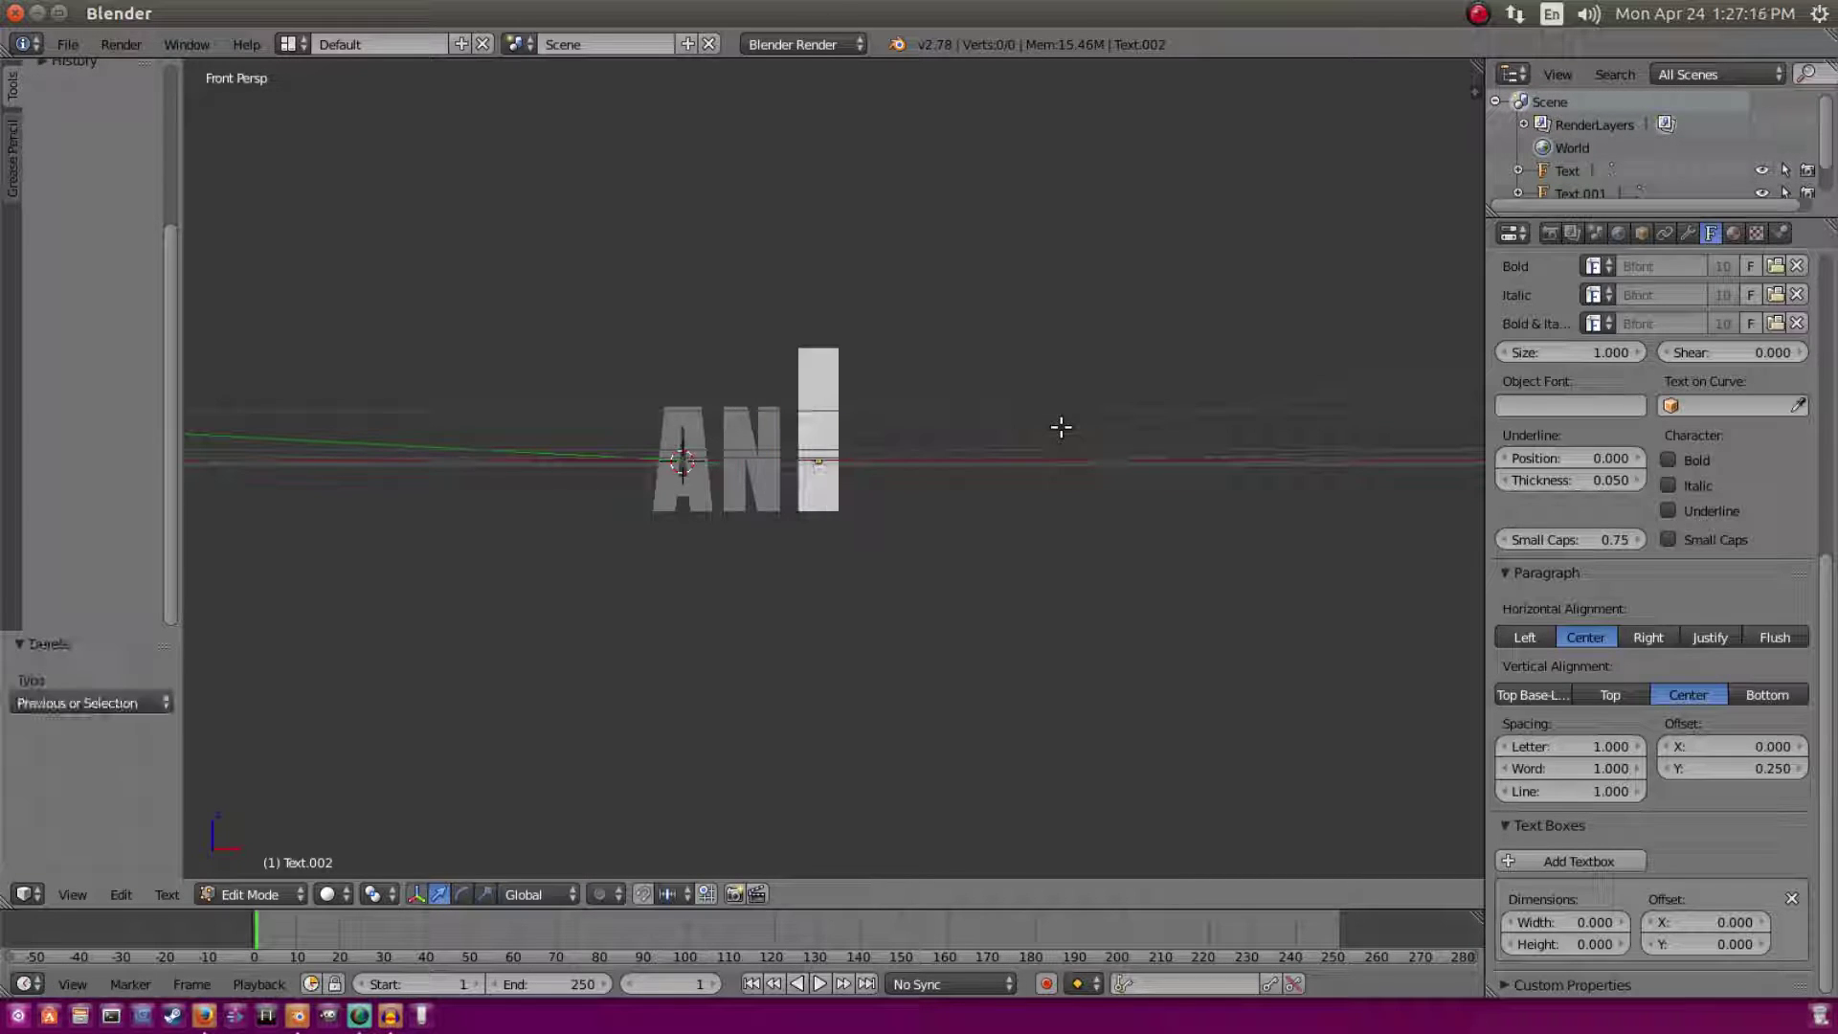
{"action": "key", "text": "Tab"}
Step: Change the copied letter I to M and shift it along X to stand clear of the I
{"action": "key", "text": "Tab"}
{"action": "type", "text": "I"}
{"action": "key", "text": "Tab"}
Step: Duplicate the letter I and place the copy beside it along the X axis
{"action": "key", "text": "shift+d"}
{"action": "key", "text": "x"}
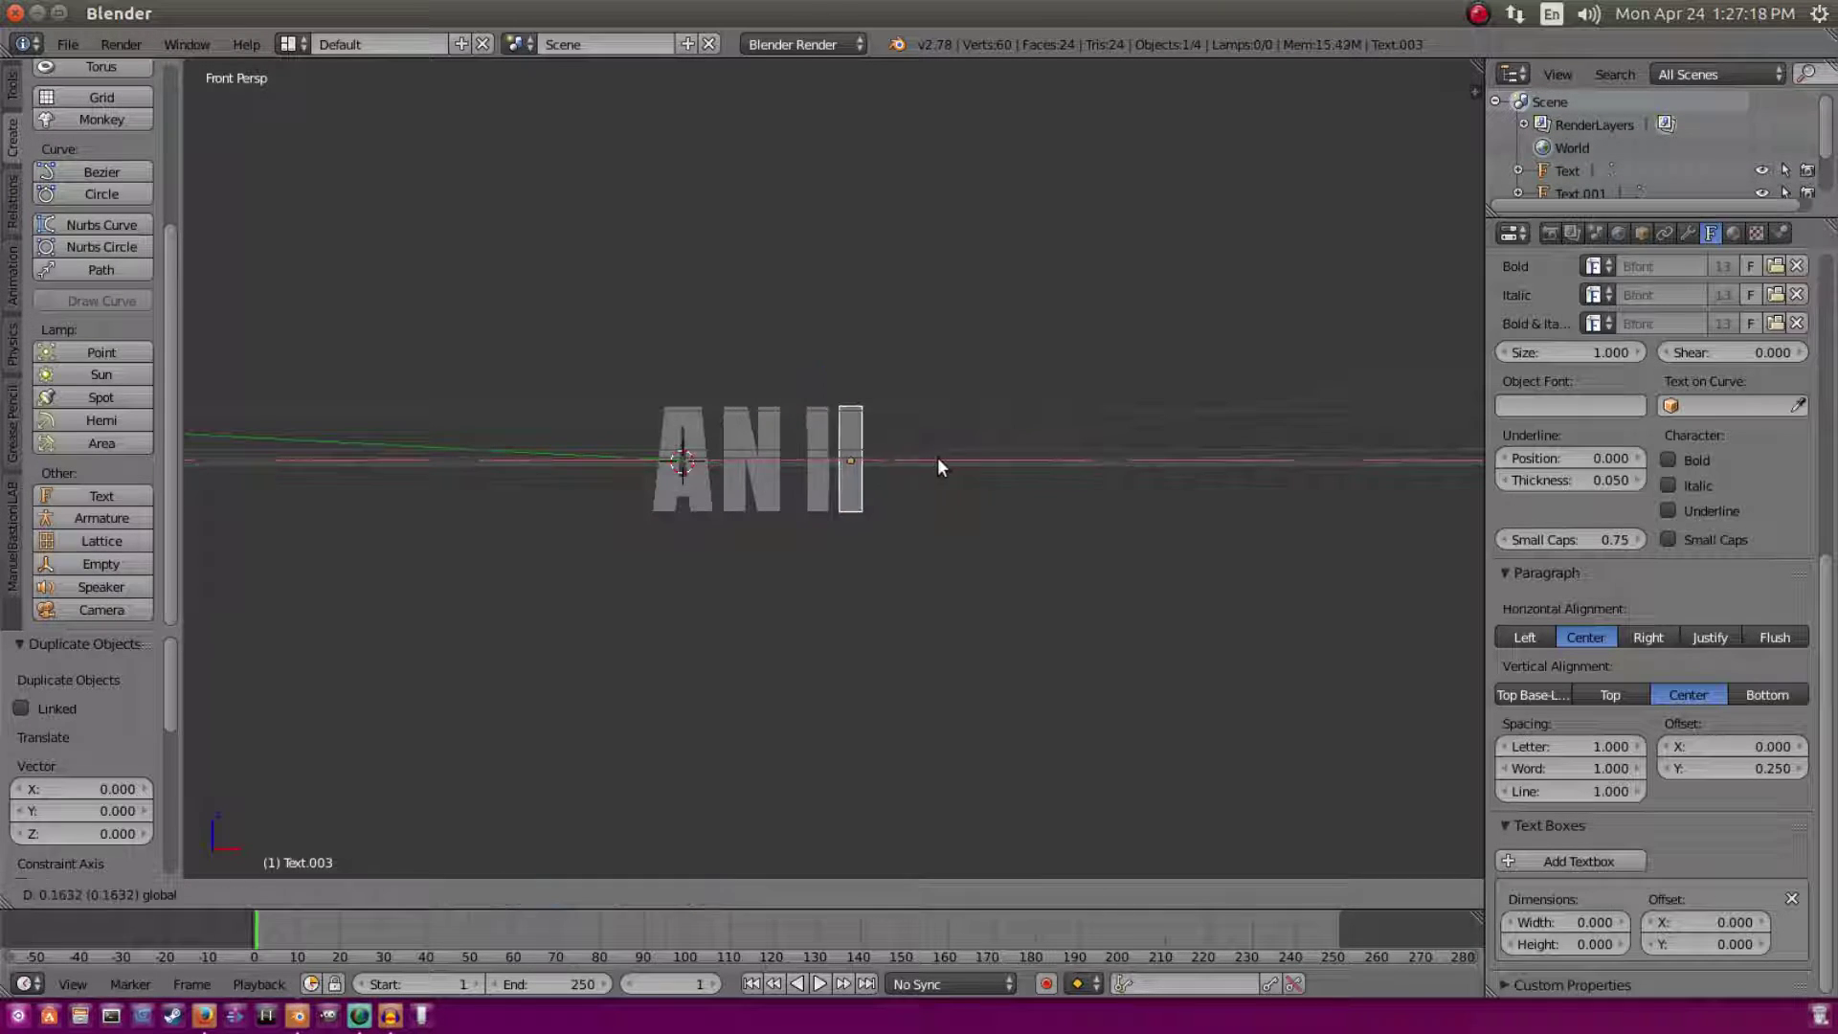
{"action": "left_click", "coordinate": [943, 458]}
{"action": "key", "text": "Tab"}
{"action": "key", "text": "BackSpace"}
{"action": "type", "text": "M"}
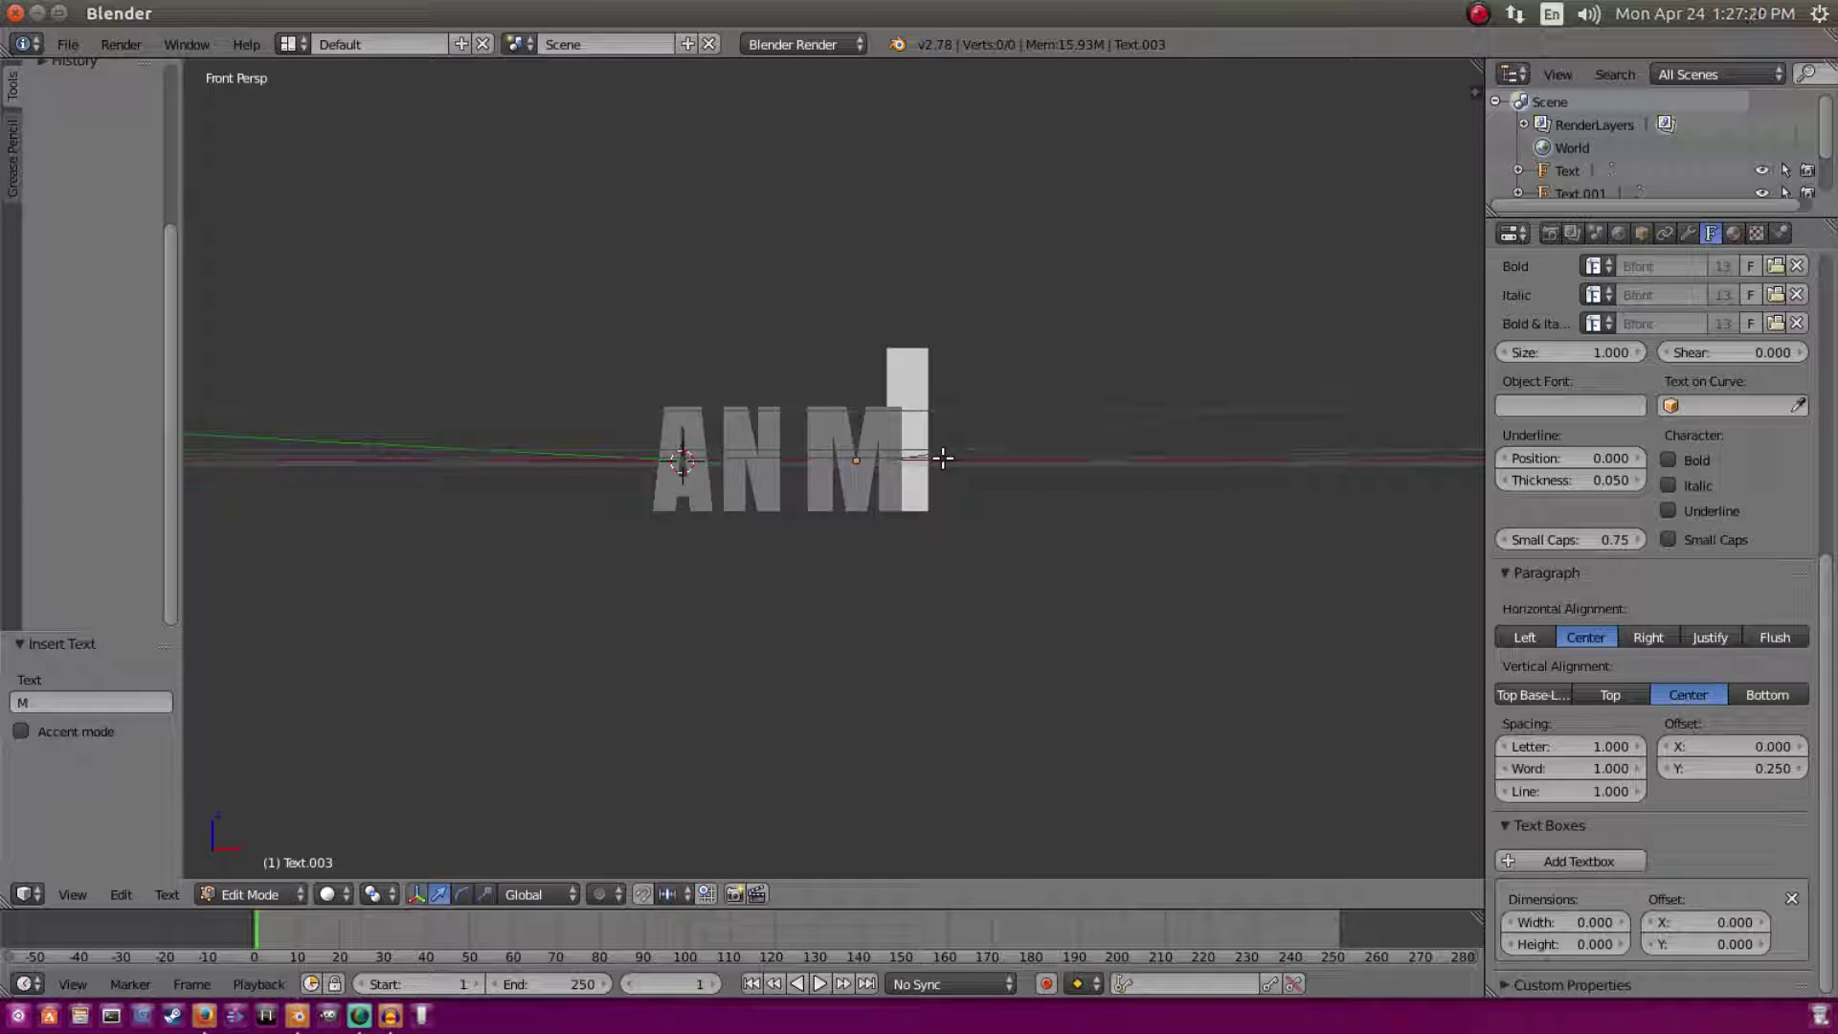
{"action": "key", "text": "Tab"}
{"action": "key", "text": "g"}
{"action": "left_click", "coordinate": [965, 466]}
Step: Duplicate the letter M and move the copy about 0.52 along the X axis
{"action": "key", "text": "shift+d"}
{"action": "key", "text": "x"}
{"action": "left_click", "coordinate": [1071, 450]}
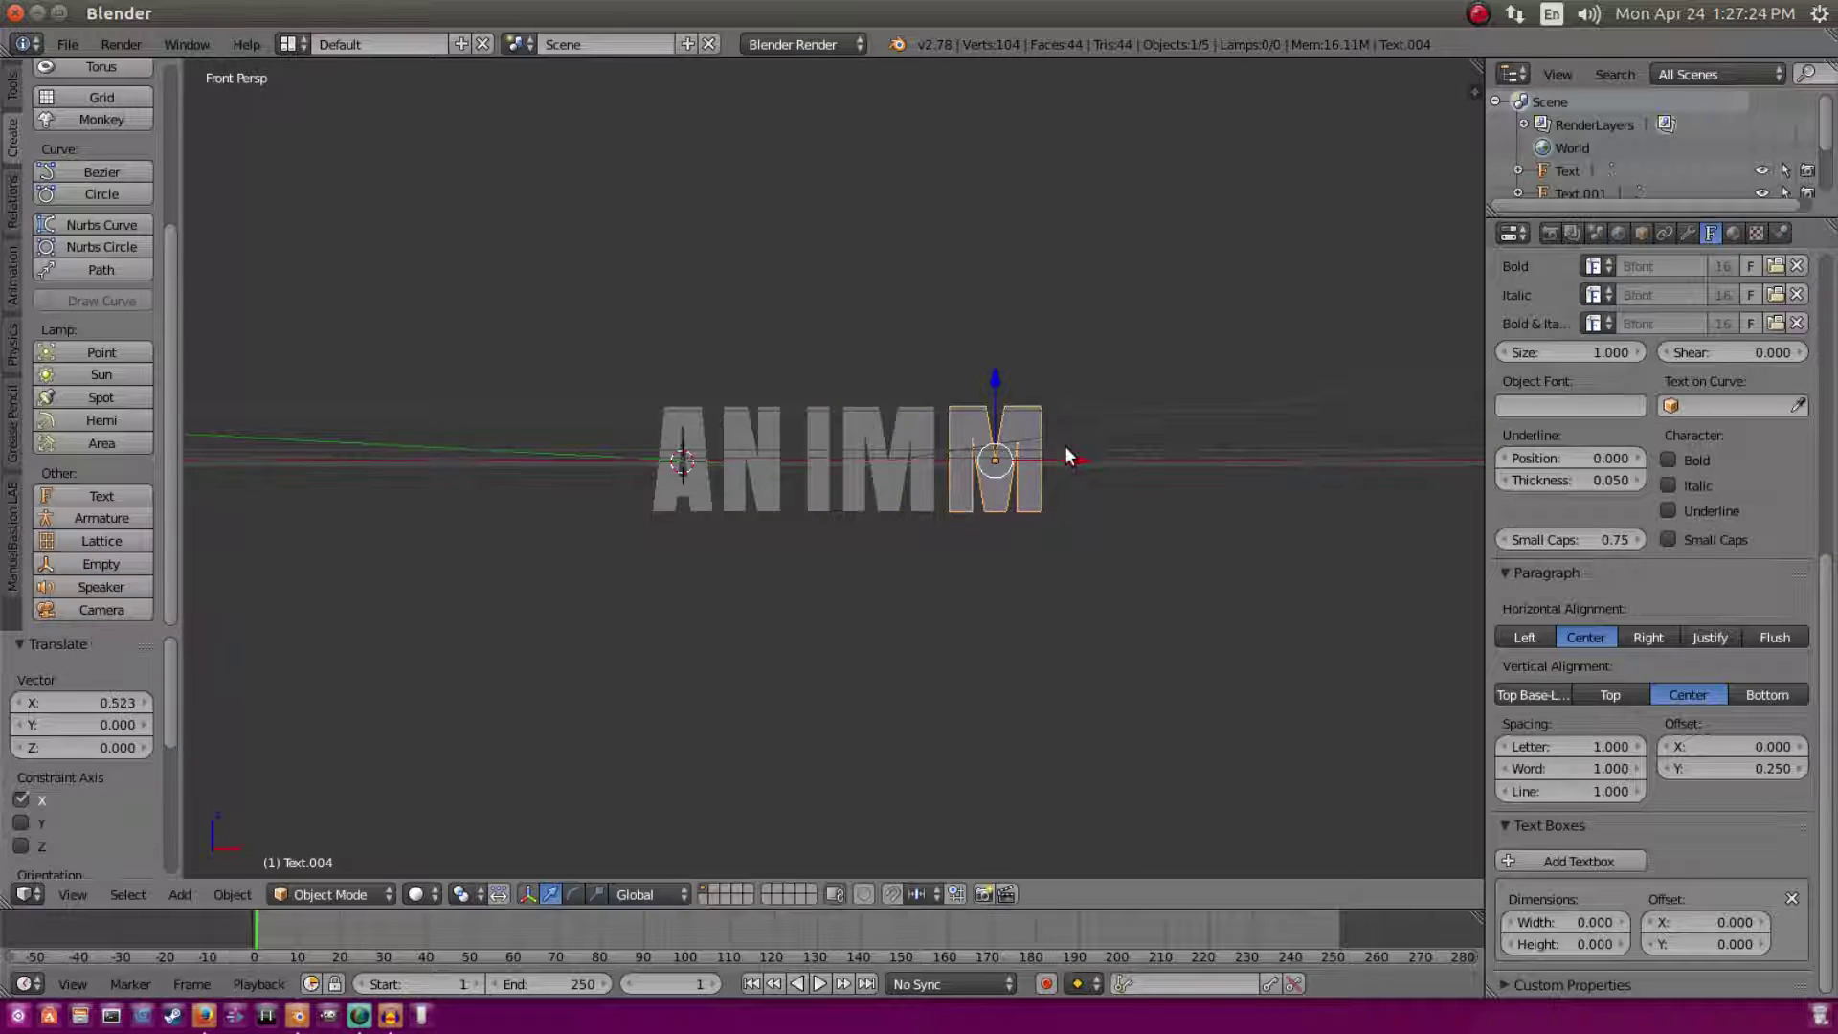
Step: Delete the extra M, then duplicate the first A and move the copy about 1.44 along X to follow the remaining M
{"action": "key", "text": "Delete"}
{"action": "left_click", "coordinate": [668, 436]}
{"action": "key", "text": "shift+d"}
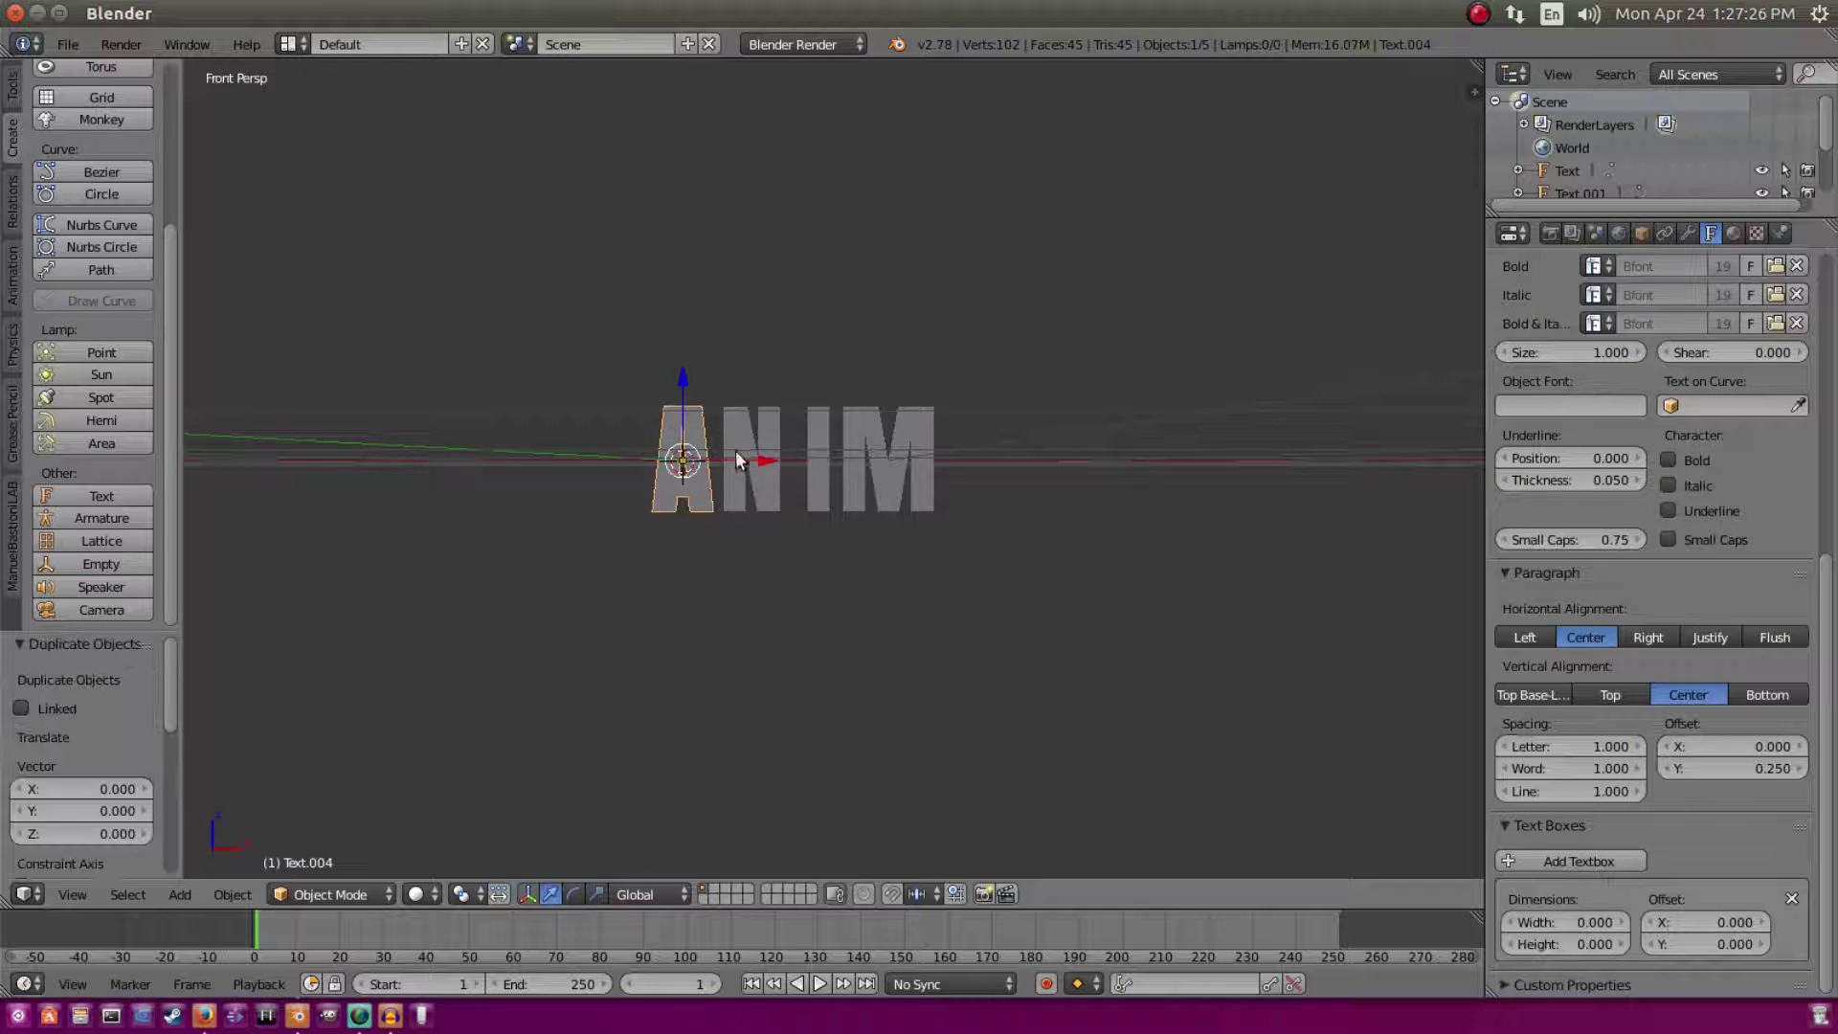
{"action": "key", "text": "x"}
{"action": "left_click", "coordinate": [1033, 454]}
{"action": "middle_click_drag", "start_coordinate": [976, 479], "coordinate": [869, 469], "text": "shift"}
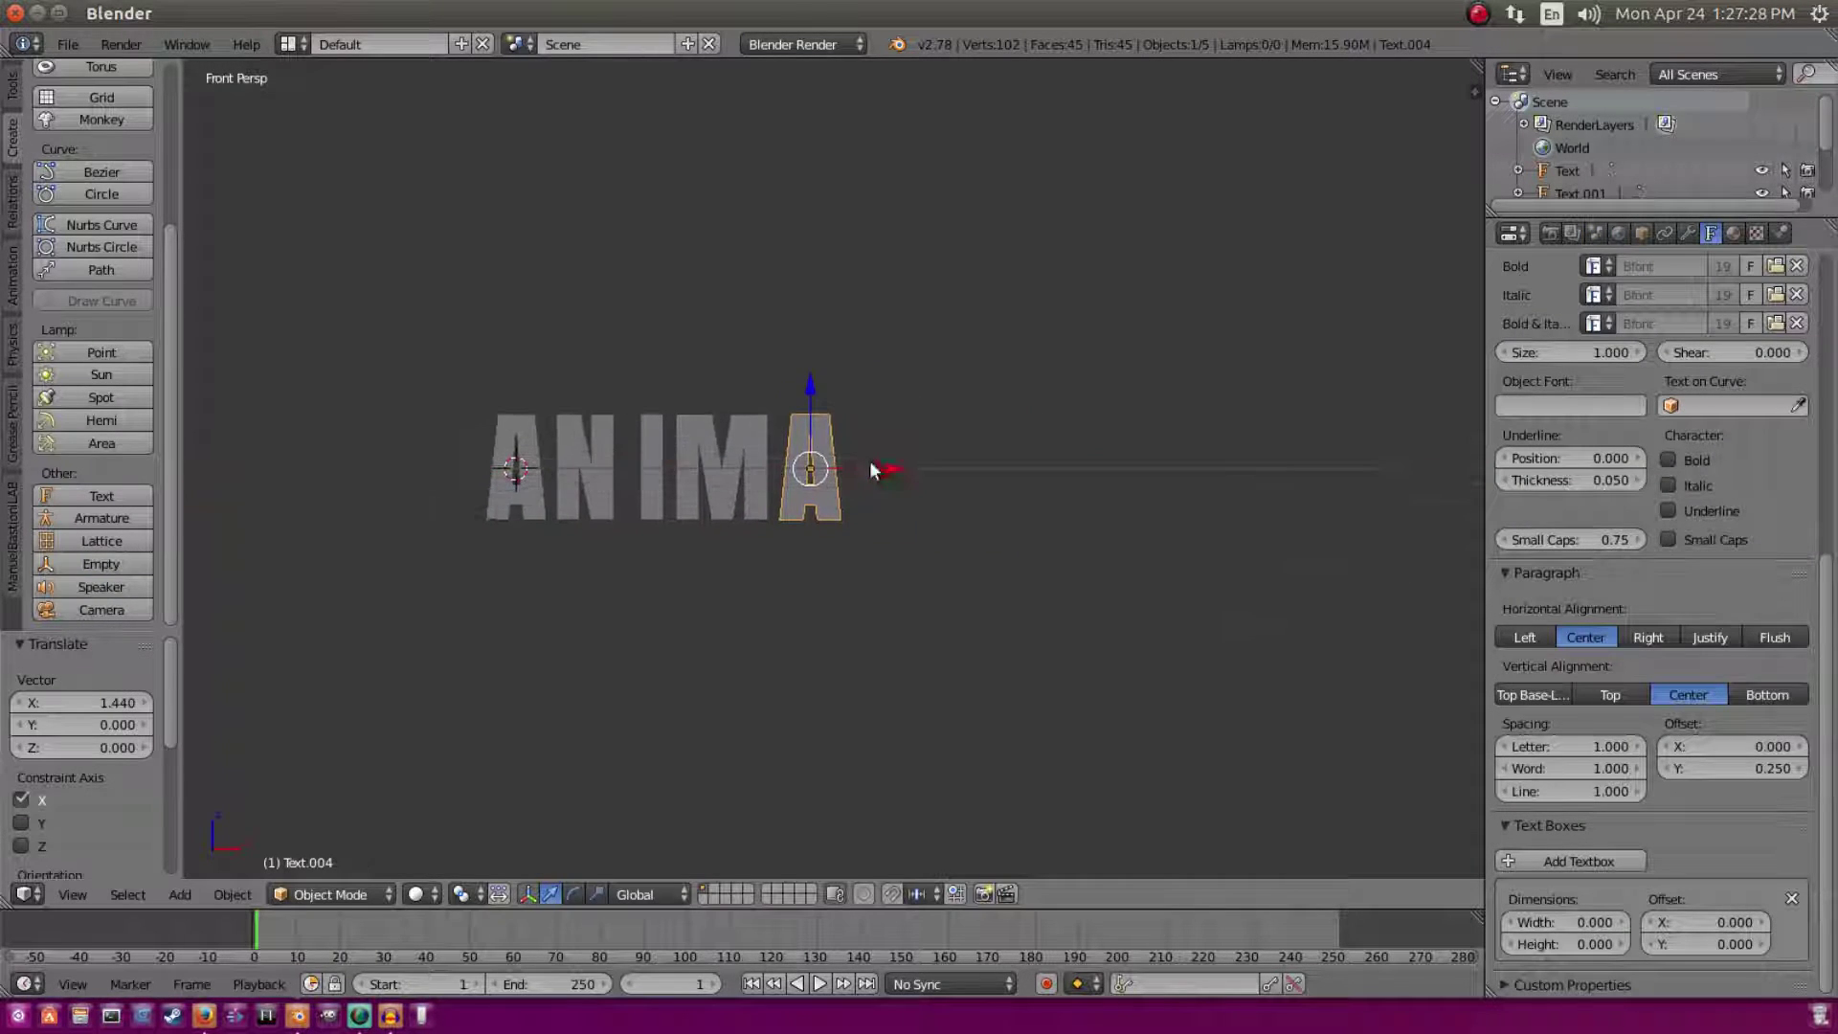
Step: Duplicate the second A, place the copy beside it along the X axis, and change its letter to T
{"action": "key", "text": "shift+d"}
{"action": "key", "text": "x"}
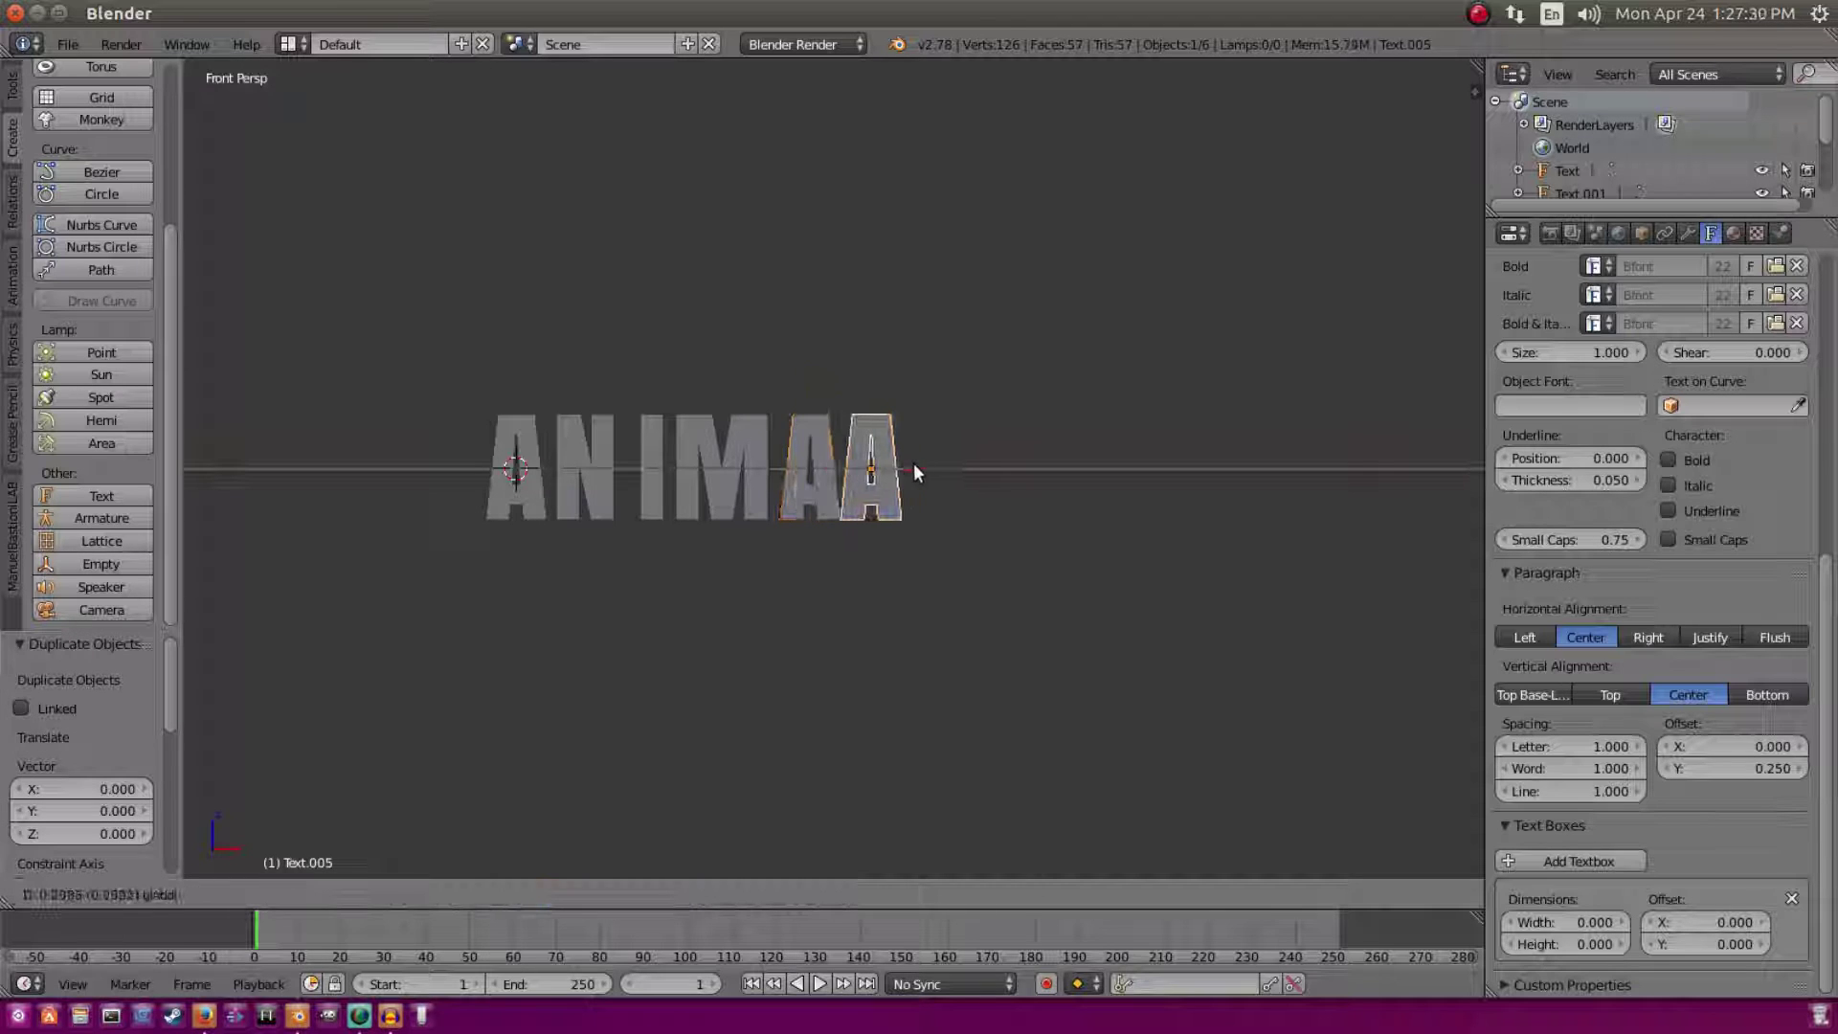
{"action": "left_click", "coordinate": [929, 475]}
{"action": "key", "text": "Tab"}
{"action": "key", "text": "BackSpace"}
{"action": "type", "text": "T"}
{"action": "key", "text": "Tab"}
Step: Duplicate the letter T, place the copy beside it along the X axis, and change its letter to E
{"action": "key", "text": "shift+d"}
{"action": "key", "text": "x"}
{"action": "left_click", "coordinate": [1034, 468]}
{"action": "key", "text": "Tab"}
{"action": "key", "text": "BackSpace"}
{"action": "type", "text": "E"}
{"action": "key", "text": "Tab"}
Step: Duplicate the letter E, place the copy beside it along the X axis, and change its letter to D
{"action": "key", "text": "shift+d"}
{"action": "key", "text": "x"}
{"action": "left_click", "coordinate": [1082, 464]}
{"action": "key", "text": "Tab"}
{"action": "key", "text": "BackSpace"}
{"action": "type", "text": "D"}
{"action": "key", "text": "Tab"}
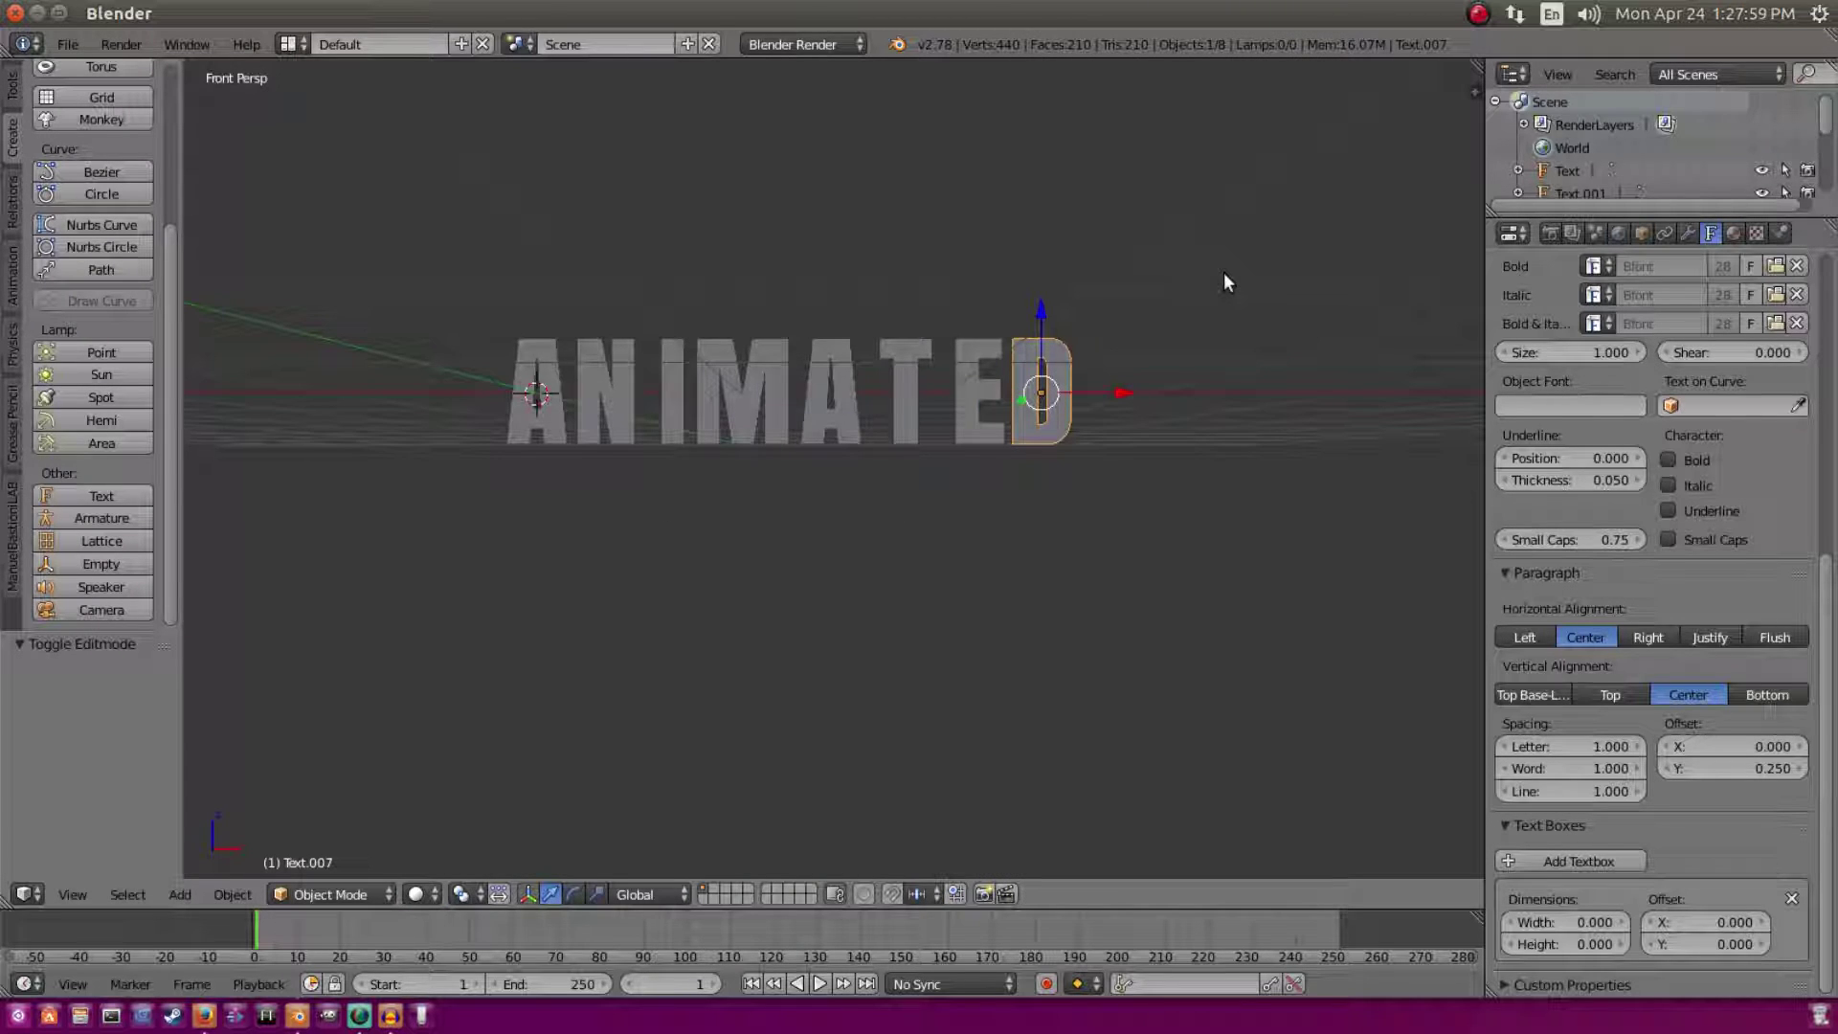
Step: Switch the front view to orthographic and nudge the letter N along X to tighten its spacing from the first A
{"action": "middle_click_drag", "start_coordinate": [1223, 272], "coordinate": [1268, 341]}
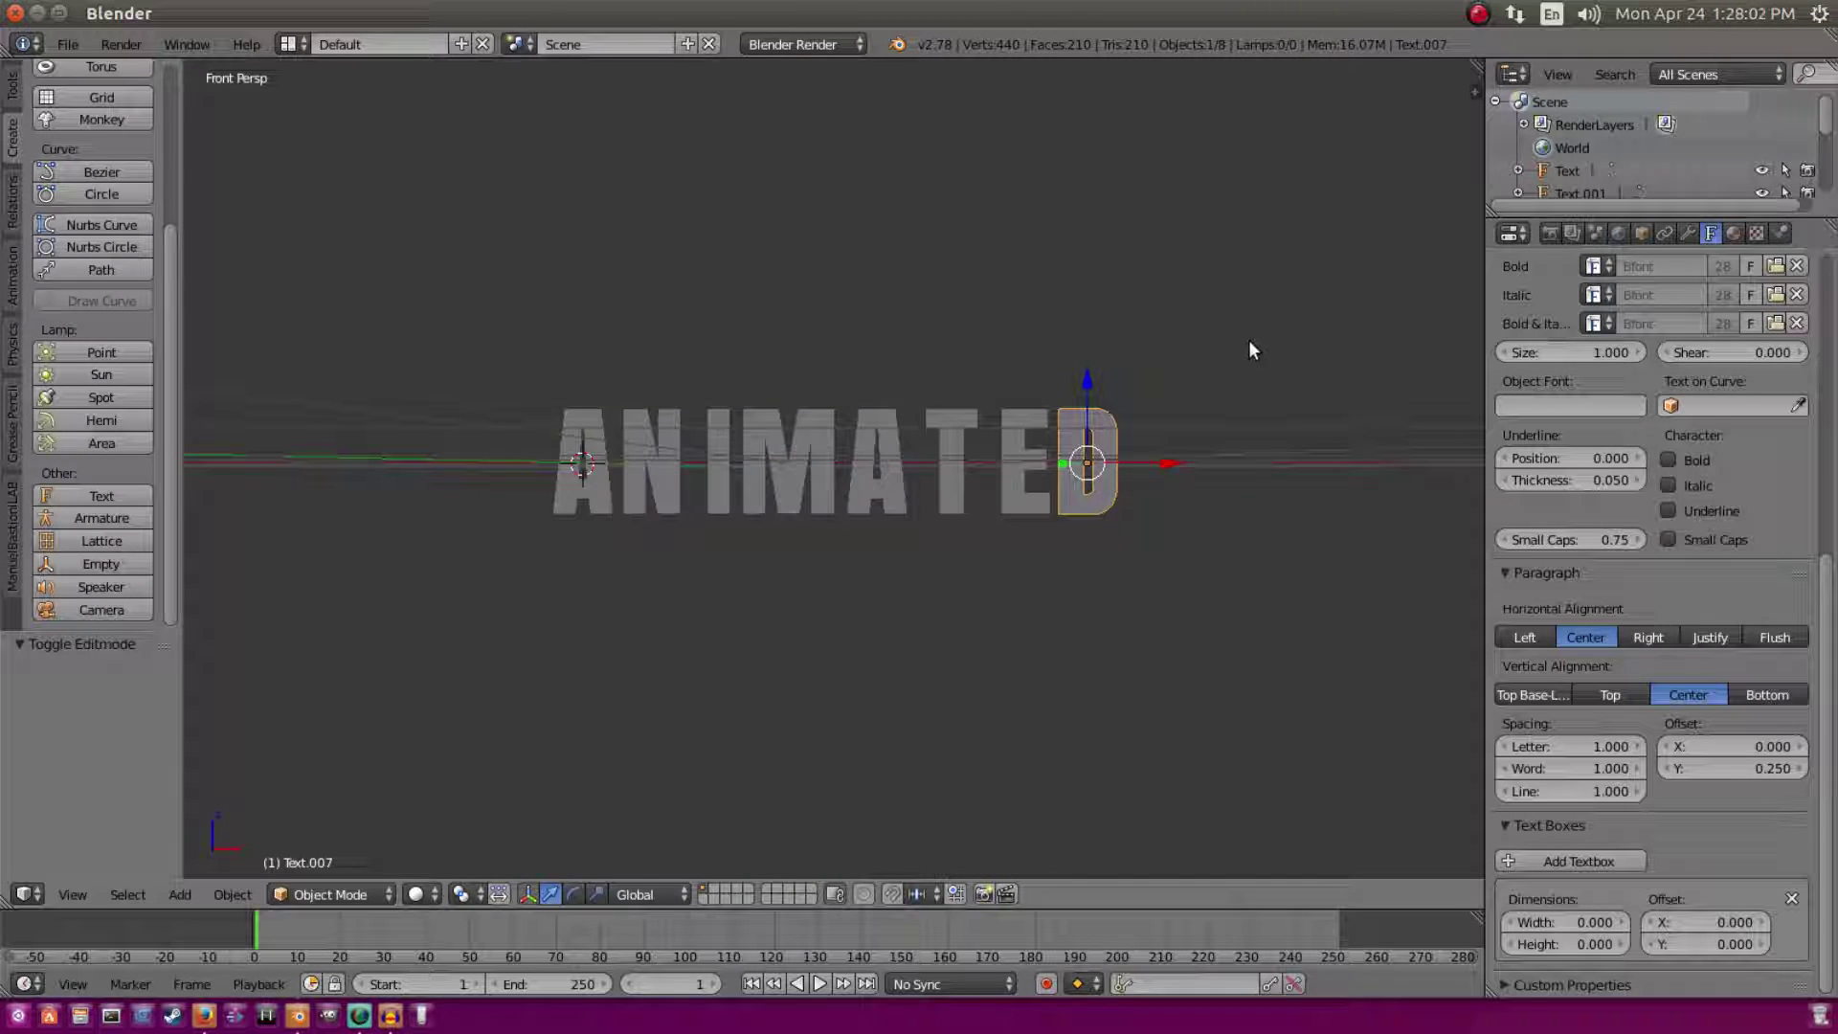
{"action": "key", "text": "KP_5"}
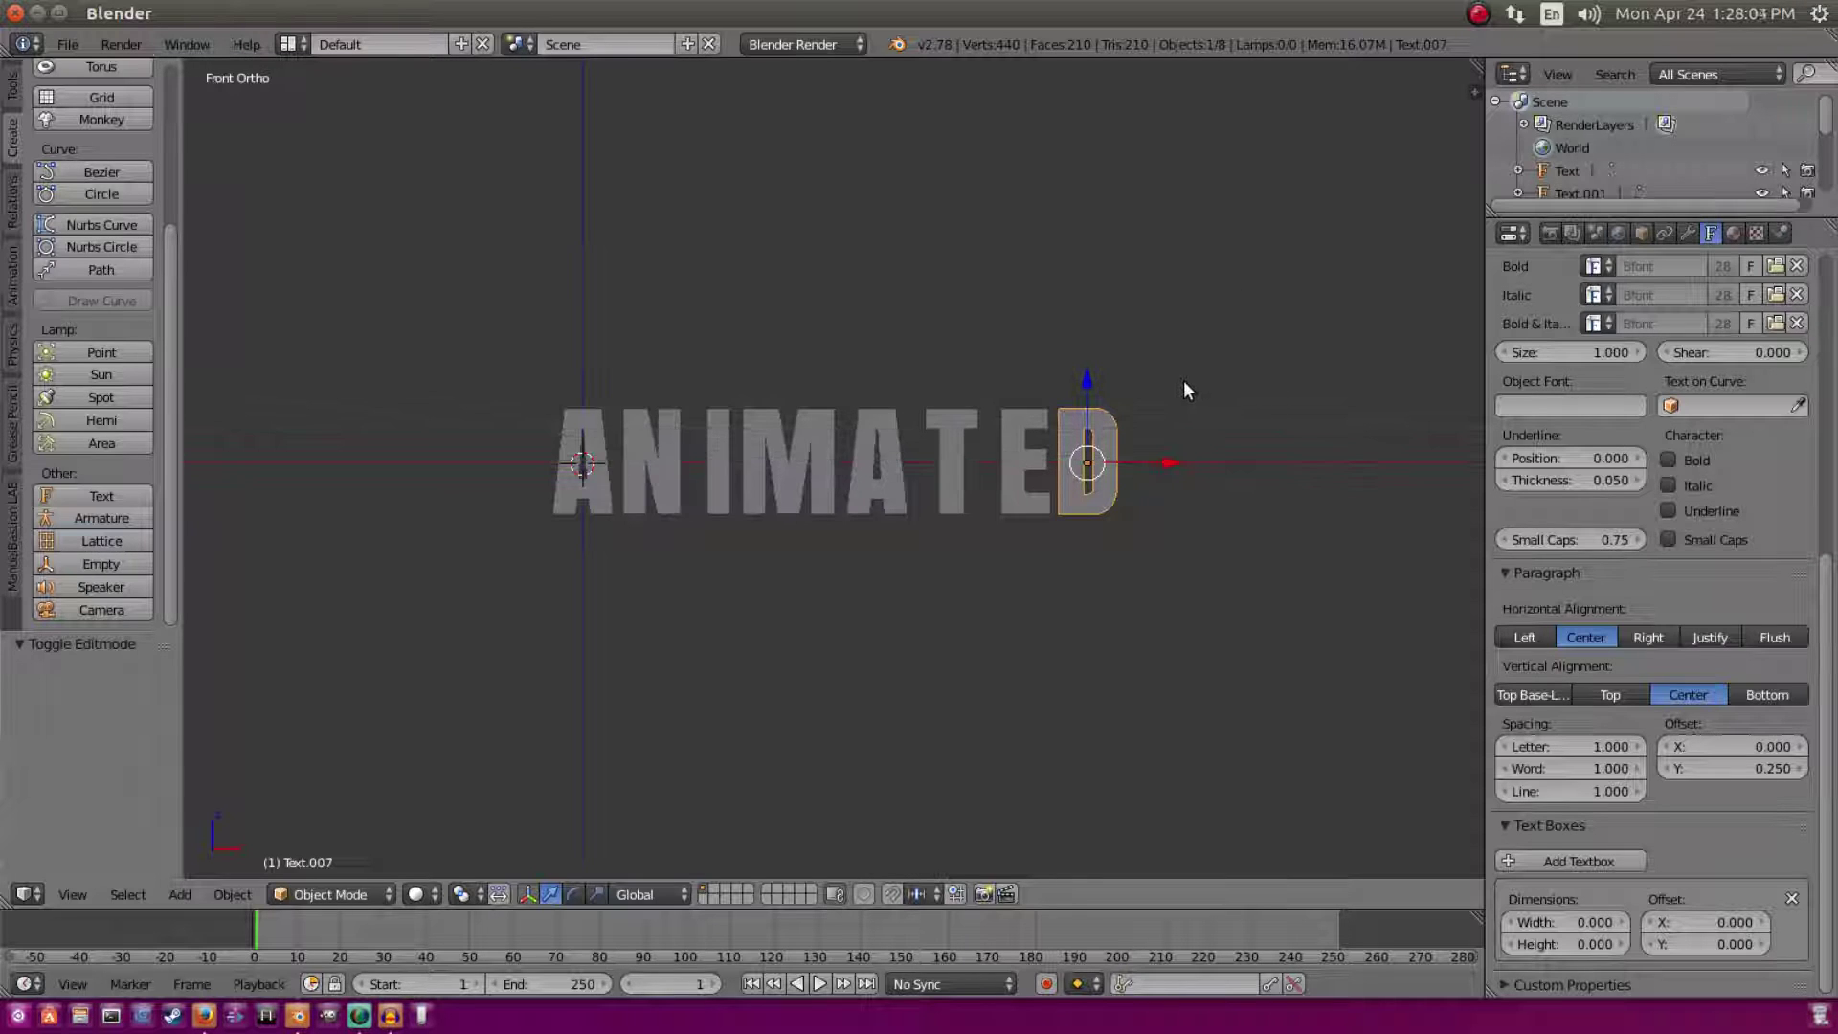
{"action": "scroll", "coordinate": [1082, 327], "scroll_direction": "down", "scroll_amount": 3}
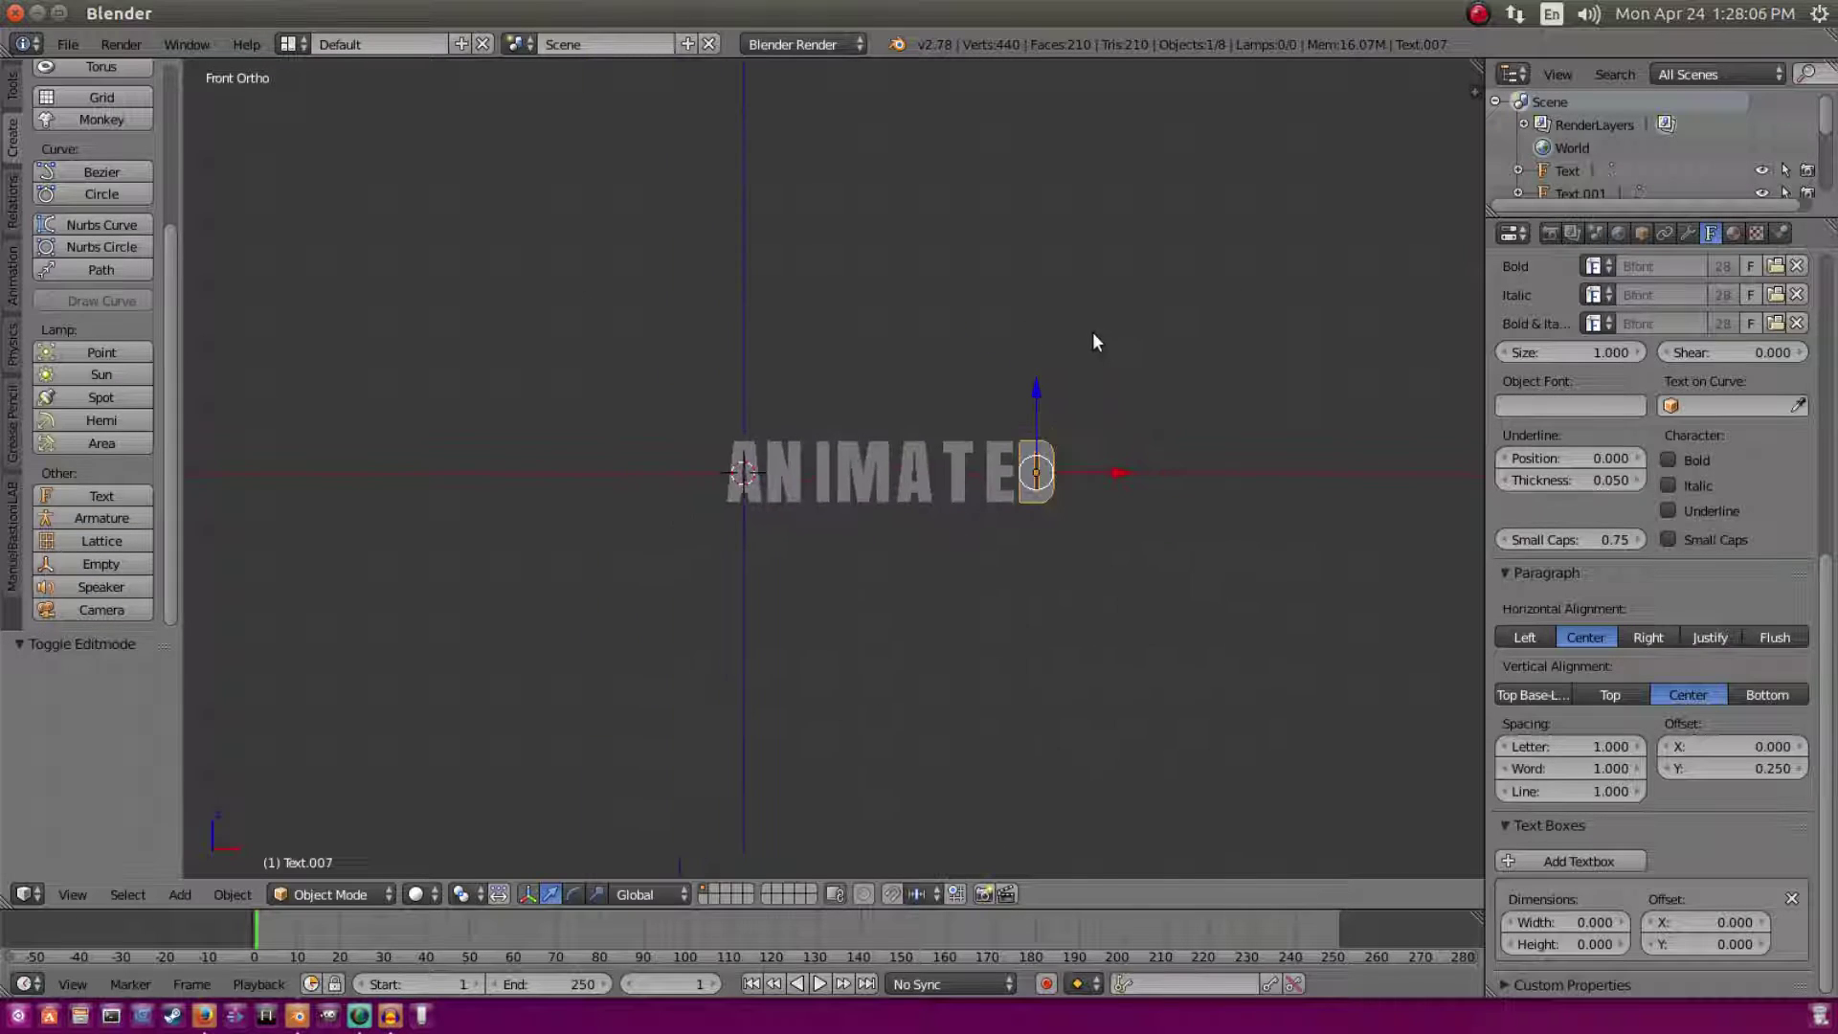
{"action": "scroll", "coordinate": [1094, 332], "scroll_direction": "up", "scroll_amount": 1}
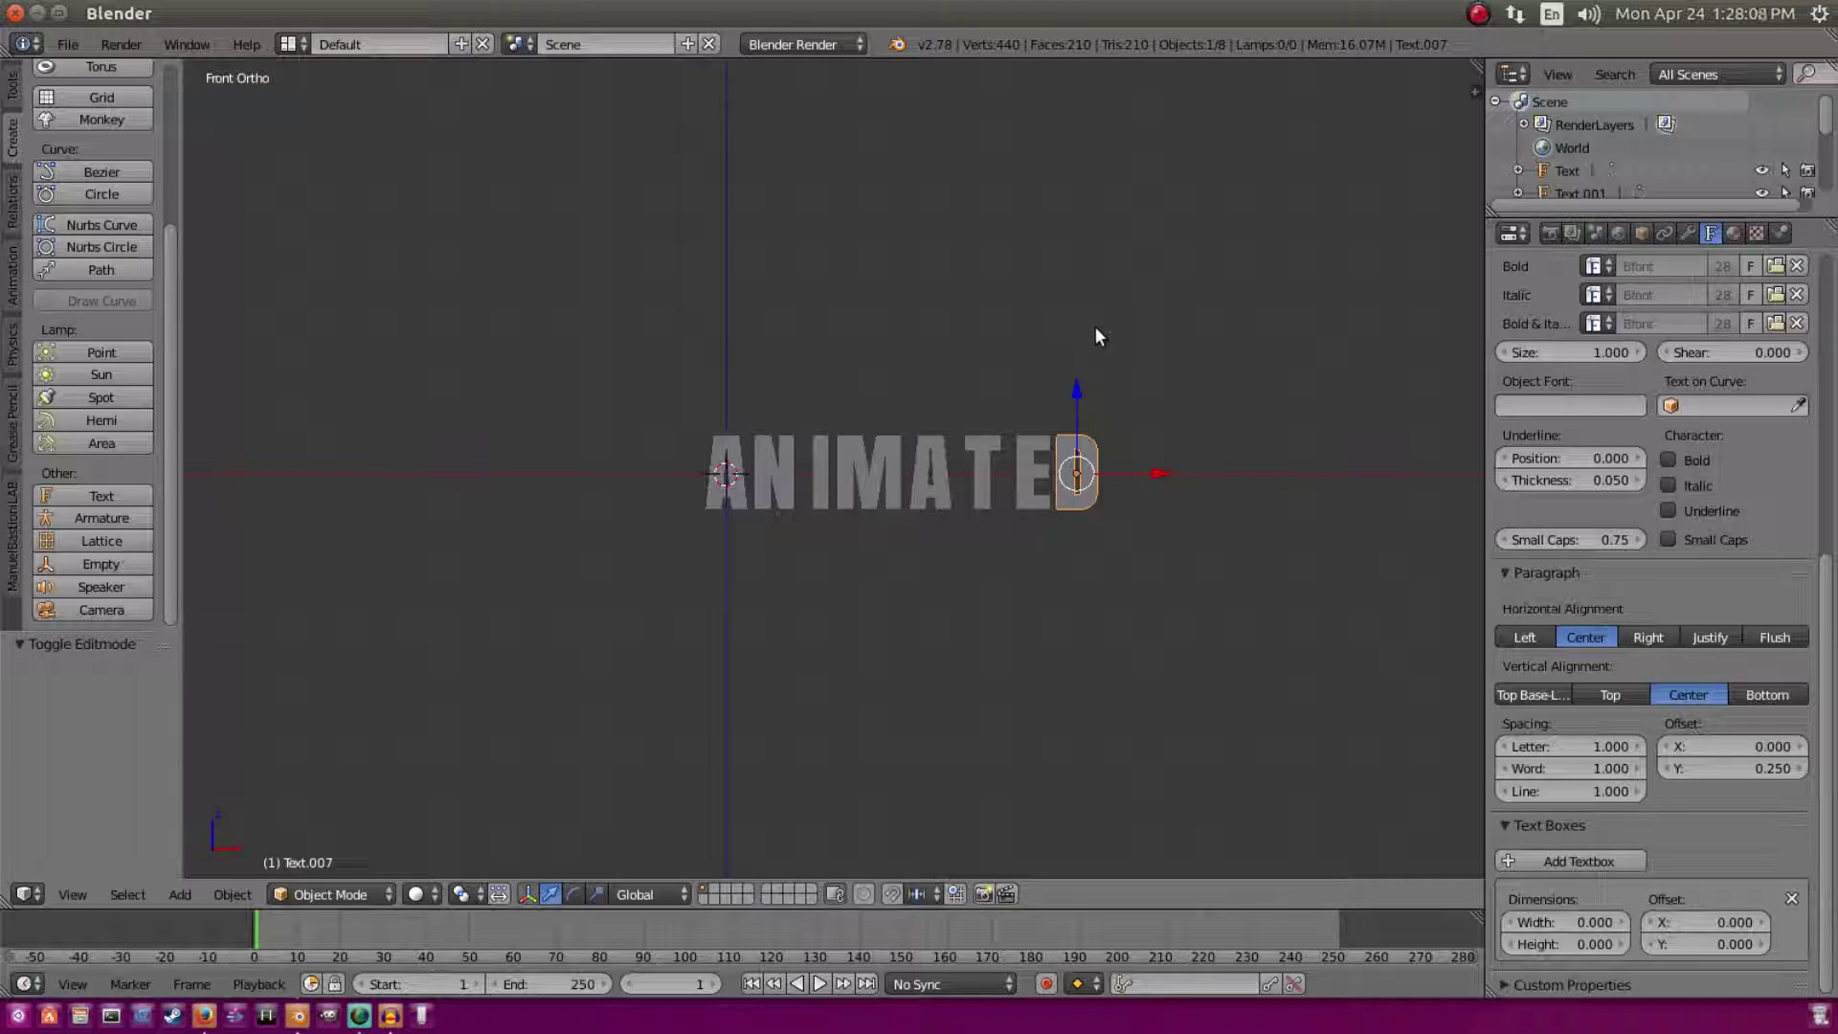
{"action": "scroll", "coordinate": [791, 421], "scroll_direction": "up", "scroll_amount": 4}
{"action": "scroll", "coordinate": [790, 421], "scroll_direction": "up", "scroll_amount": 2}
{"action": "right_click", "coordinate": [643, 423]}
{"action": "left_click_drag", "start_coordinate": [713, 406], "coordinate": [710, 406]}
{"action": "left_click", "coordinate": [710, 406]}
Step: Move the I up to the N along X, and shift the M about -0.095 along X to close the gap
{"action": "right_click", "coordinate": [777, 411]}
{"action": "key", "text": "g"}
{"action": "key", "text": "x"}
{"action": "left_click", "coordinate": [819, 398]}
{"action": "right_click", "coordinate": [861, 387]}
{"action": "key", "text": "g"}
{"action": "key", "text": "x"}
{"action": "left_click", "coordinate": [974, 394]}
Step: Shift the second A about -0.119 and the T about -0.212 along X so they sit close to the preceding letters
{"action": "right_click", "coordinate": [1111, 412]}
{"action": "key", "text": "g"}
{"action": "key", "text": "x"}
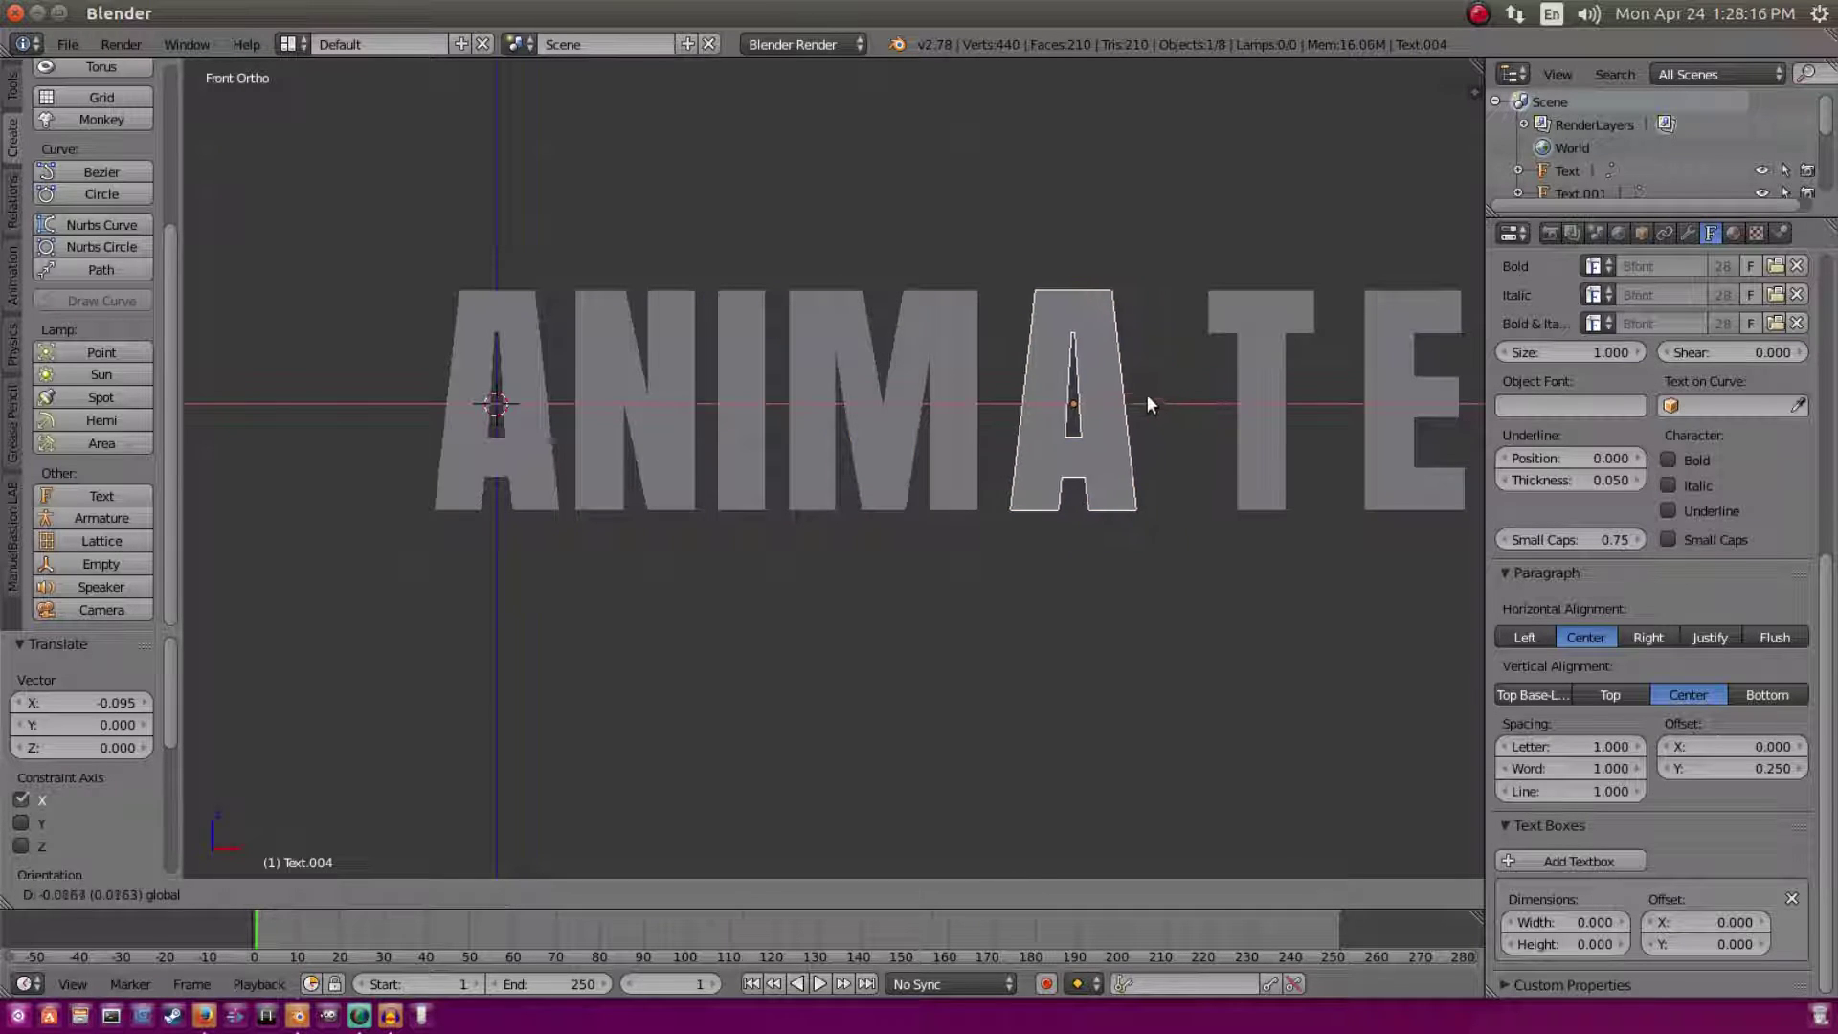
{"action": "left_click", "coordinate": [1132, 394]}
{"action": "middle_click_drag", "start_coordinate": [1133, 394], "coordinate": [755, 381], "text": "shift"}
{"action": "right_click", "coordinate": [943, 373]}
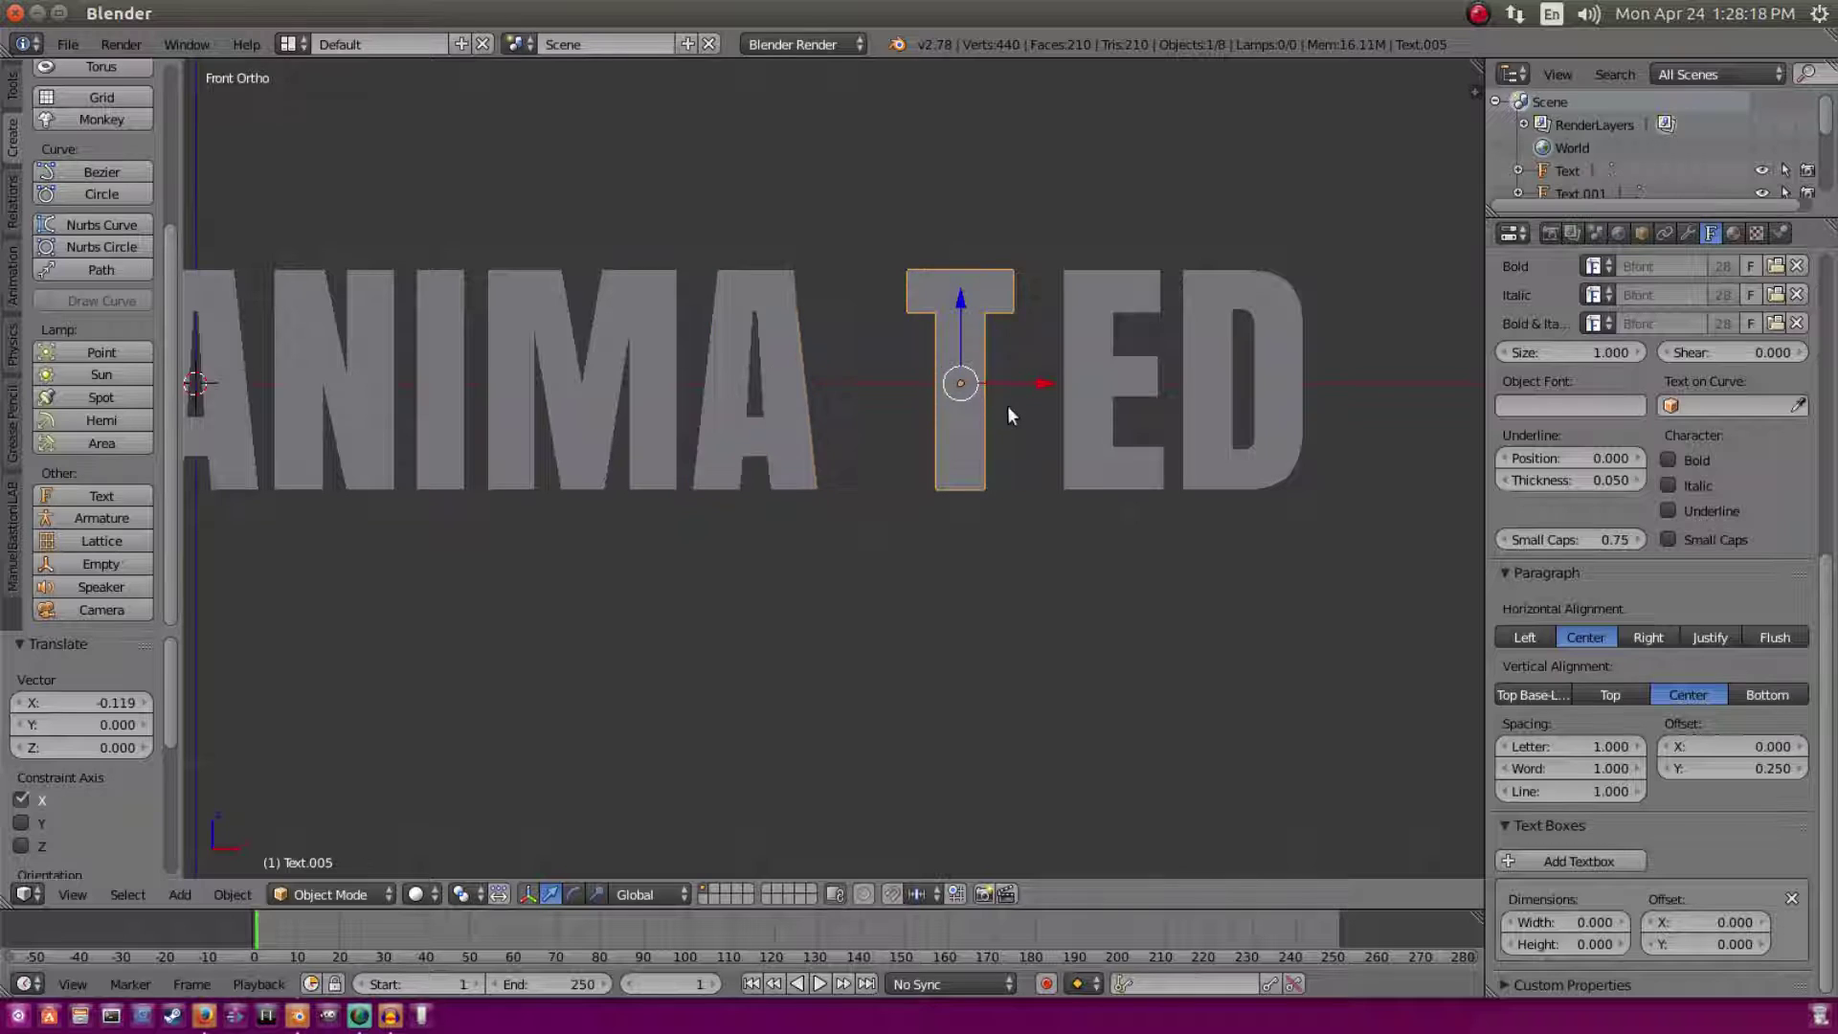
{"action": "key", "text": "g"}
{"action": "key", "text": "x"}
{"action": "left_click", "coordinate": [940, 375]}
Step: Shift the E about -0.282 along X up to the T, and bring the D in close to the E
{"action": "right_click", "coordinate": [1111, 375]}
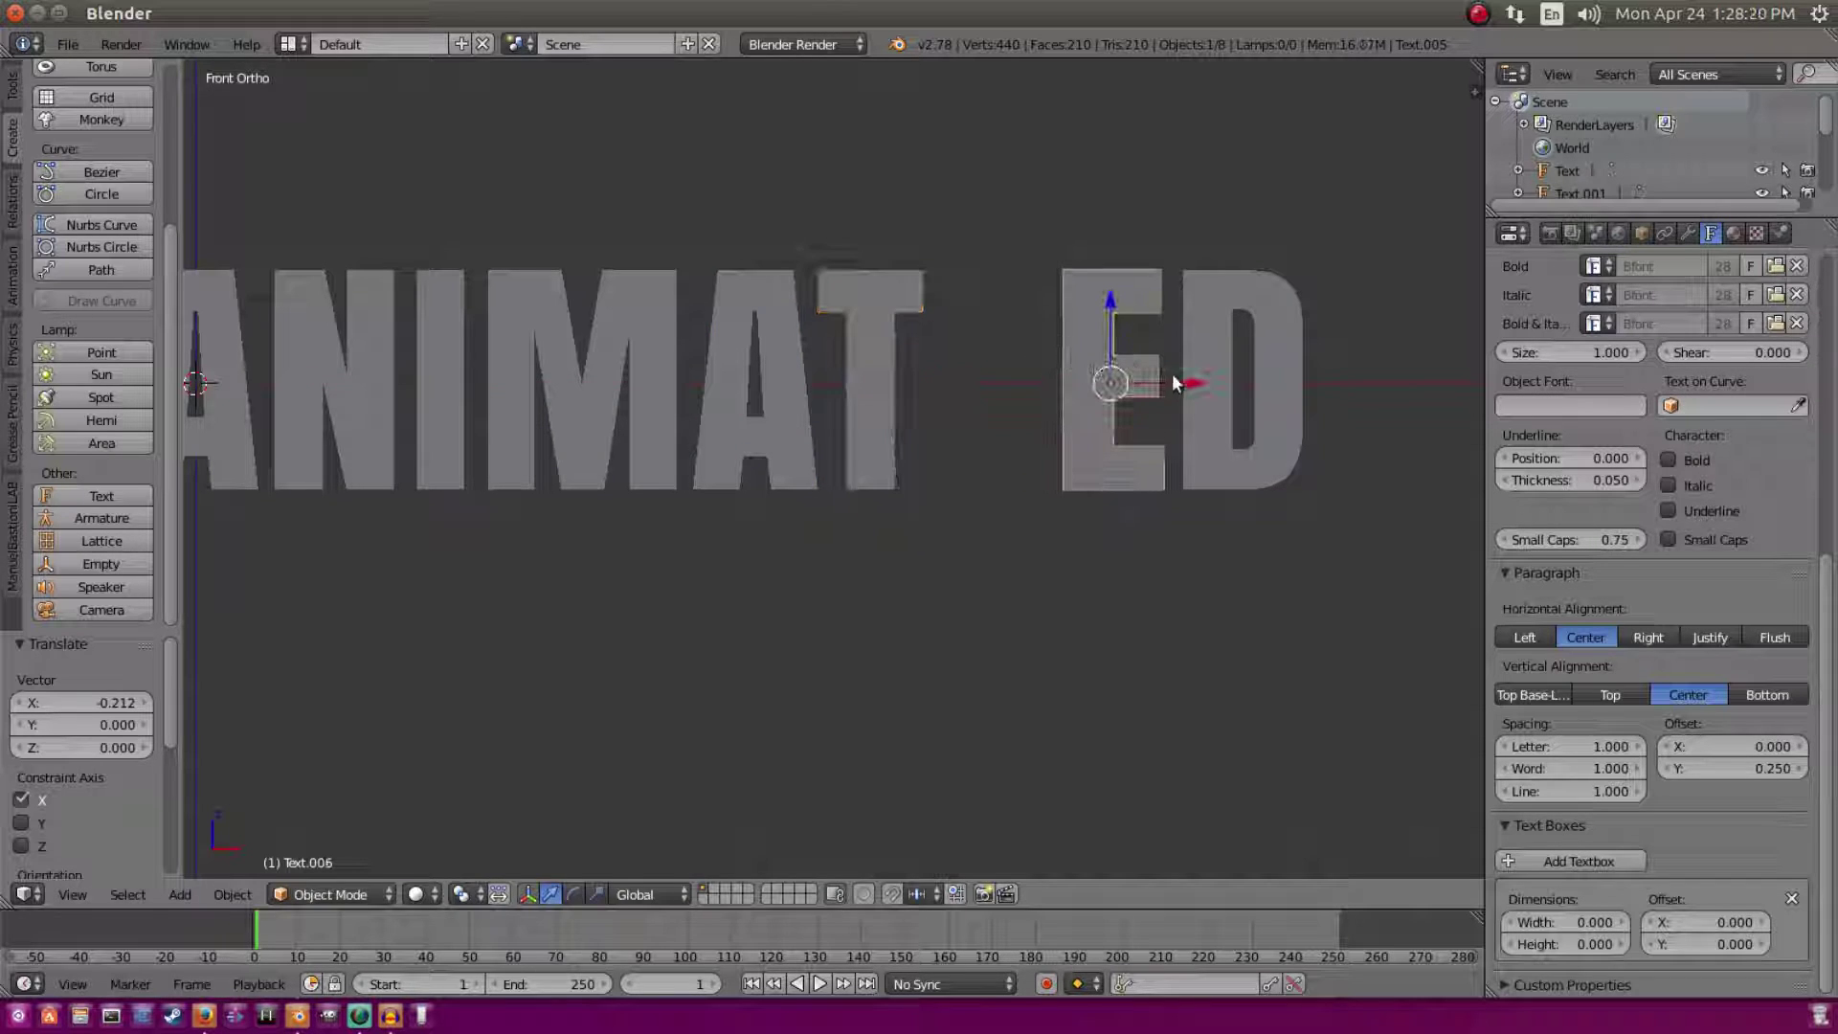
{"action": "key", "text": "g"}
{"action": "key", "text": "x"}
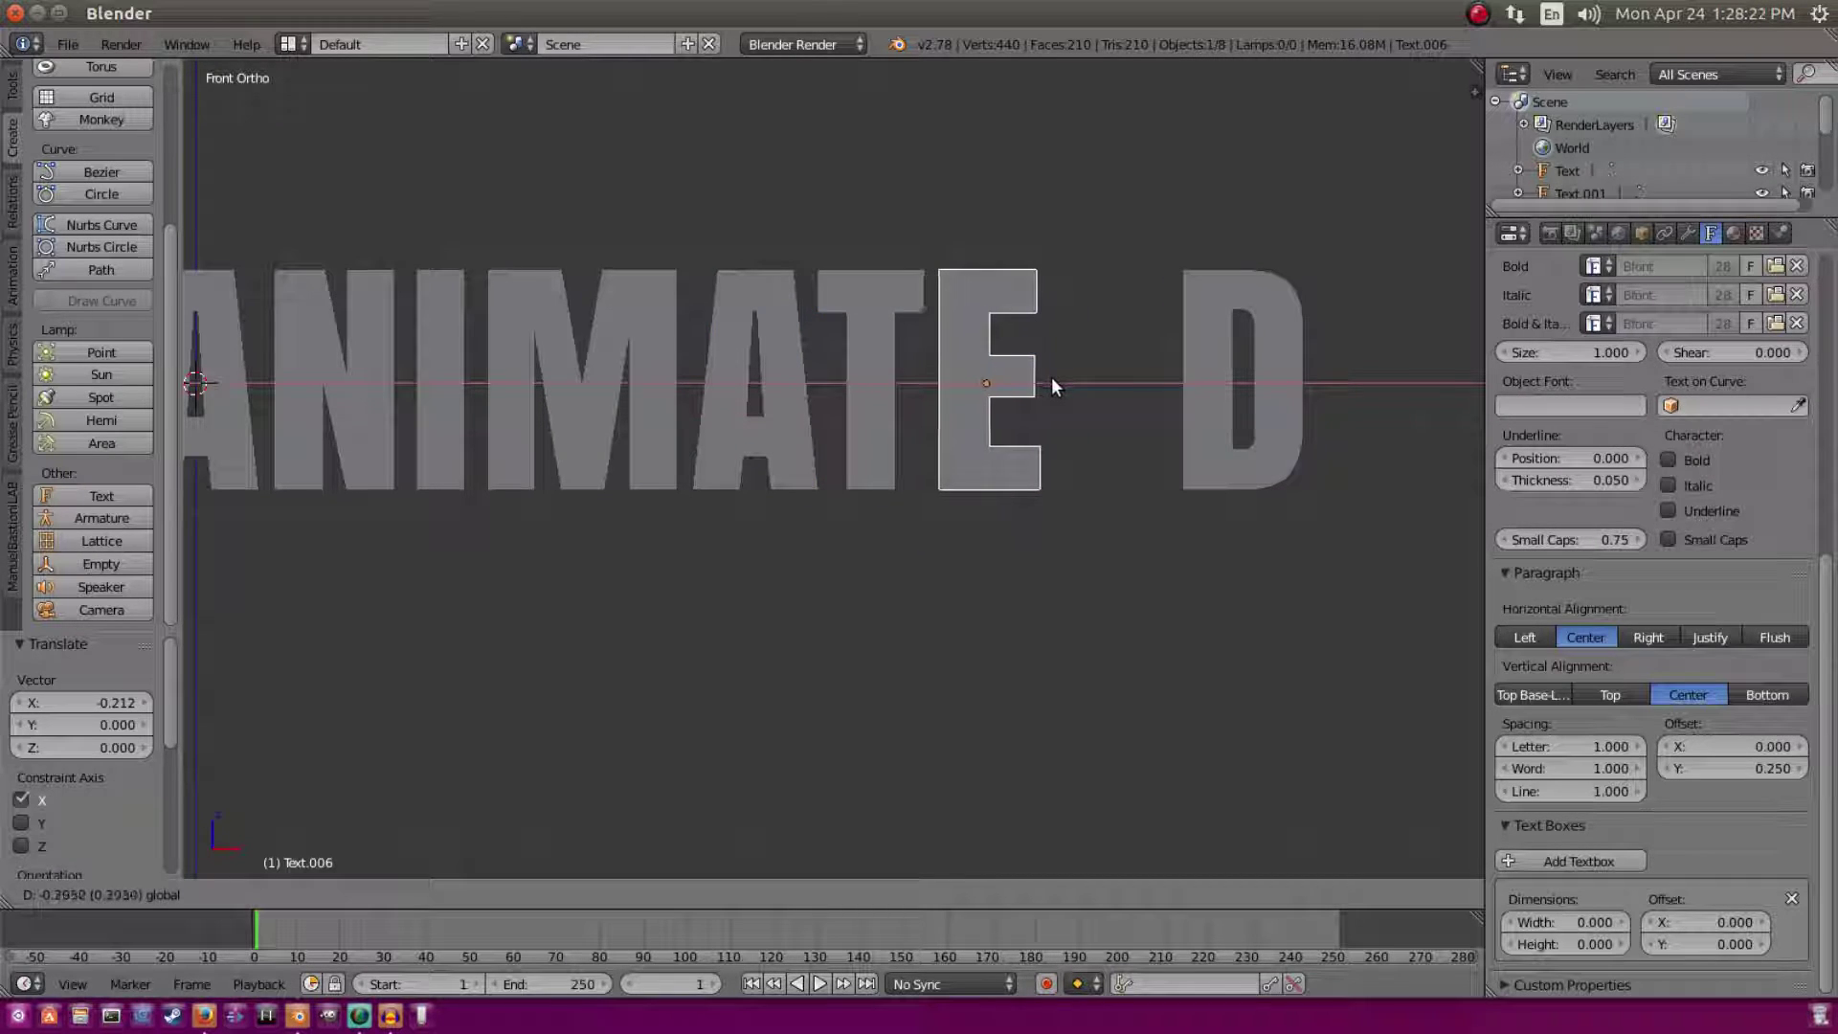
{"action": "left_click", "coordinate": [1057, 377]}
{"action": "right_click", "coordinate": [1201, 354]}
{"action": "key", "text": "g"}
{"action": "key", "text": "x"}
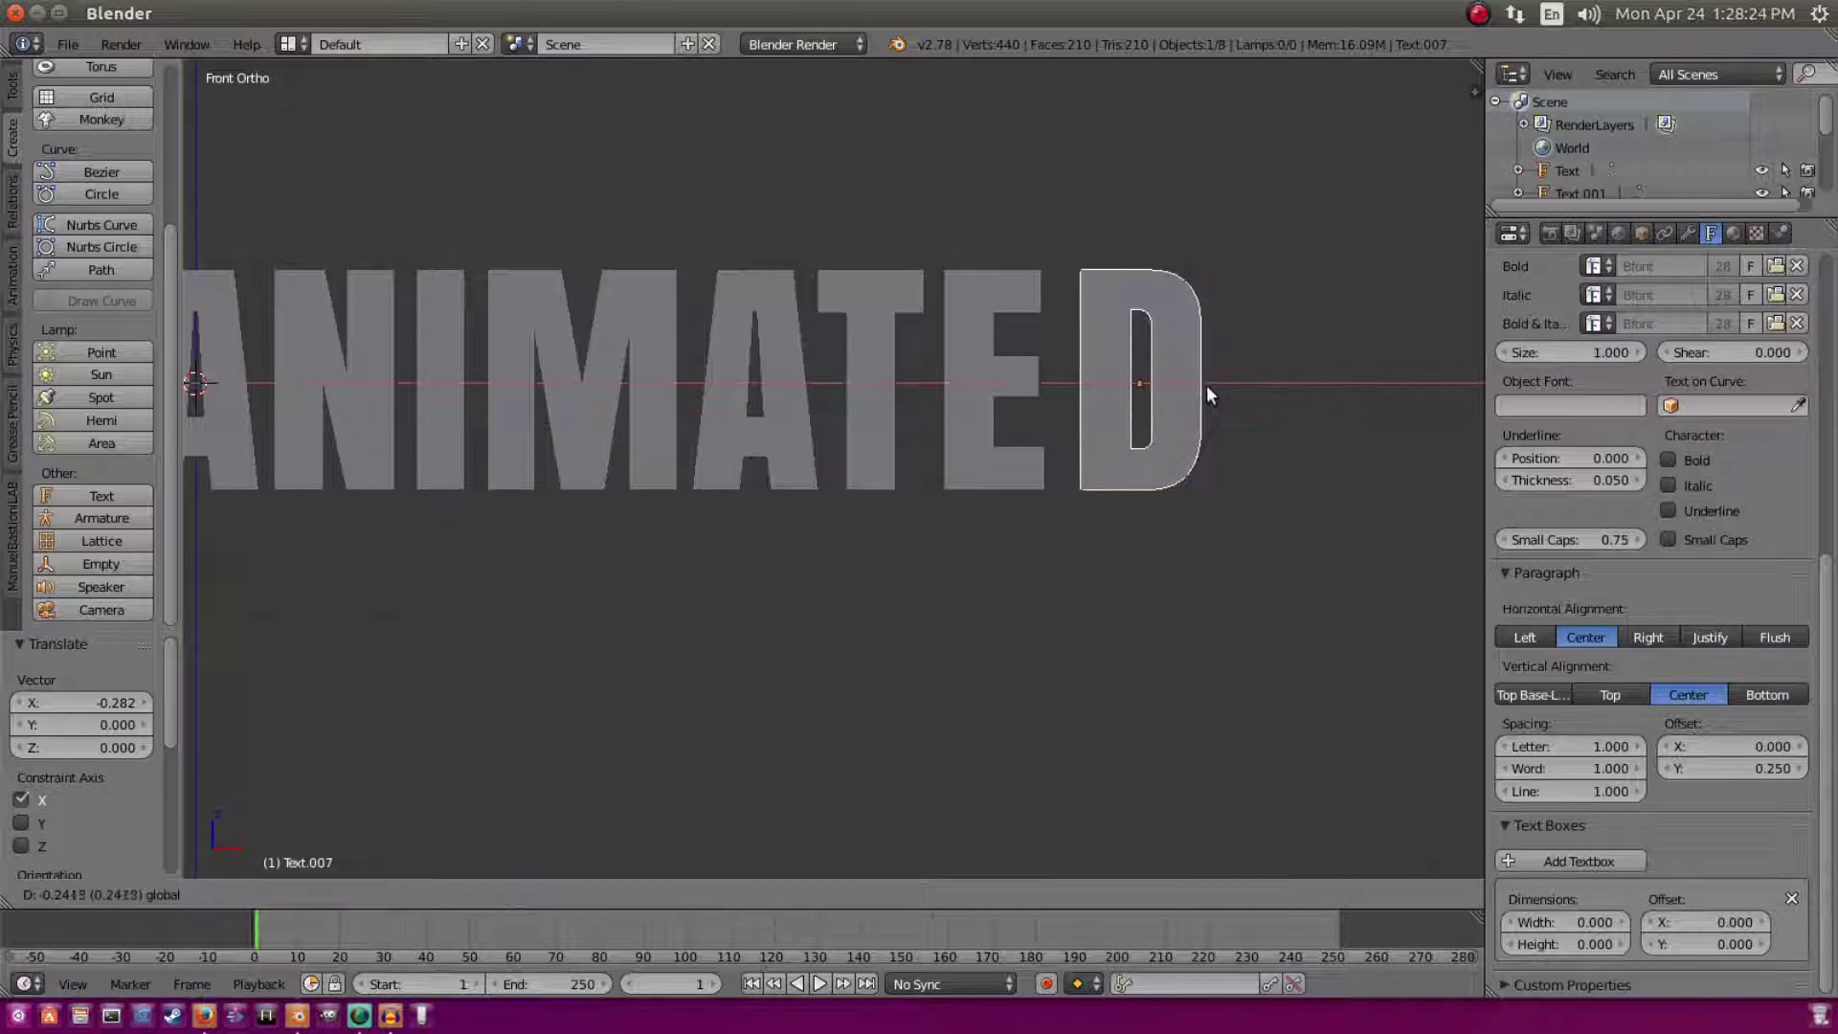
{"action": "left_click_drag", "start_coordinate": [1189, 382], "coordinate": [1189, 382]}
Step: Fine-tune the spacing of the E and D along X, nudging the D about -0.011
{"action": "right_click", "coordinate": [1037, 382]}
{"action": "left_click_drag", "start_coordinate": [1068, 382], "coordinate": [1063, 382]}
{"action": "right_click", "coordinate": [1159, 381]}
{"action": "key", "text": "g"}
{"action": "key", "text": "x"}
{"action": "left_click", "coordinate": [1164, 376]}
{"action": "scroll", "coordinate": [1110, 366], "scroll_direction": "down", "scroll_amount": 5}
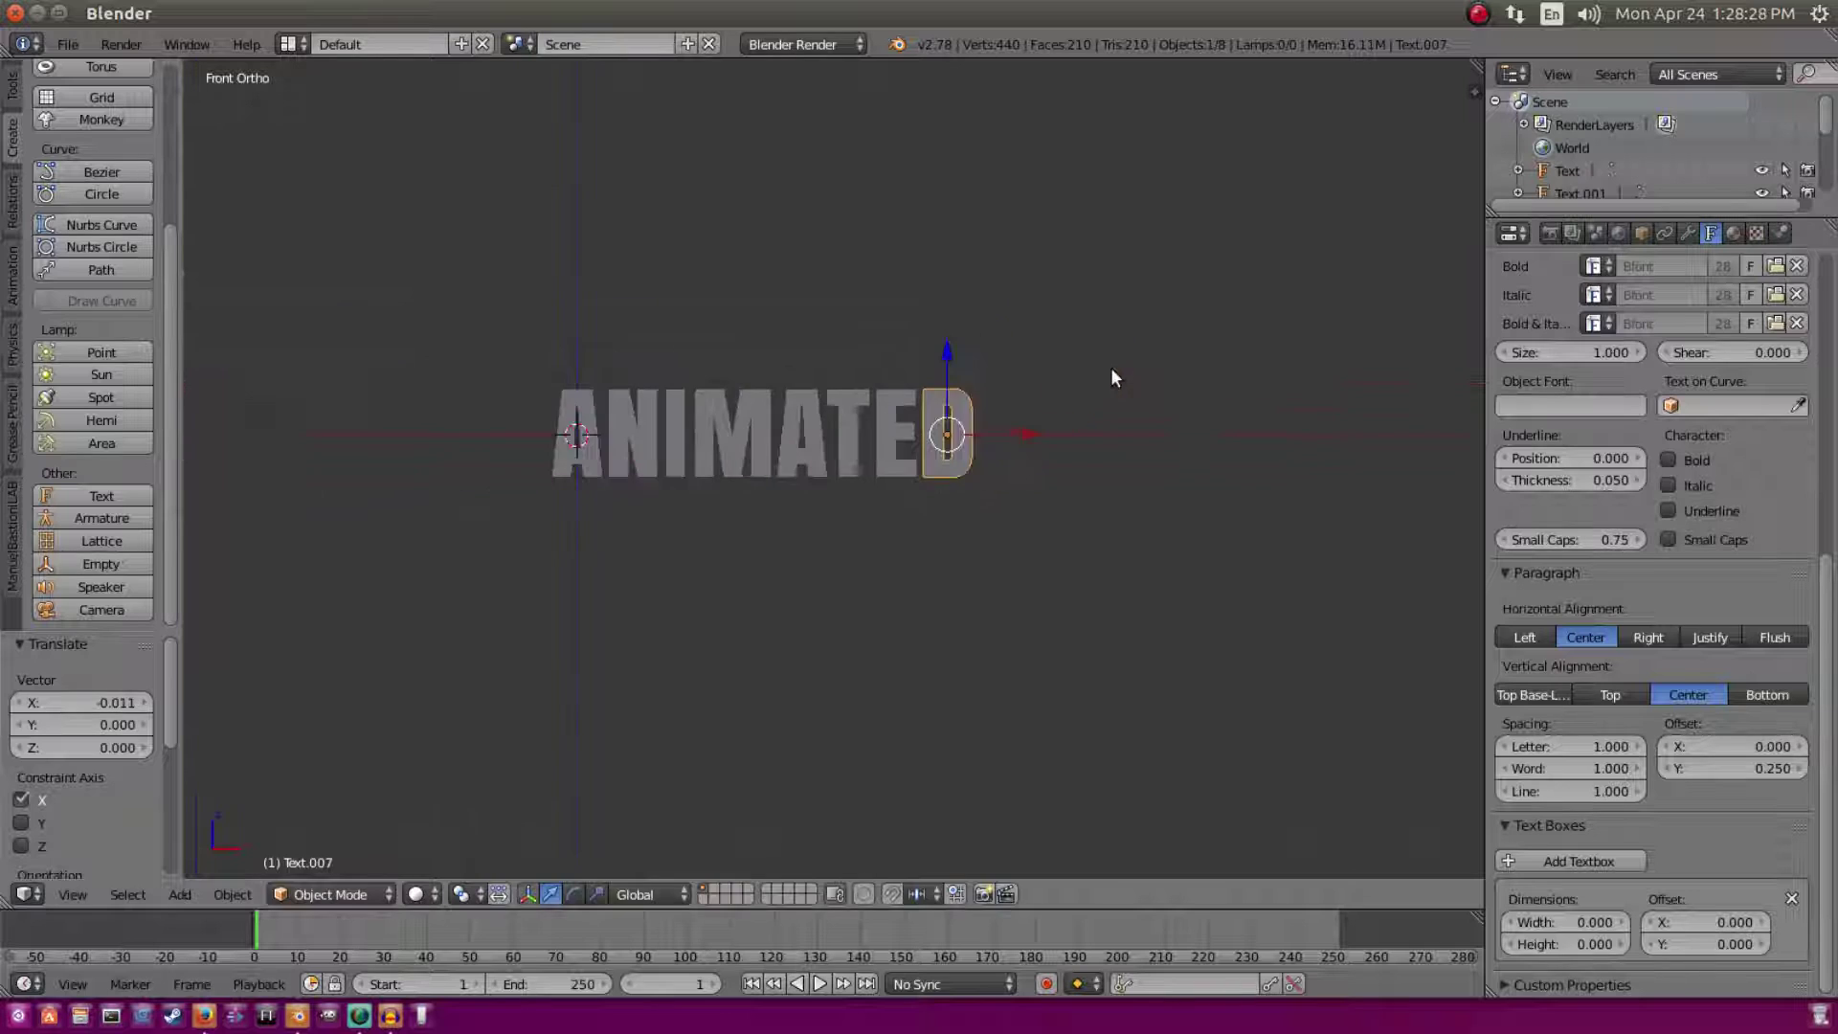
{"action": "right_click", "coordinate": [669, 417]}
{"action": "right_click", "coordinate": [722, 412]}
{"action": "right_click", "coordinate": [789, 418]}
{"action": "right_click", "coordinate": [846, 406]}
{"action": "right_click", "coordinate": [892, 404]}
{"action": "right_click", "coordinate": [932, 401]}
{"action": "middle_click_drag", "start_coordinate": [730, 323], "coordinate": [781, 346], "text": "shift"}
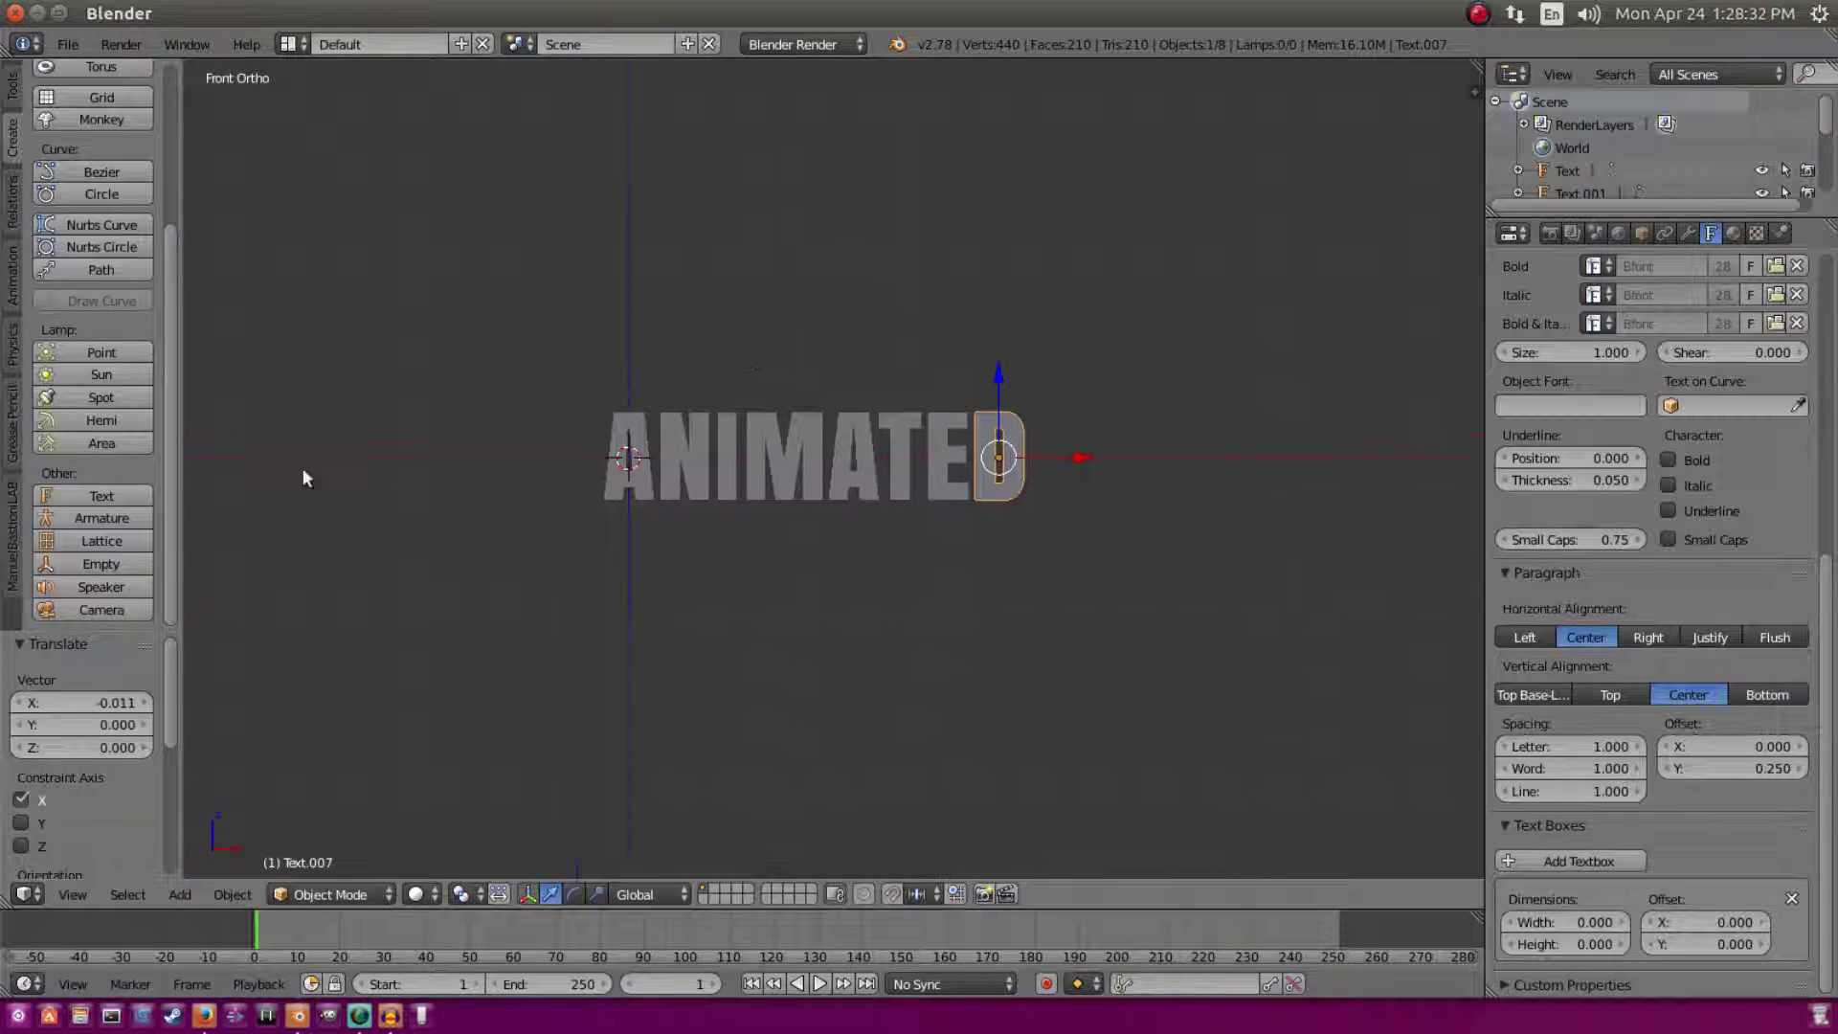
Step: Add a camera, move it about -10.07 along the Y axis, and view the scene through it
{"action": "left_click", "coordinate": [113, 611]}
{"action": "middle_click_drag", "start_coordinate": [946, 404], "coordinate": [894, 476]}
{"action": "scroll", "coordinate": [894, 476], "scroll_direction": "down", "scroll_amount": 4}
{"action": "key", "text": "g"}
{"action": "key", "text": "y"}
{"action": "left_click_drag", "start_coordinate": [234, 628], "coordinate": [1471, 693]}
{"action": "key", "text": "KP_0"}
{"action": "scroll", "coordinate": [984, 385], "scroll_direction": "up", "scroll_amount": 3}
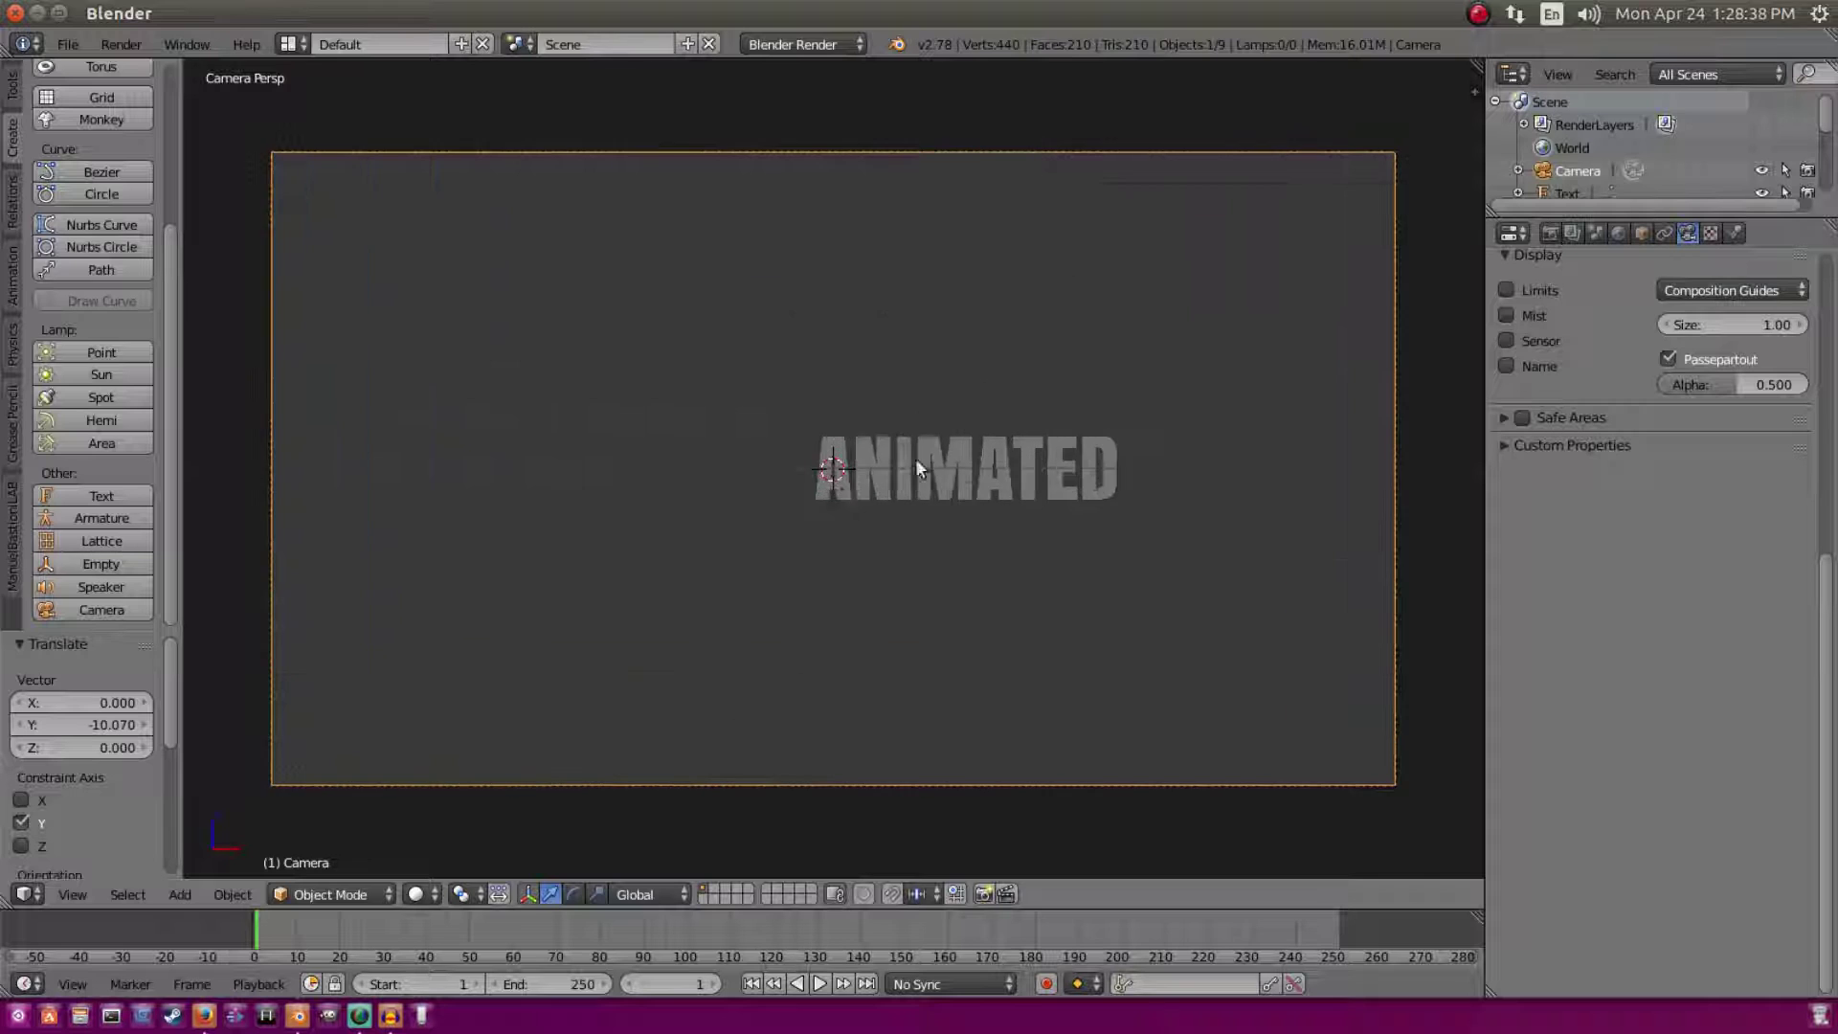
Step: Select all eight letters and move them about -1.138 along X to centre the word in the camera frame
{"action": "right_click", "coordinate": [835, 461]}
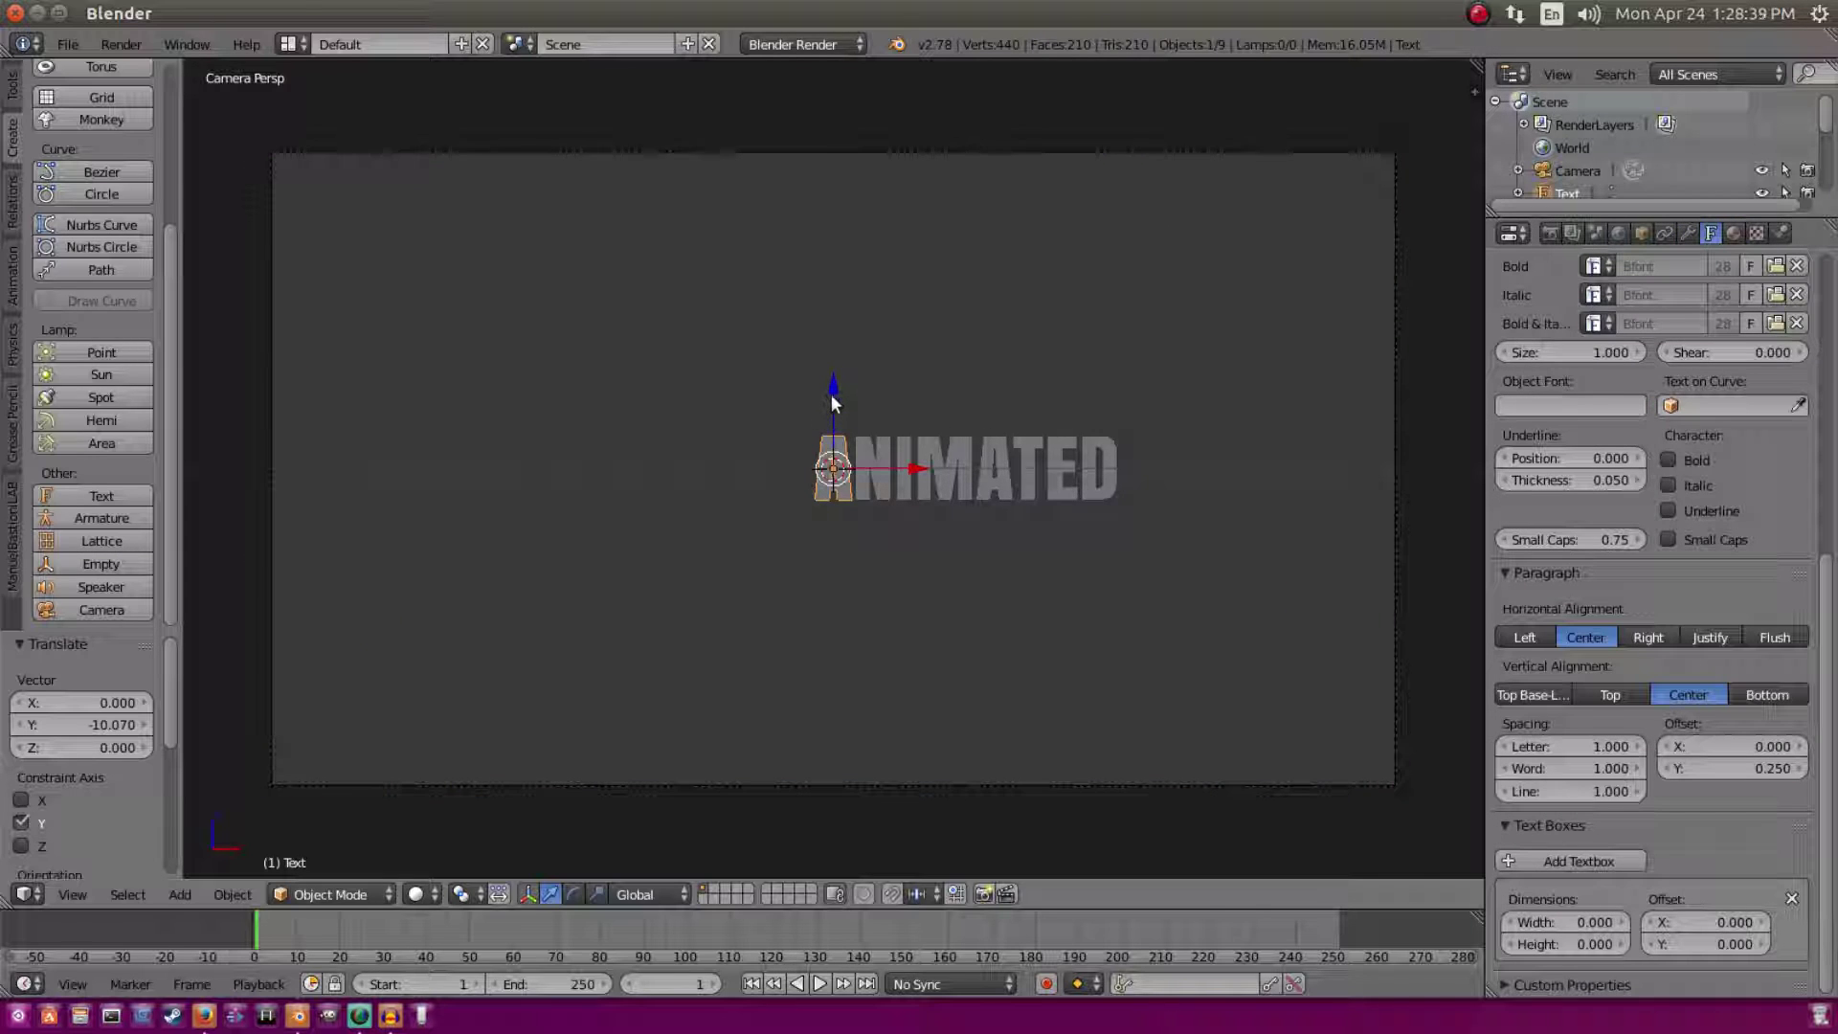
{"action": "key", "text": "ctrl+b"}
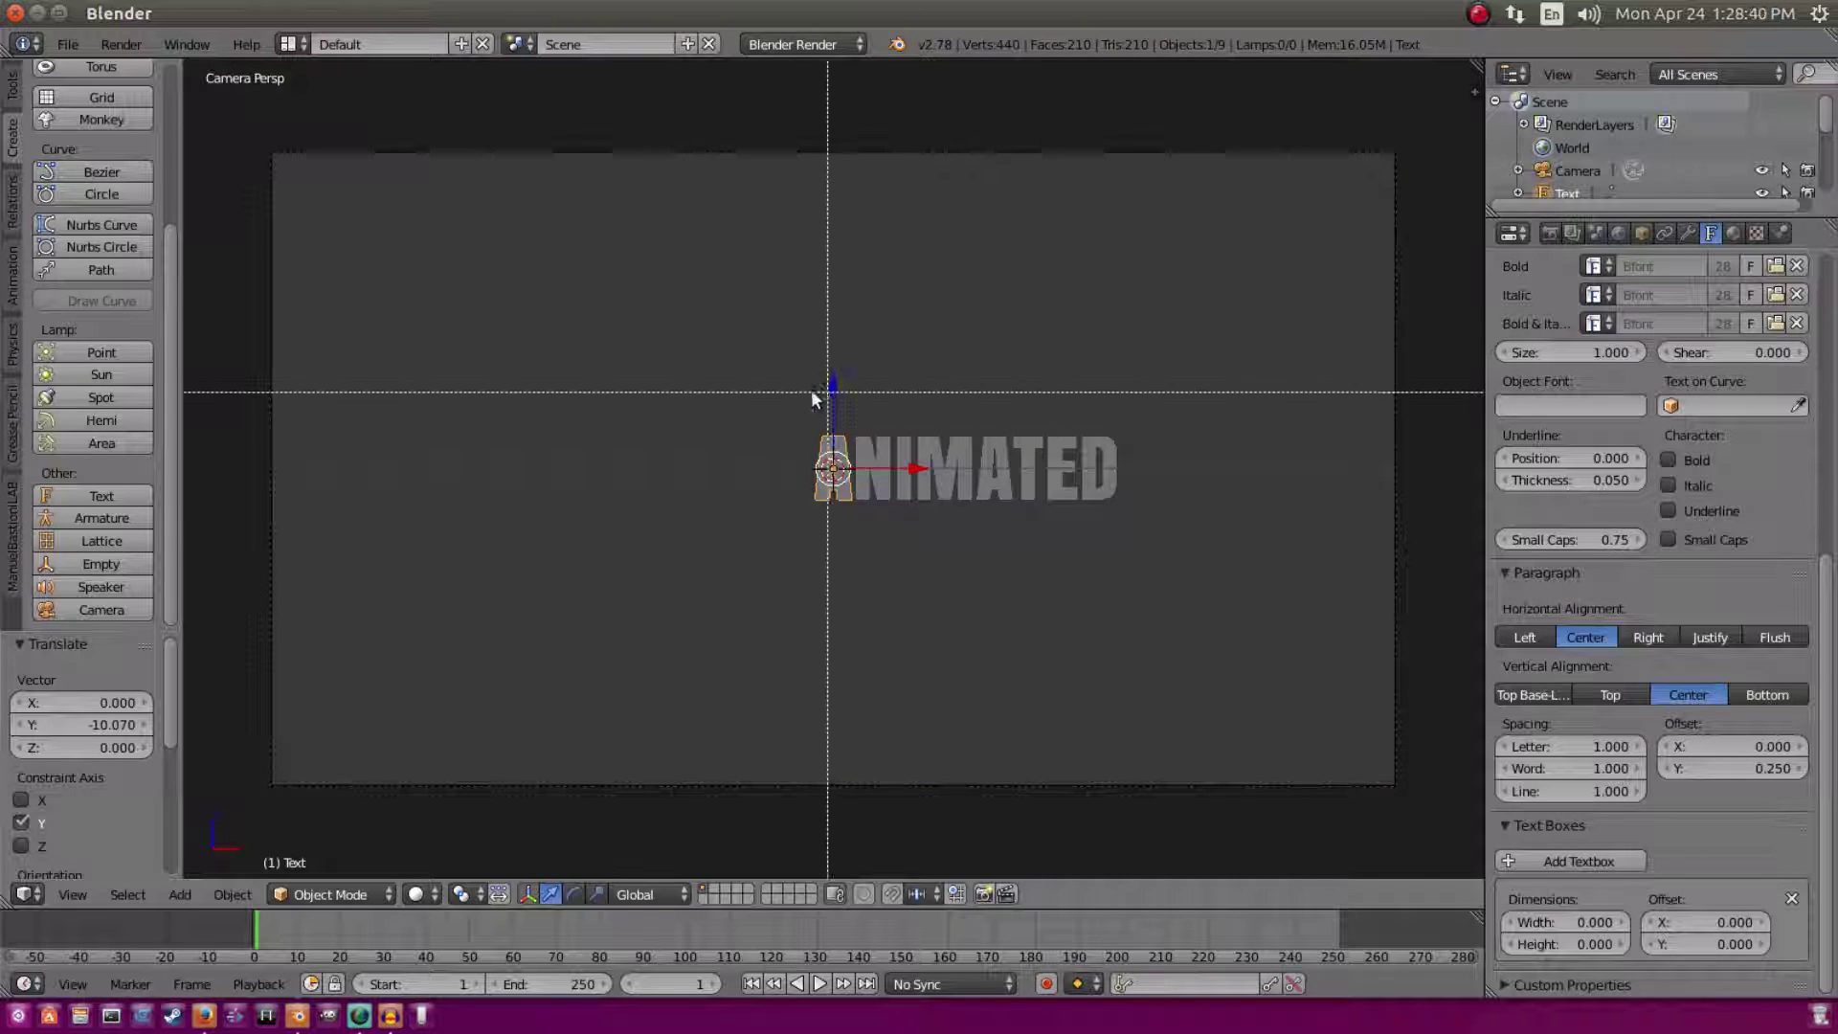
{"action": "left_click_drag", "start_coordinate": [734, 347], "coordinate": [1245, 586]}
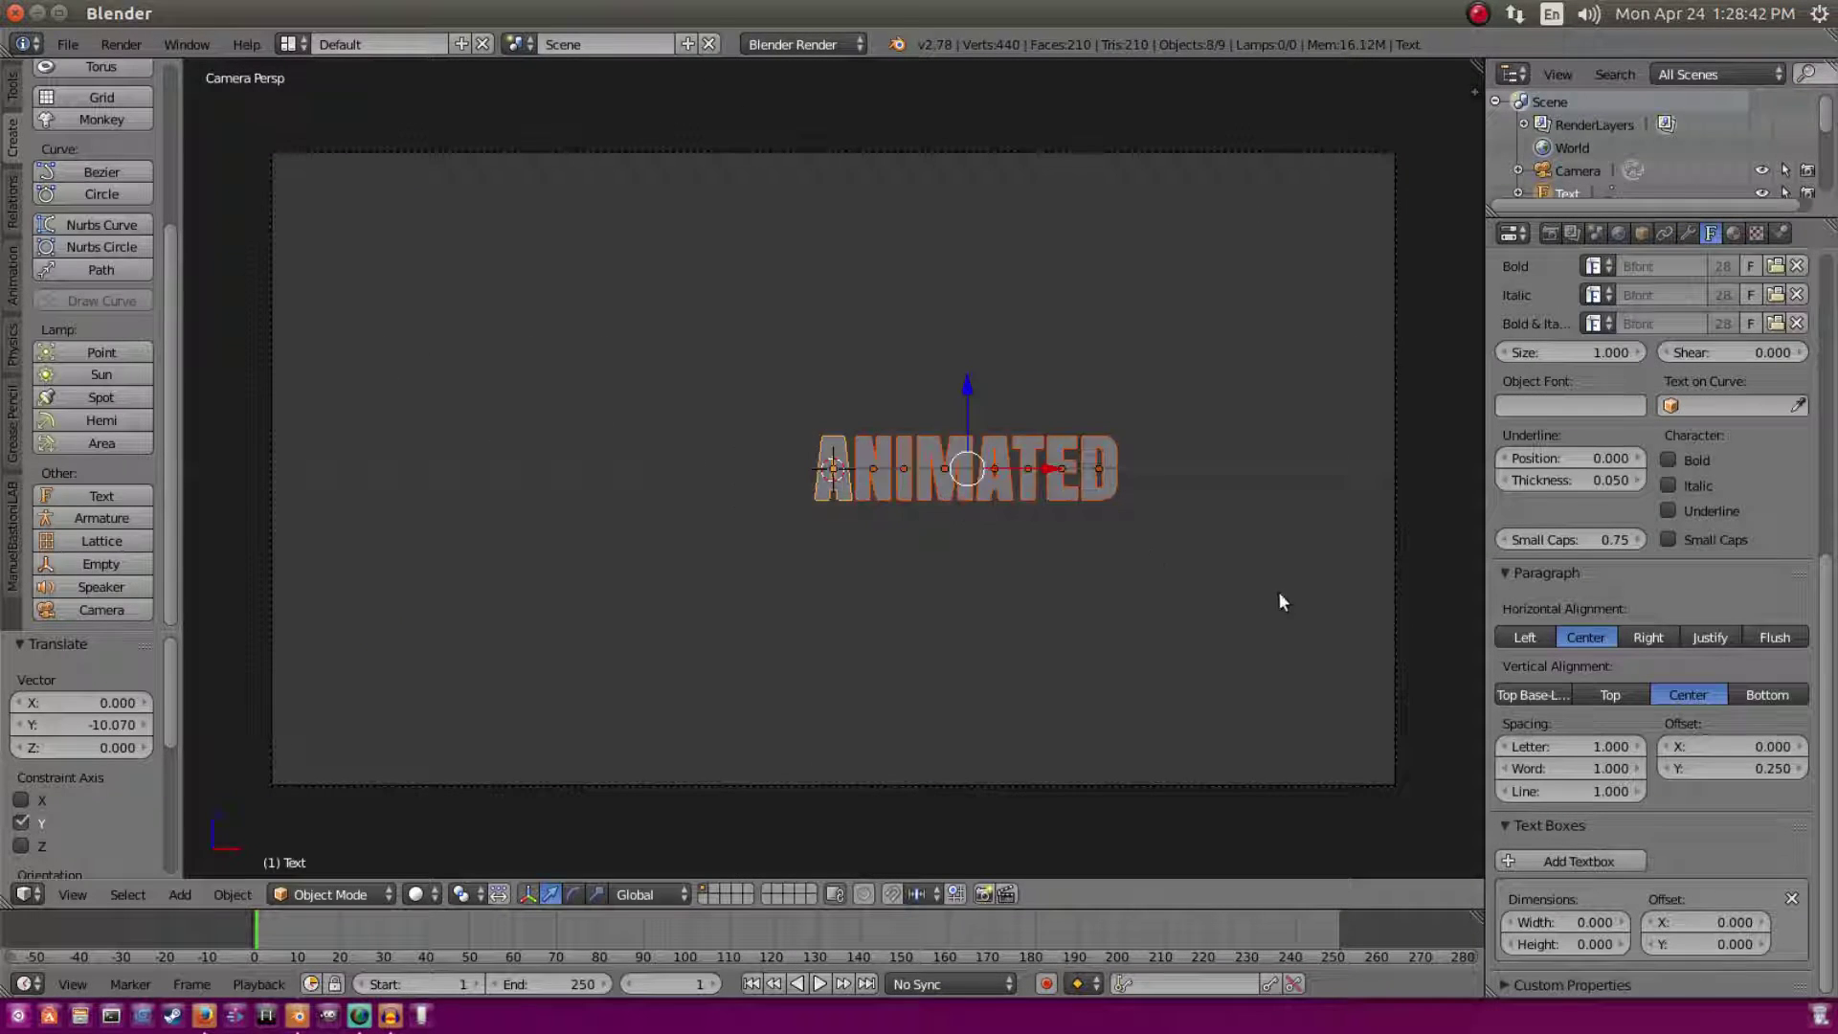
{"action": "left_click_drag", "start_coordinate": [1018, 474], "coordinate": [915, 470]}
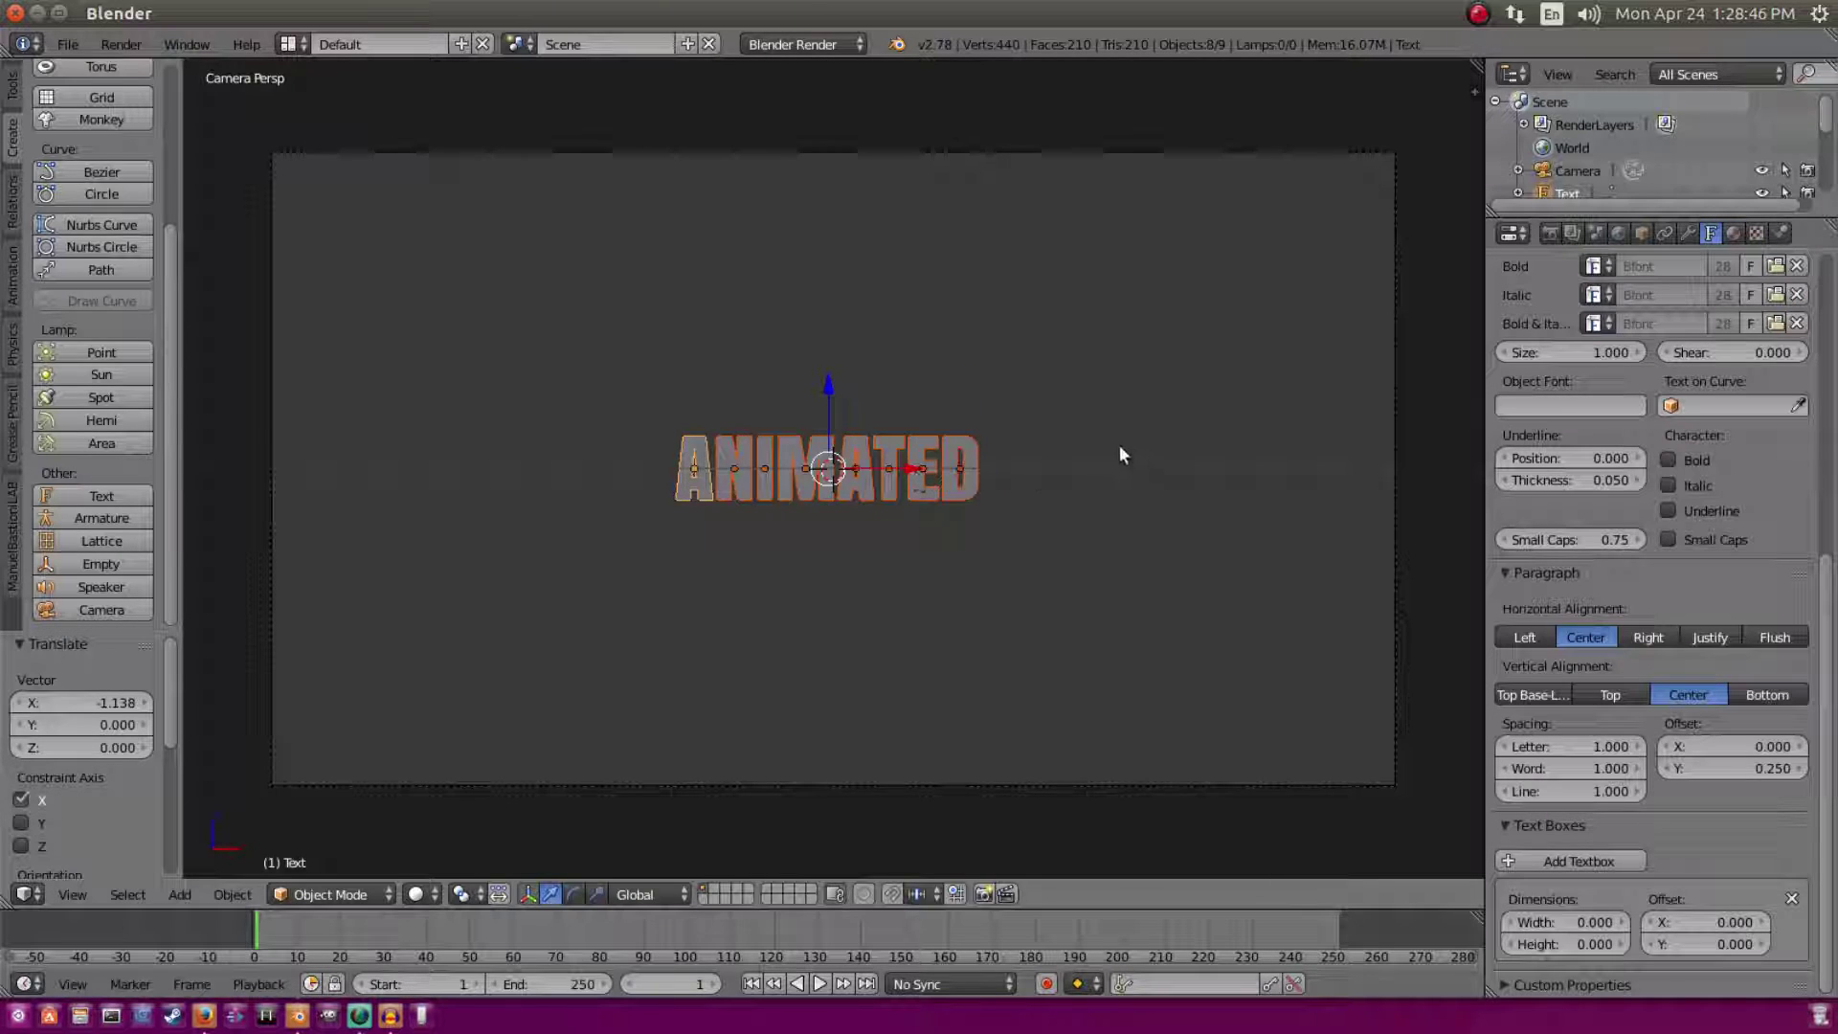
Step: Scale up all the letters to span about half the camera frame's width and shift them about 0.009 along X
{"action": "key", "text": "s"}
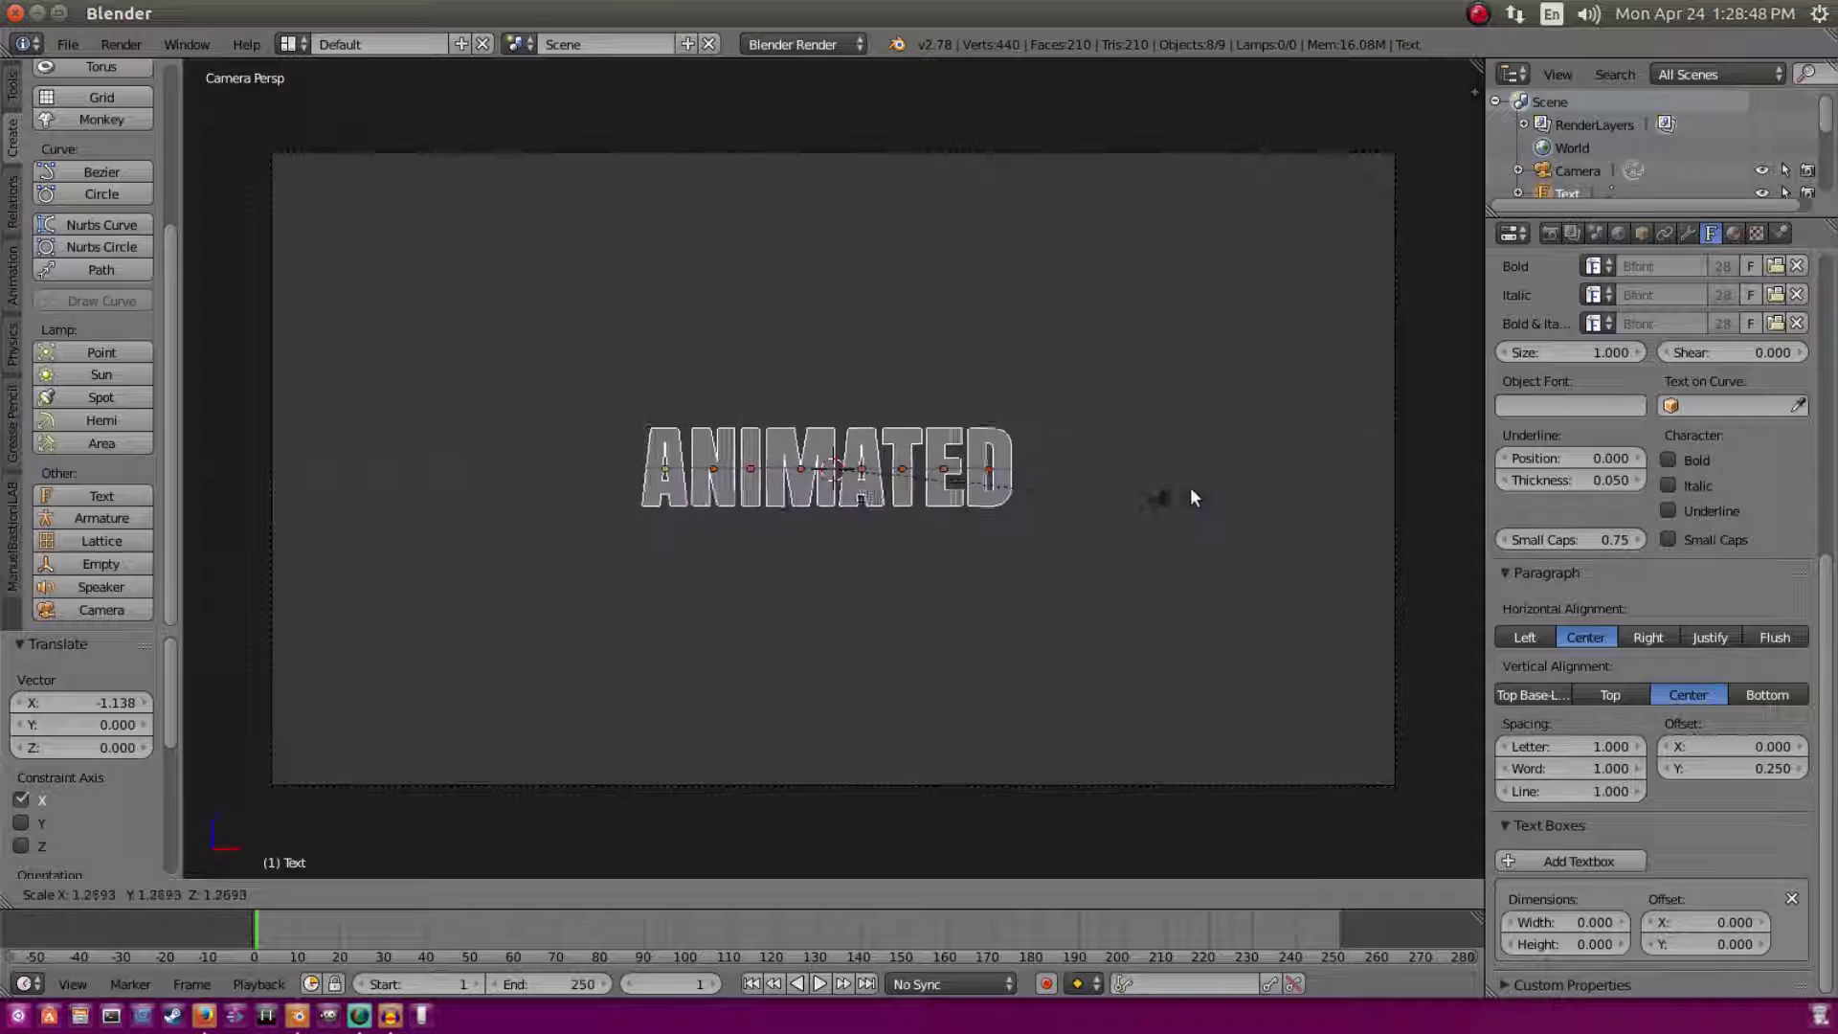
{"action": "left_click", "coordinate": [1342, 440]}
{"action": "left_click_drag", "start_coordinate": [907, 470], "coordinate": [908, 470]}
{"action": "scroll", "coordinate": [1108, 373], "scroll_direction": "down", "scroll_amount": 2}
{"action": "scroll", "coordinate": [1106, 378], "scroll_direction": "up", "scroll_amount": 2}
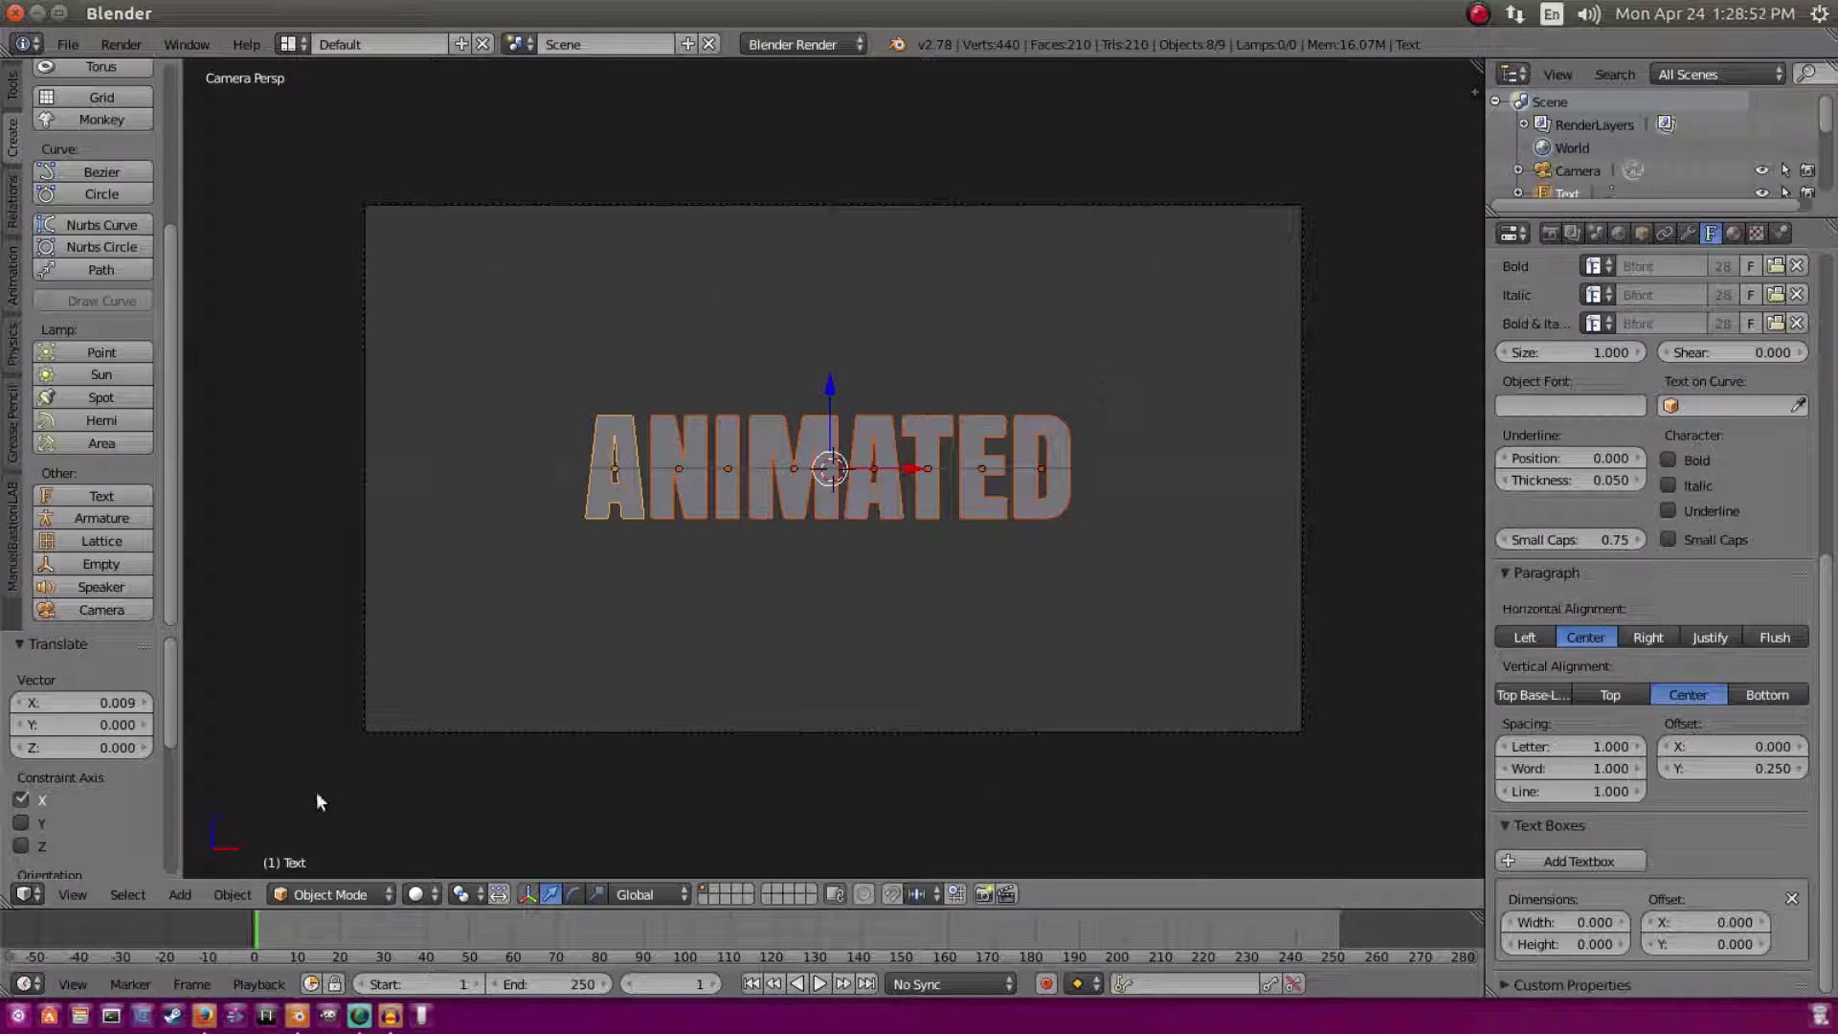
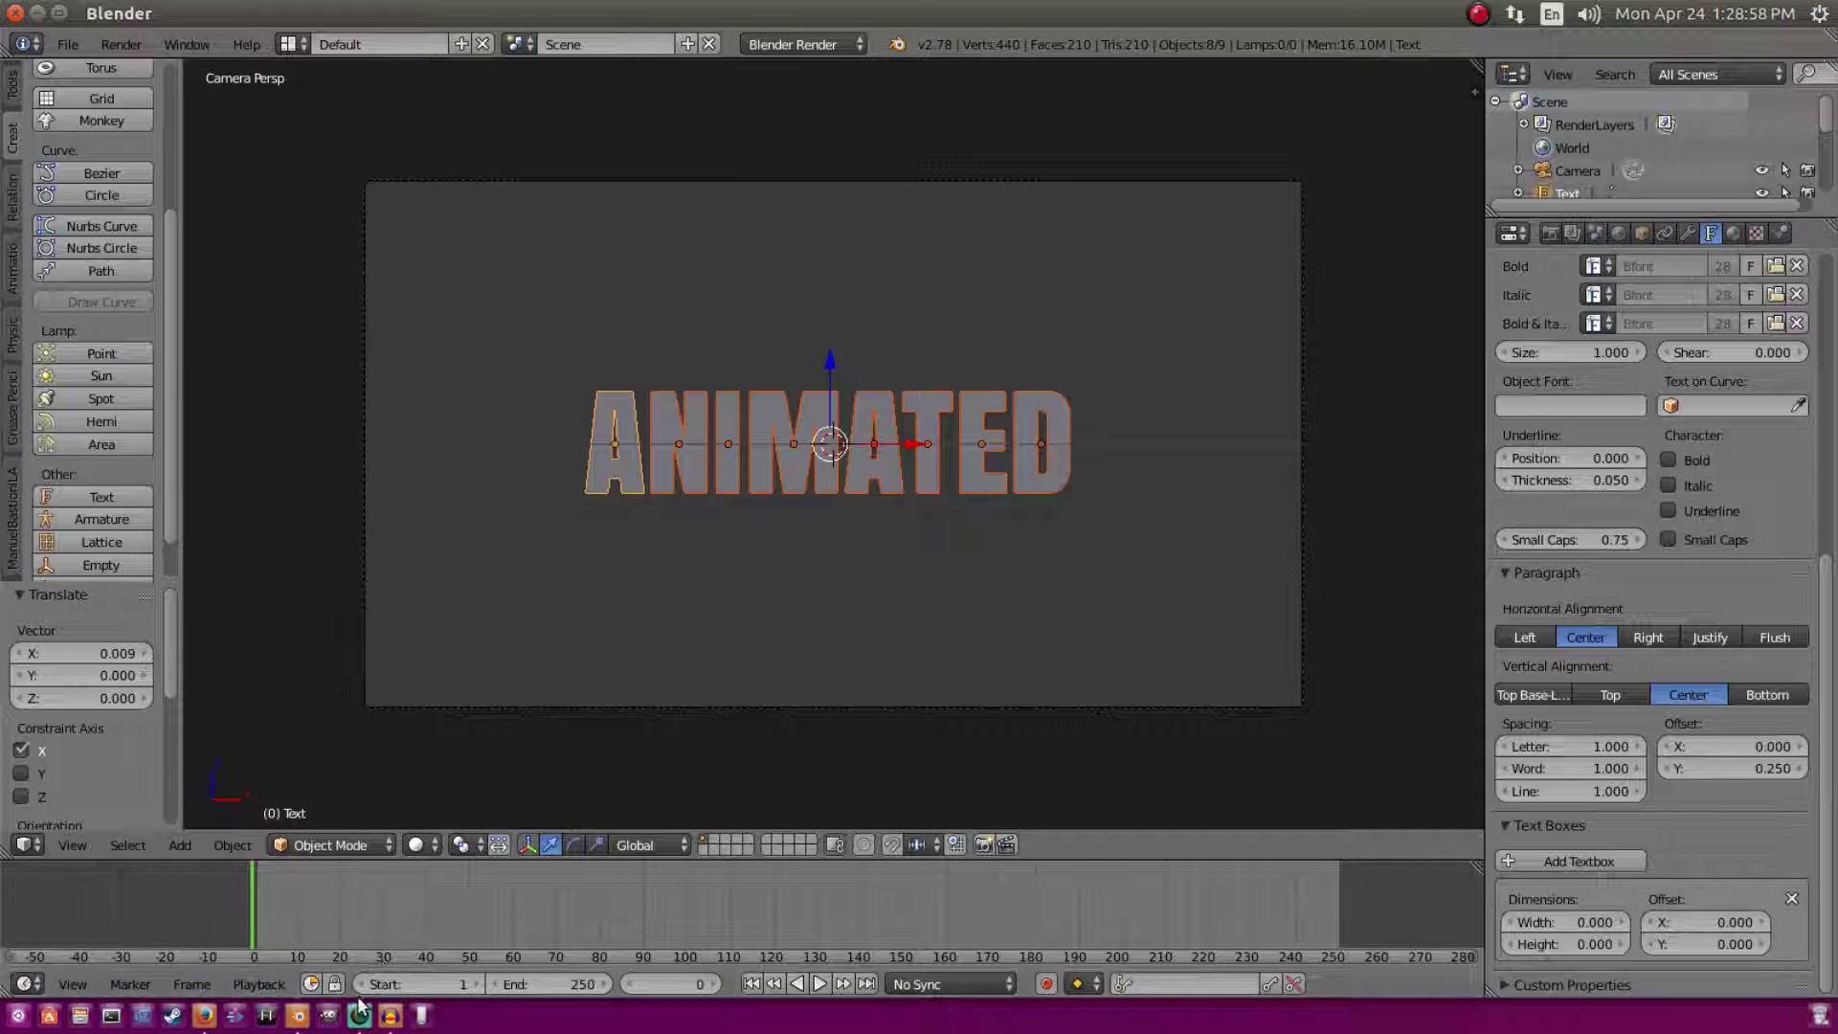
Step: Set the animation's start frame to 0 and insert Location keyframes for all eight letters at frame 5
{"action": "left_click", "coordinate": [361, 983]}
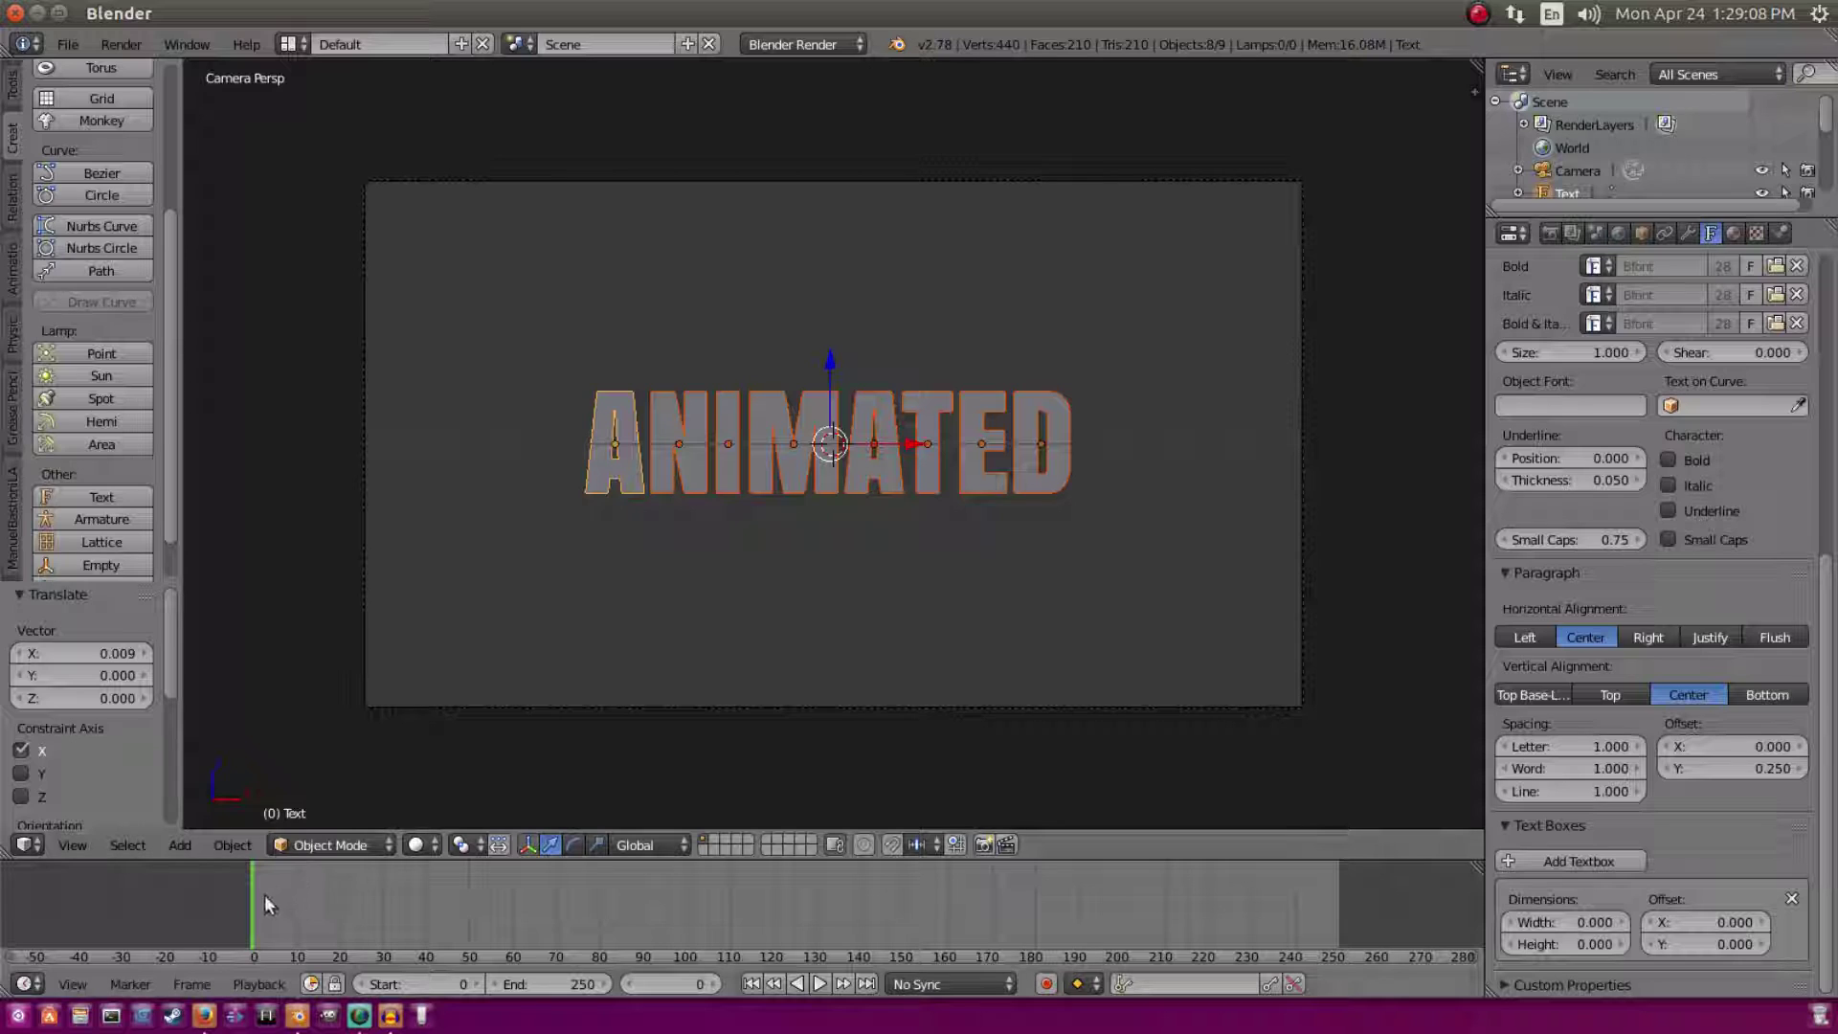
{"action": "key", "text": "Right"}
{"action": "key", "text": "Right"}
{"action": "key", "text": "Right"}
{"action": "key", "text": "Right"}
{"action": "key", "text": "Right"}
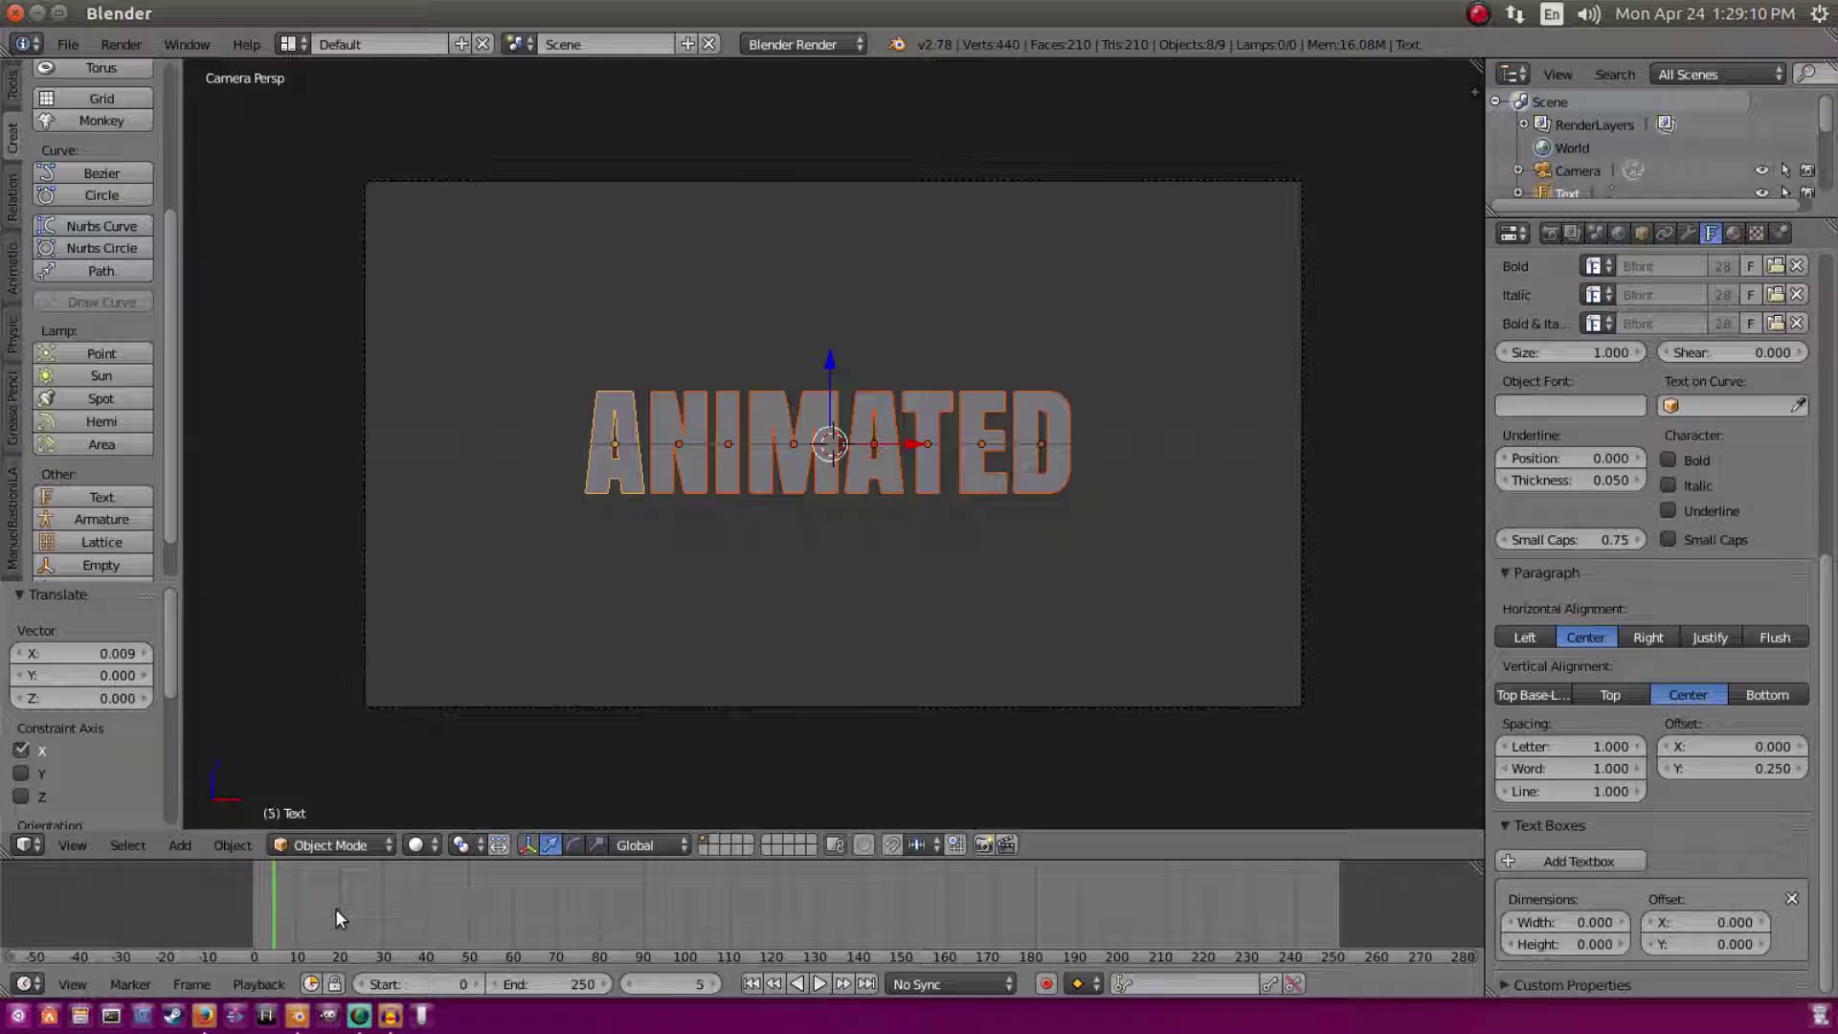
{"action": "key", "text": "i"}
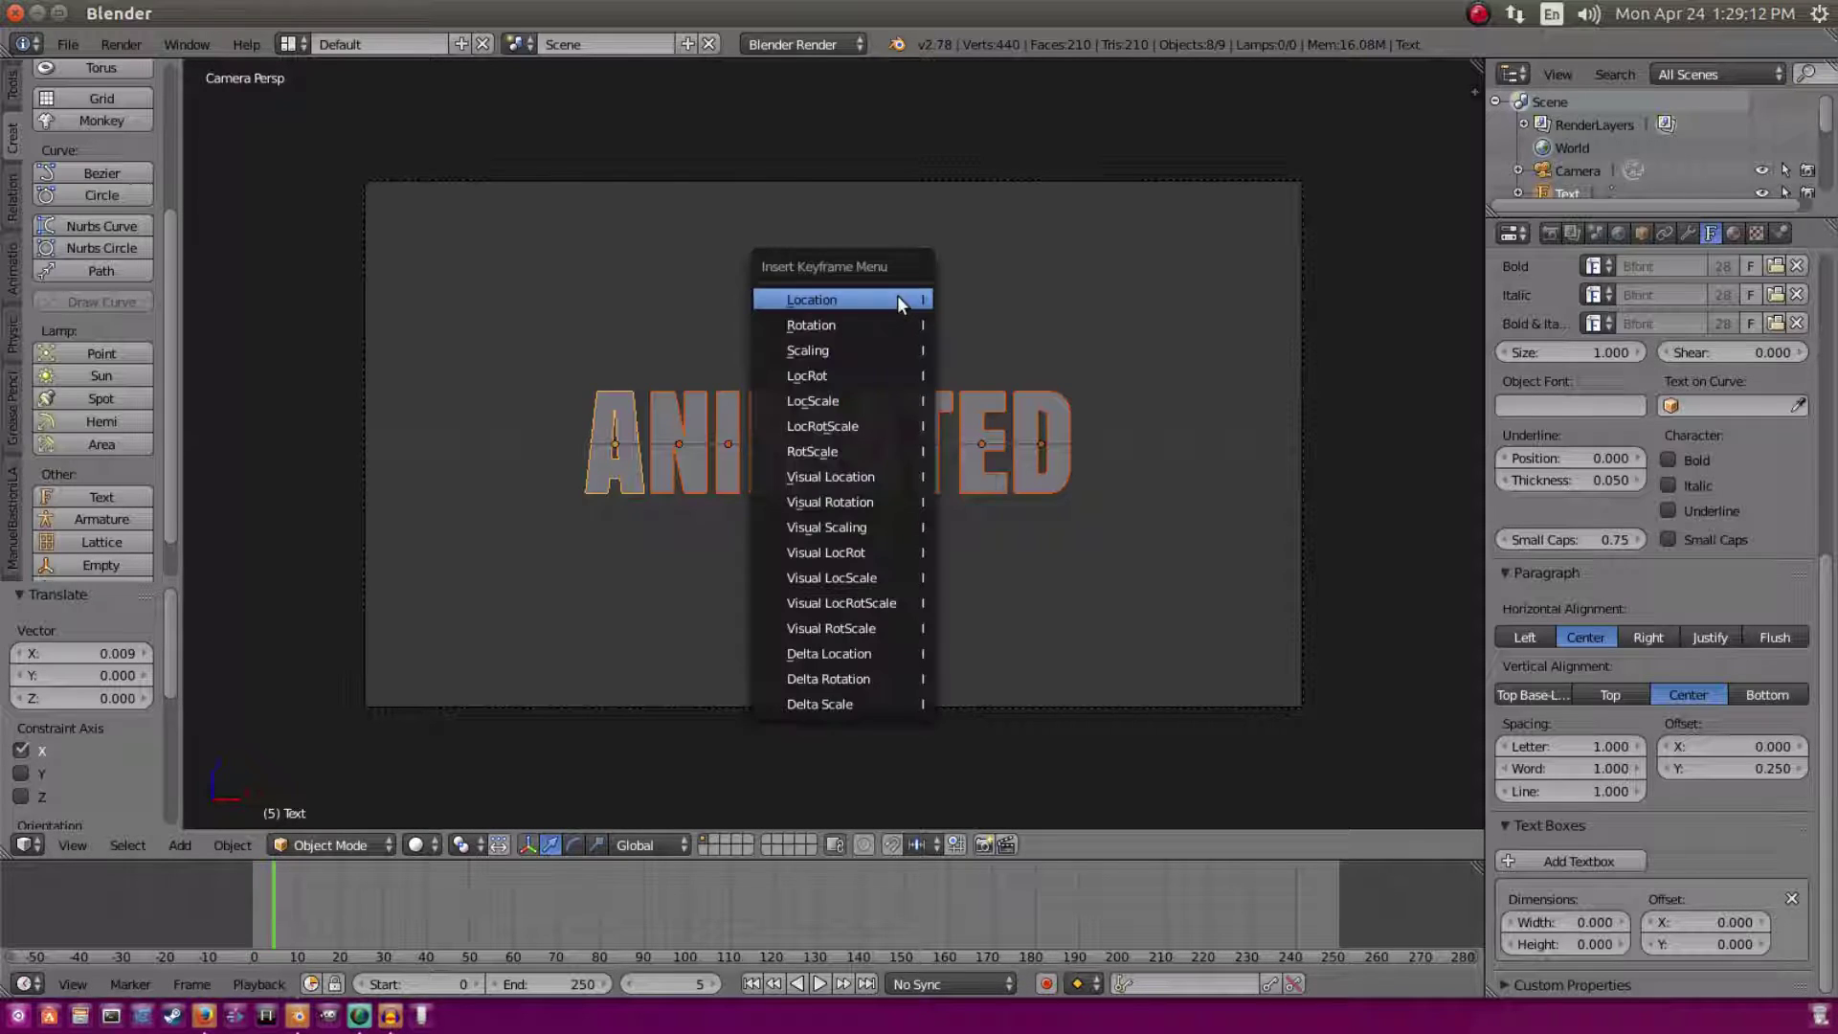
{"action": "left_click", "coordinate": [898, 299]}
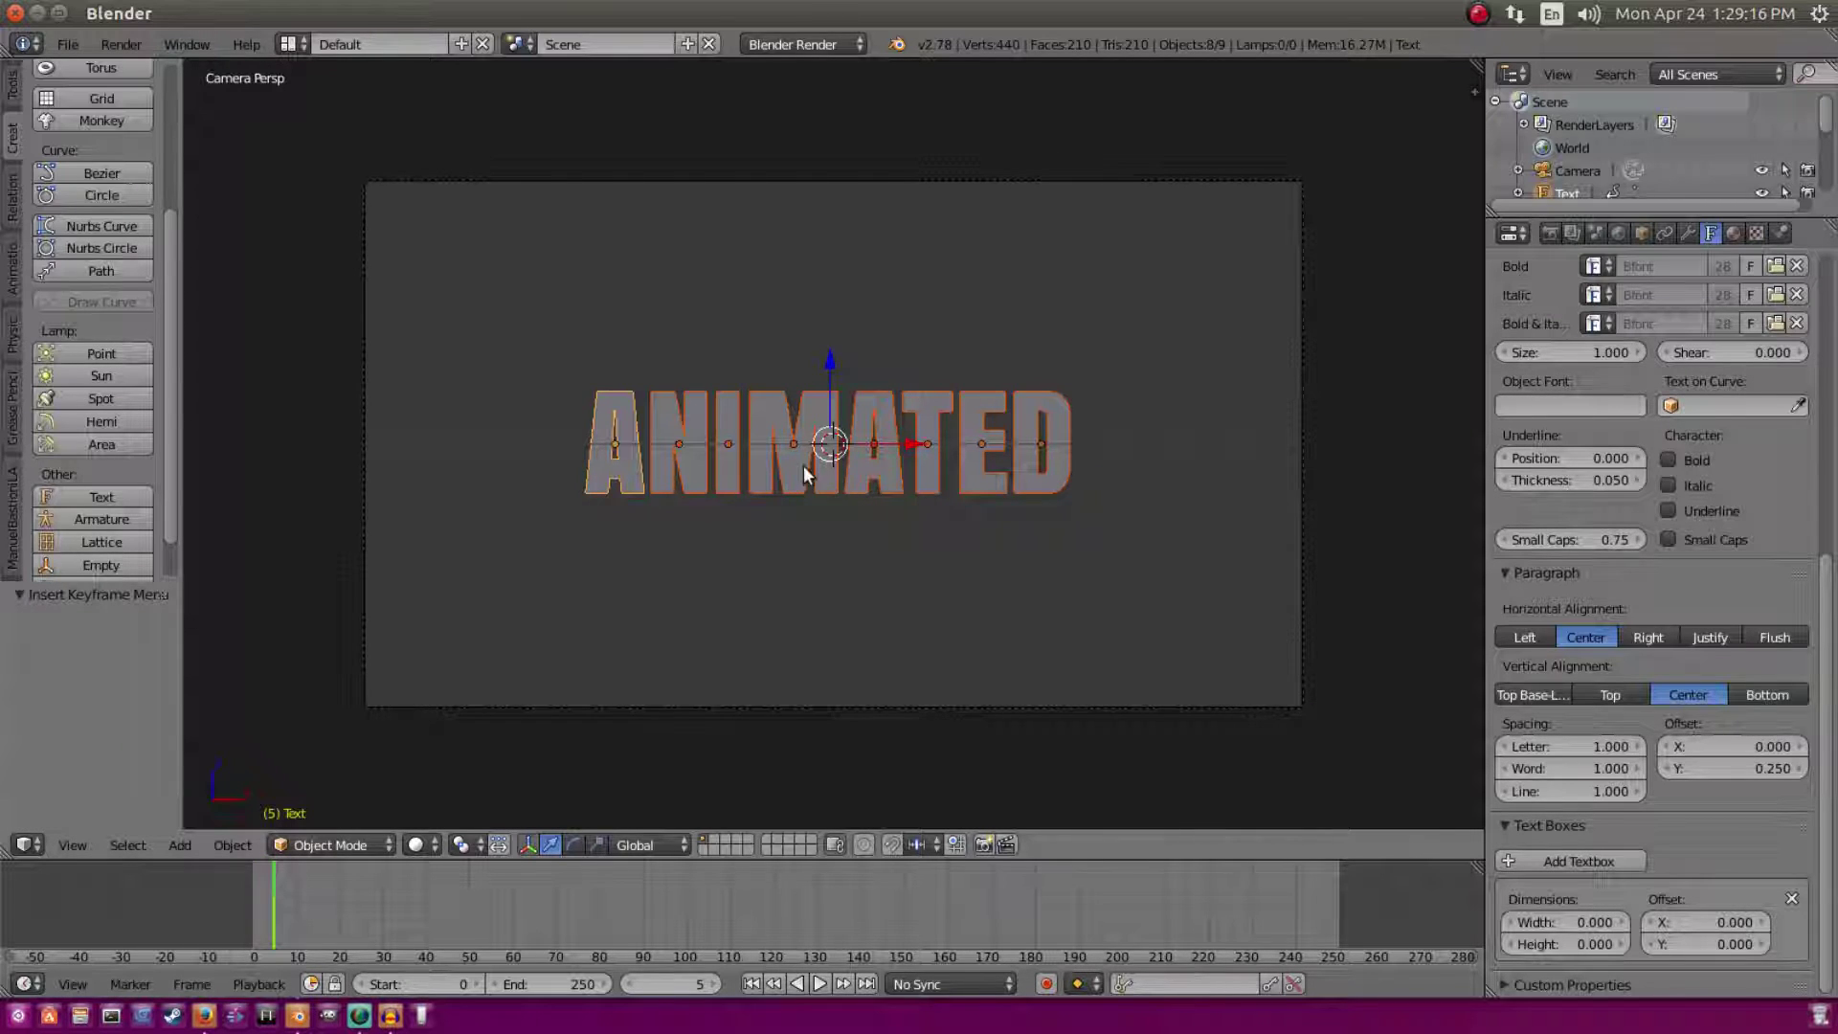
Step: At frame 0, lower all letters about 0.263 along Z and insert Location keyframes for them
{"action": "scroll", "coordinate": [813, 456], "scroll_direction": "up", "scroll_amount": 3}
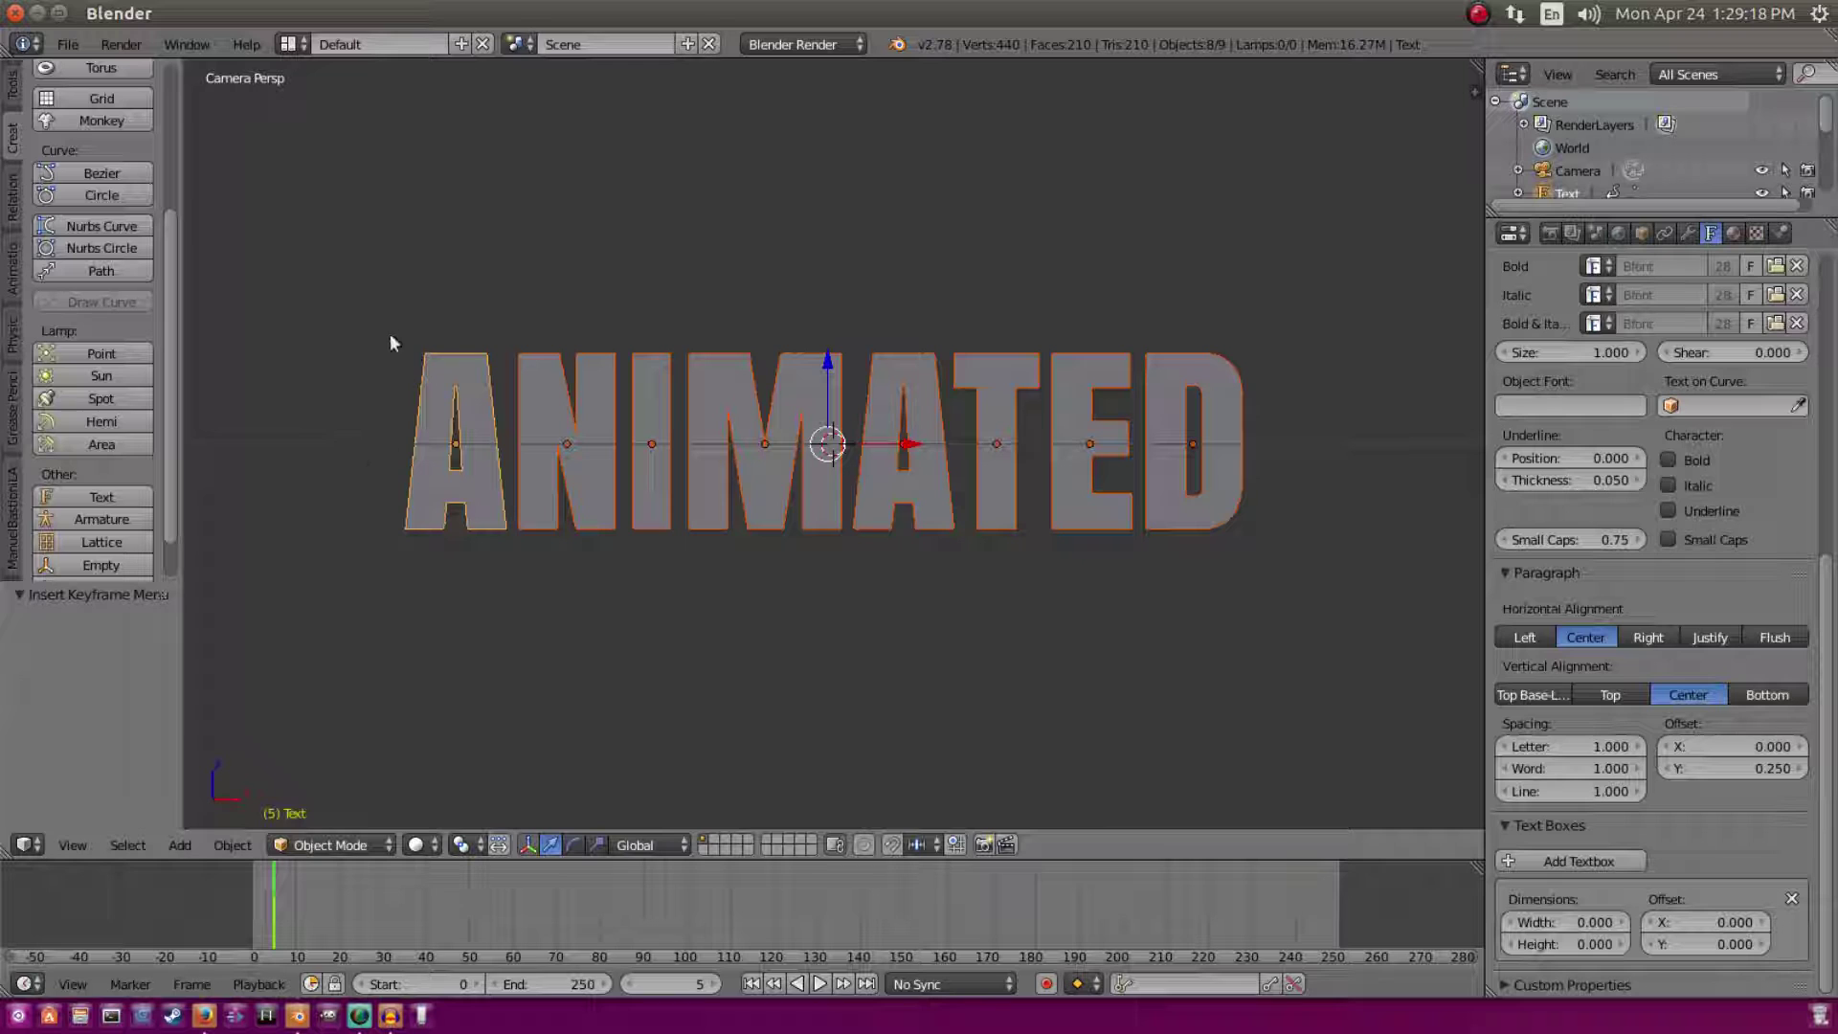
{"action": "key", "text": "Left"}
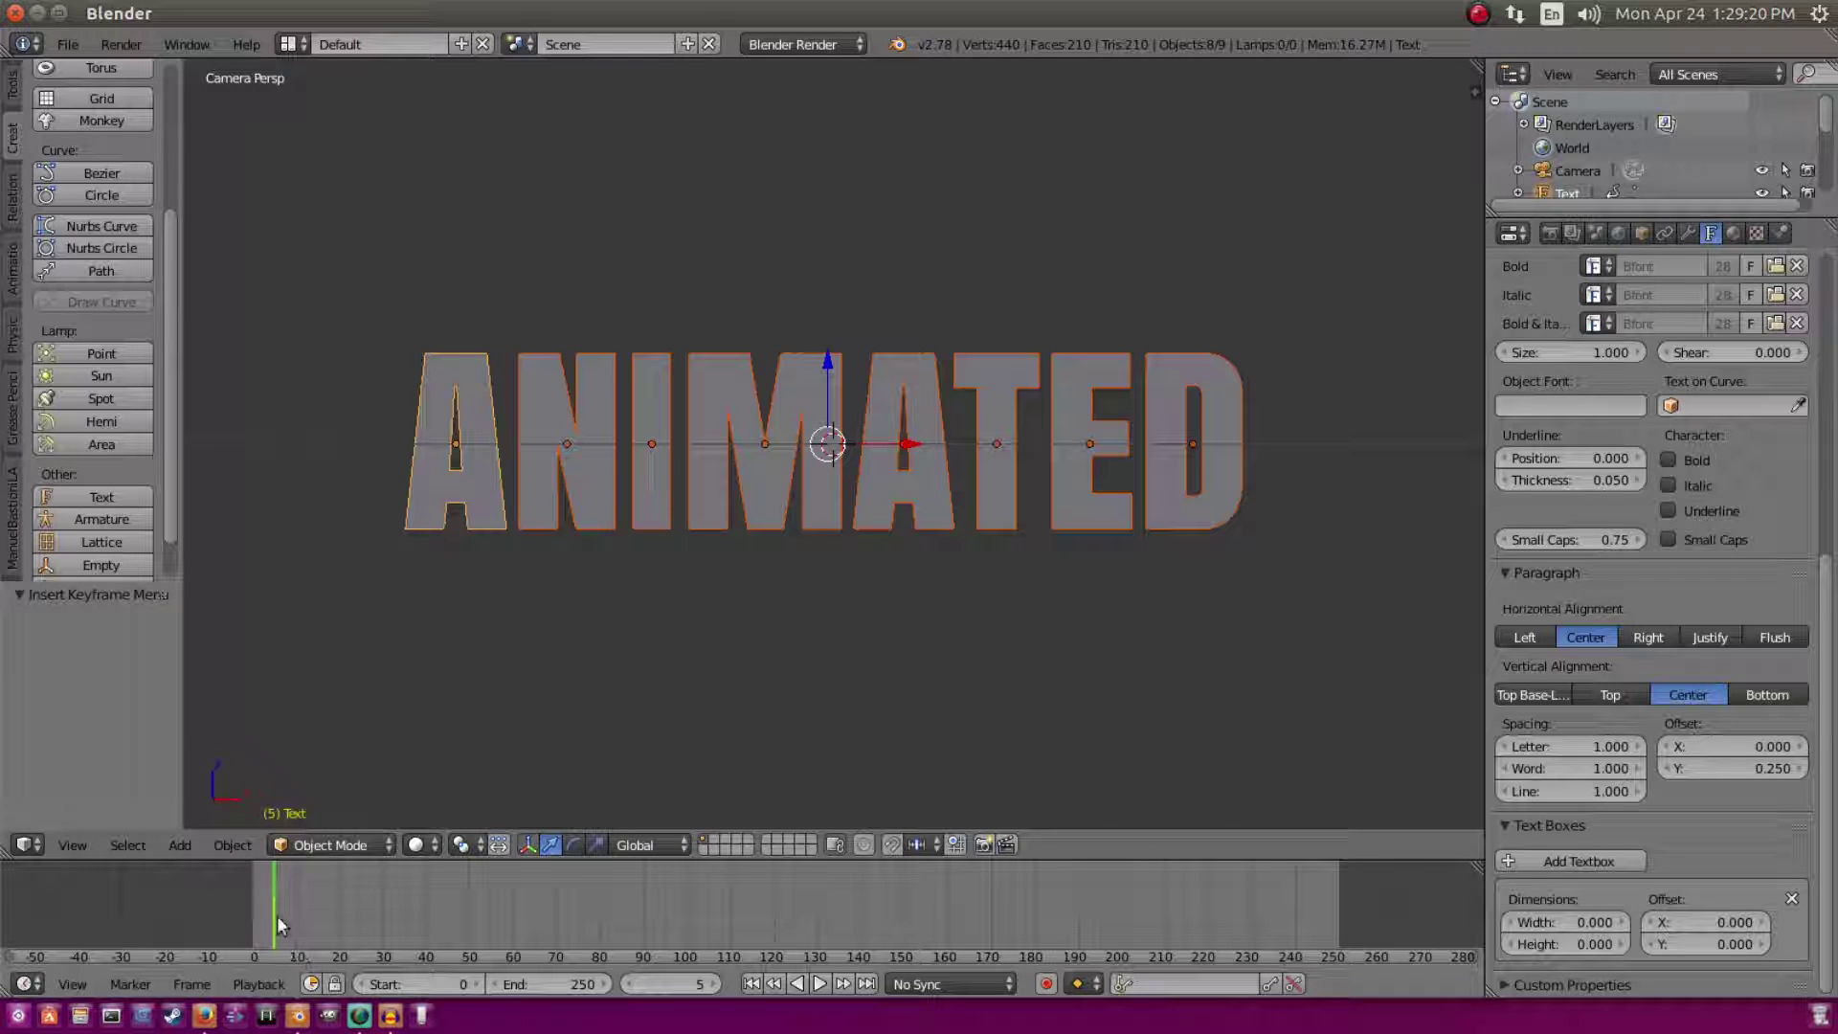
{"action": "key", "text": "Left"}
{"action": "key", "text": "Left"}
{"action": "key", "text": "Left"}
{"action": "key", "text": "Left"}
{"action": "scroll", "coordinate": [854, 366], "scroll_direction": "down", "scroll_amount": 4}
{"action": "scroll", "coordinate": [849, 391], "scroll_direction": "up", "scroll_amount": 2}
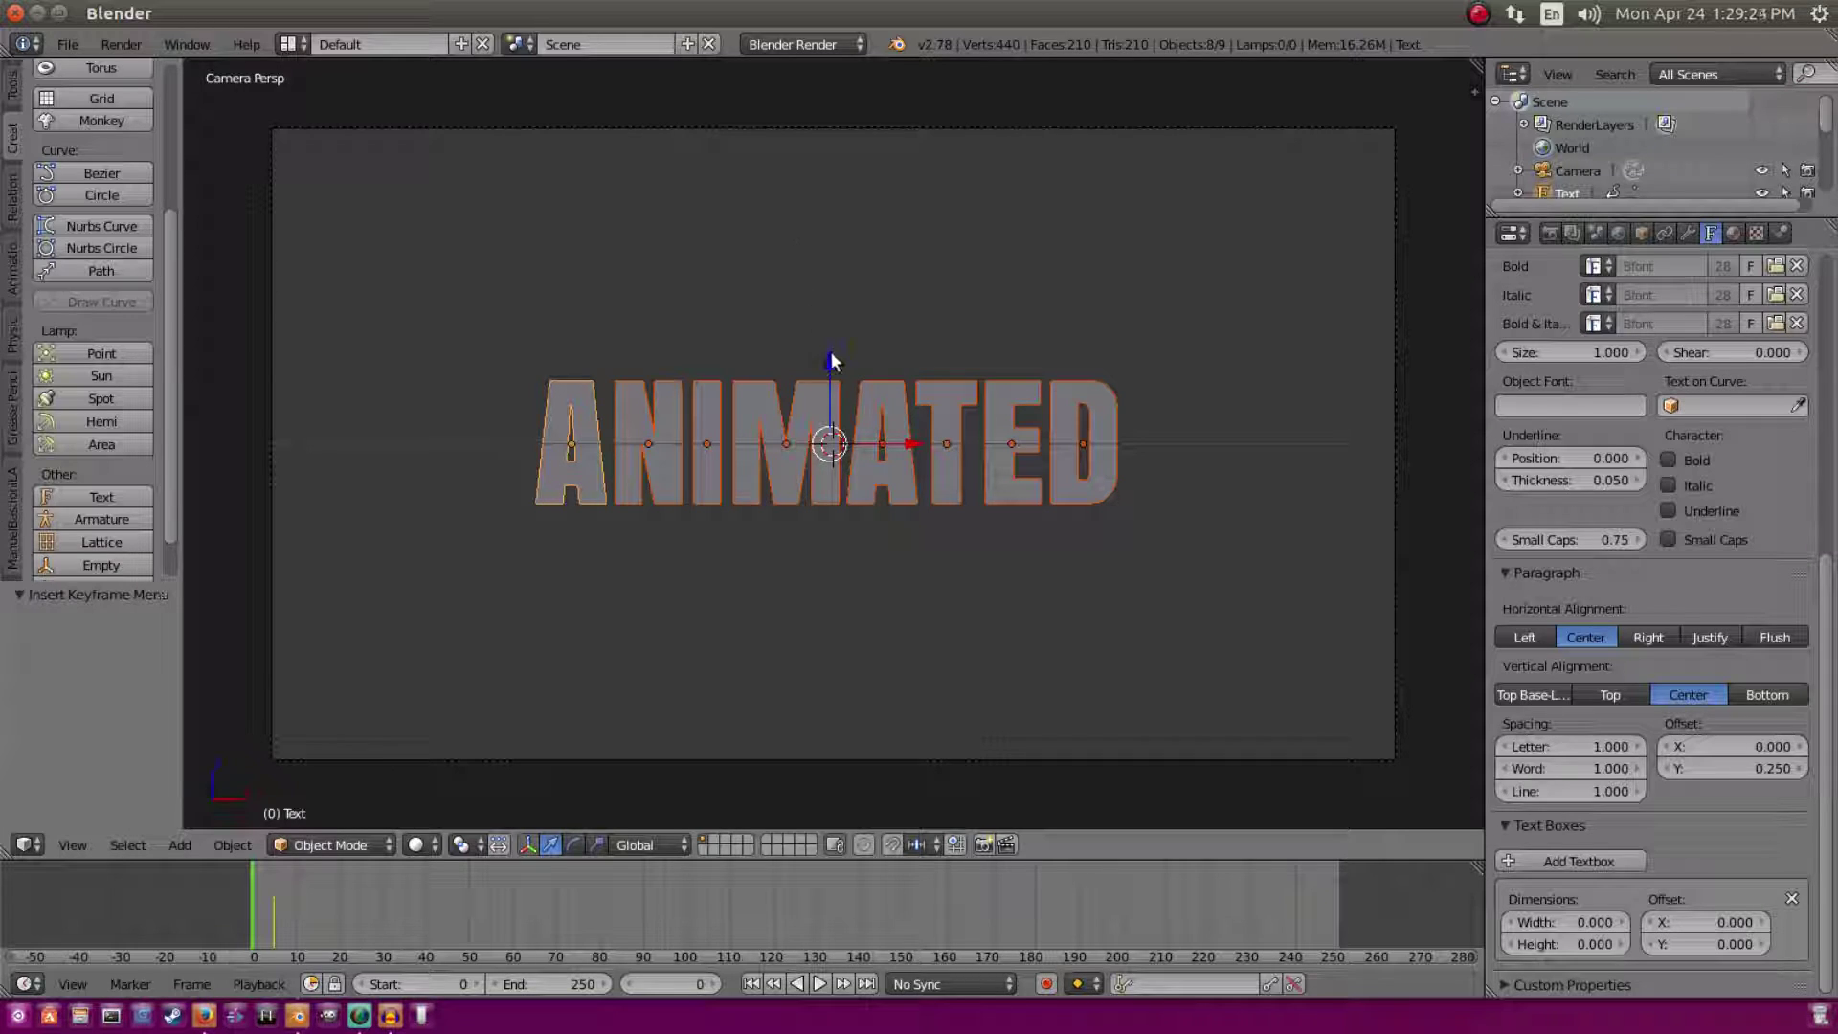
{"action": "left_click_drag", "start_coordinate": [832, 359], "coordinate": [866, 375]}
{"action": "key", "text": "i"}
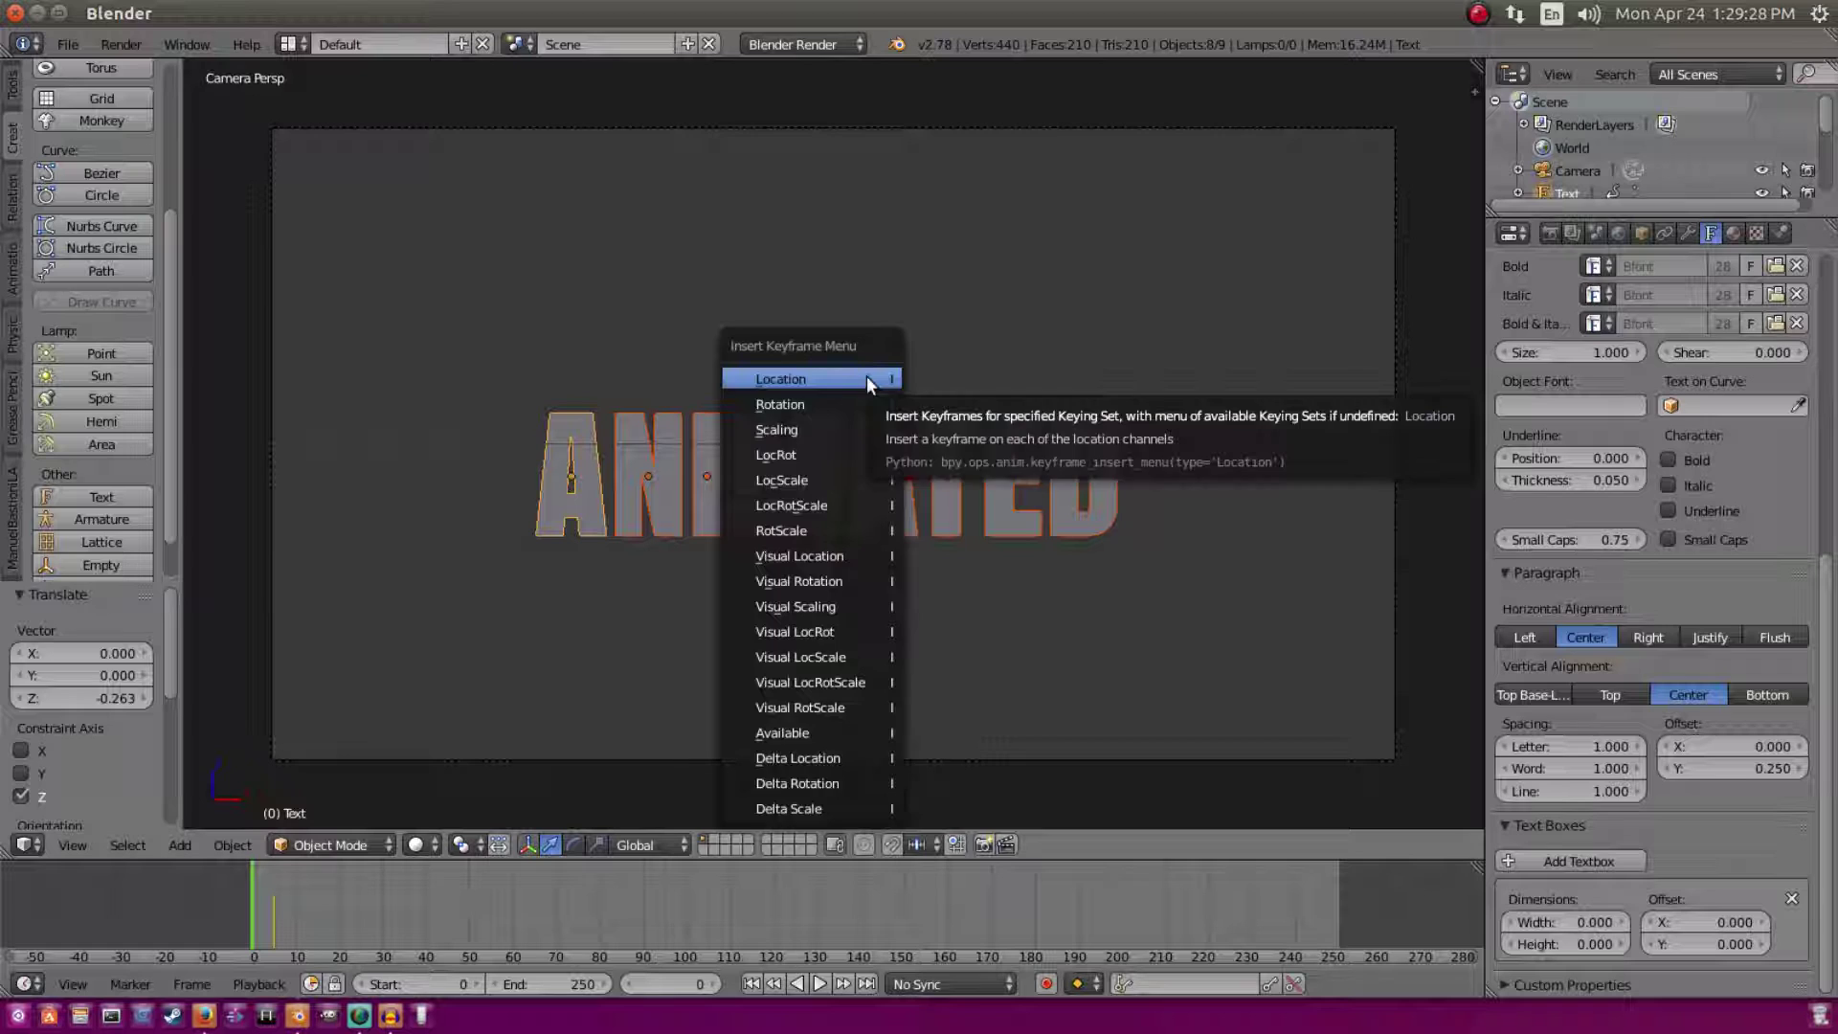
{"action": "left_click", "coordinate": [865, 377]}
Step: Play back the letters' rise between frames 0 and 5, checking individual letters such as the N, I and M
{"action": "key", "text": "Right"}
{"action": "key", "text": "Right"}
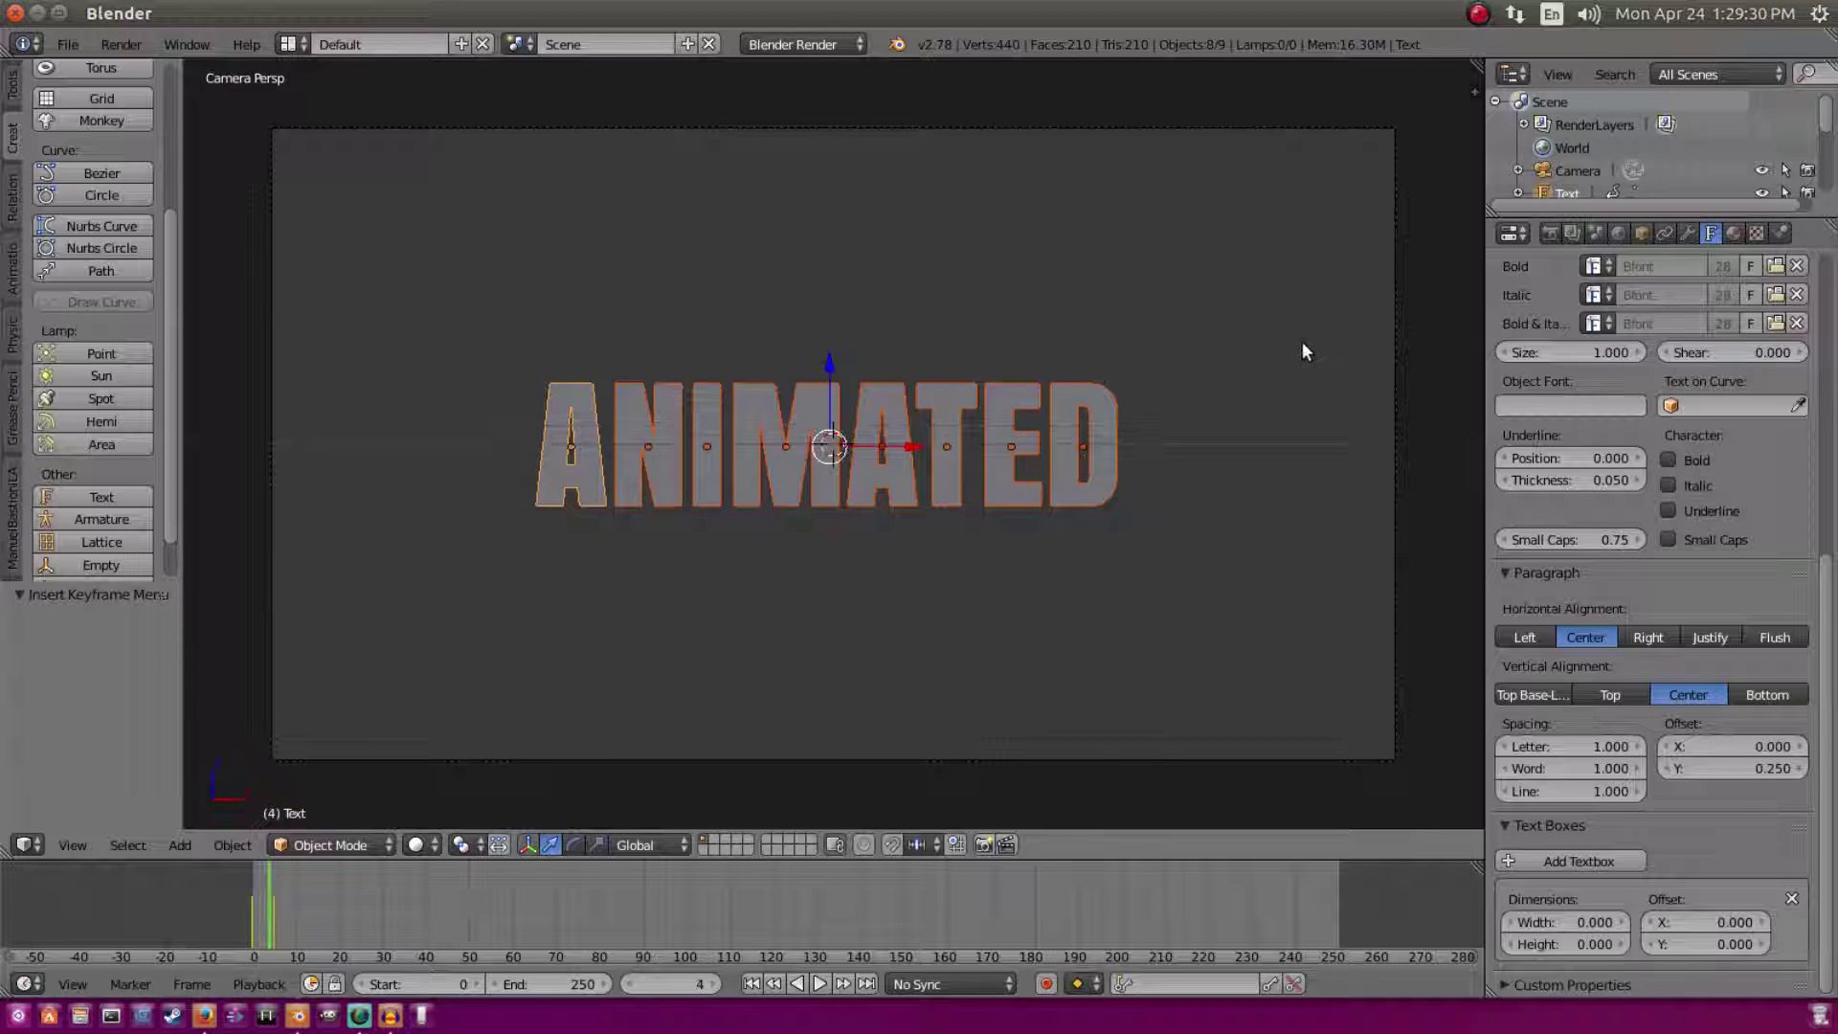
{"action": "left_click", "coordinate": [752, 983]}
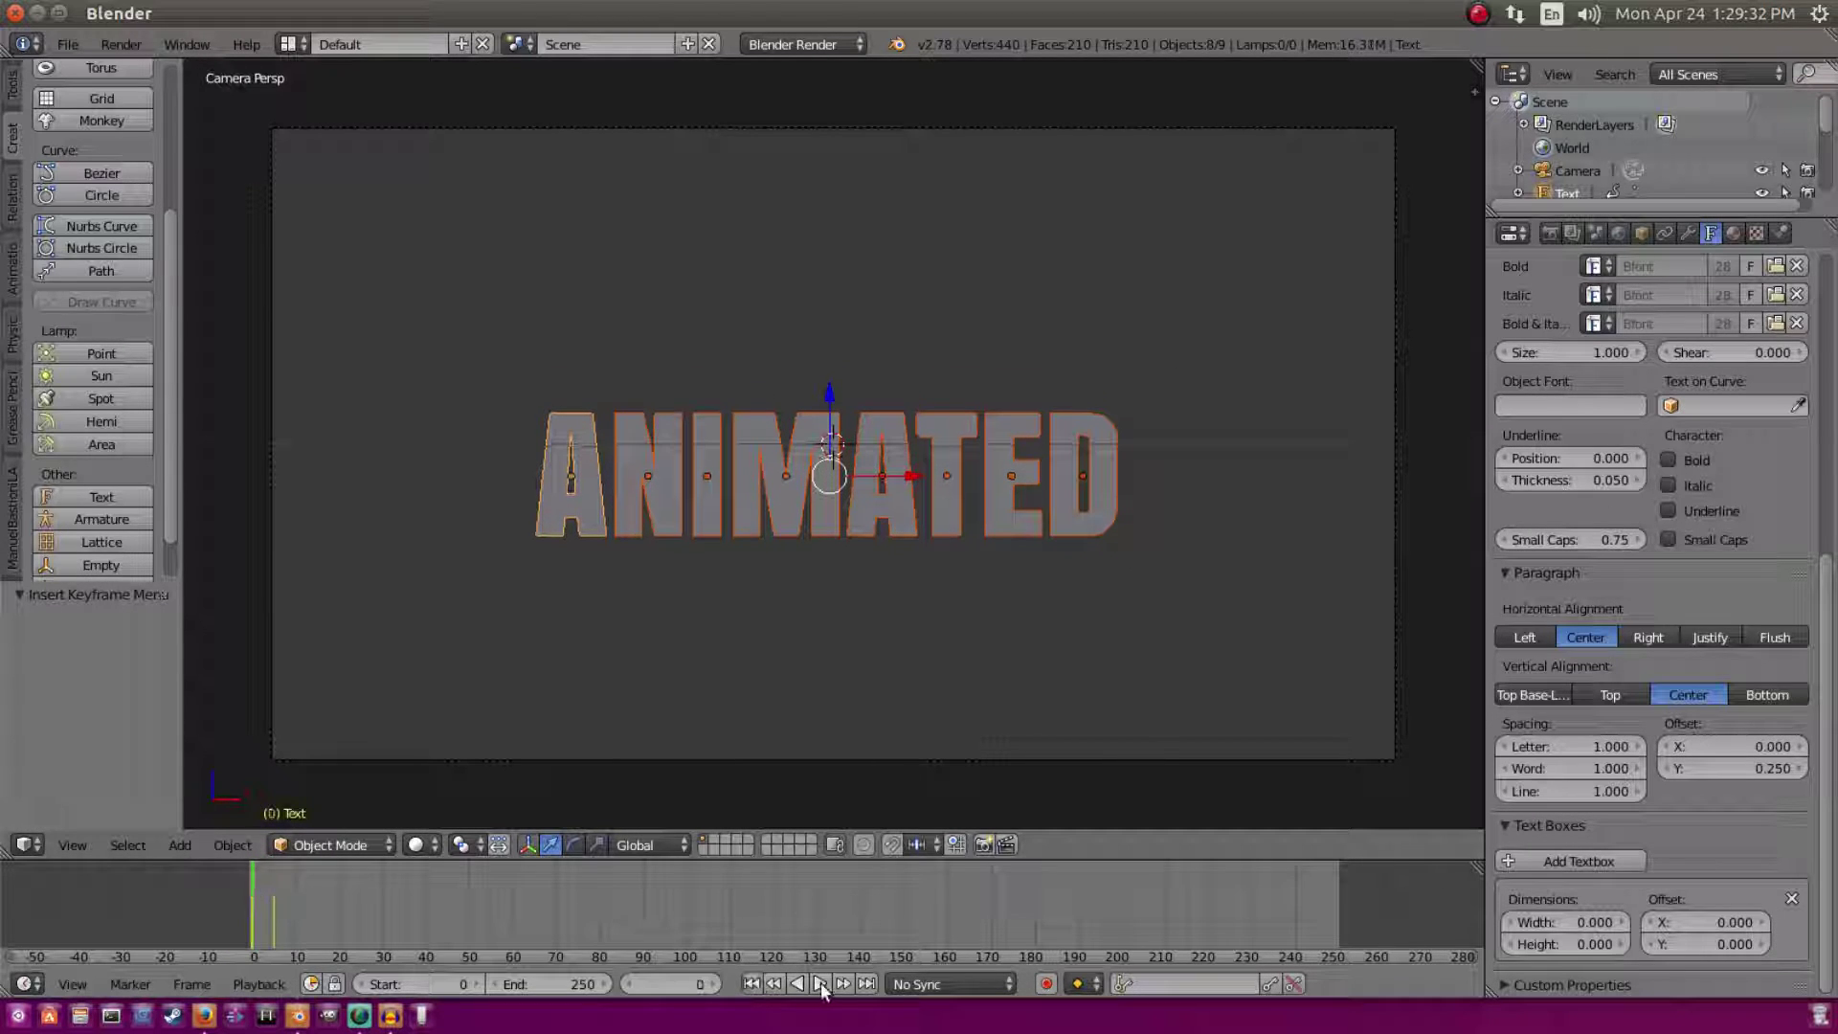
{"action": "left_click", "coordinate": [819, 983]}
{"action": "left_click", "coordinate": [777, 985]}
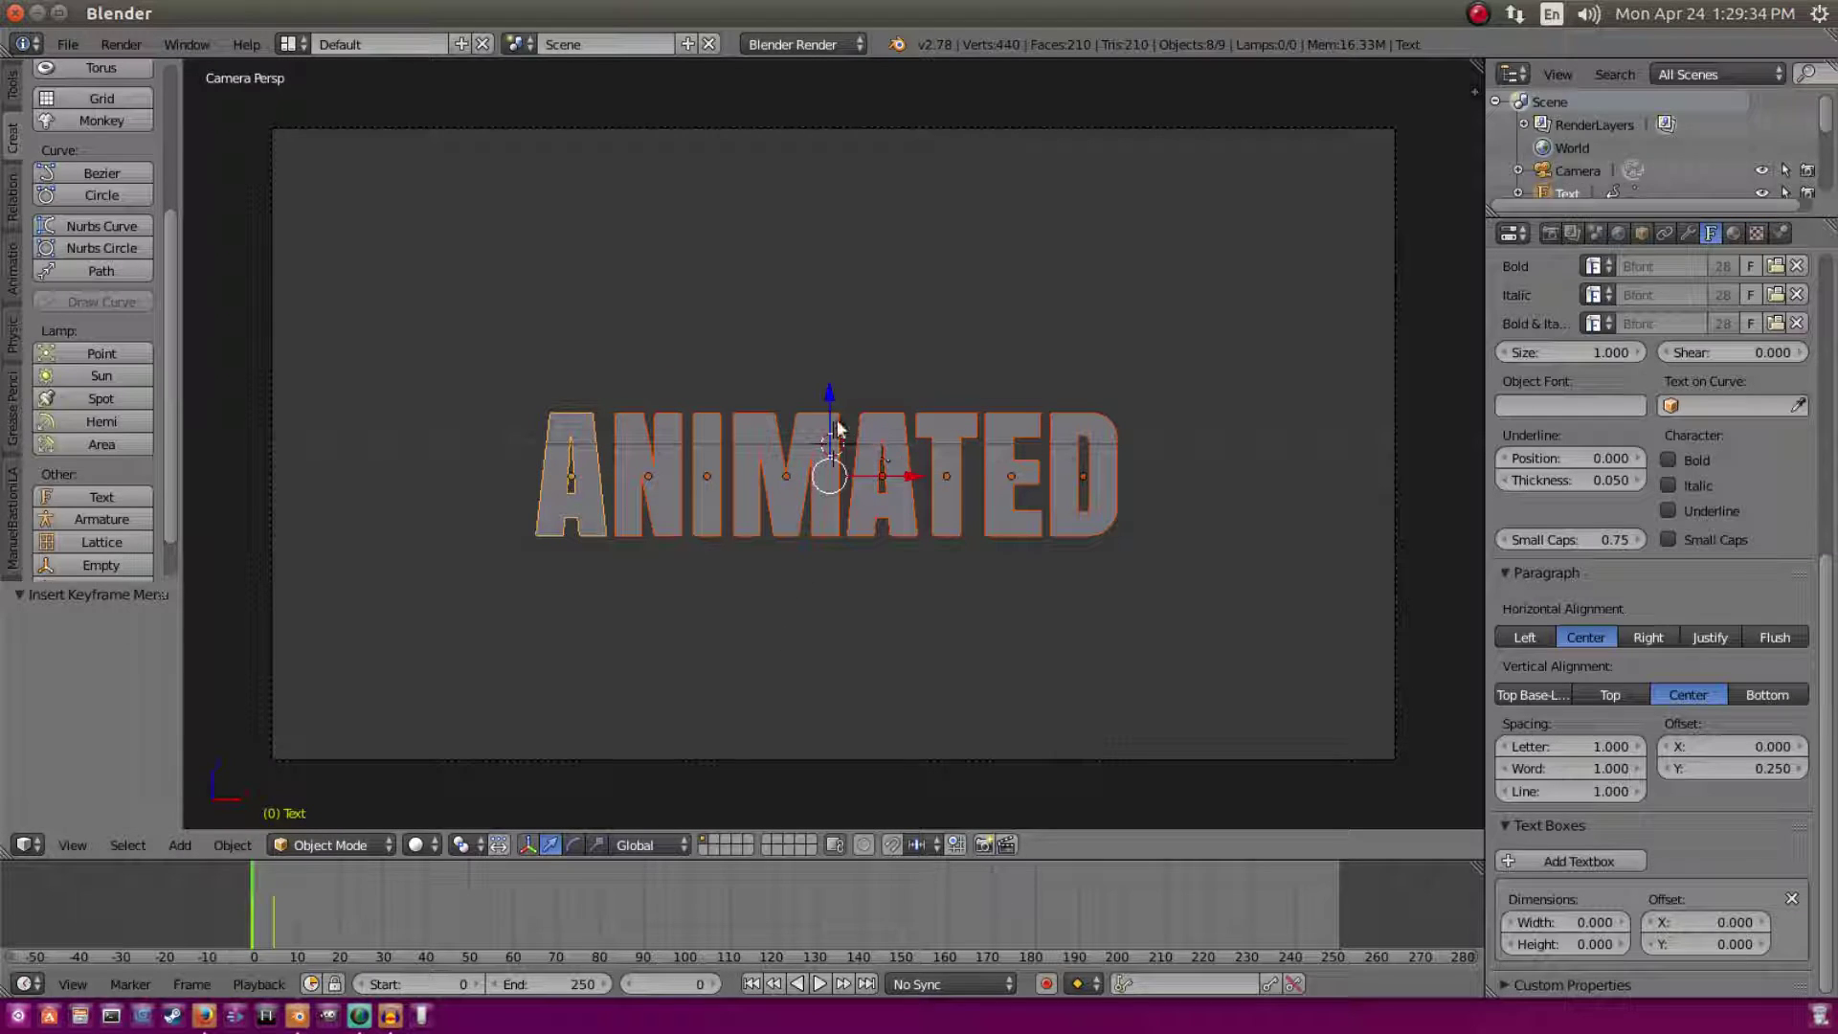
{"action": "right_click", "coordinate": [636, 479]}
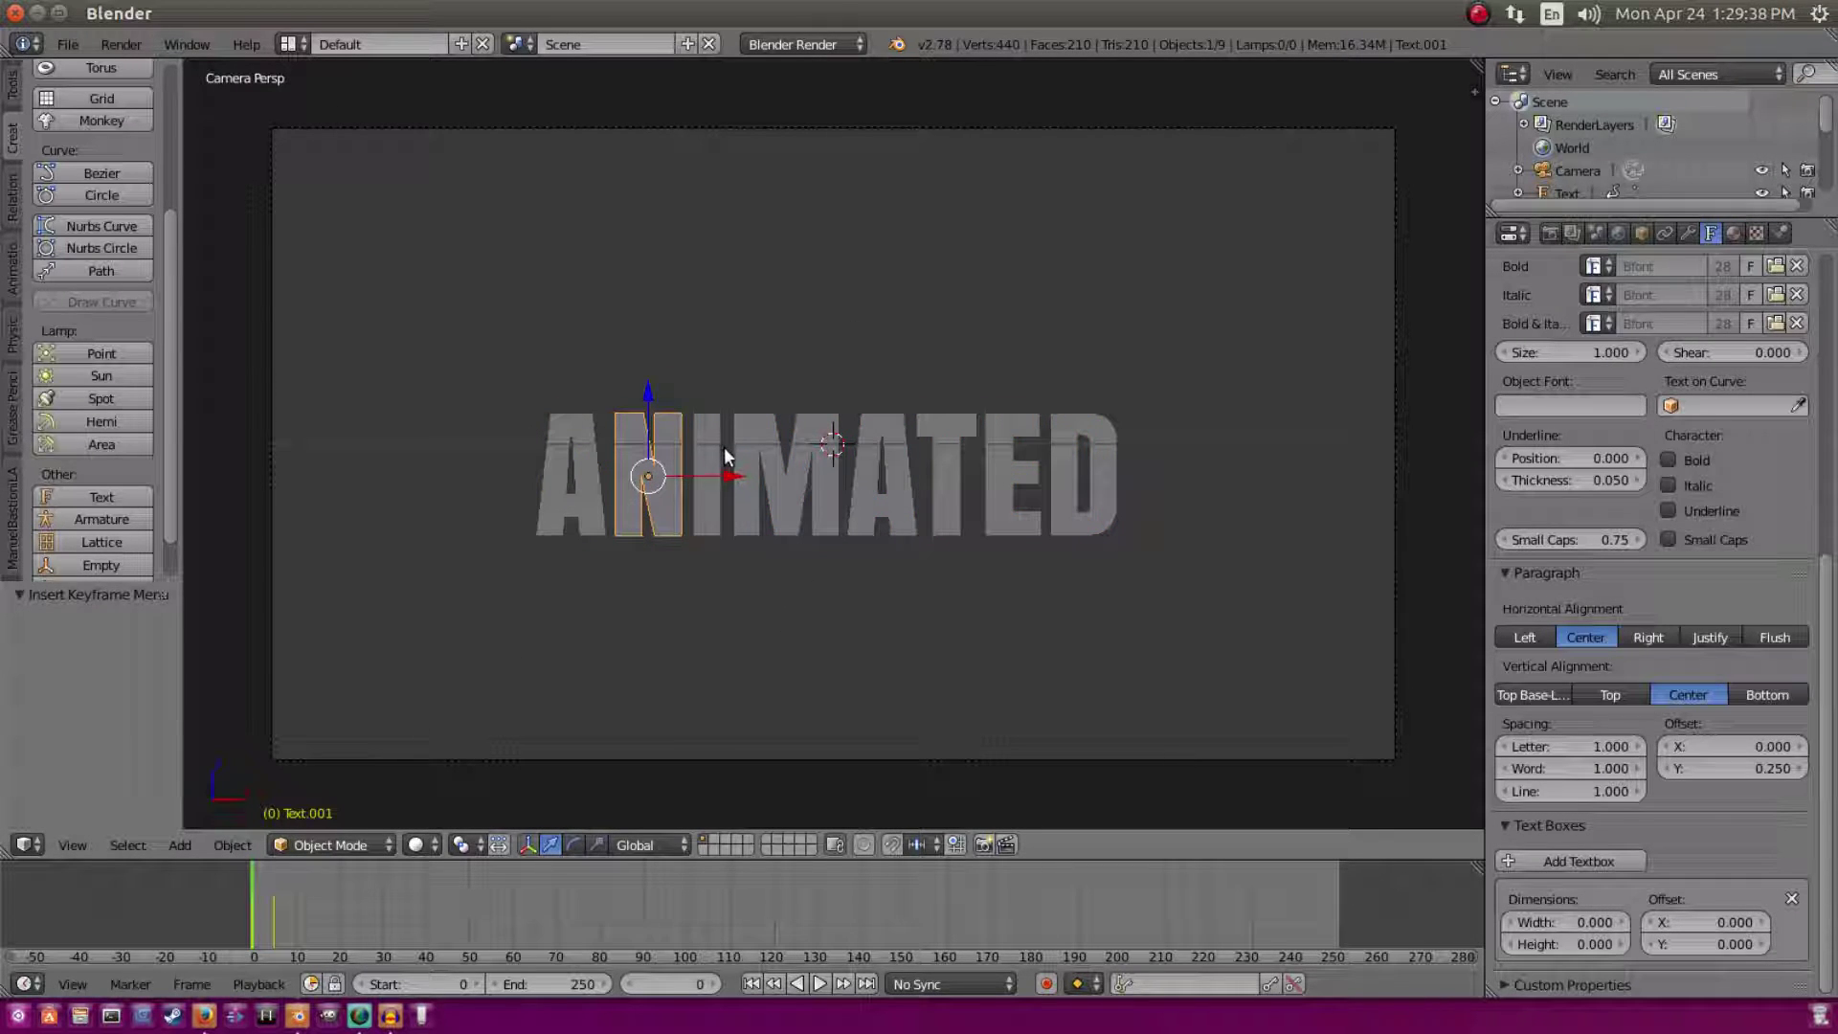
{"action": "key", "text": "alt+a"}
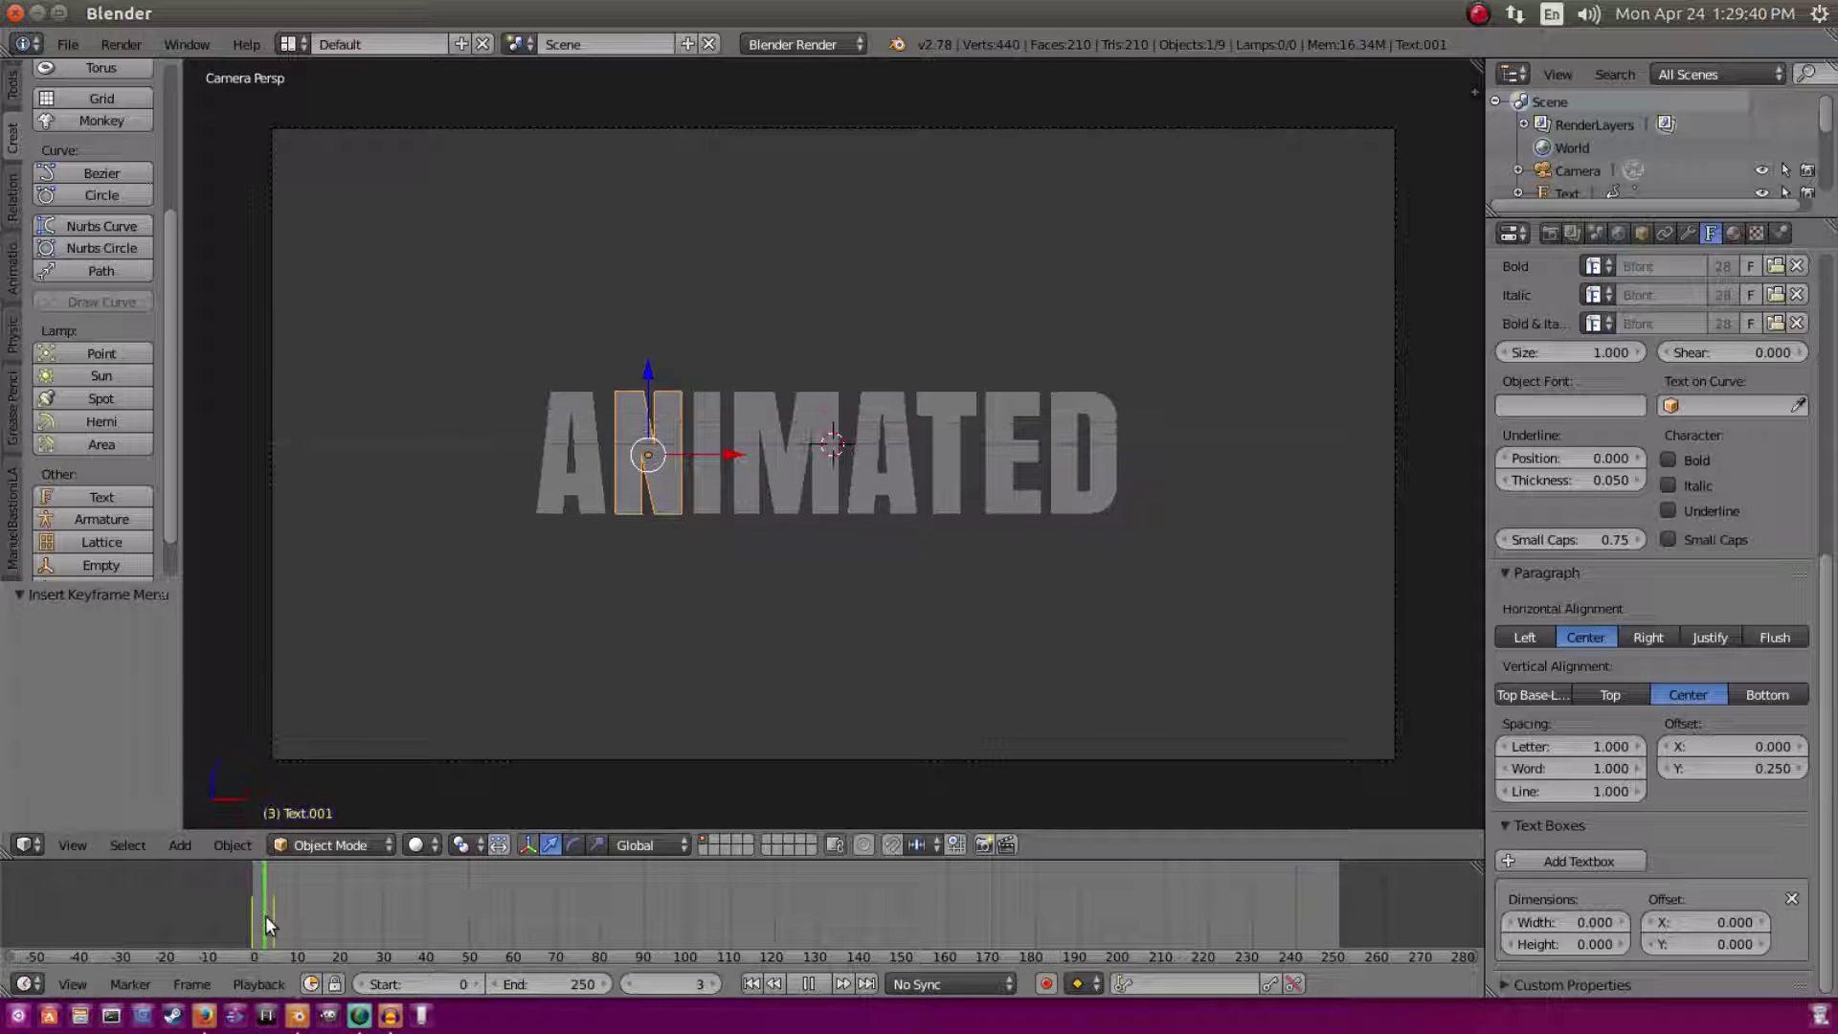
{"action": "key", "text": "alt+a"}
{"action": "right_click", "coordinate": [575, 440]}
{"action": "right_click", "coordinate": [706, 421]}
{"action": "right_click", "coordinate": [815, 441]}
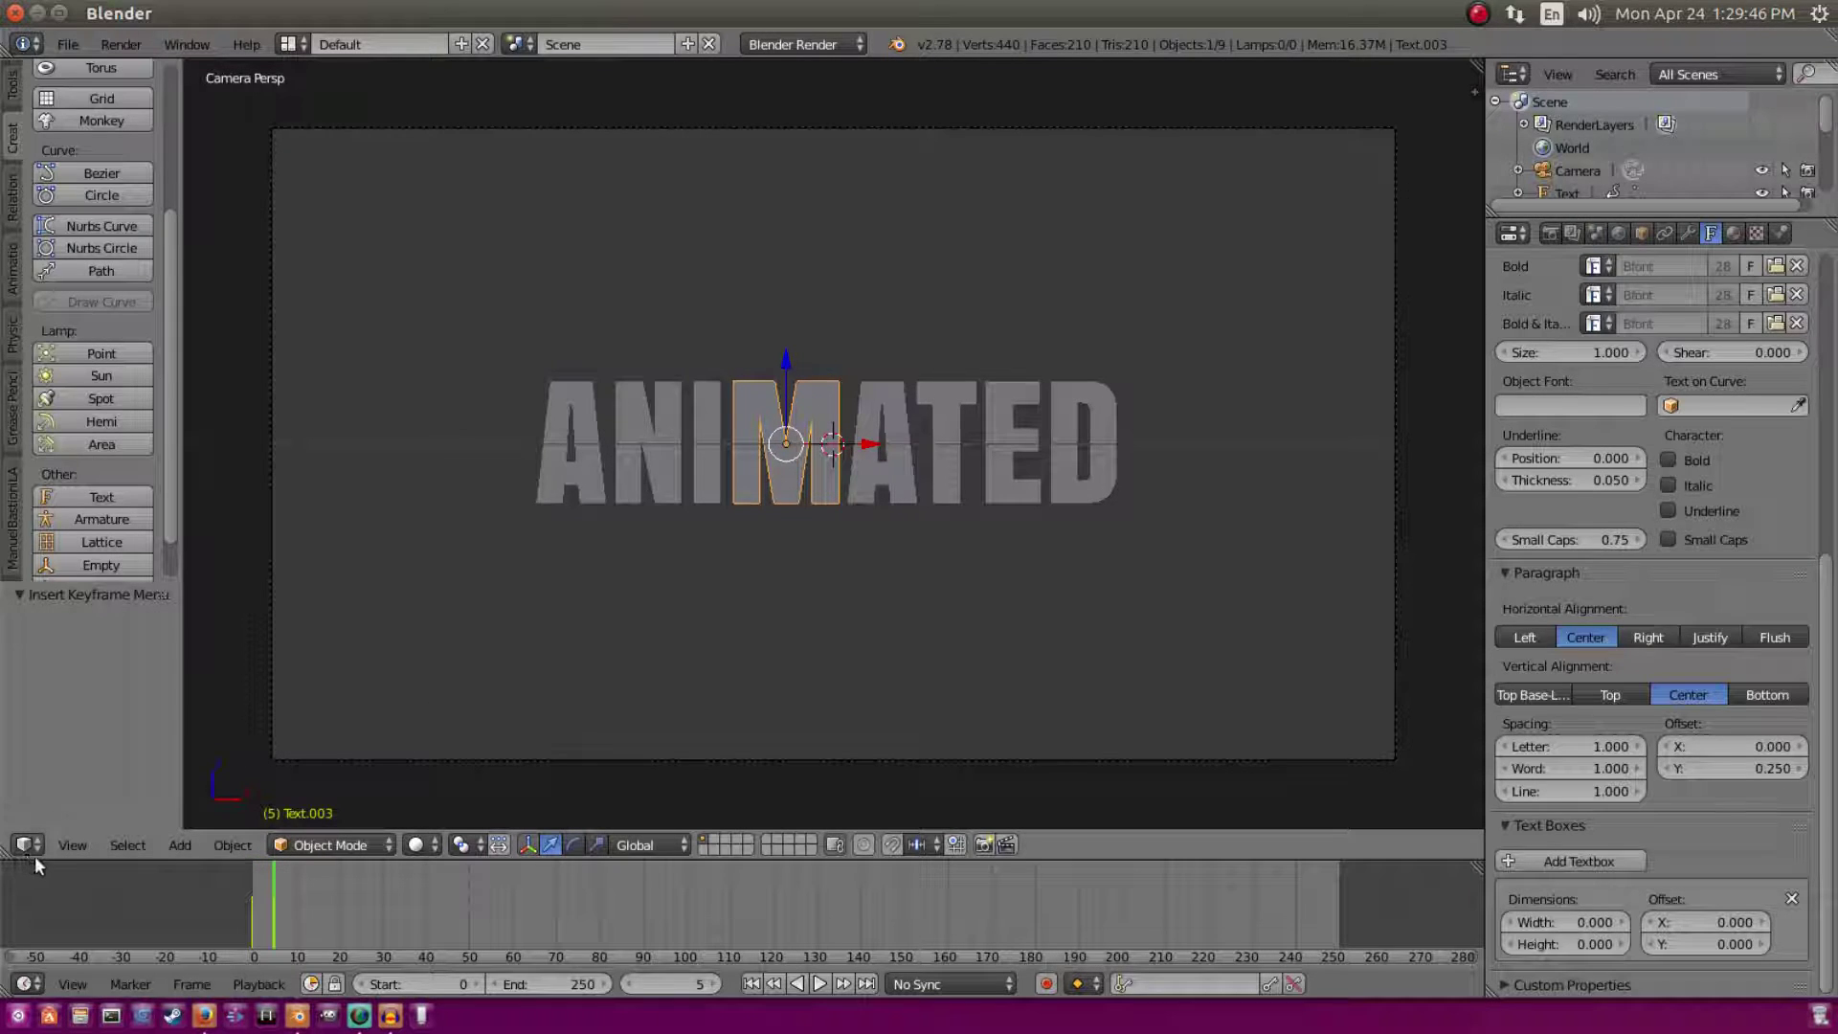
Step: Enlarge the viewport area slightly and switch it to the Dope Sheet editor
{"action": "left_click_drag", "start_coordinate": [56, 857], "coordinate": [48, 886]}
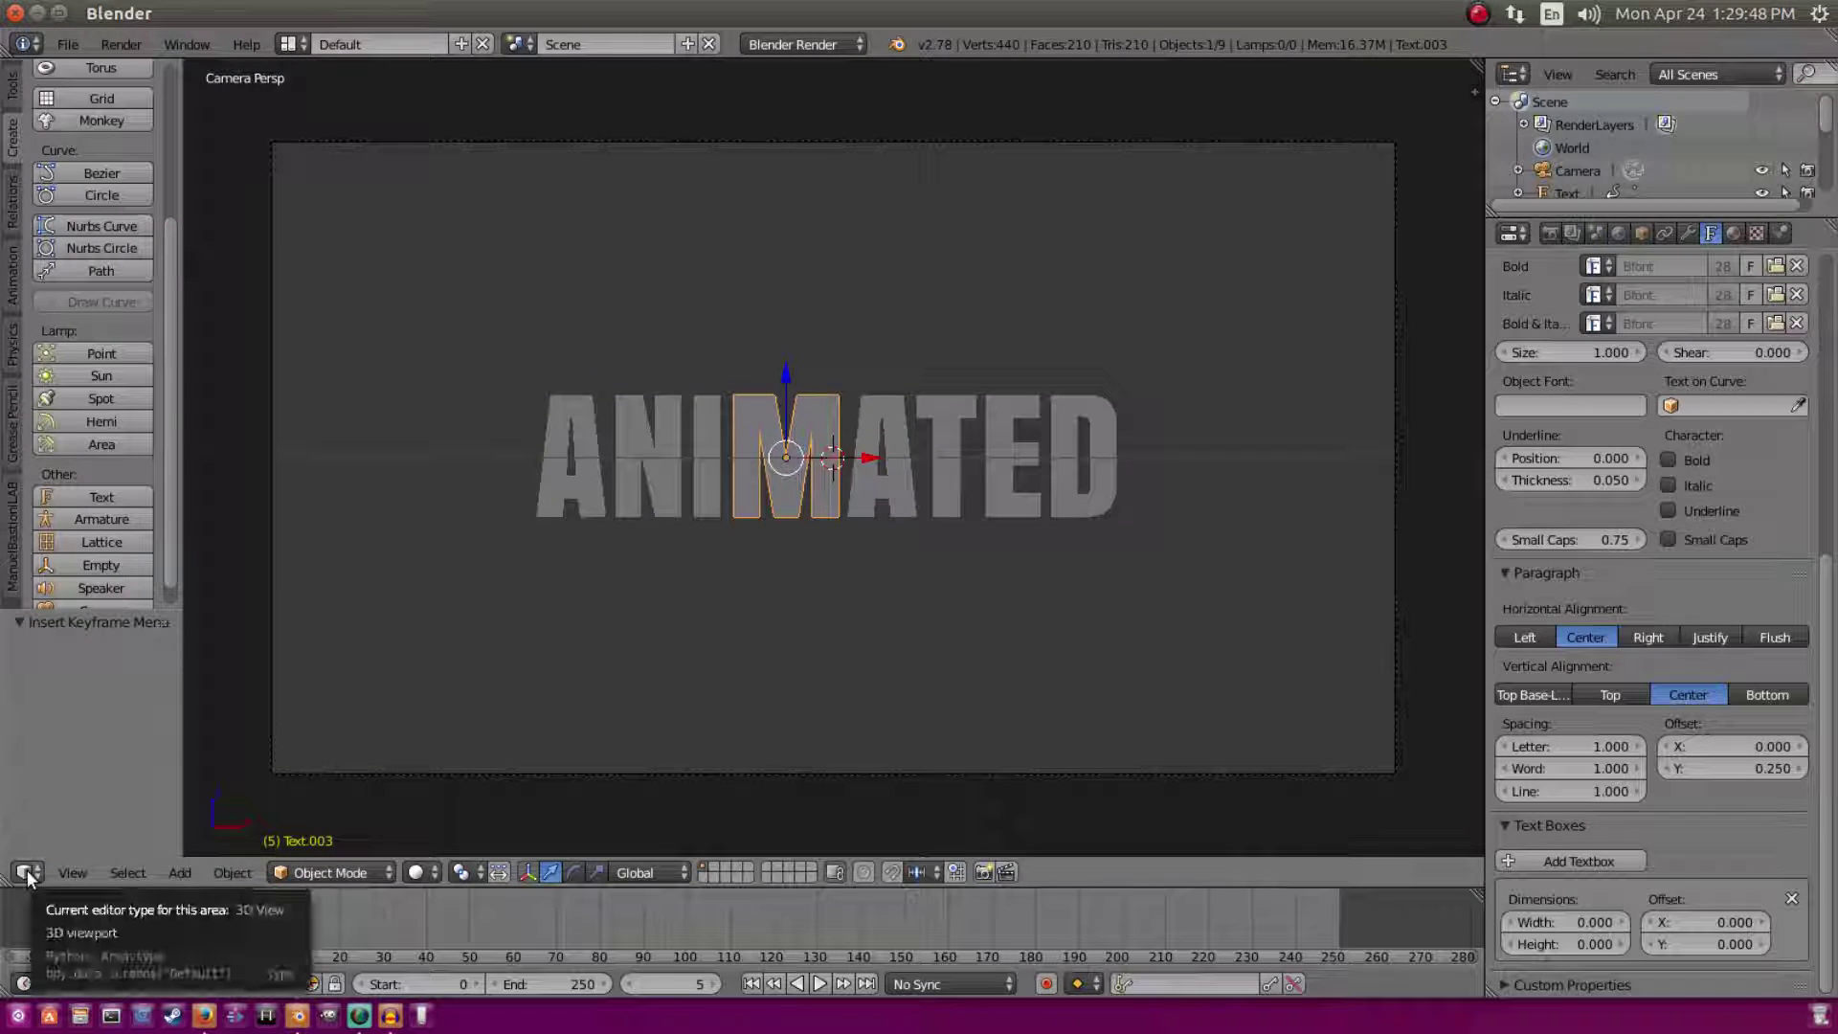
{"action": "left_click", "coordinate": [26, 872]}
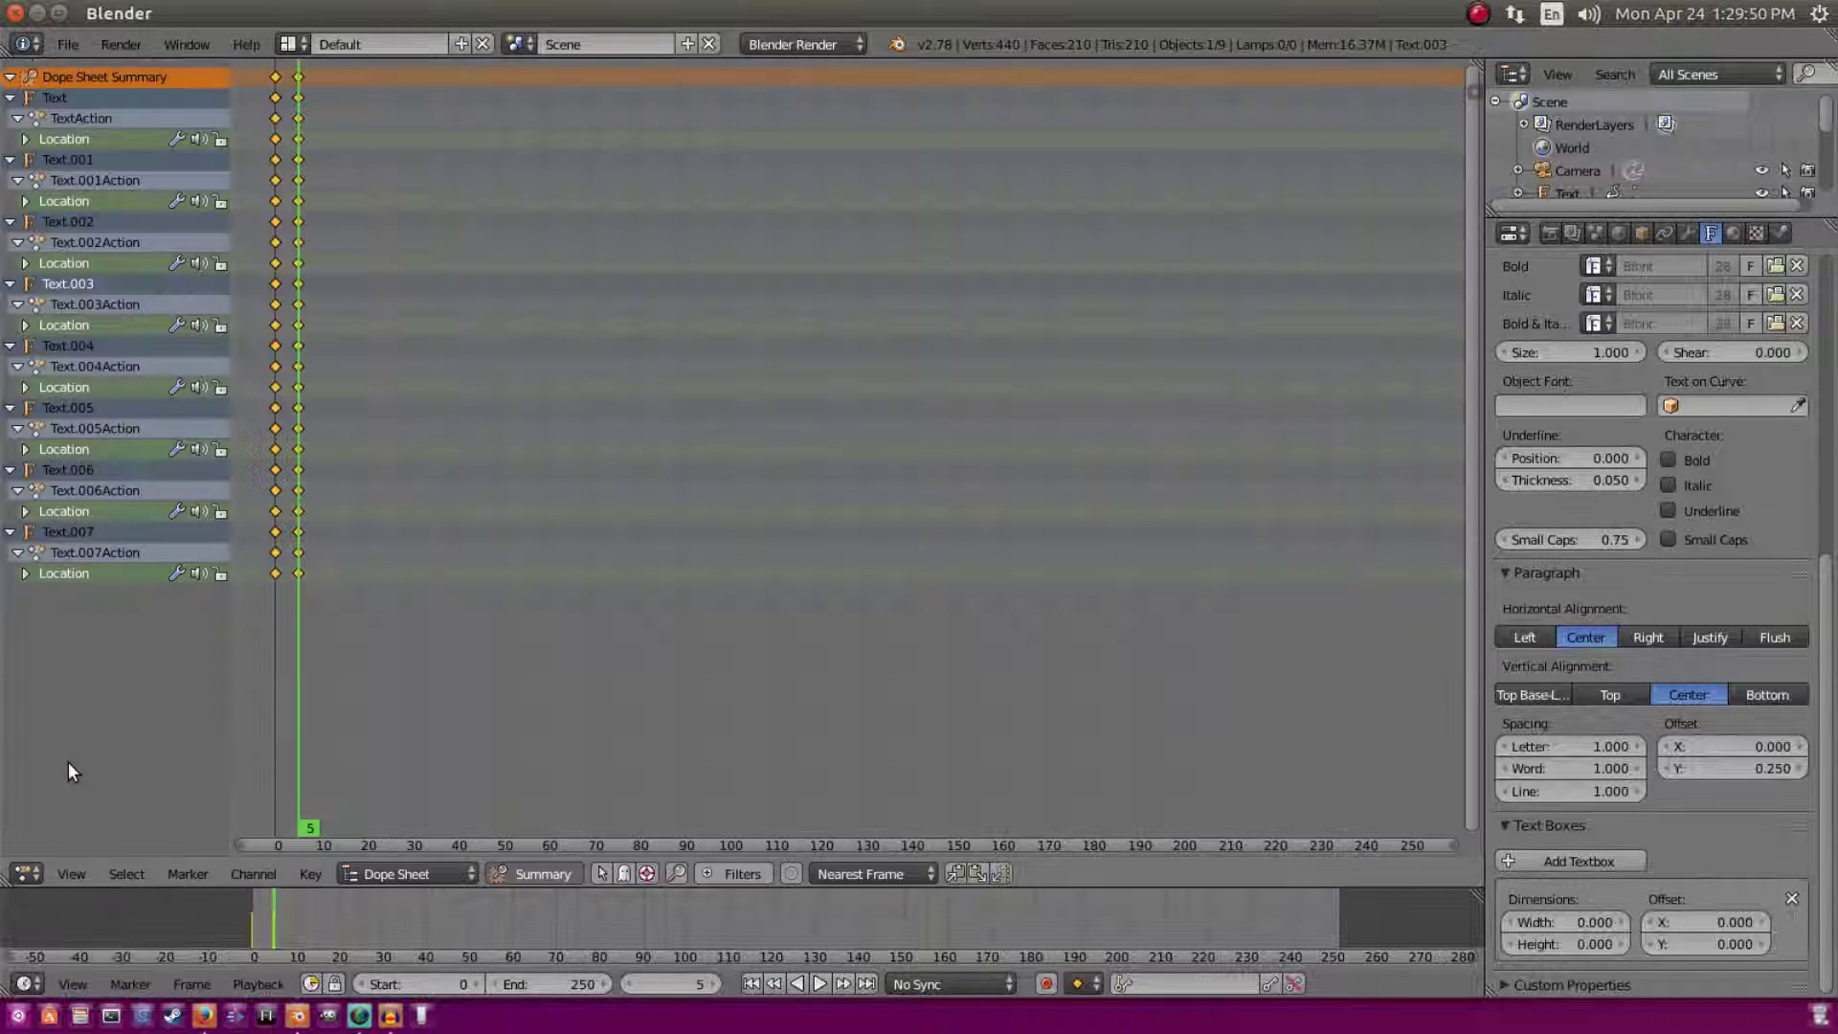
{"action": "left_click", "coordinate": [67, 761]}
{"action": "middle_click_drag", "start_coordinate": [647, 413], "coordinate": [747, 402]}
{"action": "scroll", "coordinate": [303, 178], "scroll_direction": "up", "scroll_amount": 7}
{"action": "middle_click_drag", "start_coordinate": [302, 178], "coordinate": [924, 381]}
{"action": "scroll", "coordinate": [843, 123], "scroll_direction": "up", "scroll_amount": 8}
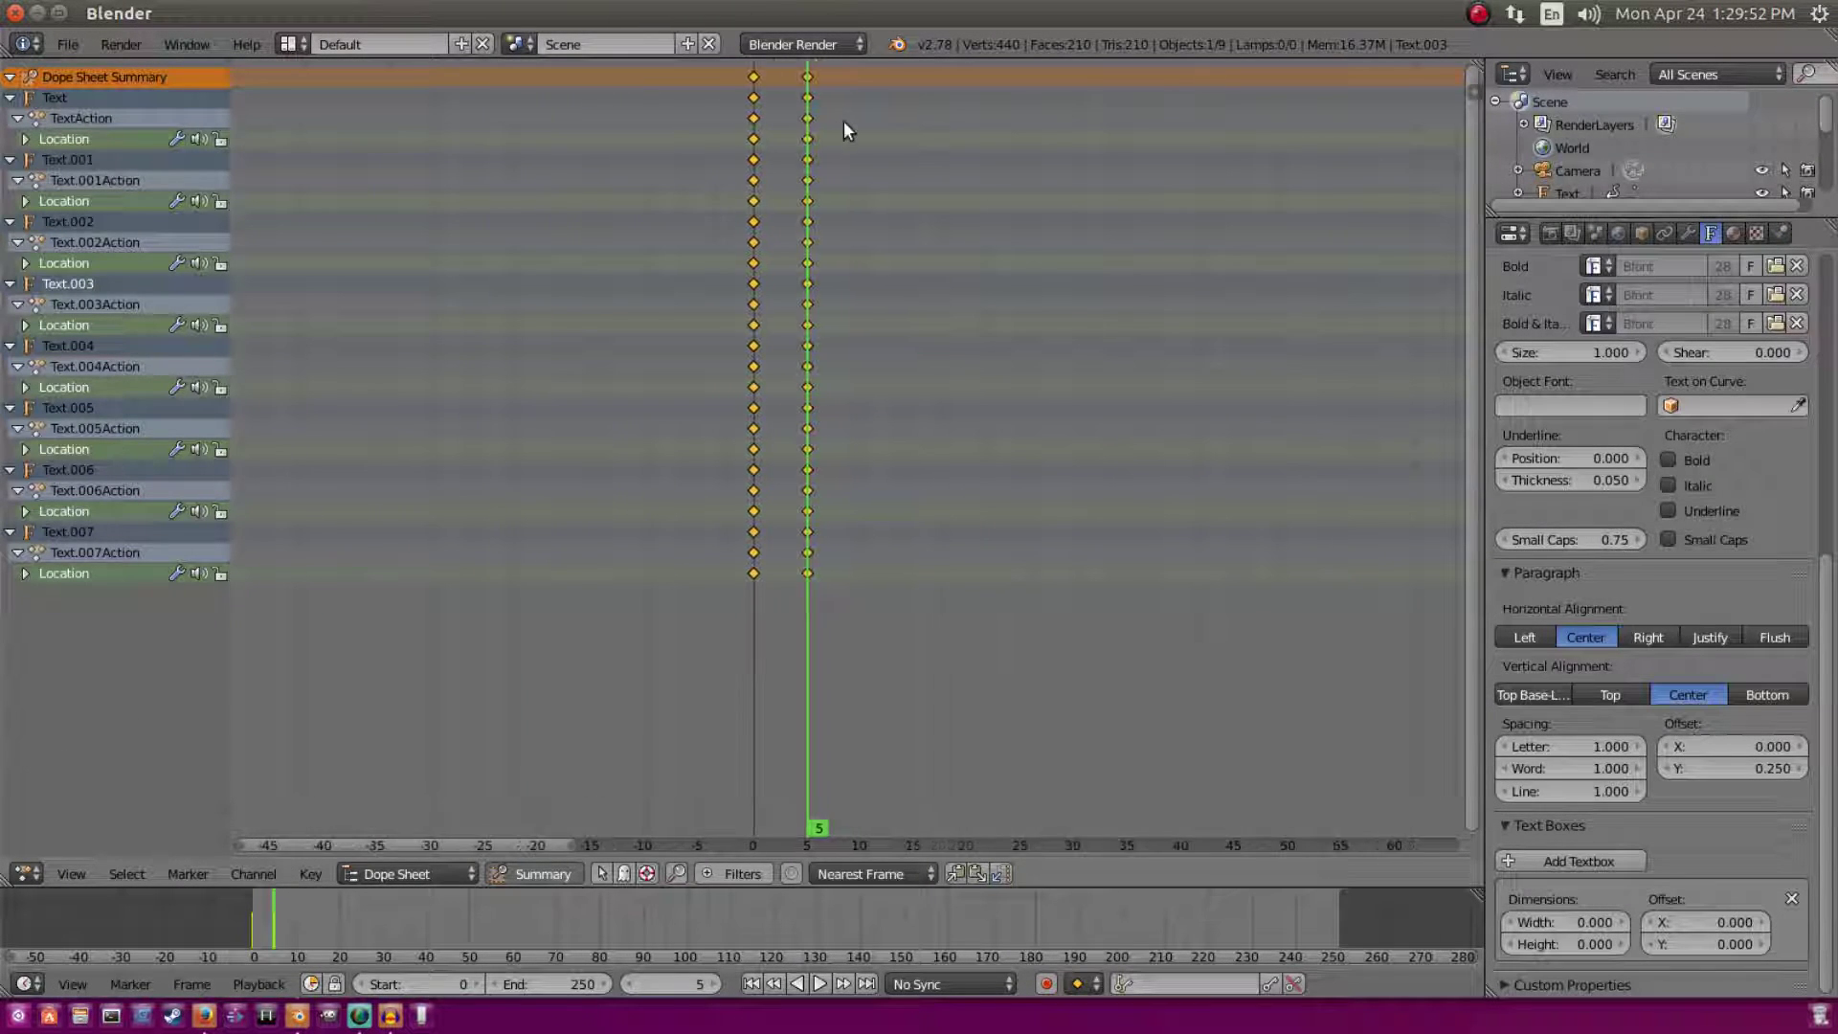
Step: Examine the Text.001 and Text.002 keyframes at frames 0 and 5 in the Dope Sheet
{"action": "scroll", "coordinate": [823, 144], "scroll_direction": "up", "scroll_amount": 2}
{"action": "left_click", "coordinate": [642, 159]}
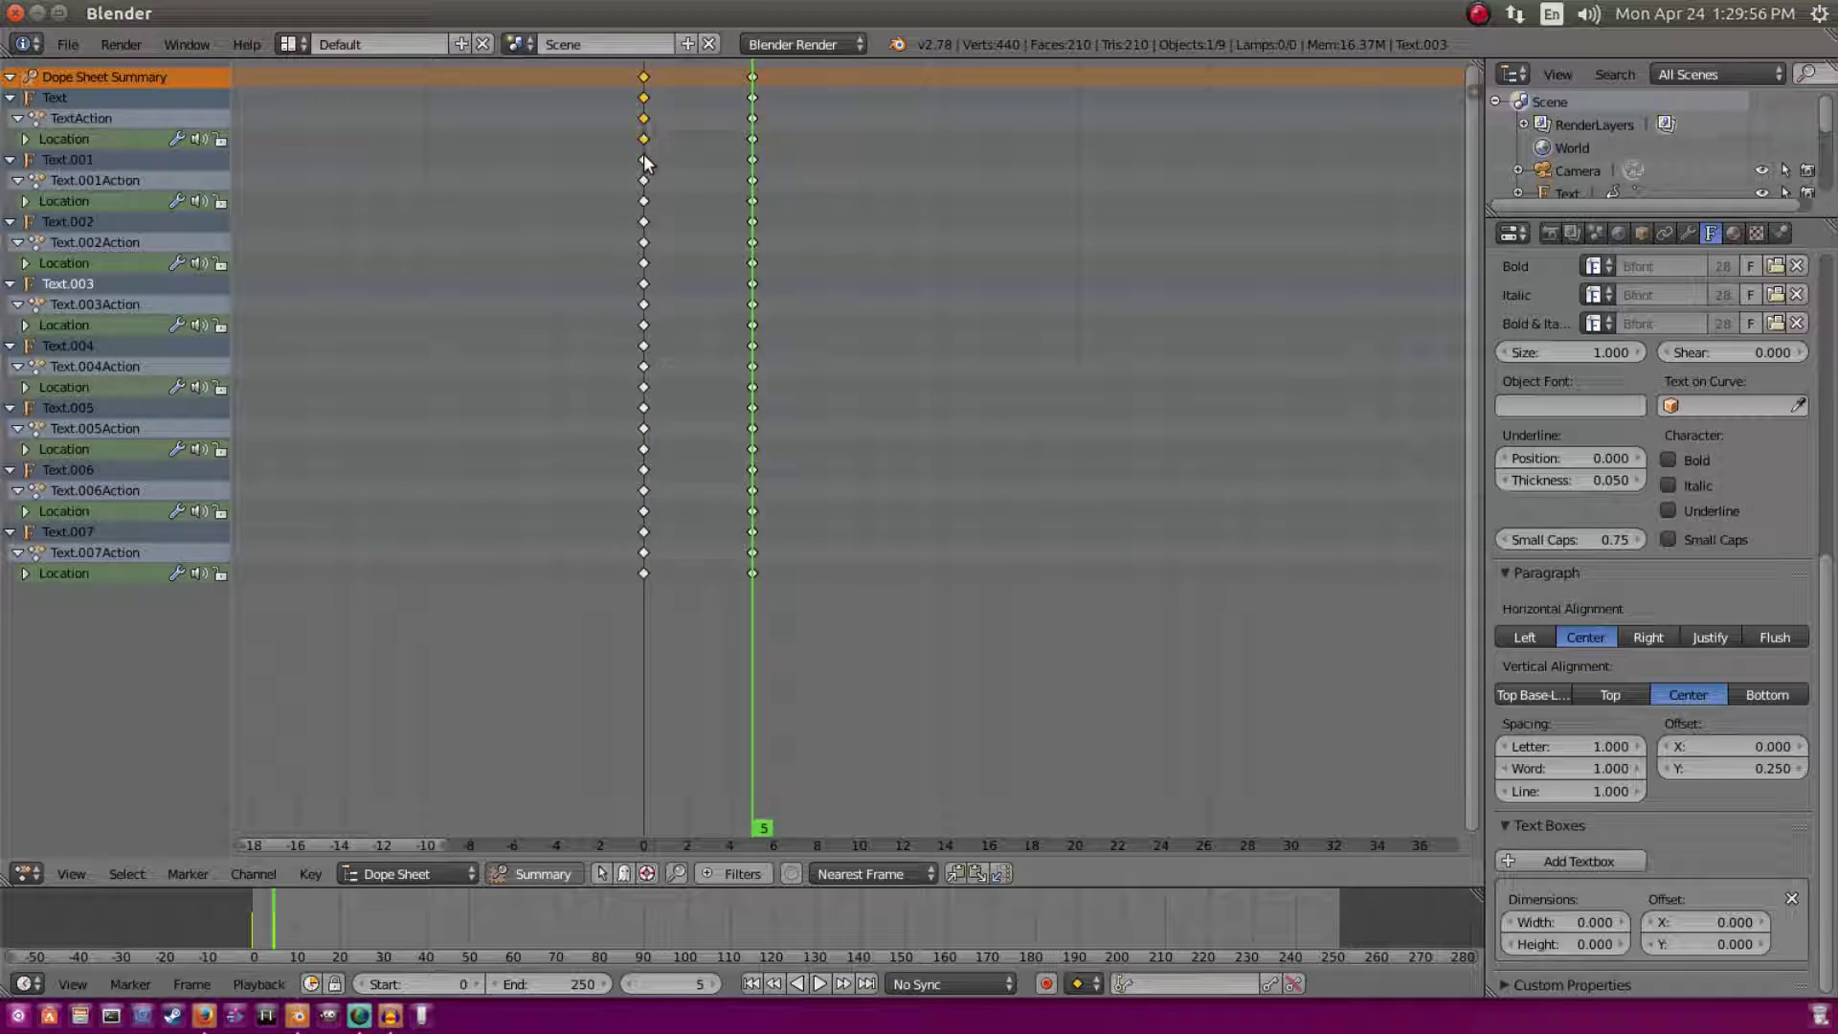
{"action": "left_click", "coordinate": [753, 199]}
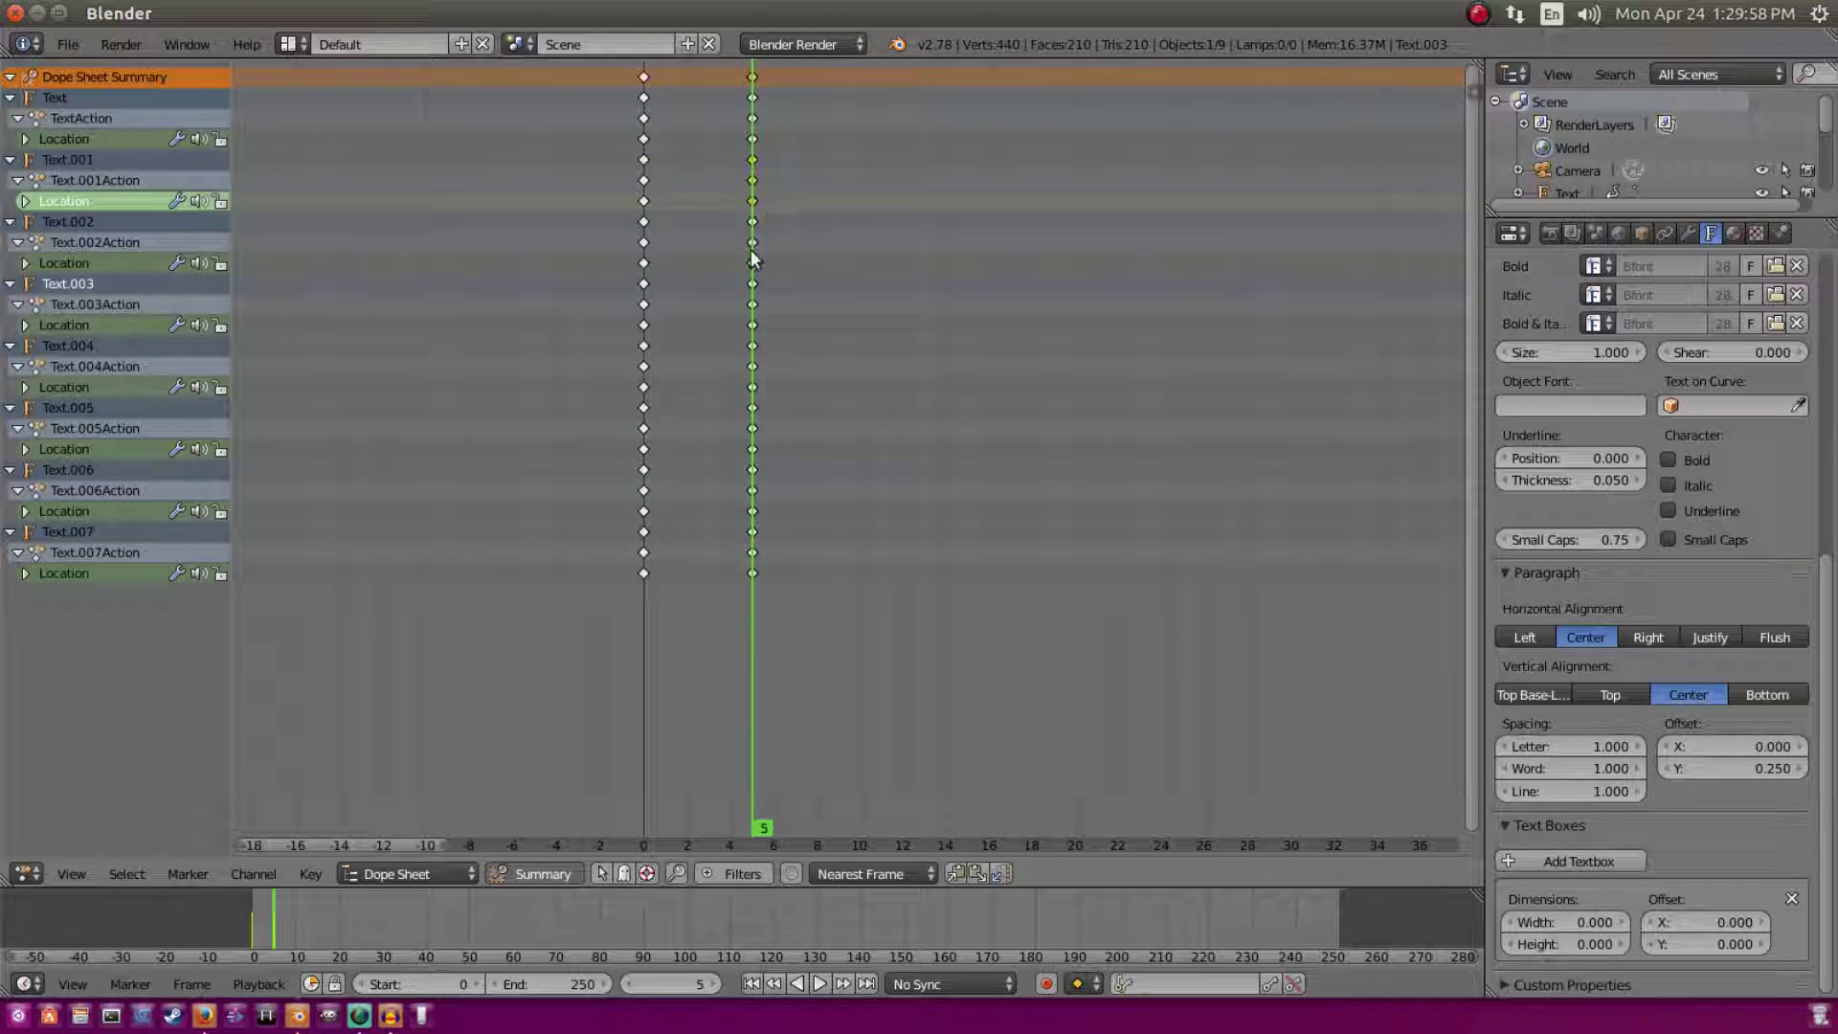
{"action": "left_click", "coordinate": [753, 222]}
{"action": "right_click", "coordinate": [751, 180]}
{"action": "scroll", "coordinate": [752, 180], "scroll_direction": "up", "scroll_amount": 4}
{"action": "left_click", "coordinate": [809, 421]}
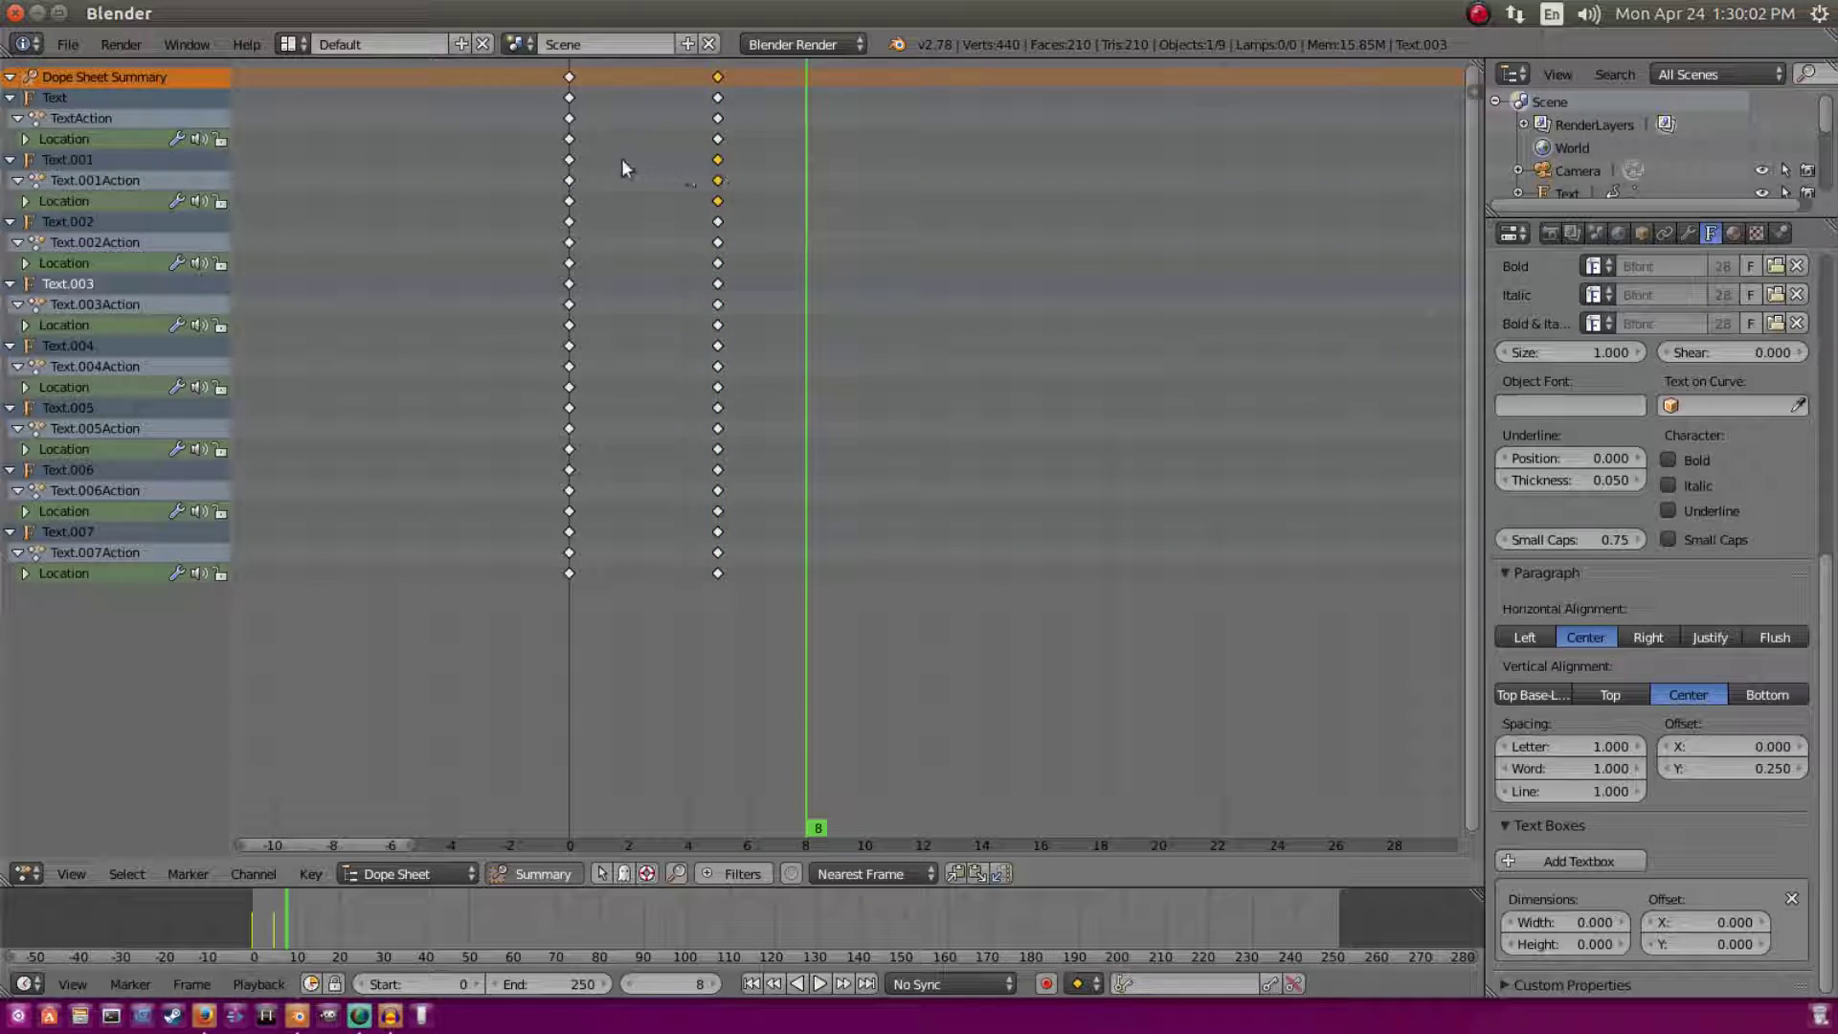
{"action": "left_click", "coordinate": [718, 255]}
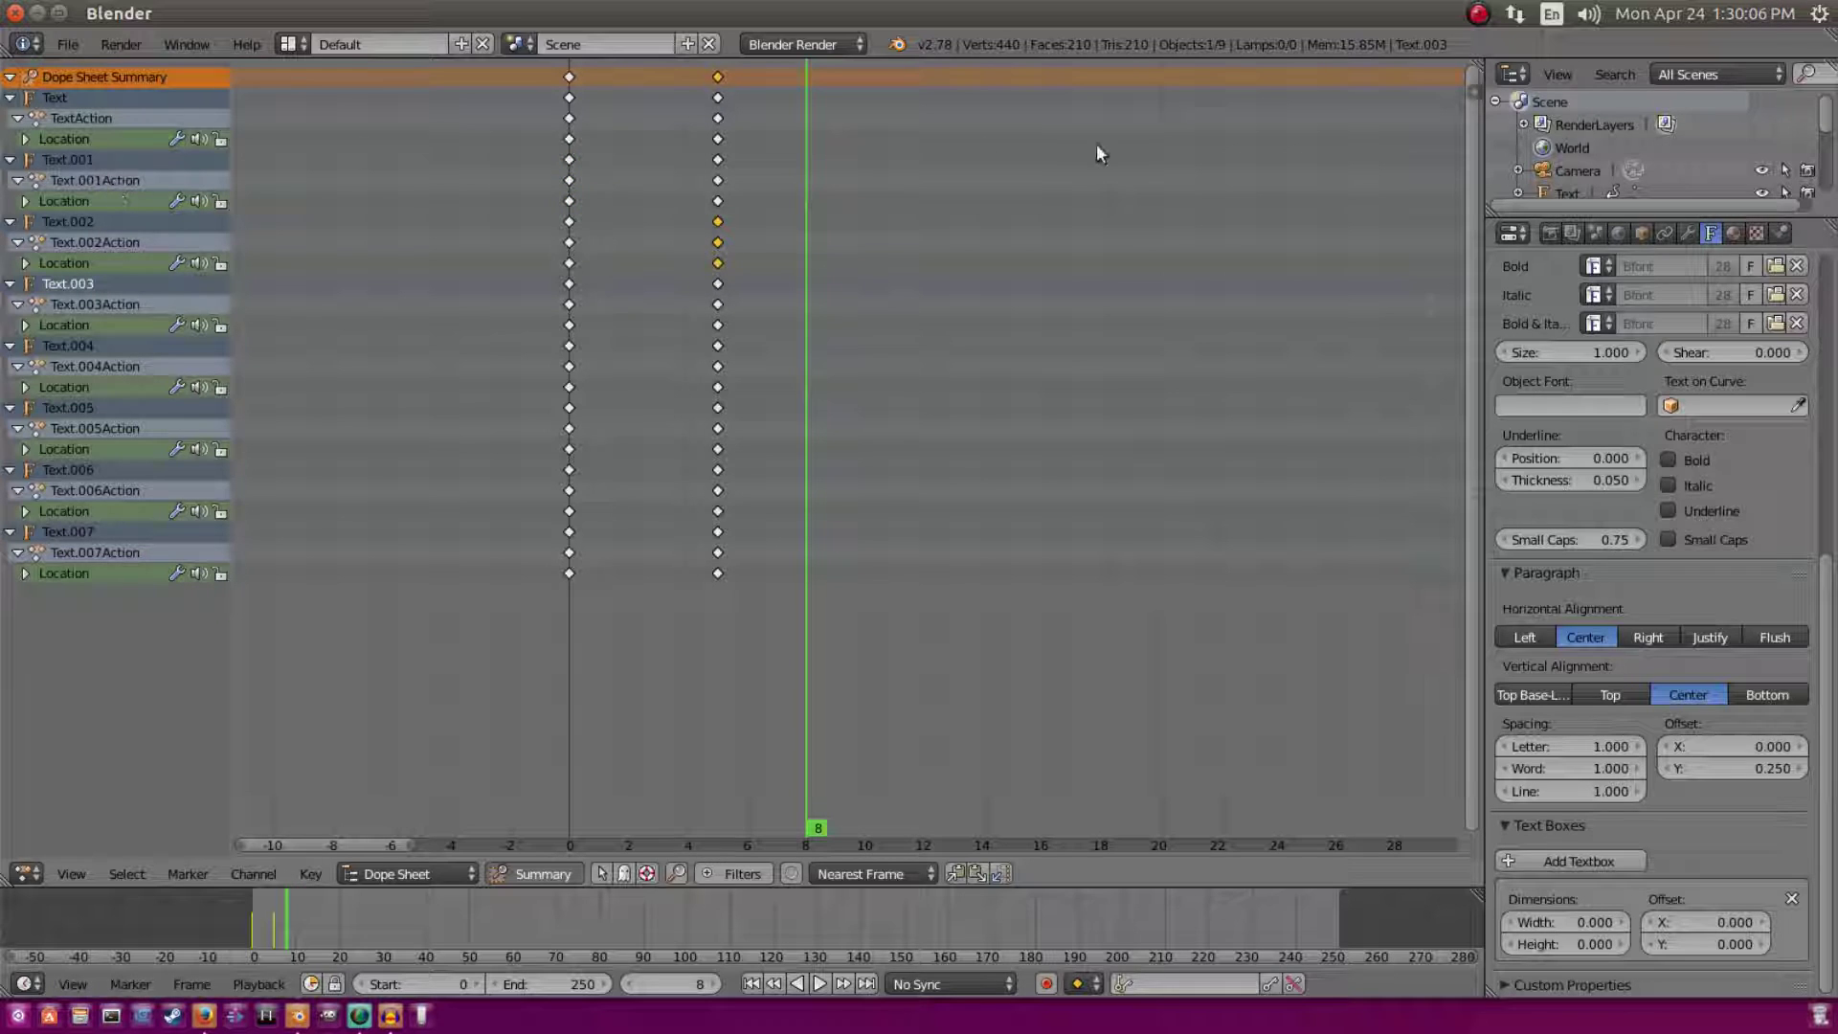
Step: Collapse the channels of all eight text objects, Text to Text.007, to one row each
{"action": "left_click", "coordinate": [10, 98]}
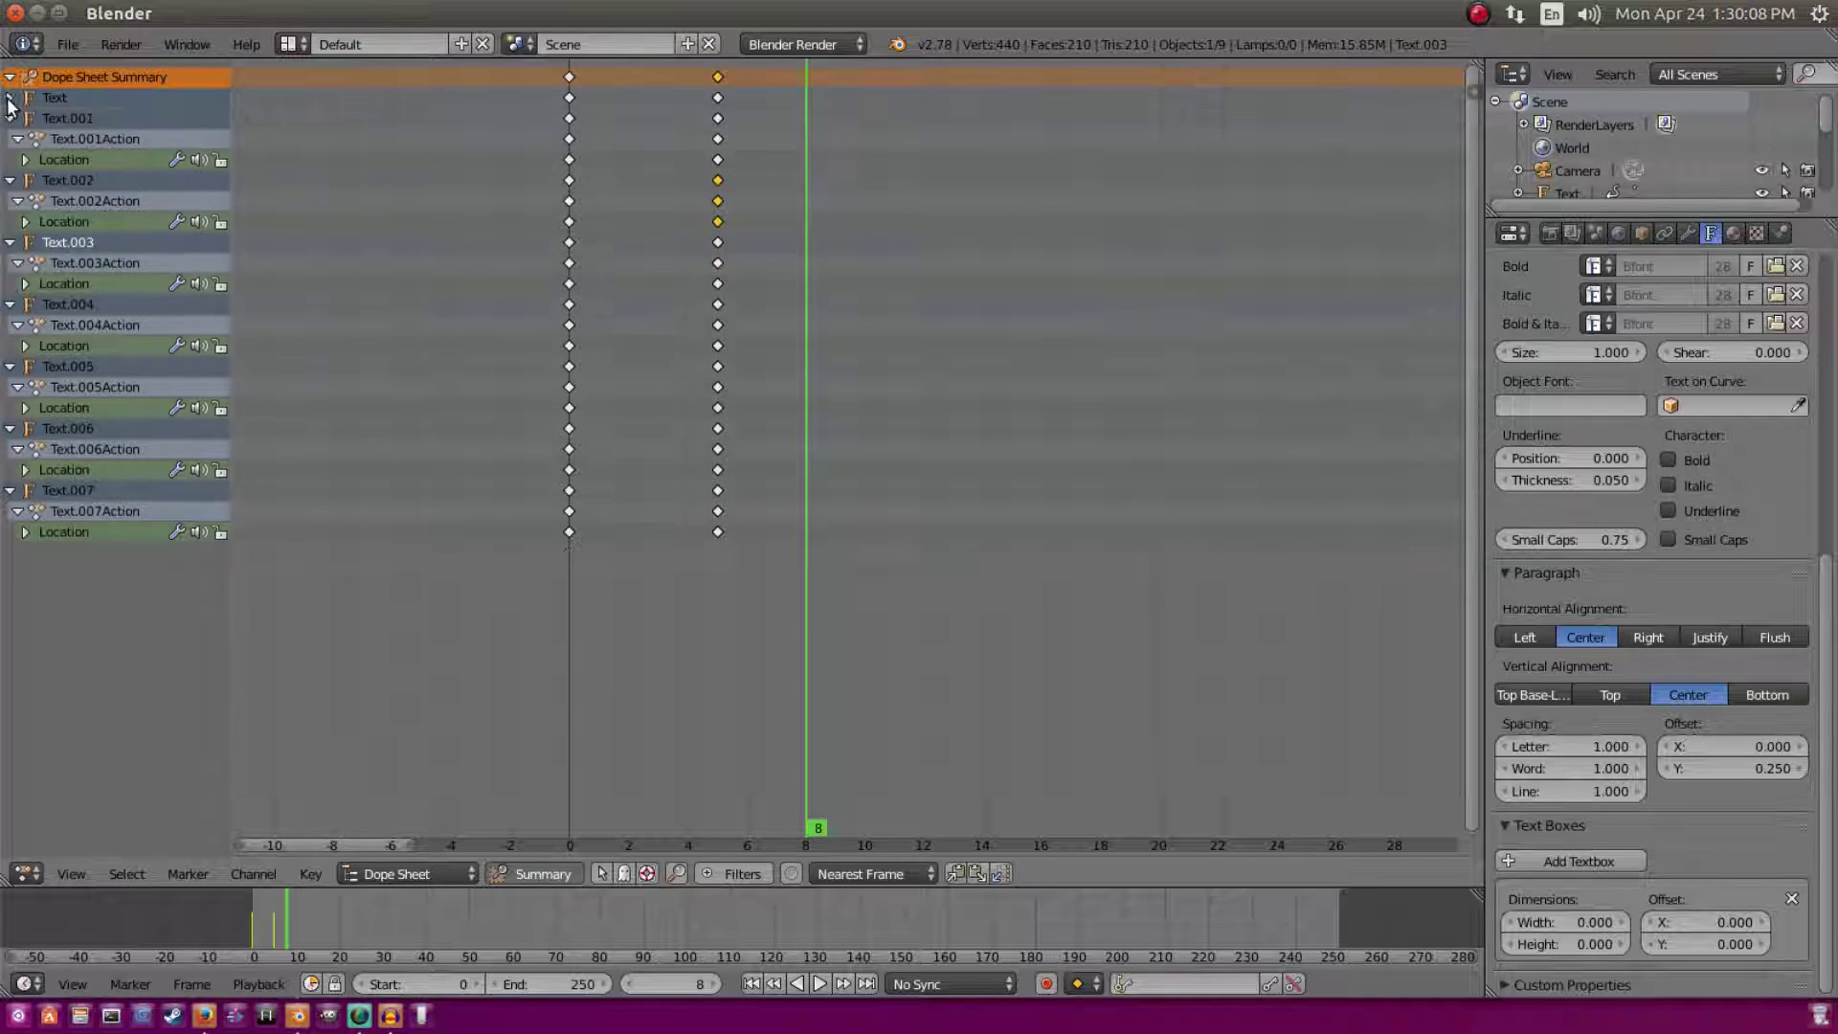
{"action": "left_click", "coordinate": [10, 118]}
{"action": "left_click", "coordinate": [9, 139]}
{"action": "left_click", "coordinate": [9, 159]}
{"action": "left_click", "coordinate": [18, 200]}
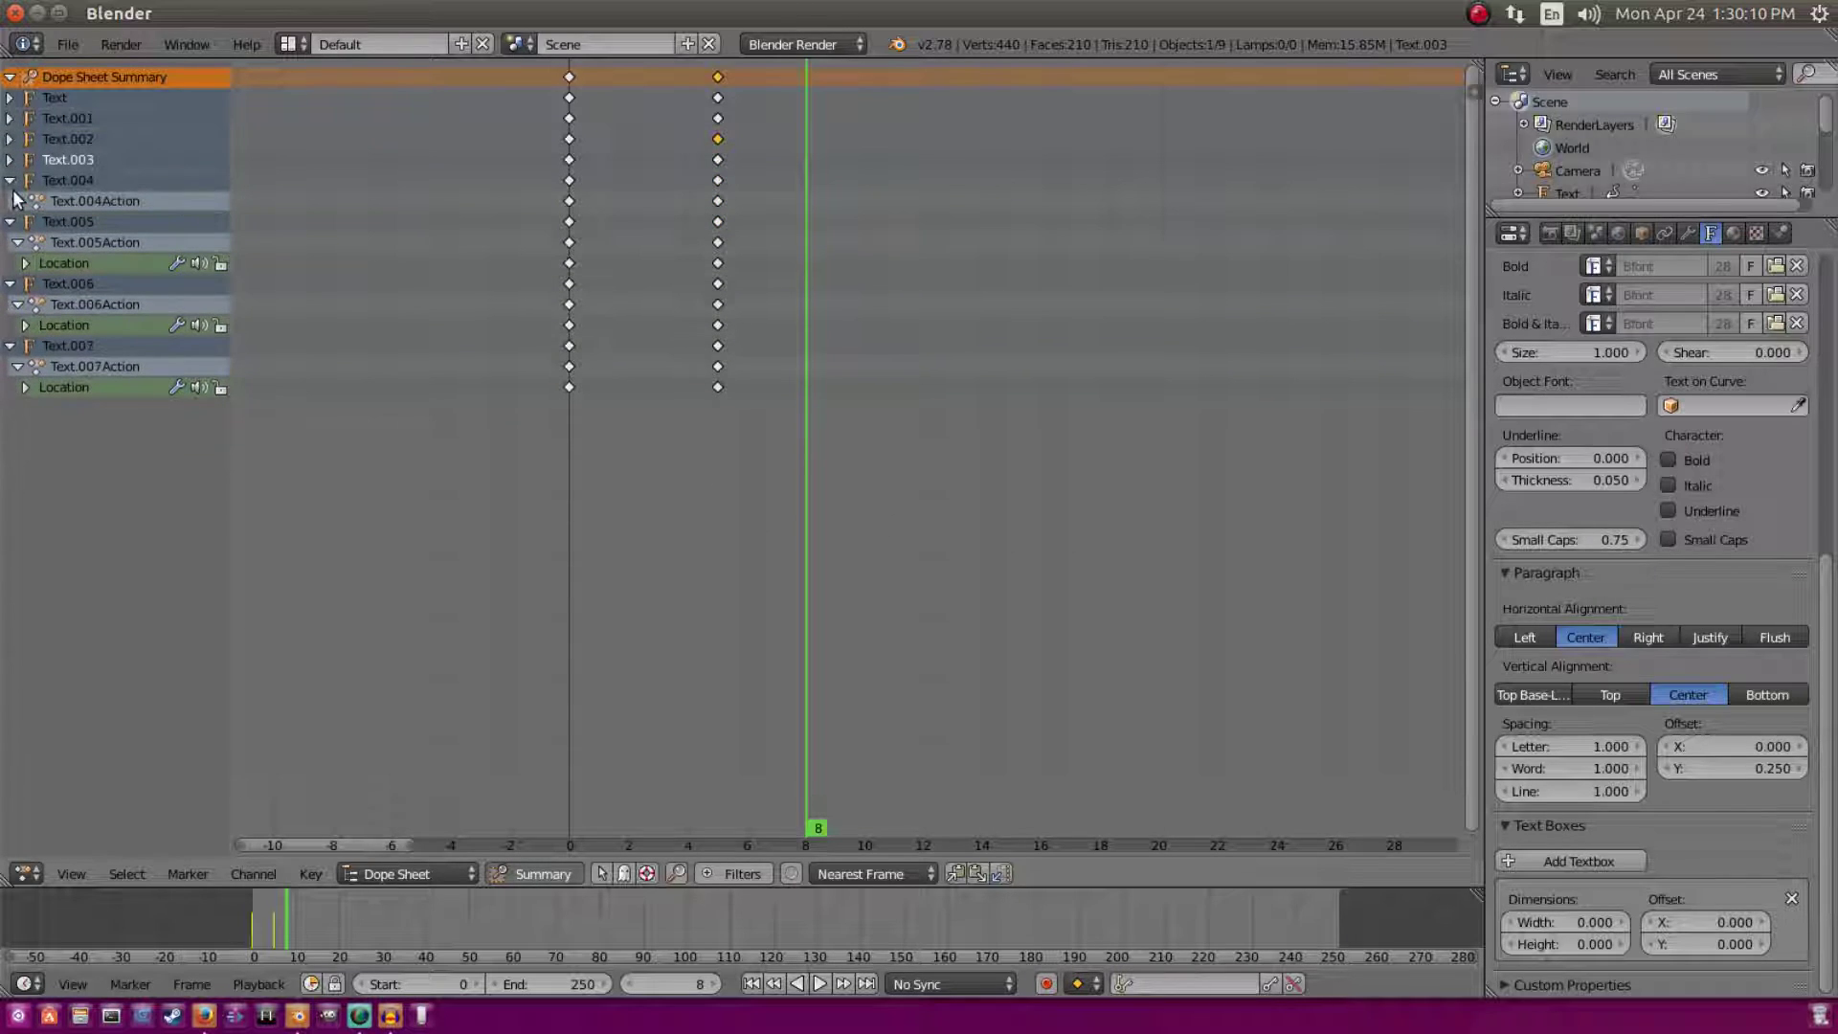
{"action": "left_click", "coordinate": [10, 182]}
{"action": "left_click", "coordinate": [9, 185]}
{"action": "left_click", "coordinate": [9, 185]}
{"action": "left_click", "coordinate": [9, 200]}
{"action": "left_click", "coordinate": [9, 221]}
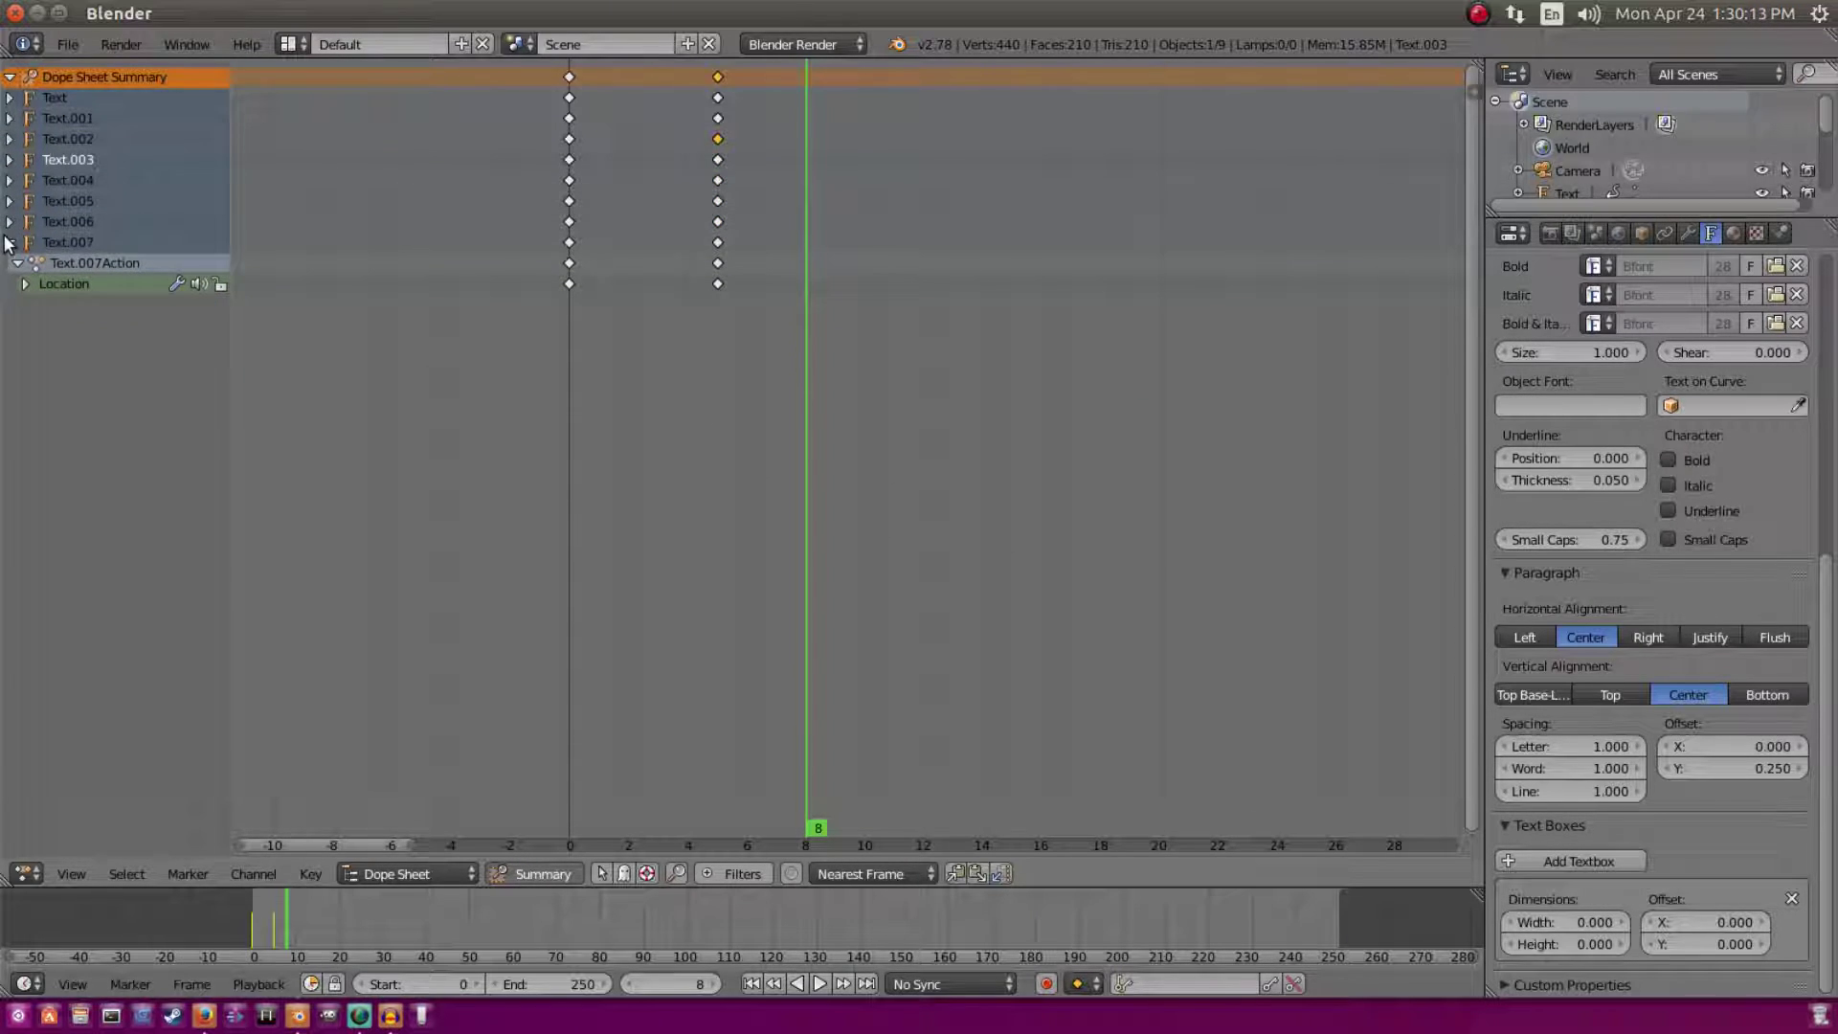
{"action": "left_click", "coordinate": [25, 284]}
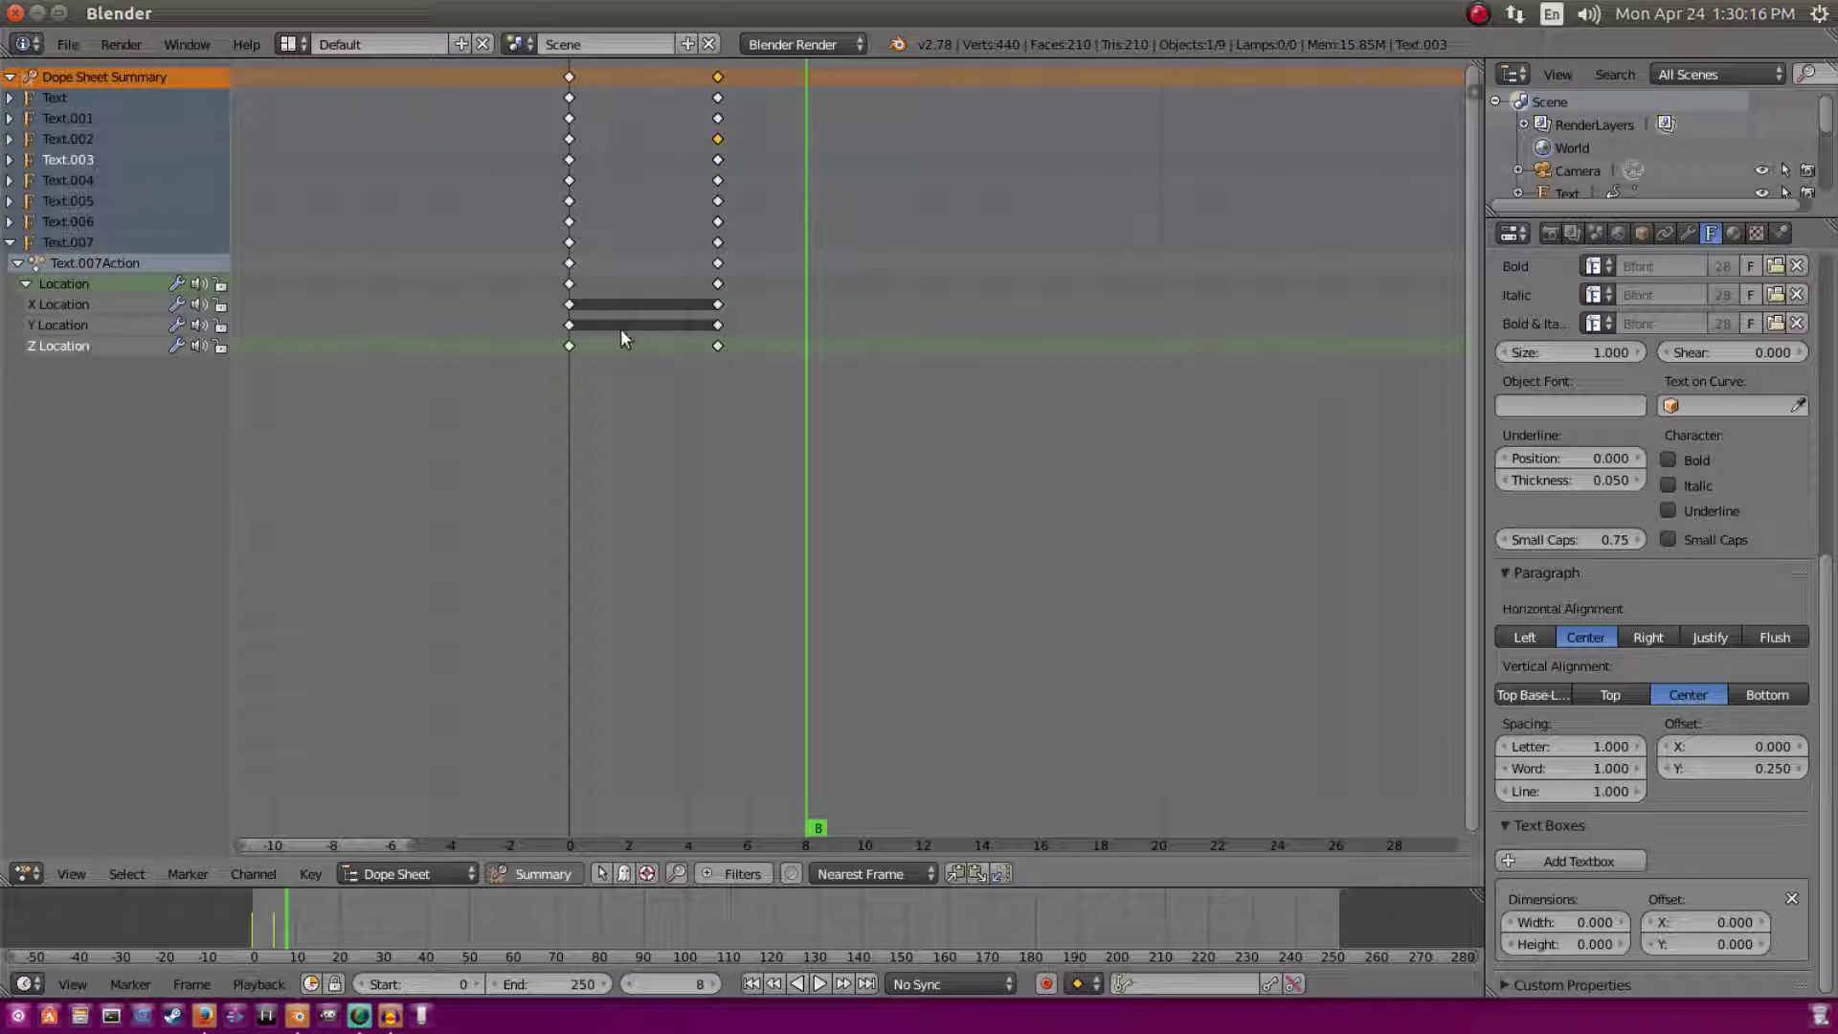
{"action": "left_click", "coordinate": [25, 284]}
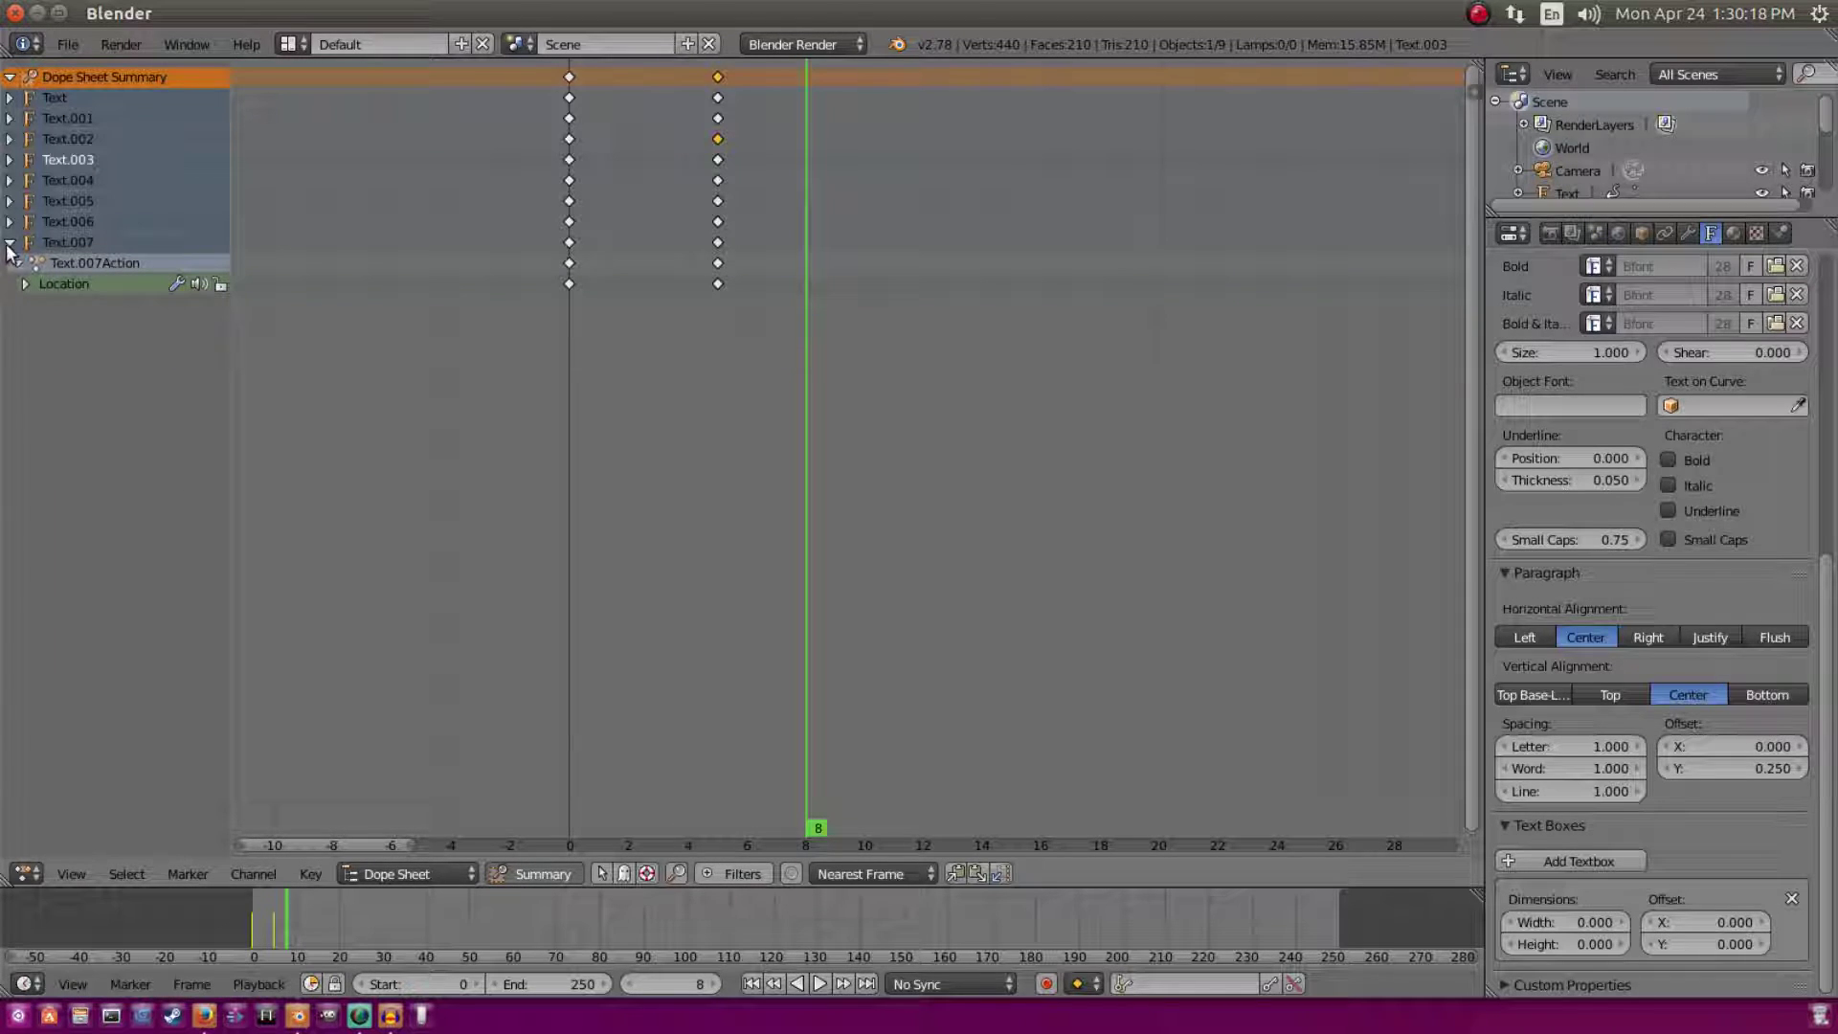
{"action": "left_click", "coordinate": [9, 242]}
Step: Select the keyframes of Text.001 through Text.007 and shift them one frame later, to frames 1 and 6
{"action": "scroll", "coordinate": [592, 125], "scroll_direction": "up", "scroll_amount": 5}
{"action": "middle_click_drag", "start_coordinate": [578, 129], "coordinate": [796, 153]}
{"action": "scroll", "coordinate": [795, 153], "scroll_direction": "up", "scroll_amount": 3}
{"action": "scroll", "coordinate": [795, 154], "scroll_direction": "up", "scroll_amount": 4}
{"action": "middle_click_drag", "start_coordinate": [379, 129], "coordinate": [479, 125]}
{"action": "right_click", "coordinate": [1011, 120]}
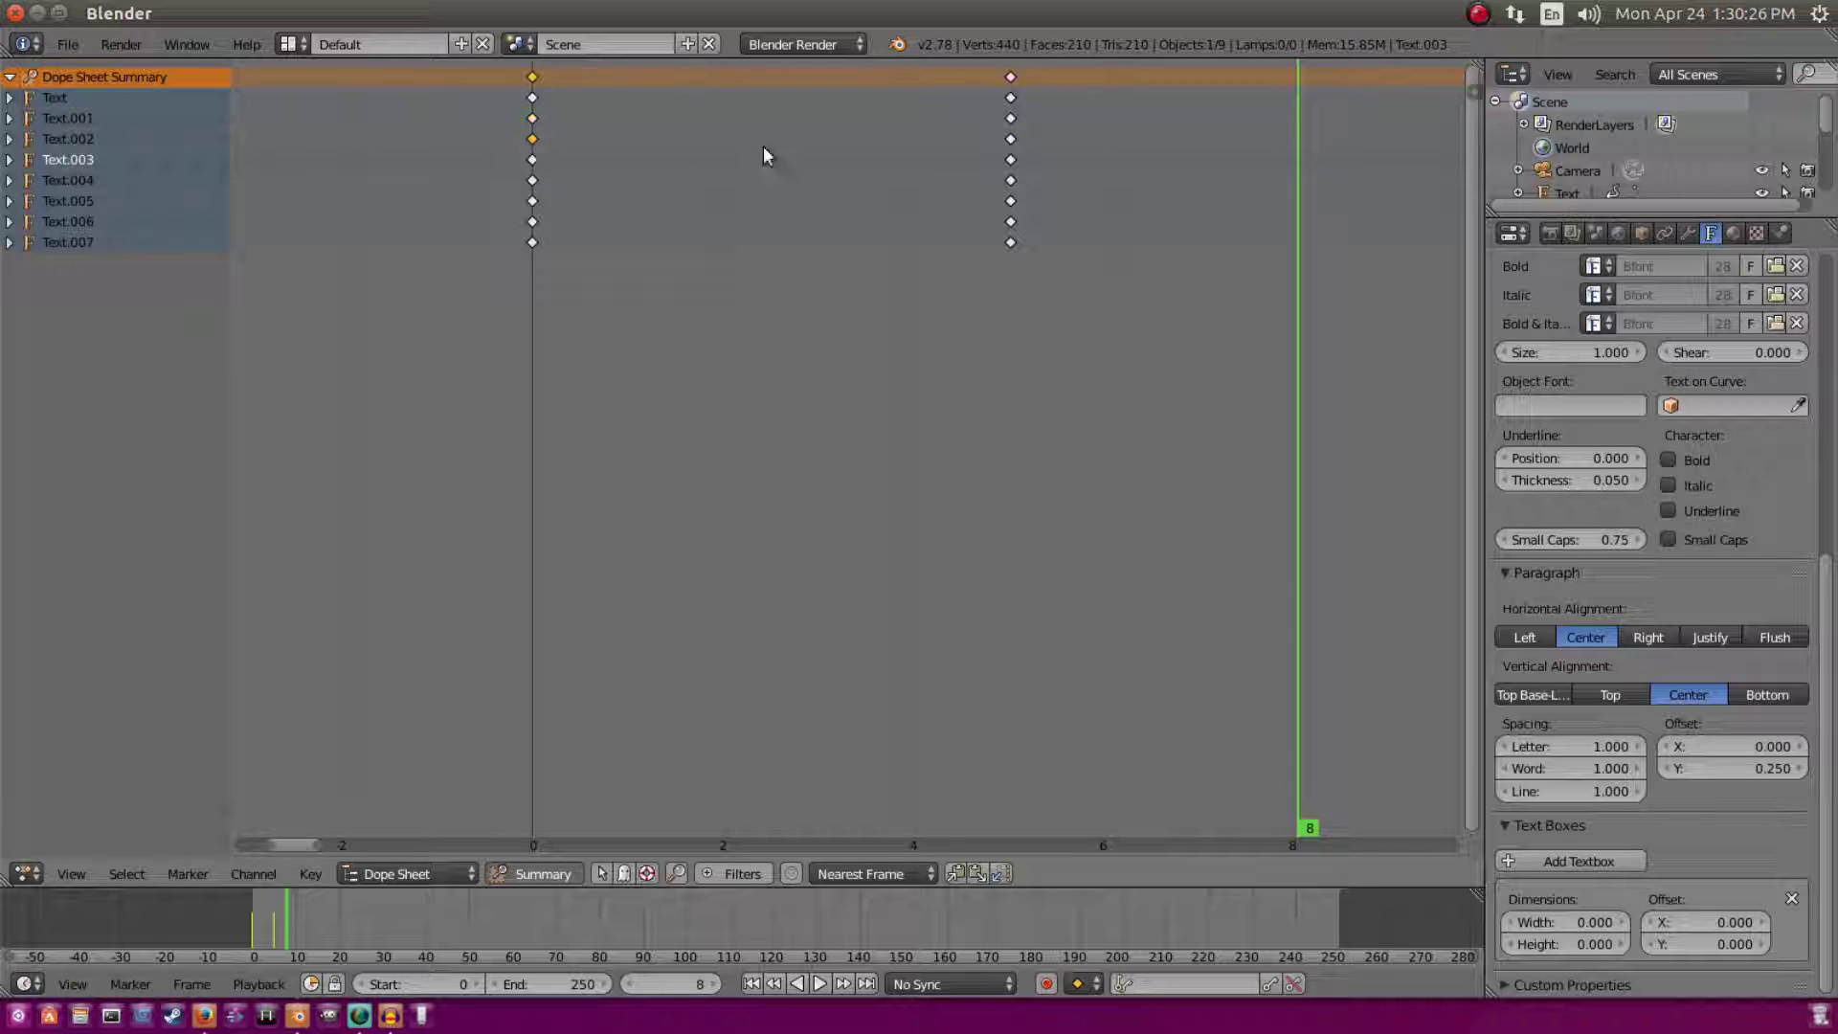
{"action": "right_click", "coordinate": [1007, 144]}
{"action": "right_click", "coordinate": [1009, 119], "text": "shift"}
{"action": "left_click_drag", "start_coordinate": [523, 136], "coordinate": [1105, 325]}
{"action": "key", "text": "g"}
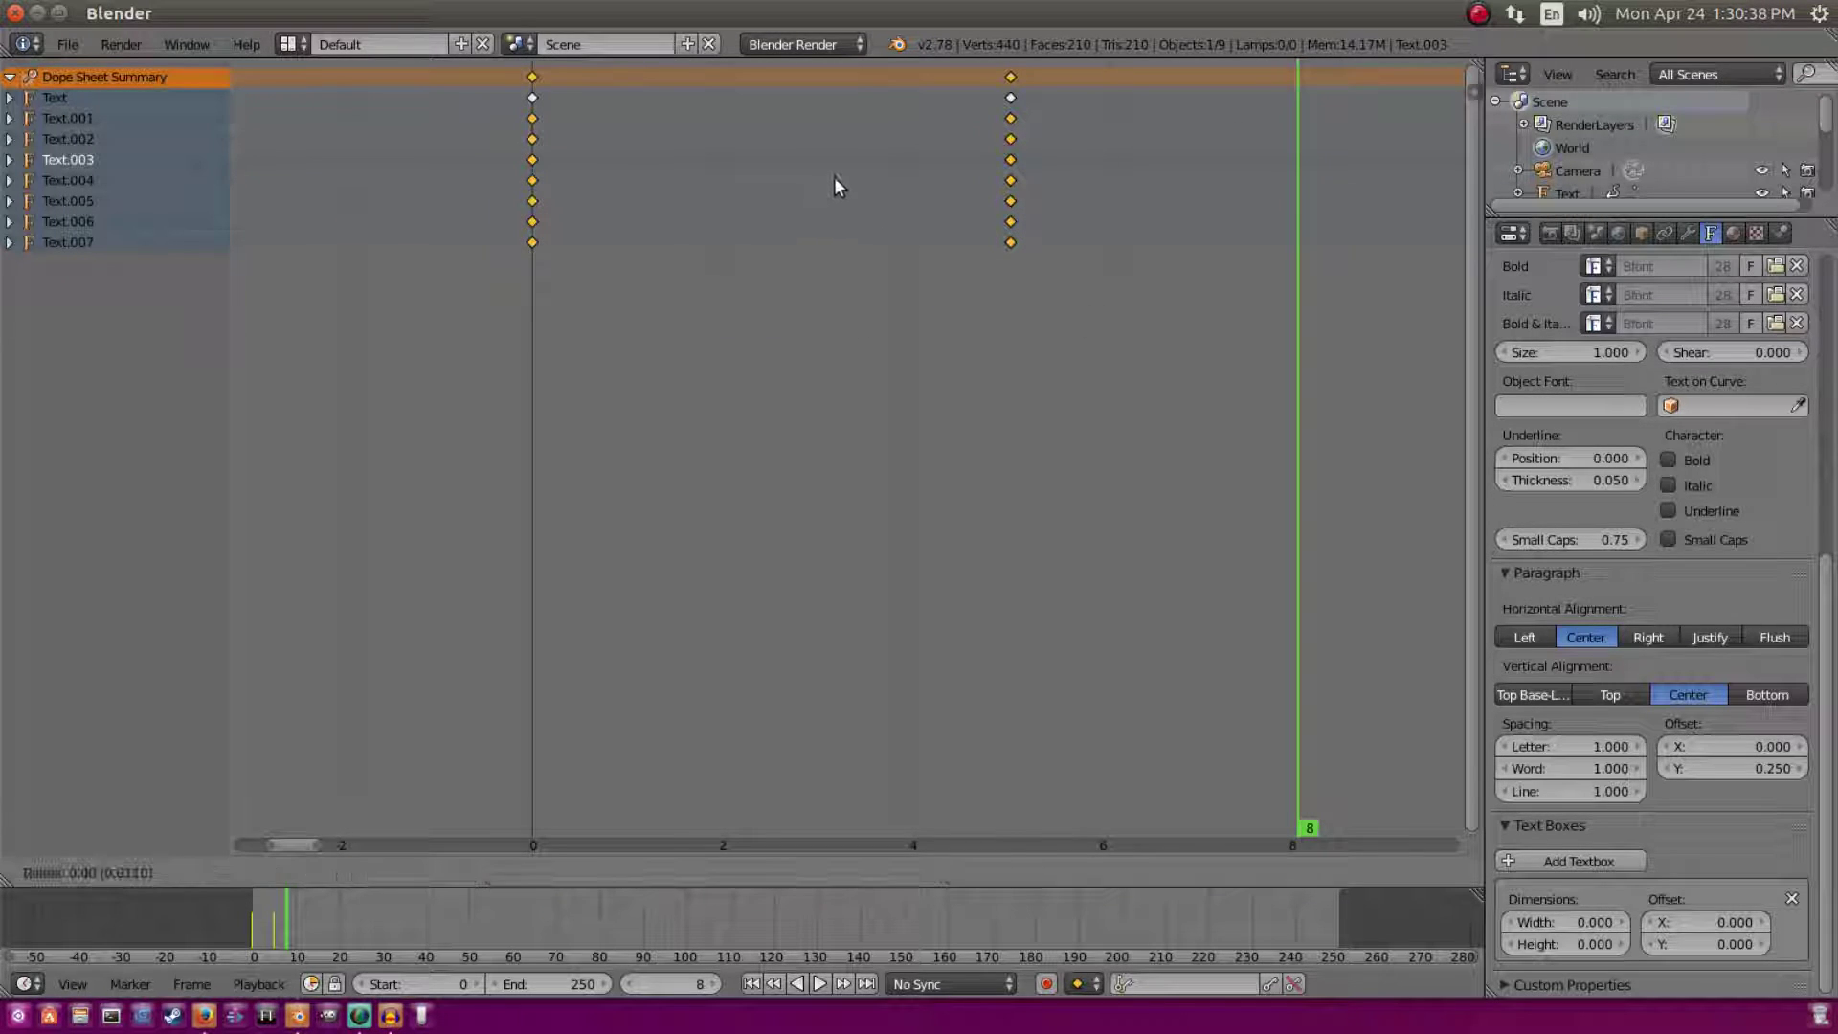
{"action": "left_click", "coordinate": [917, 165]}
{"action": "middle_click_drag", "start_coordinate": [917, 164], "coordinate": [875, 182]}
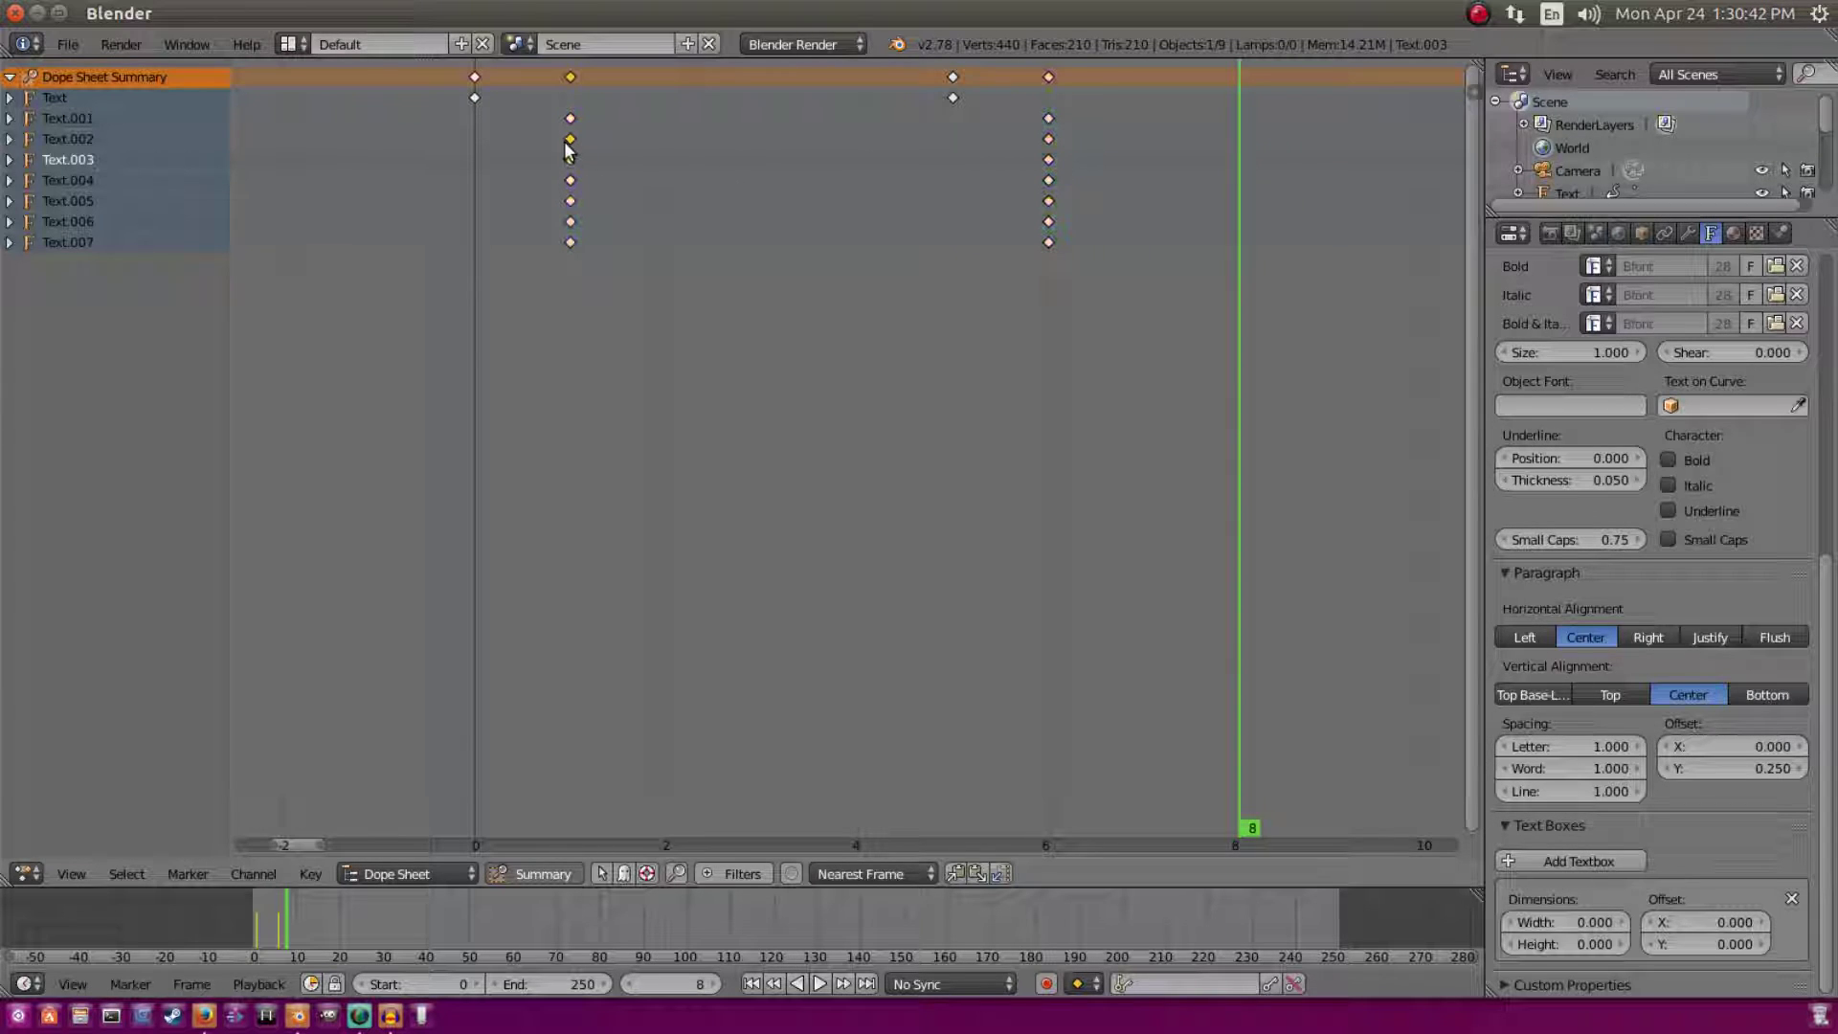
Step: Shift the keyframes of Text.002 through Text.007 one frame later, to frames 2 and 7
{"action": "left_click_drag", "start_coordinate": [566, 136], "coordinate": [1187, 283]}
{"action": "key", "text": "g"}
{"action": "left_click", "coordinate": [896, 180]}
{"action": "middle_click_drag", "start_coordinate": [705, 178], "coordinate": [494, 175]}
Step: Shift the keyframes of Text.003 through Text.007 one frame later, to frames 3 and 8
{"action": "key", "text": "a"}
{"action": "key", "text": "b"}
{"action": "left_click_drag", "start_coordinate": [447, 155], "coordinate": [1033, 320]}
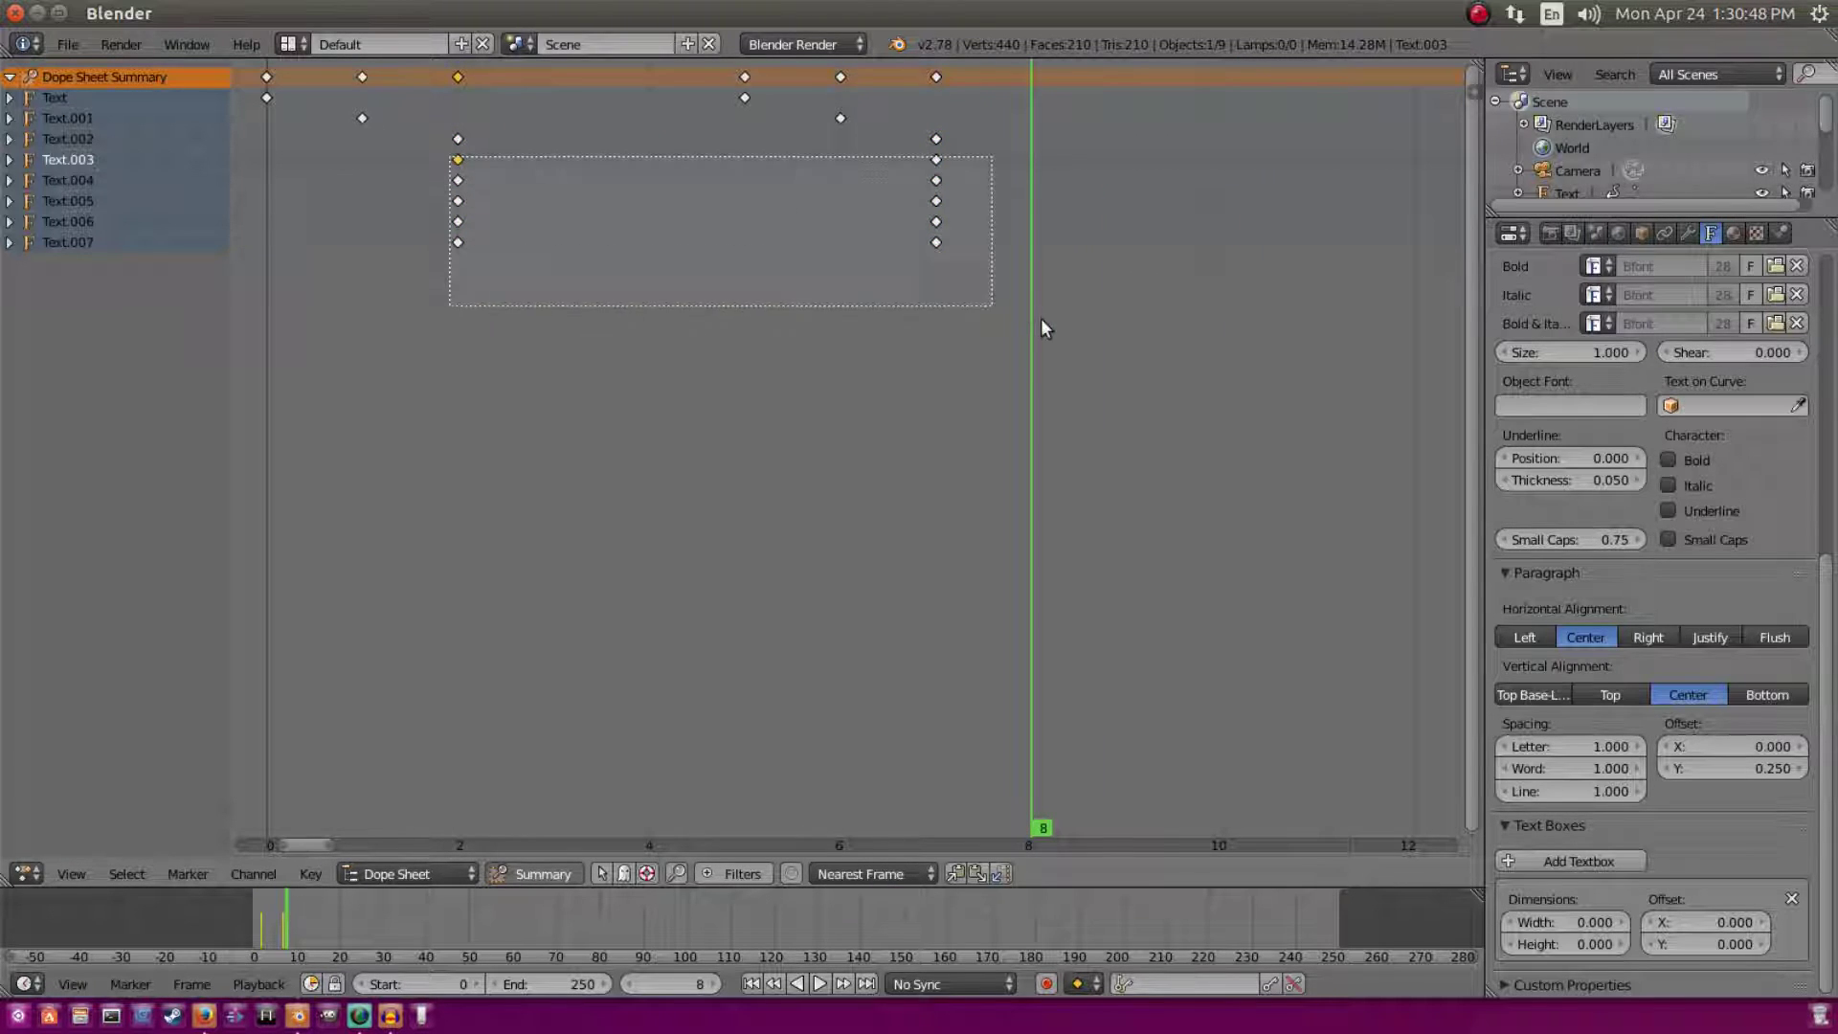
{"action": "key", "text": "g"}
{"action": "left_click", "coordinate": [646, 186]}
Step: Shift the keyframes of Text.004 through Text.007 one frame later, to frames 4 and 9
{"action": "scroll", "coordinate": [574, 192], "scroll_direction": "down", "scroll_amount": 1}
{"action": "left_click", "coordinate": [573, 181]}
{"action": "key", "text": "b"}
{"action": "left_click_drag", "start_coordinate": [573, 168], "coordinate": [1139, 273]}
{"action": "key", "text": "g"}
{"action": "left_click", "coordinate": [903, 191]}
{"action": "middle_click_drag", "start_coordinate": [903, 187], "coordinate": [755, 212]}
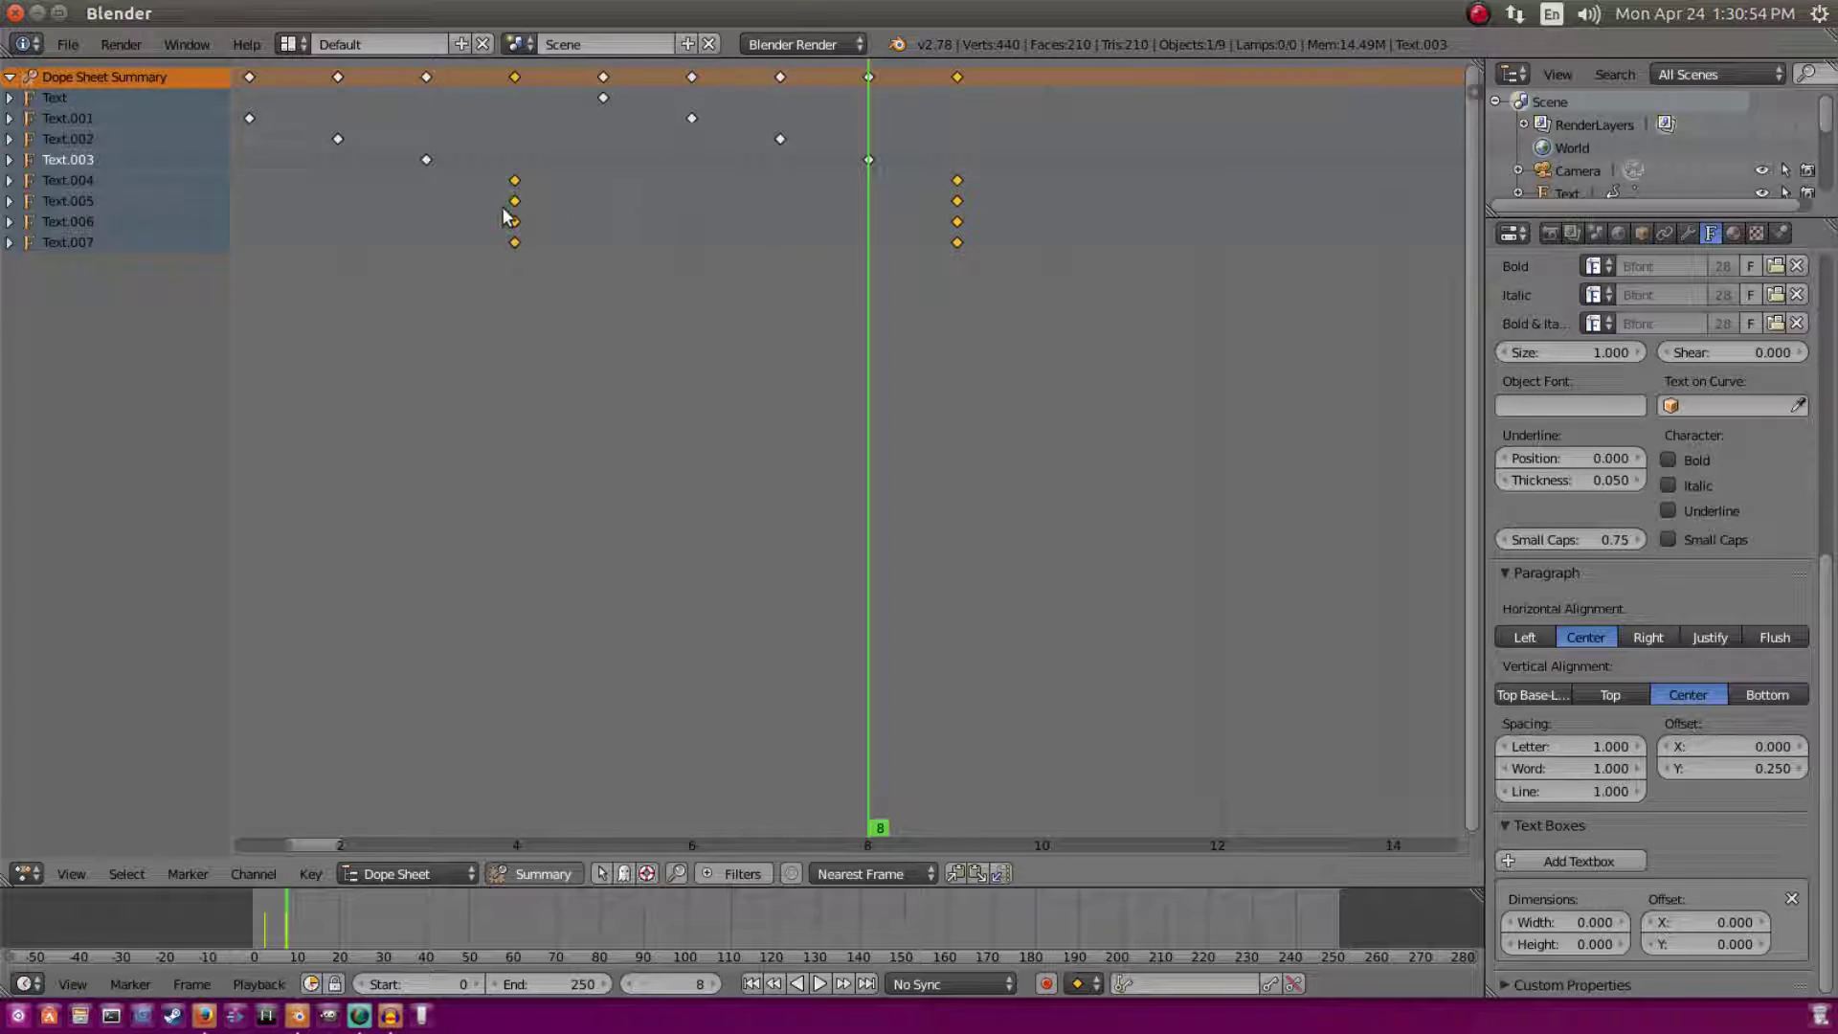
Step: Shift the keyframes of Text.005 through Text.007 one frame later, to frames 5 and 10
{"action": "key", "text": "b"}
{"action": "left_click_drag", "start_coordinate": [508, 194], "coordinate": [1148, 306]}
{"action": "key", "text": "g"}
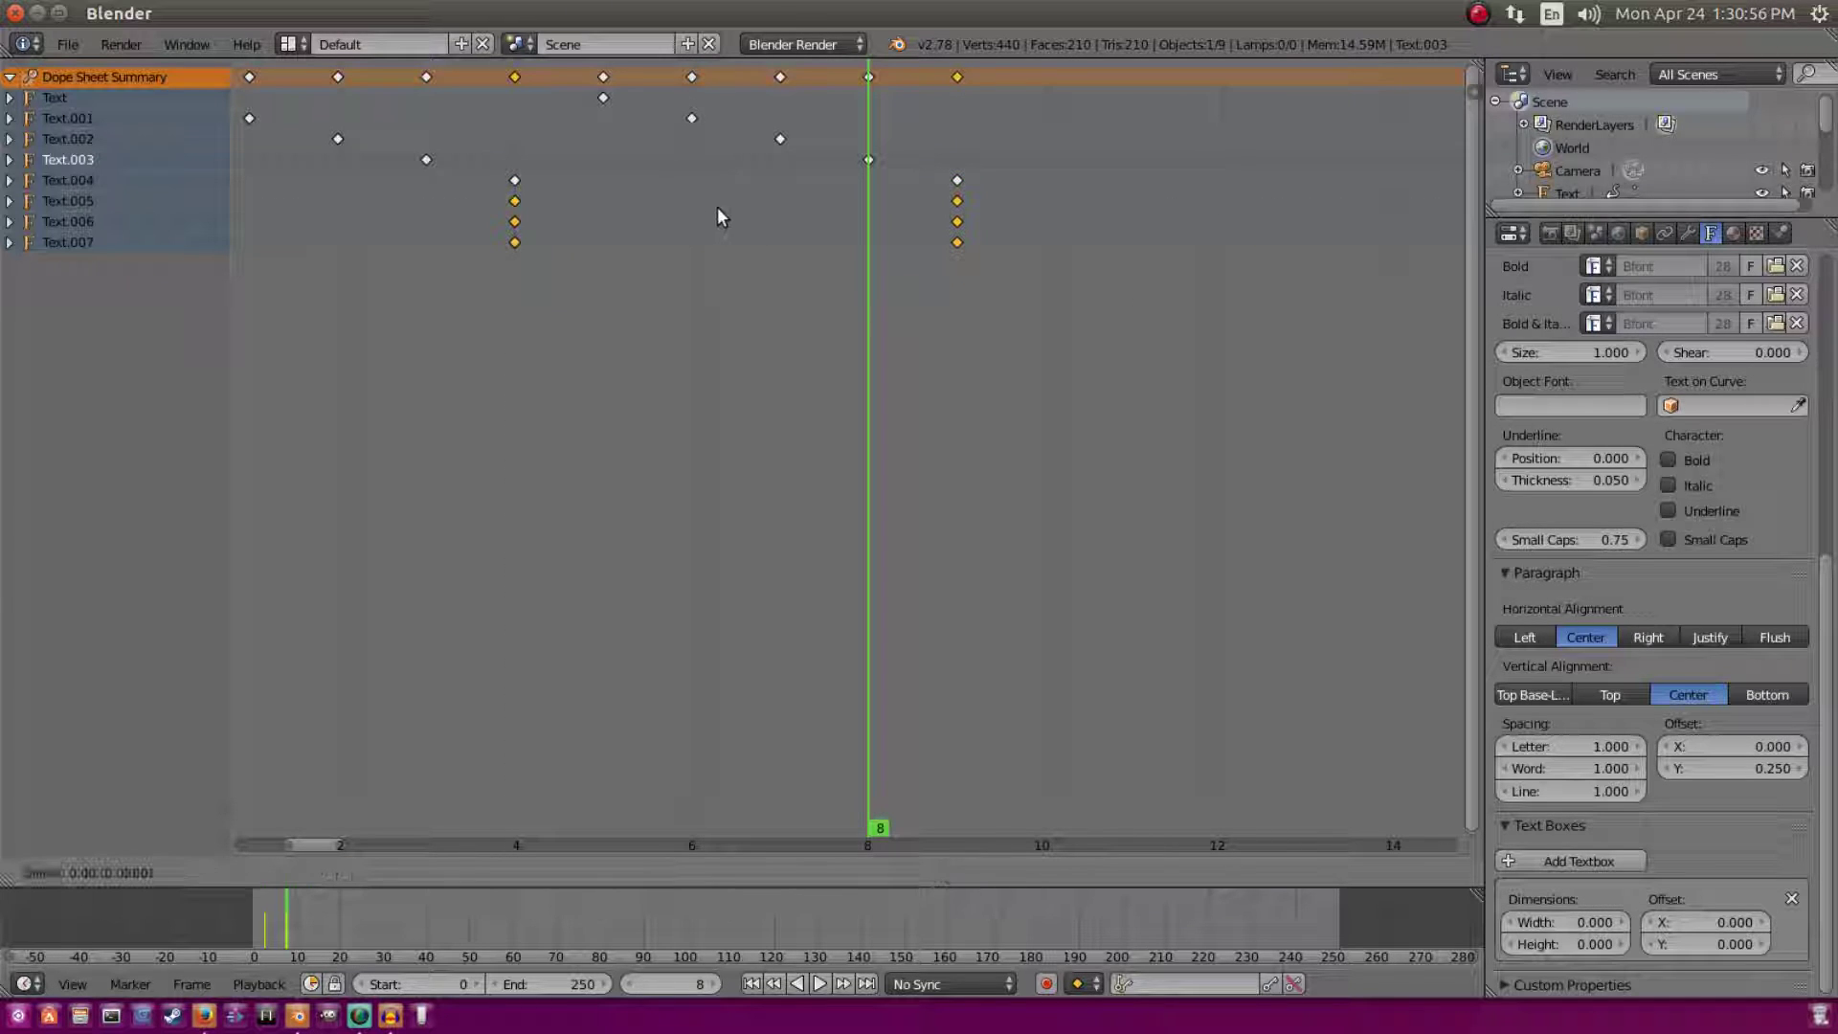
{"action": "left_click", "coordinate": [776, 214]}
Step: Shift the keyframes of Text.006 and Text.007 one frame later
{"action": "key", "text": "b"}
{"action": "left_click_drag", "start_coordinate": [600, 217], "coordinate": [1116, 281]}
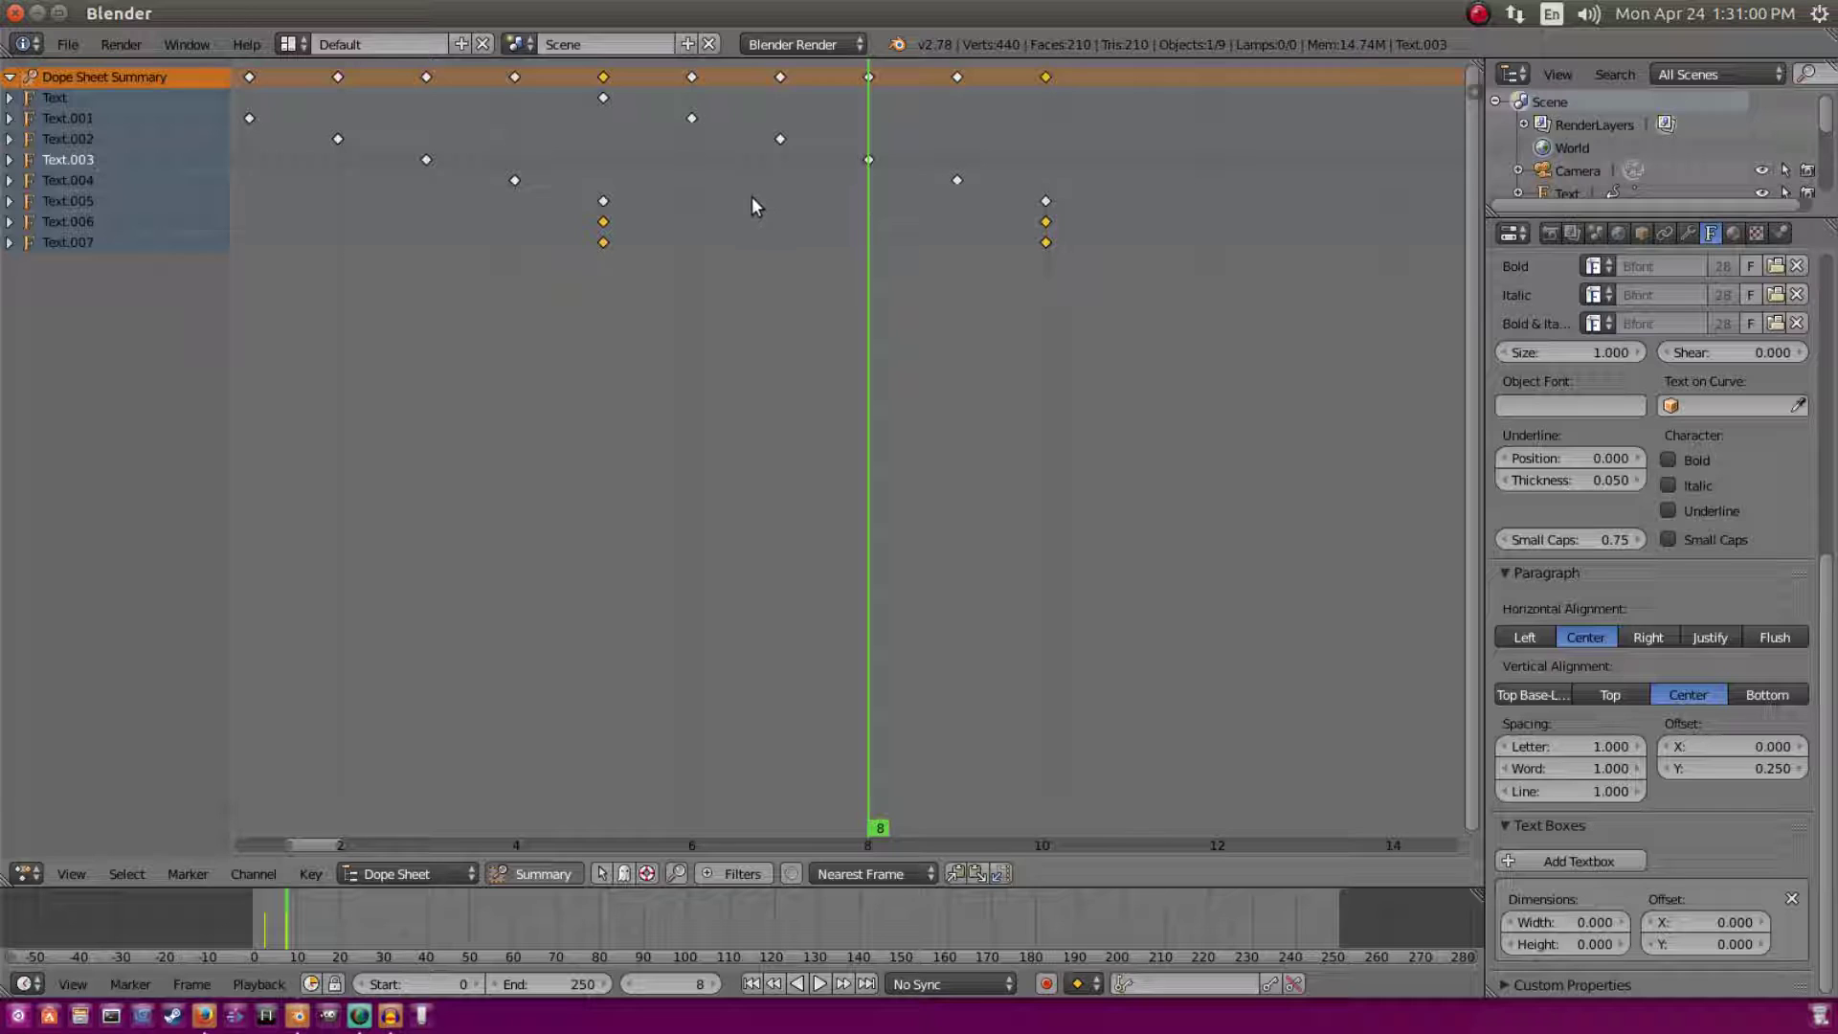
{"action": "key", "text": "g"}
{"action": "left_click", "coordinate": [862, 202]}
Step: Shift the keyframes of Text.007 alone one frame later
{"action": "key", "text": "a"}
{"action": "right_click", "coordinate": [692, 242], "text": "shift"}
{"action": "key", "text": "g"}
{"action": "left_click", "coordinate": [831, 242]}
Step: Review the staggered keyframes and switch the upper area back to the 3D View
{"action": "scroll", "coordinate": [1036, 349], "scroll_direction": "down", "scroll_amount": 10}
{"action": "scroll", "coordinate": [1026, 383], "scroll_direction": "up", "scroll_amount": 6}
{"action": "scroll", "coordinate": [1051, 508], "scroll_direction": "down", "scroll_amount": 6}
{"action": "scroll", "coordinate": [1082, 402], "scroll_direction": "up", "scroll_amount": 4}
{"action": "middle_click_drag", "start_coordinate": [1090, 370], "coordinate": [1149, 466]}
{"action": "middle_click_drag", "start_coordinate": [1084, 267], "coordinate": [1029, 273]}
{"action": "left_click_drag", "start_coordinate": [819, 296], "coordinate": [1086, 330]}
{"action": "key", "text": "alt+a"}
{"action": "left_click", "coordinate": [25, 872]}
{"action": "left_click", "coordinate": [57, 847]}
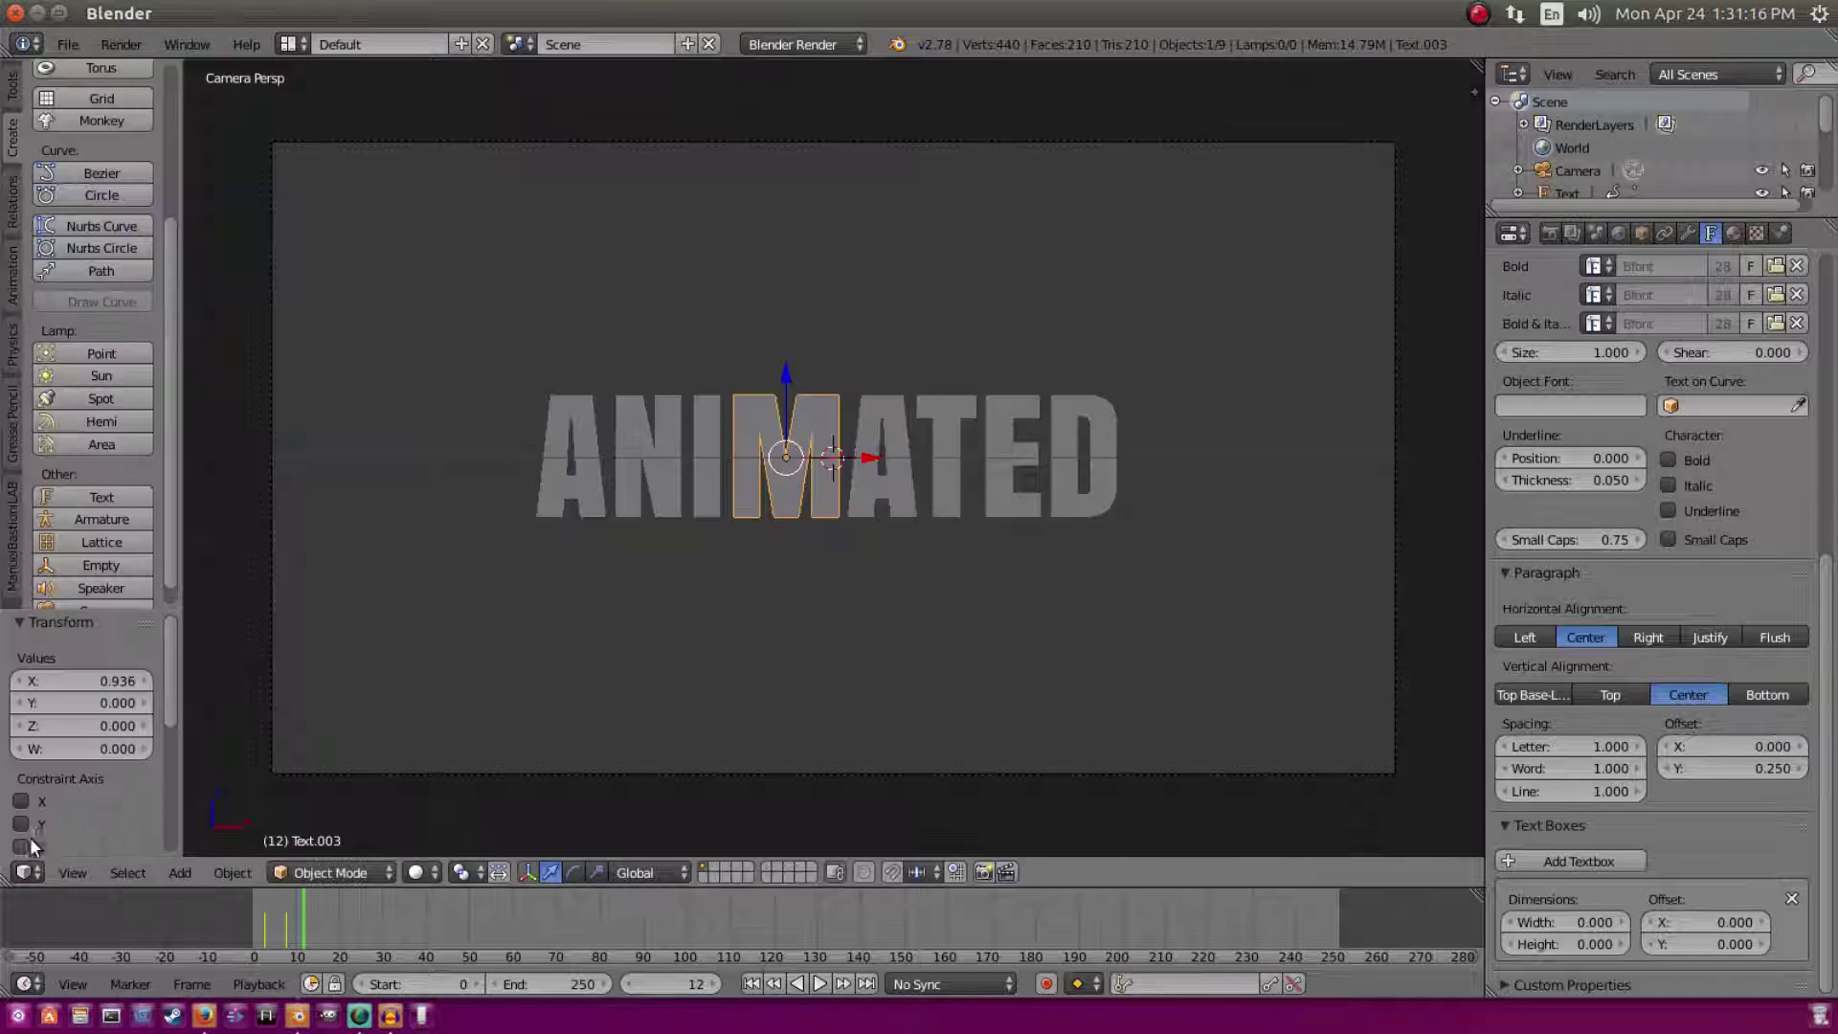
Step: Play the staggered letter animation from the first frame in the camera view
{"action": "key", "text": "alt+a"}
{"action": "left_click_drag", "start_coordinate": [294, 921], "coordinate": [240, 948]}
{"action": "left_click", "coordinate": [819, 982]}
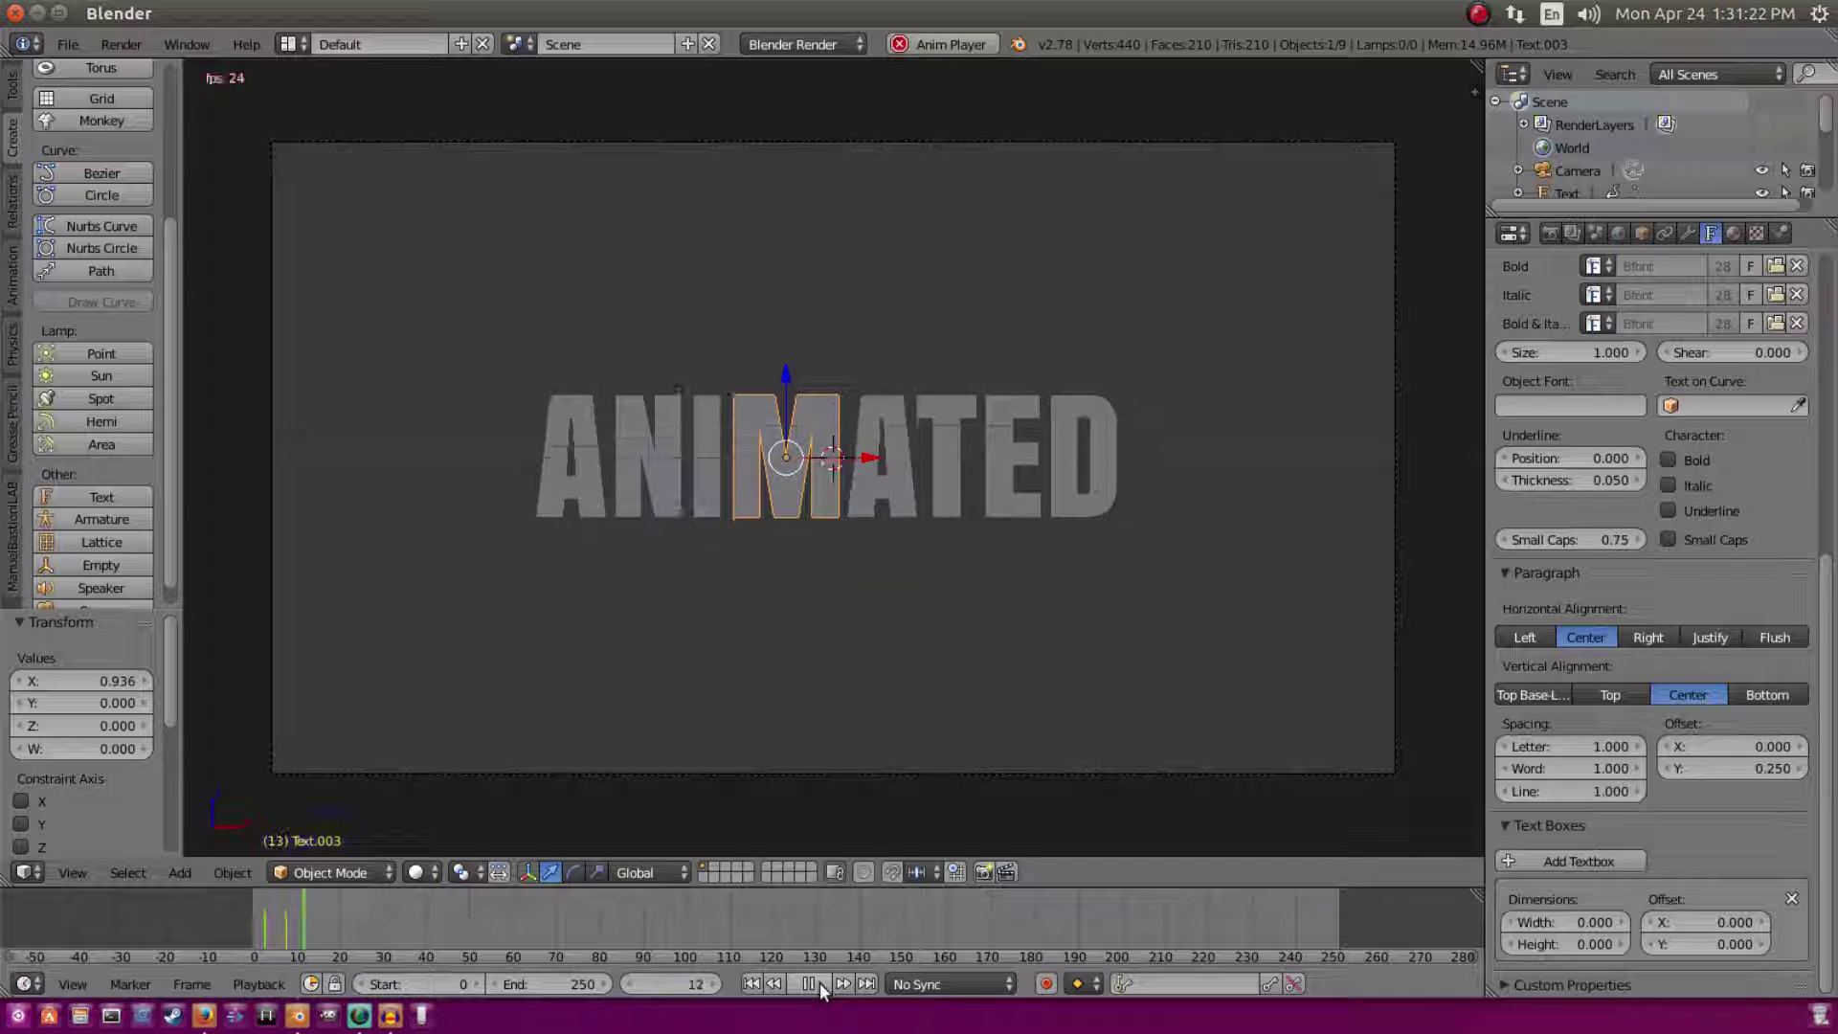
{"action": "left_click", "coordinate": [753, 982]}
{"action": "left_click", "coordinate": [752, 982]}
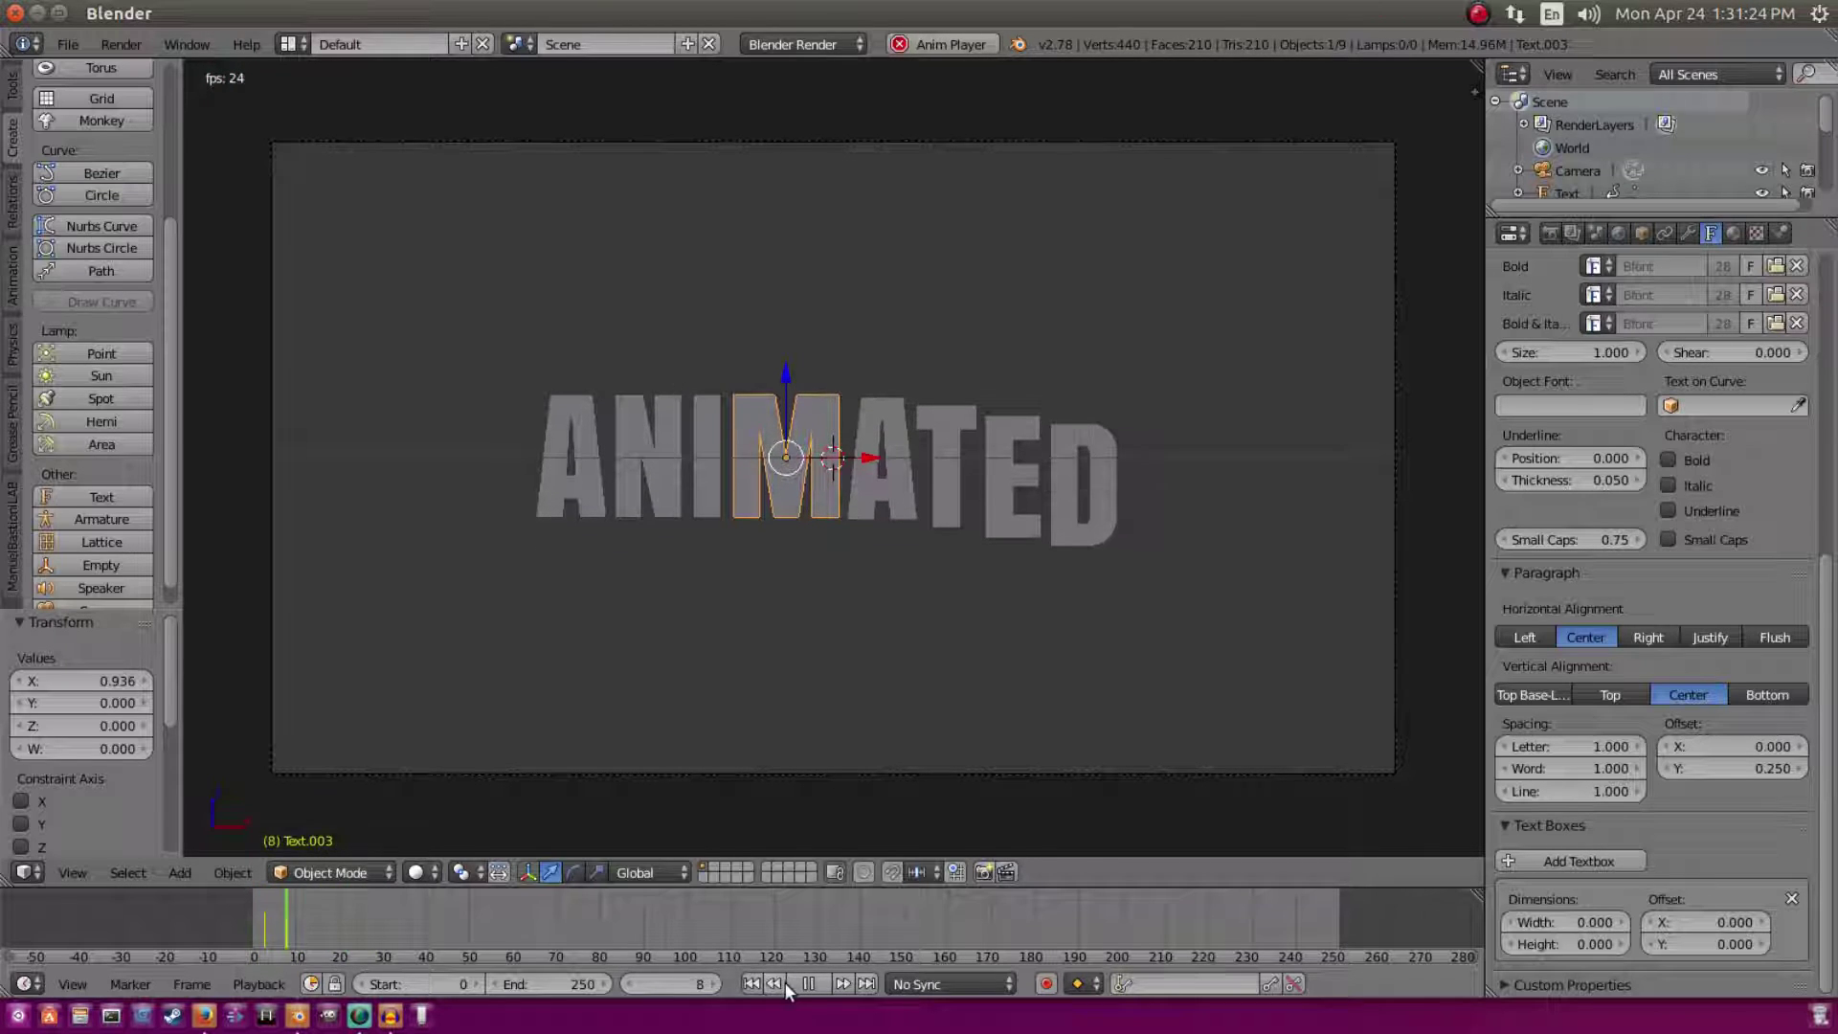
Step: Stop the animation playback and return to frame 0 in the timeline
{"action": "left_click", "coordinate": [758, 981]}
{"action": "left_click", "coordinate": [758, 981]}
{"action": "left_click", "coordinate": [811, 978]}
{"action": "left_click", "coordinate": [810, 984]}
{"action": "mouse_move", "coordinate": [256, 904]}
{"action": "left_mouse_down"}
{"action": "mouse_move", "coordinate": [295, 932]}
{"action": "mouse_move", "coordinate": [250, 933]}
{"action": "left_mouse_up"}
{"action": "left_click", "coordinate": [252, 927]}
Step: Assign the existing material Material to the first letter A, with specular intensity 0 and a pure white diffuse colour
{"action": "right_click", "coordinate": [574, 488]}
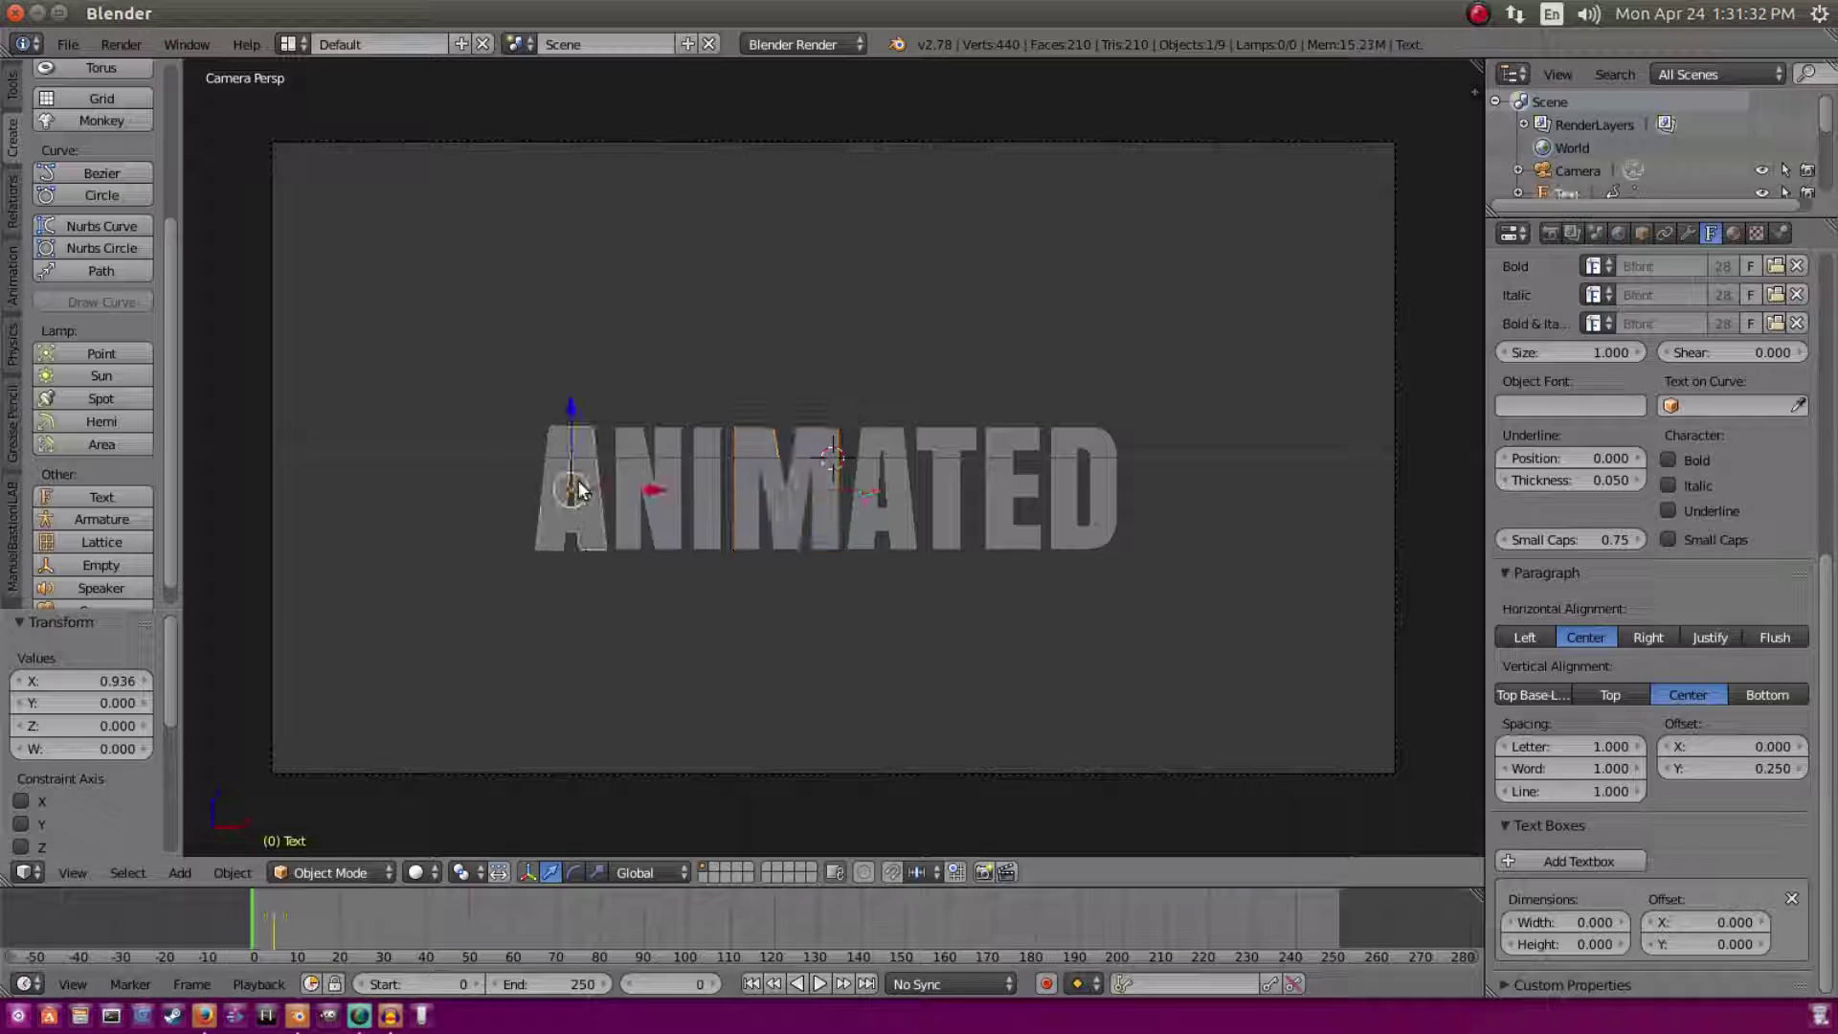
{"action": "left_click", "coordinate": [1733, 233]}
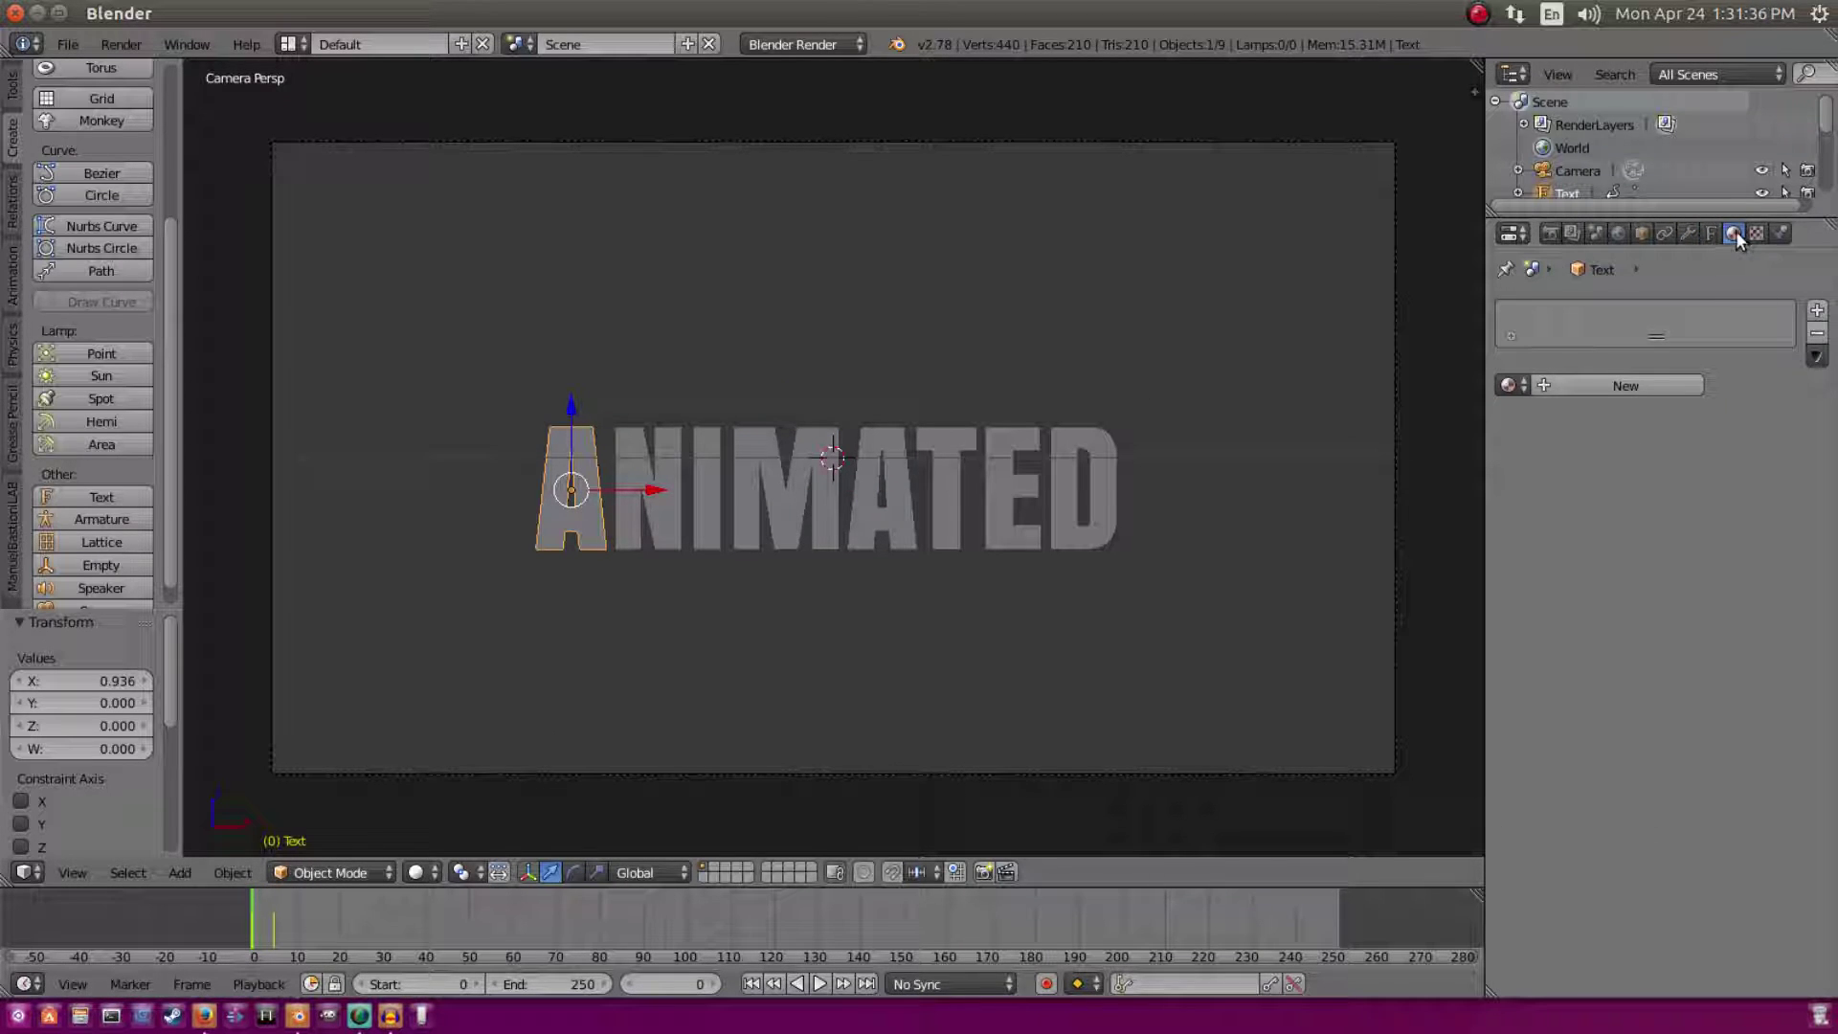
{"action": "left_click", "coordinate": [1509, 385]}
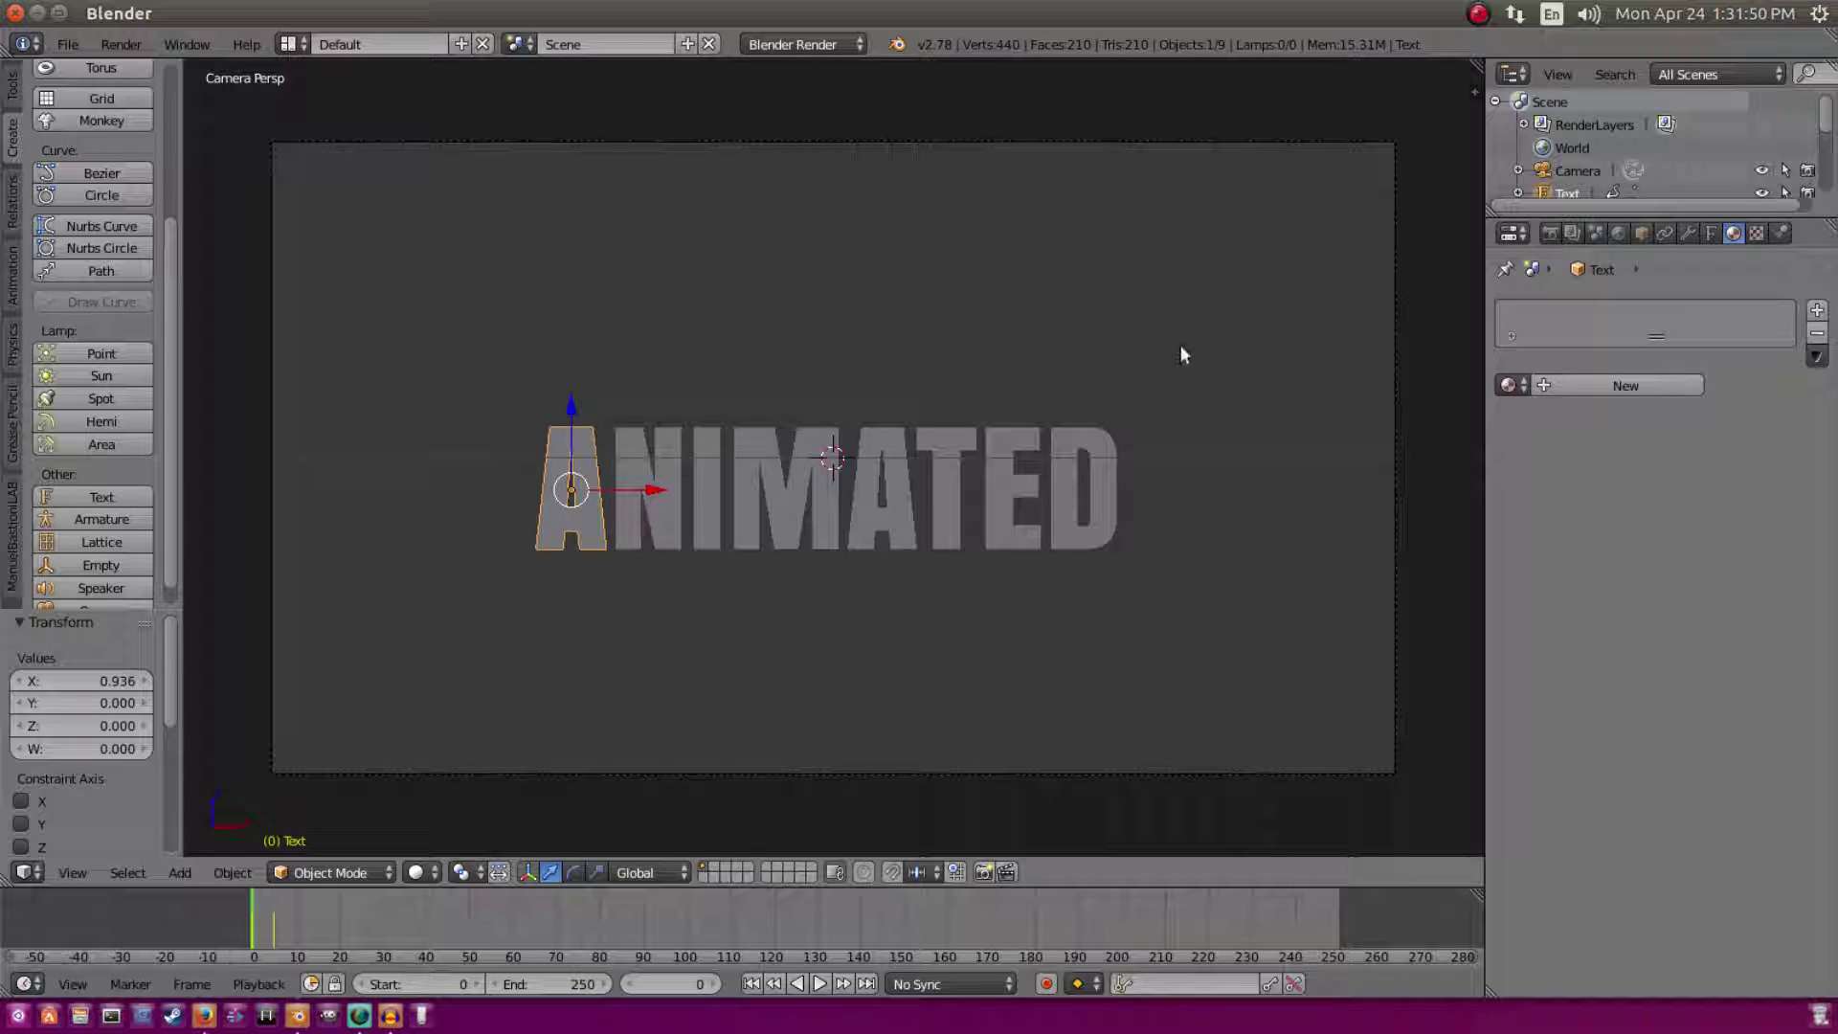
{"action": "left_click", "coordinate": [1518, 385]}
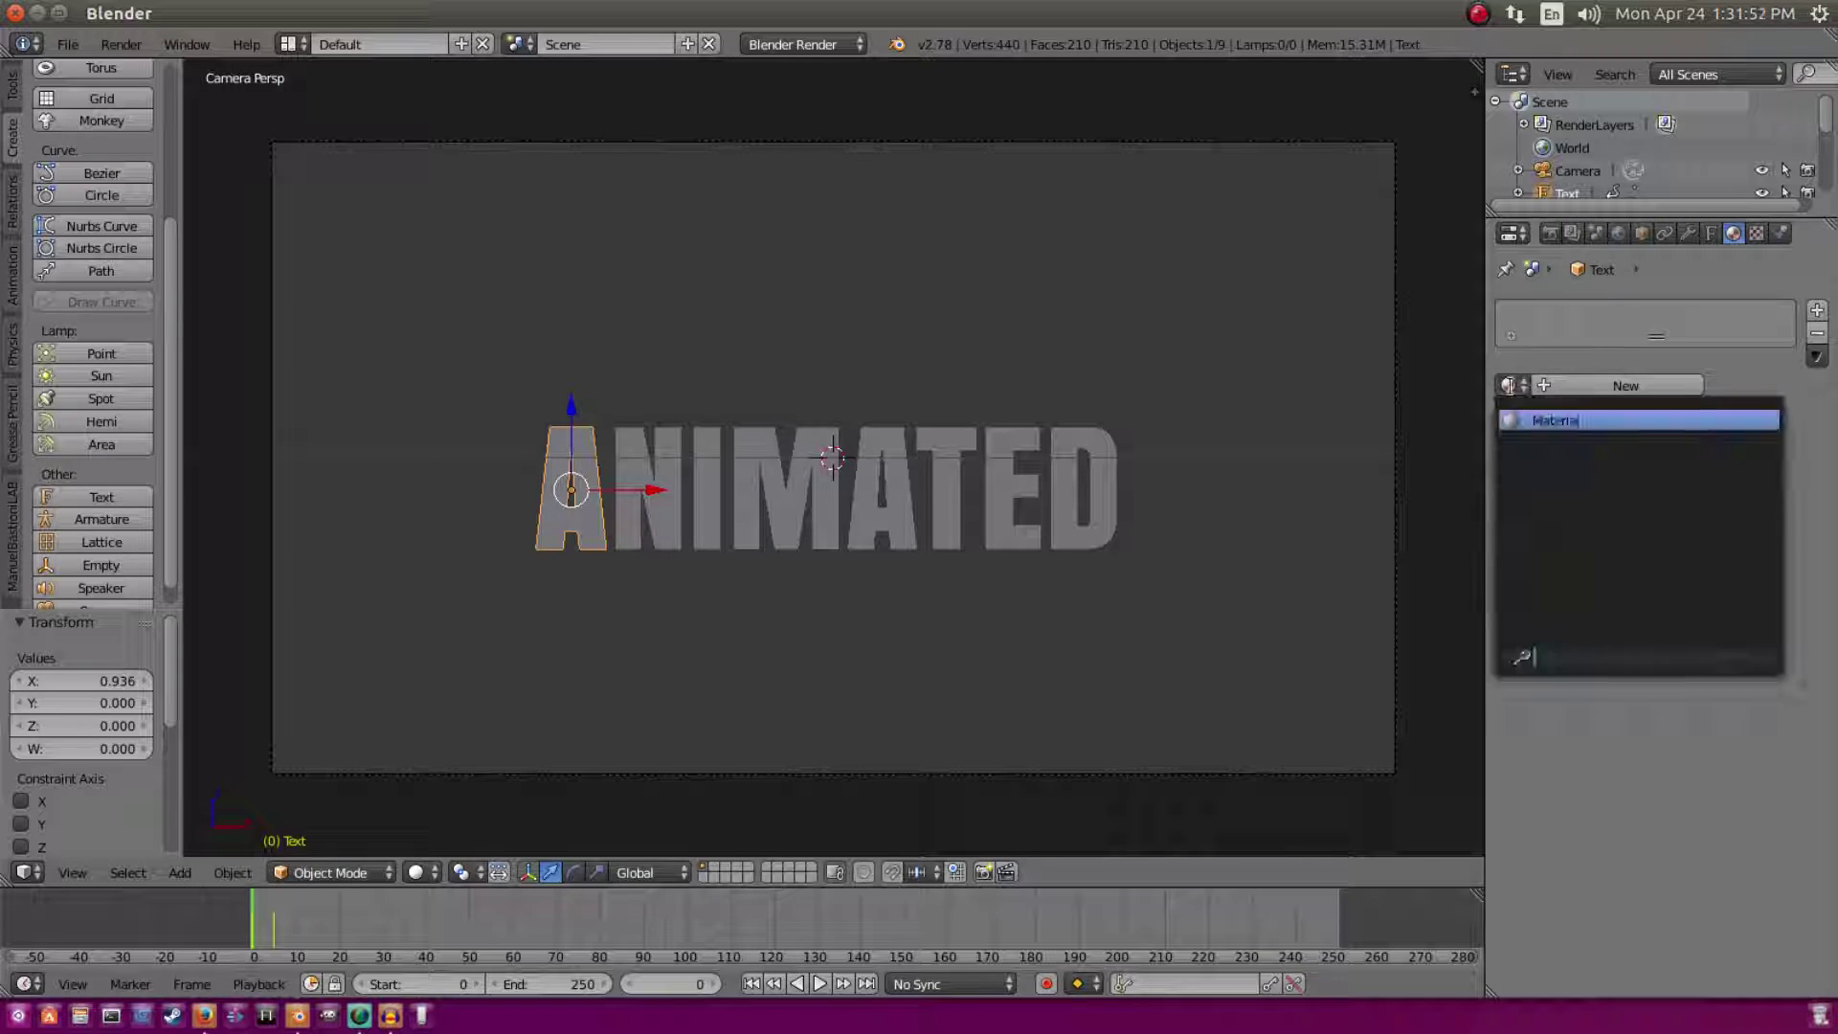
{"action": "left_click", "coordinate": [1568, 422]}
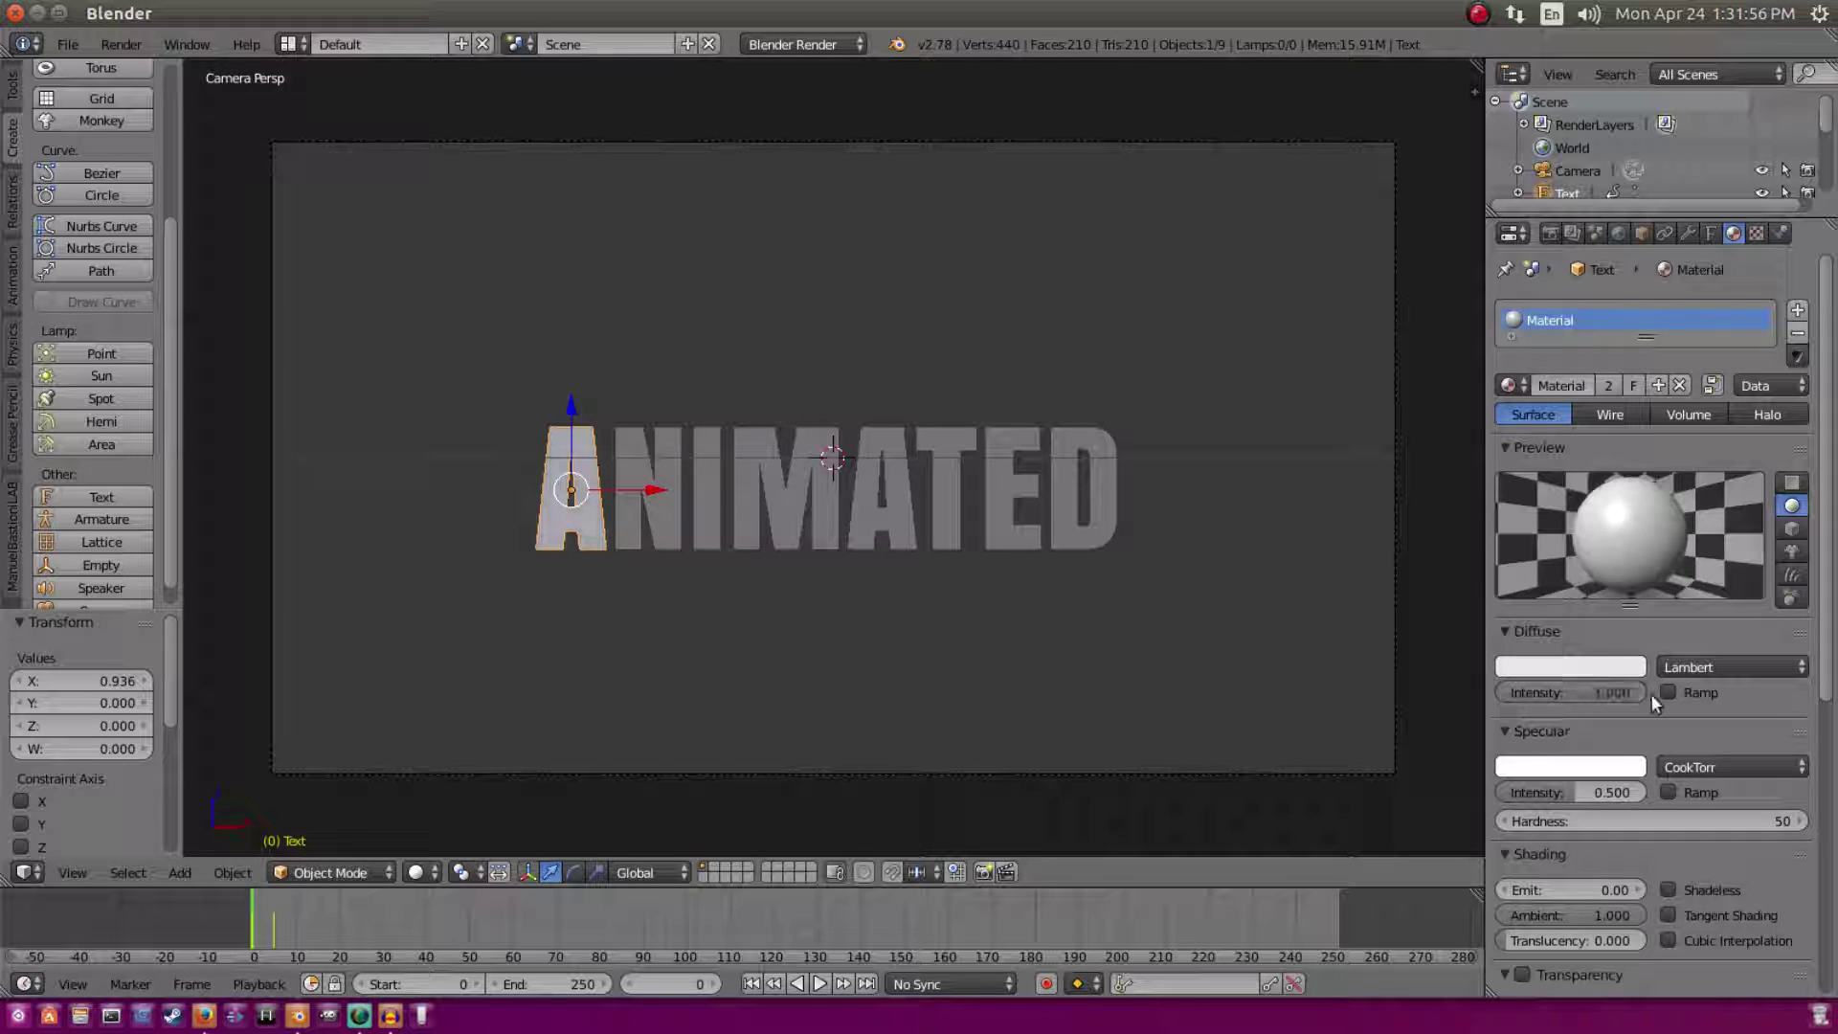
{"action": "left_click_drag", "start_coordinate": [1587, 796], "coordinate": [1513, 795]}
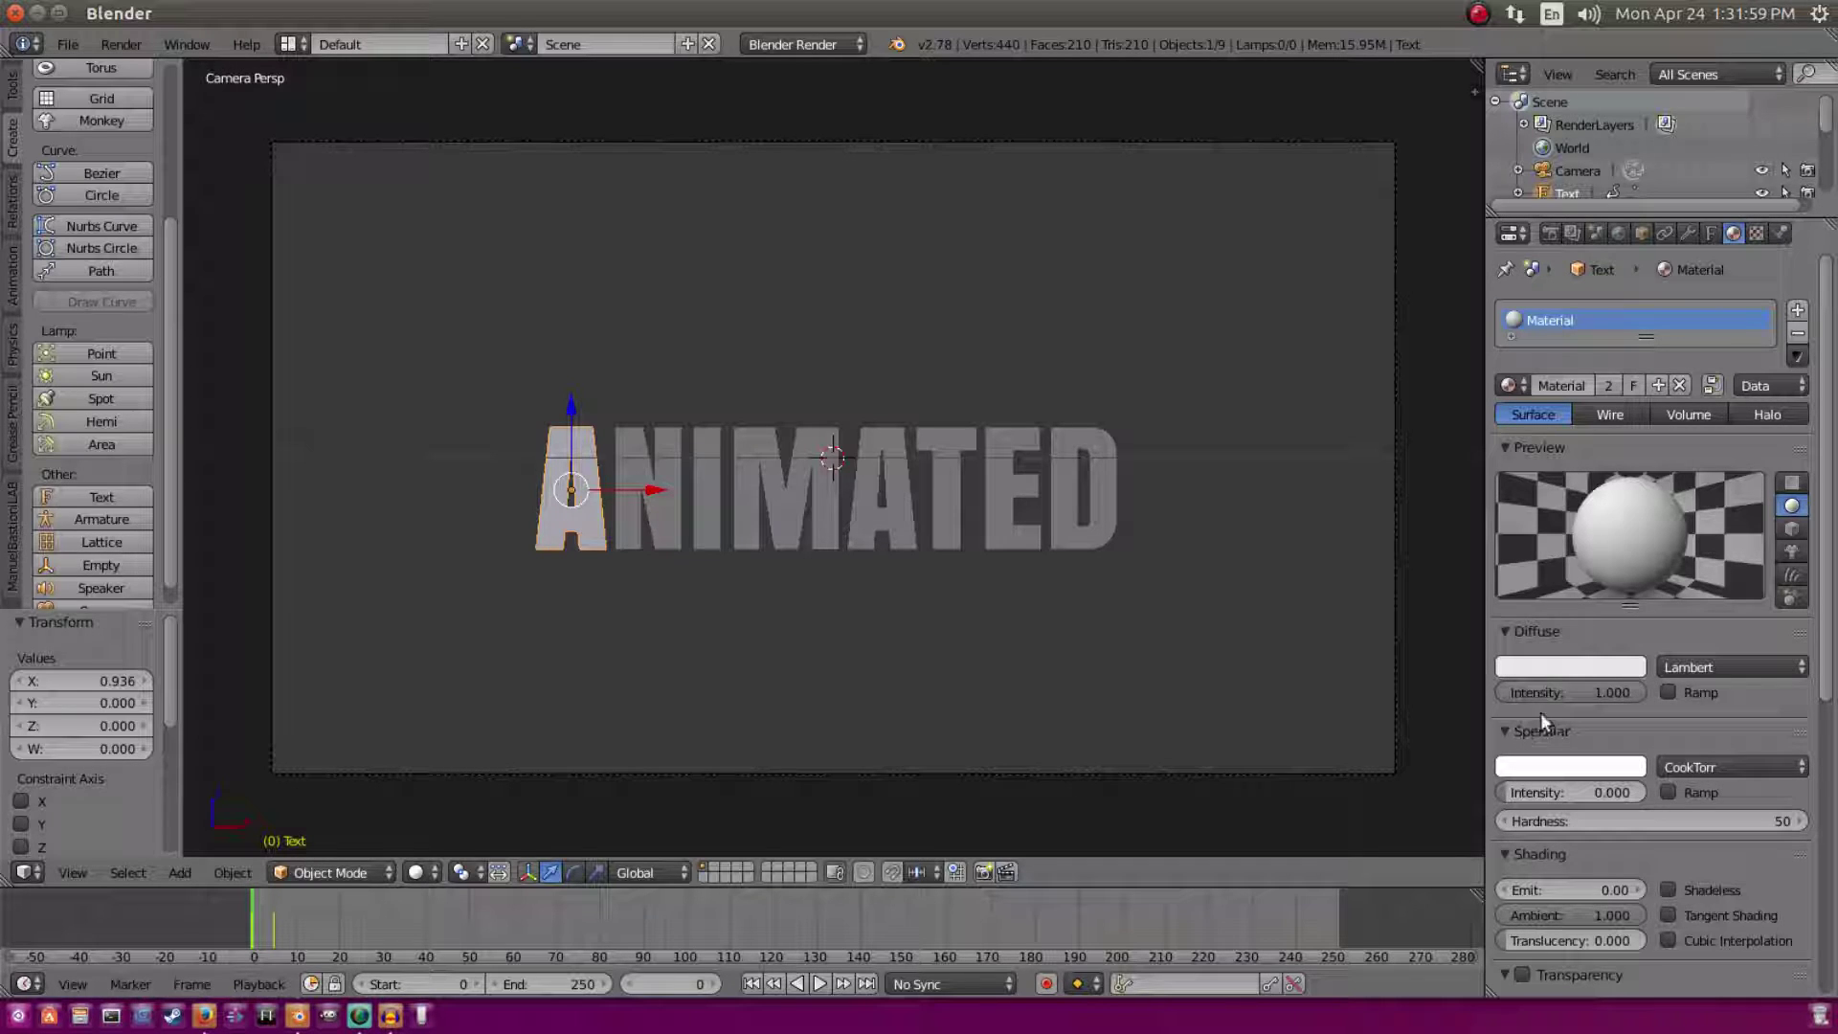
{"action": "left_click", "coordinate": [1572, 666]}
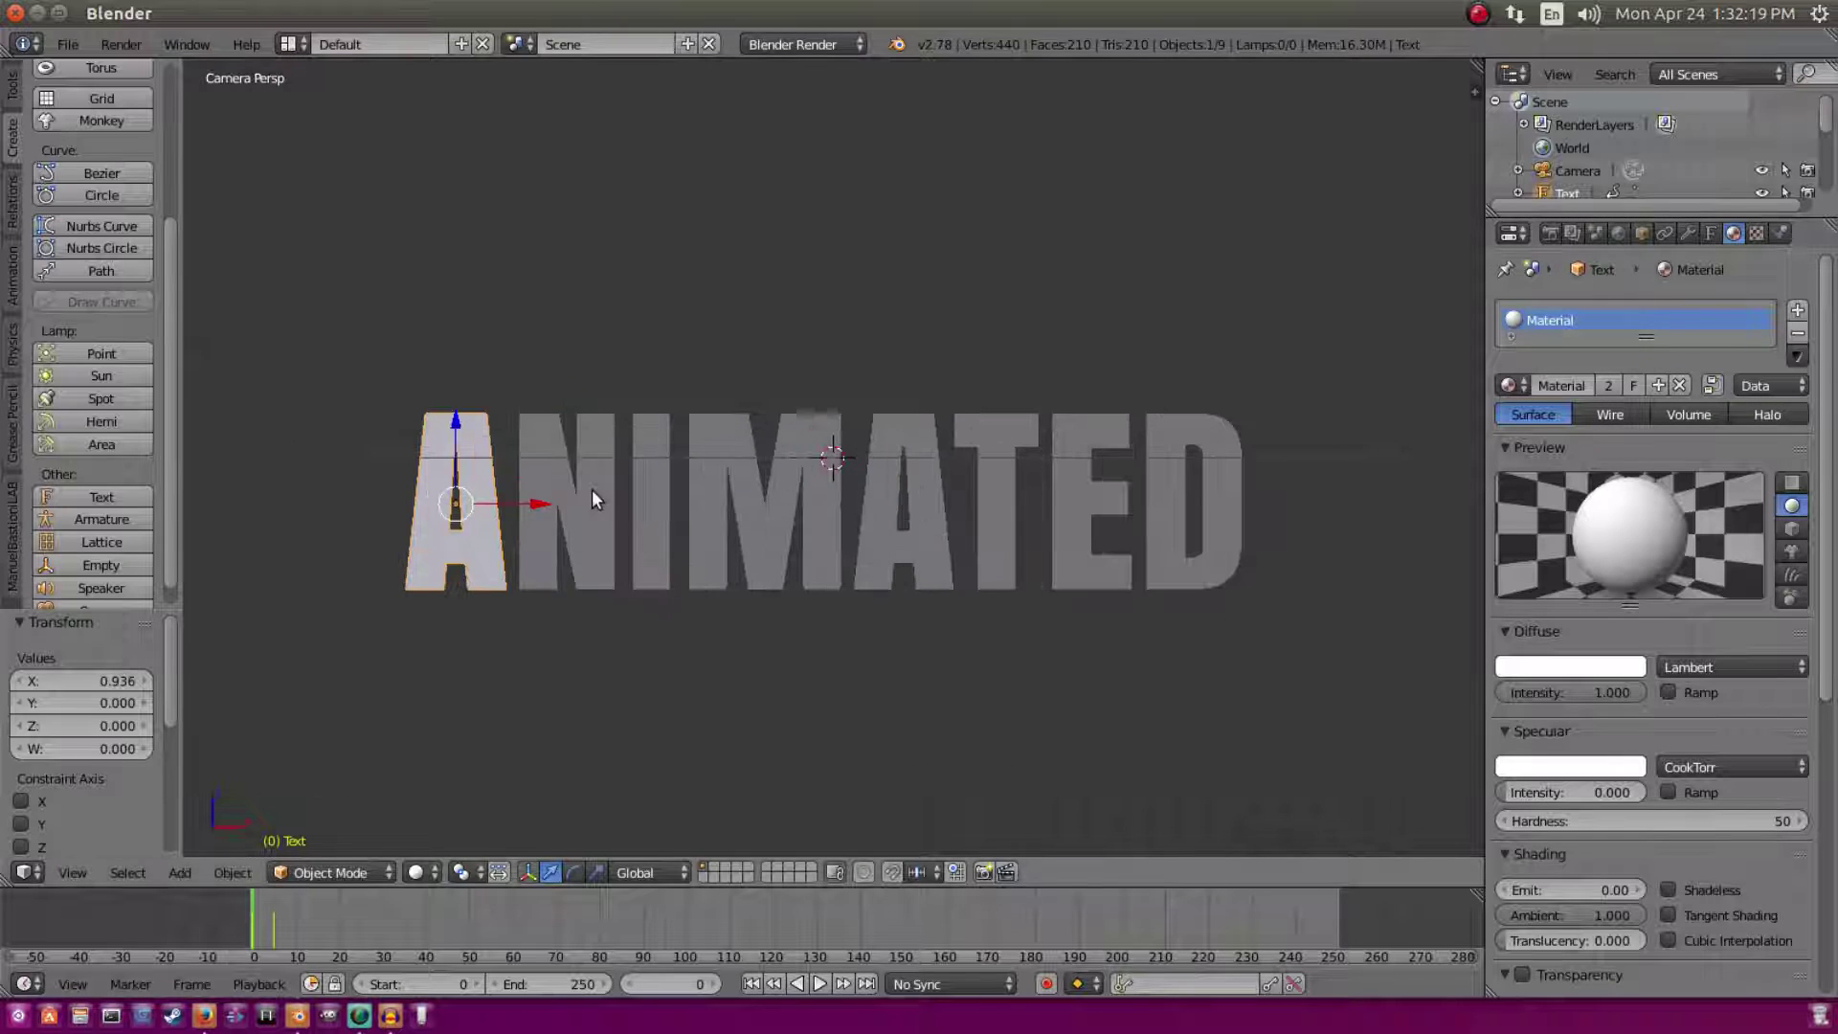
Step: Create a new material for the letter N with diffuse intensity 1, specular intensity 0 and a pure white diffuse colour
{"action": "left_click", "coordinate": [591, 490]}
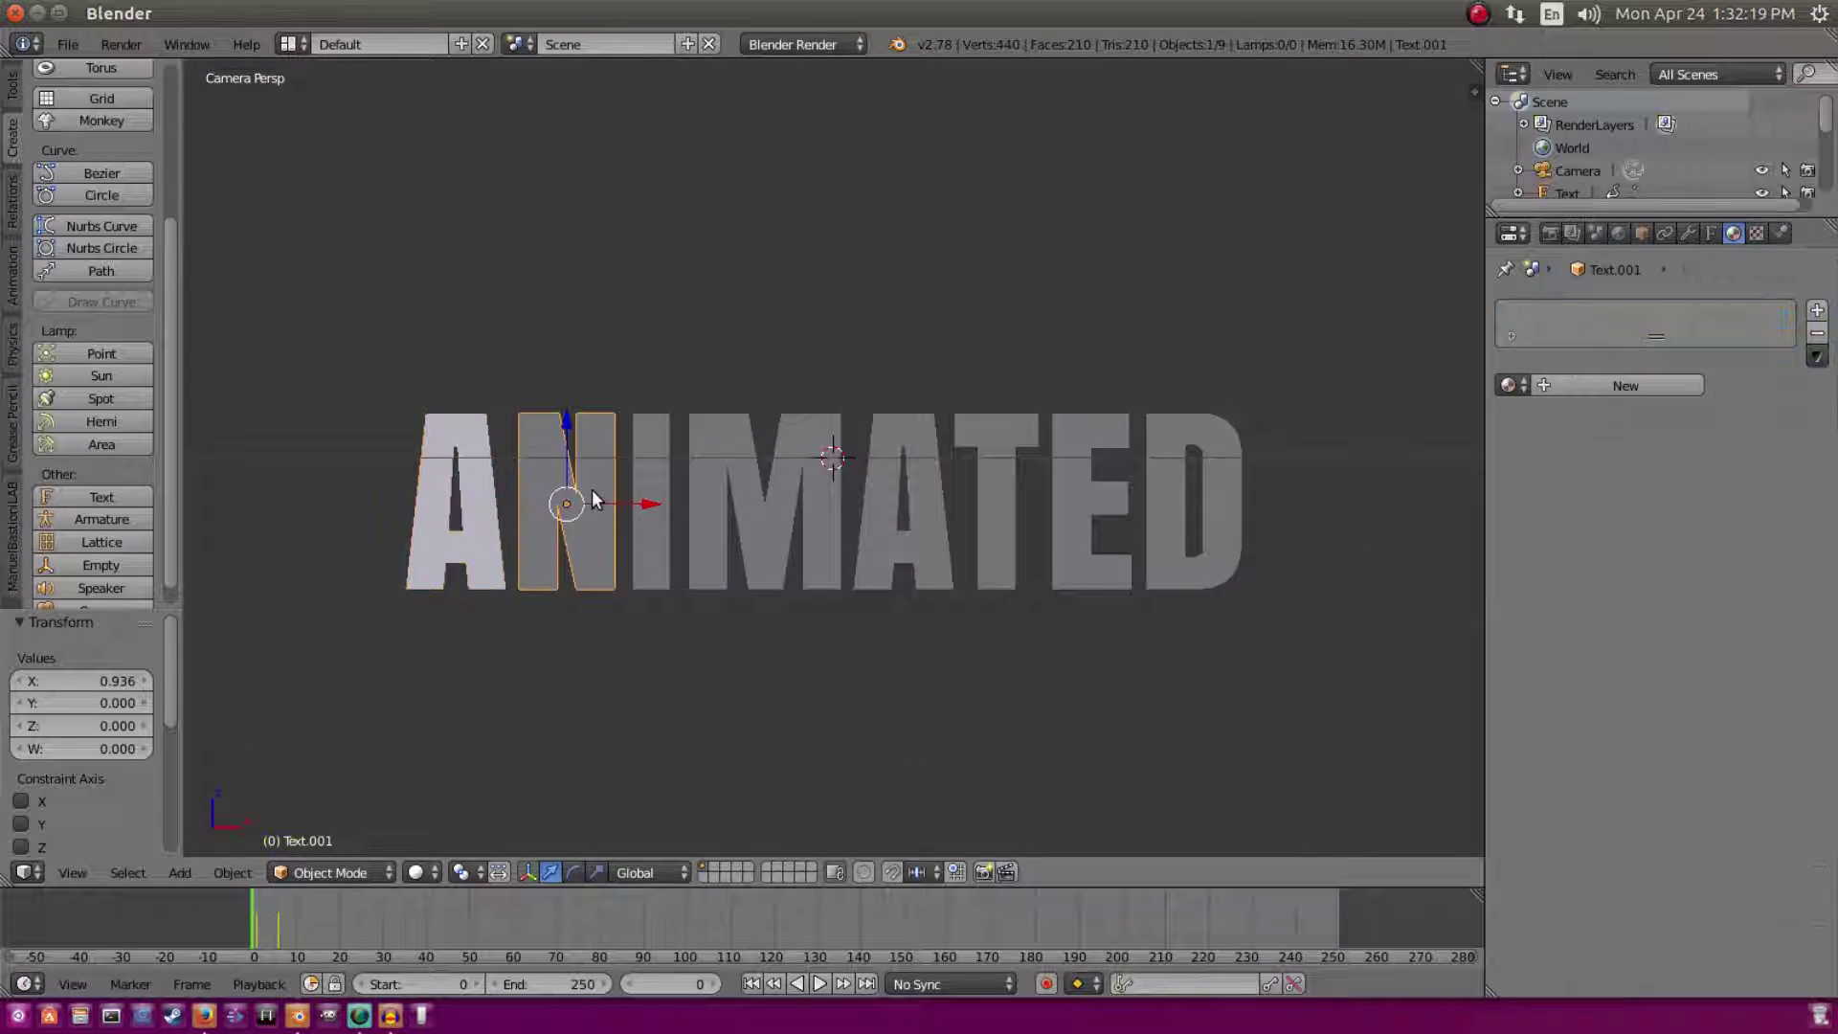
{"action": "left_click", "coordinate": [1641, 378]}
{"action": "left_click_drag", "start_coordinate": [1616, 692], "coordinate": [1664, 693]}
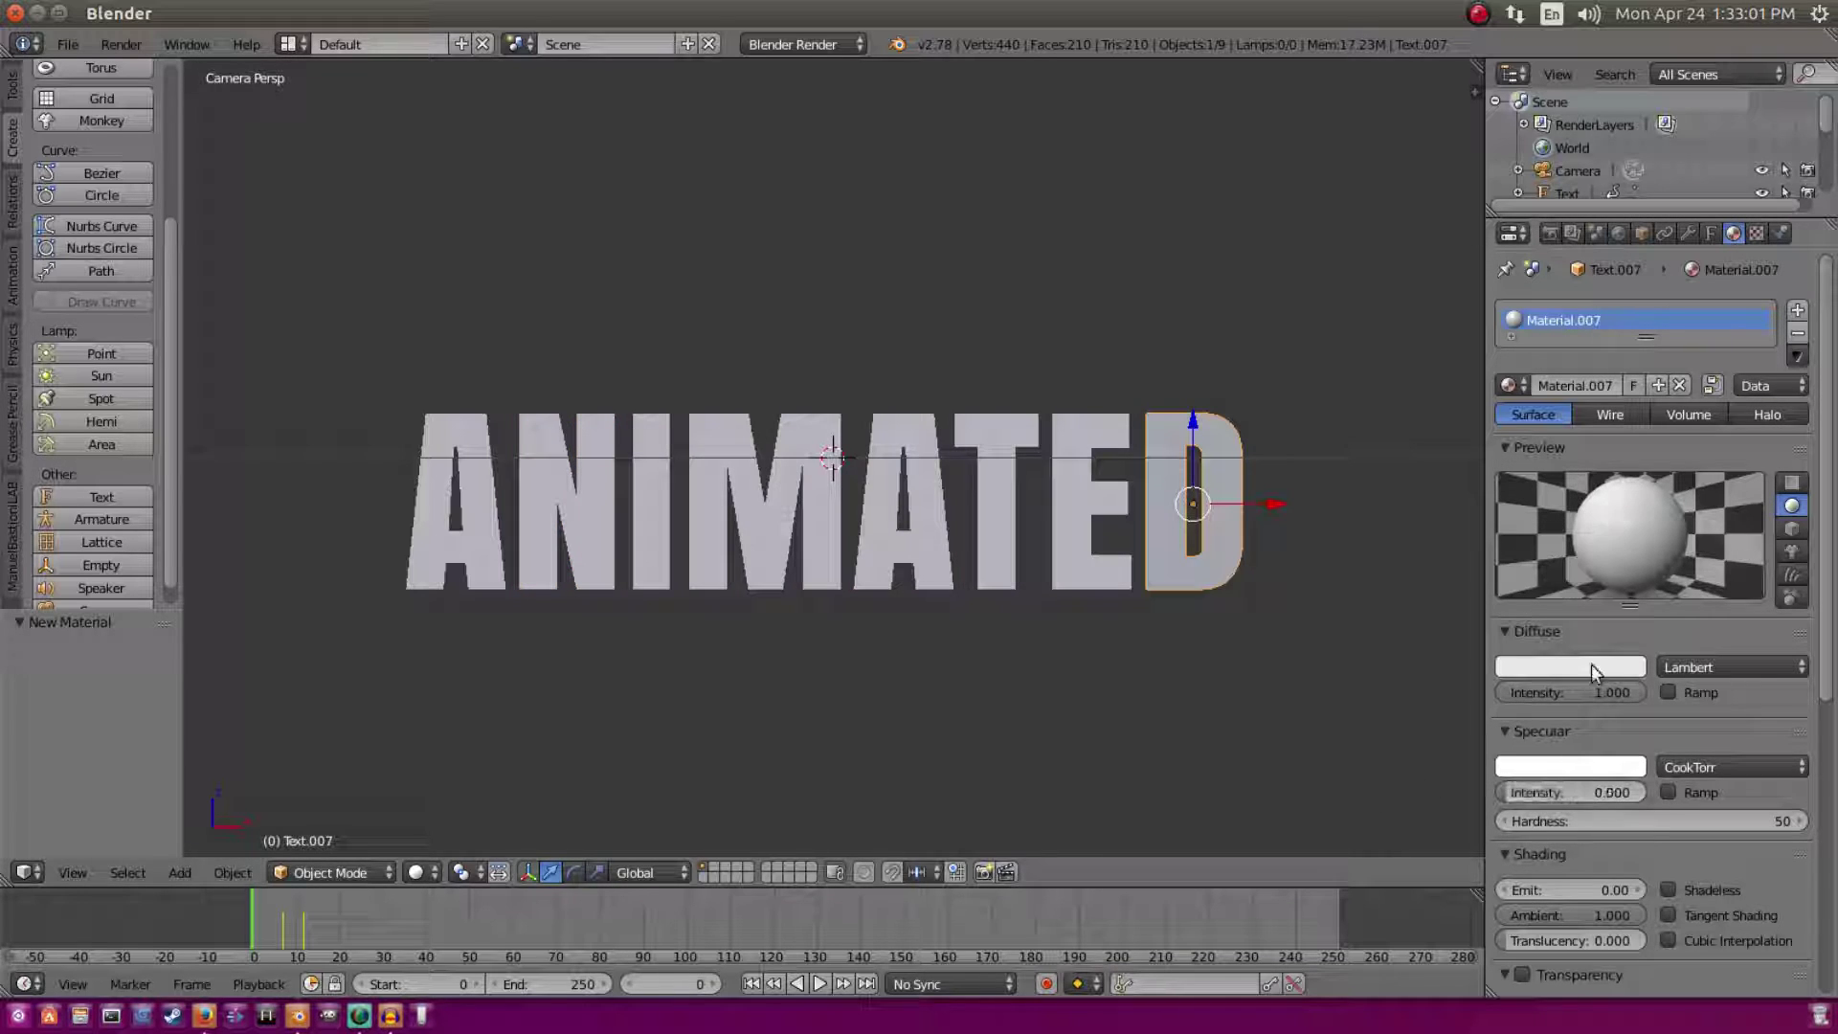
{"action": "left_click", "coordinate": [1593, 665]}
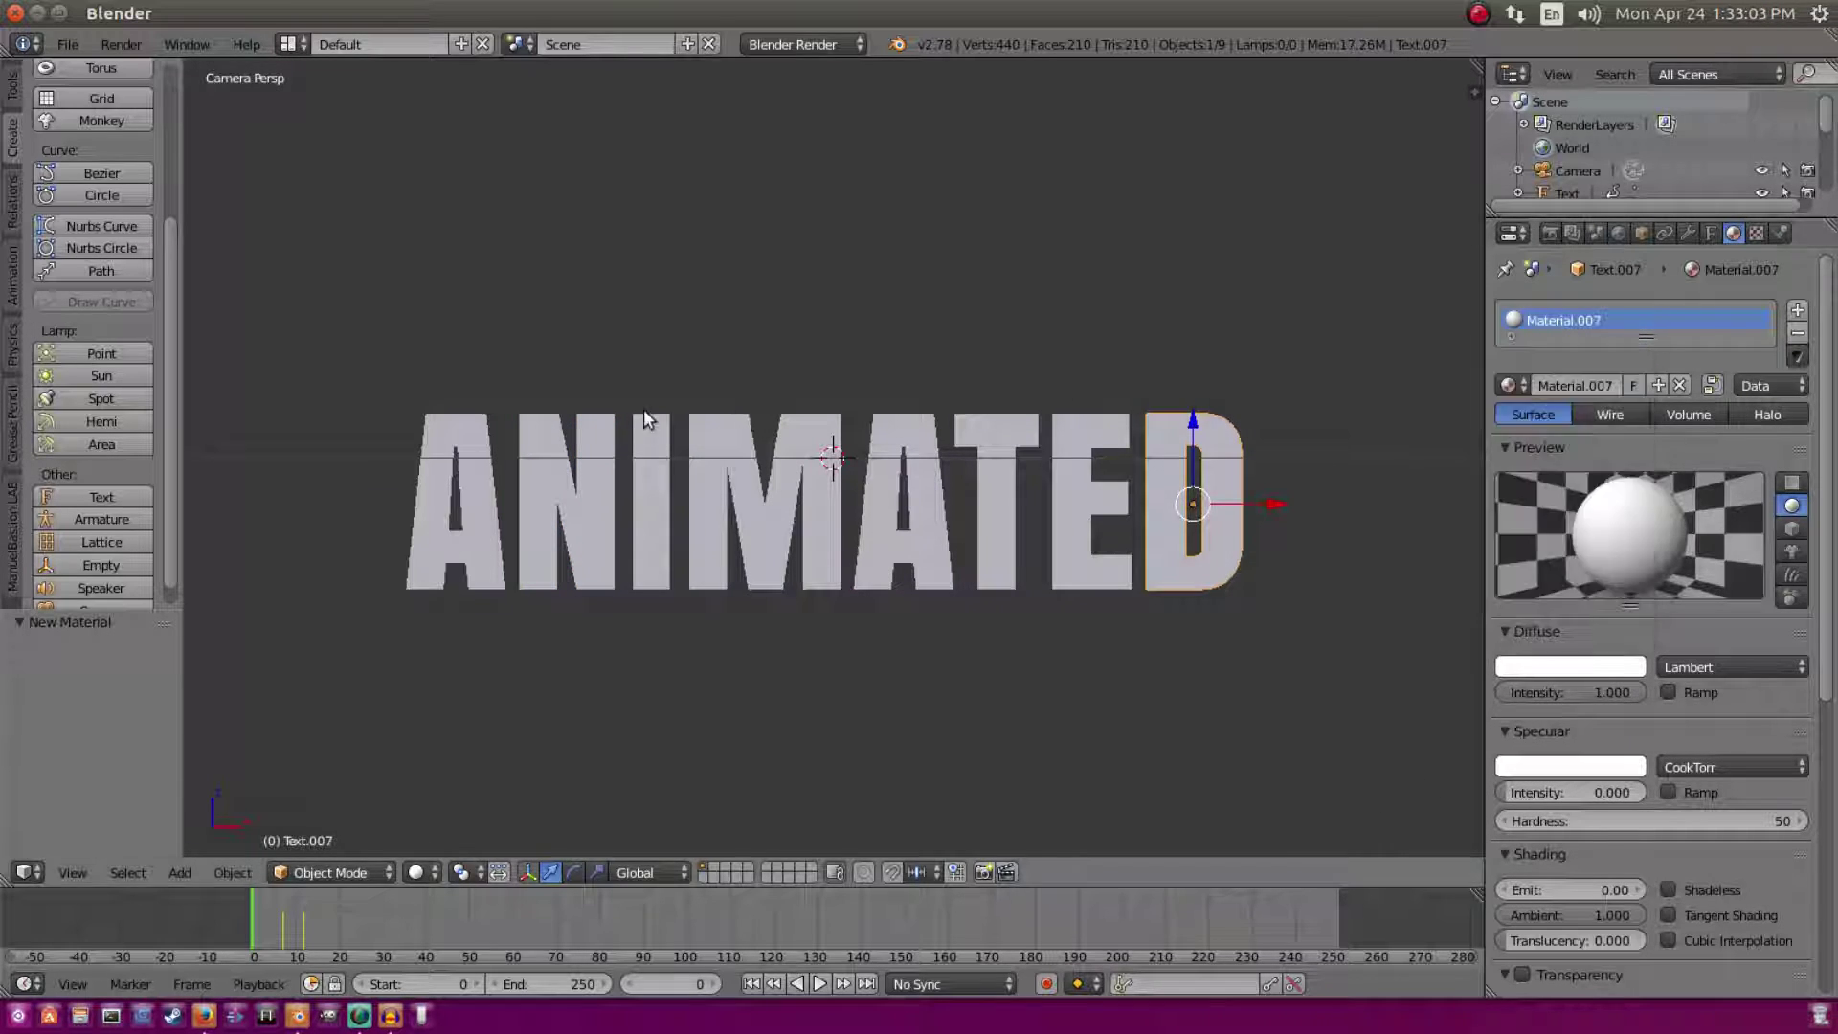
Step: Preview the white letters' animation in the full camera view and stop it
{"action": "scroll", "coordinate": [349, 328], "scroll_direction": "down", "scroll_amount": 2}
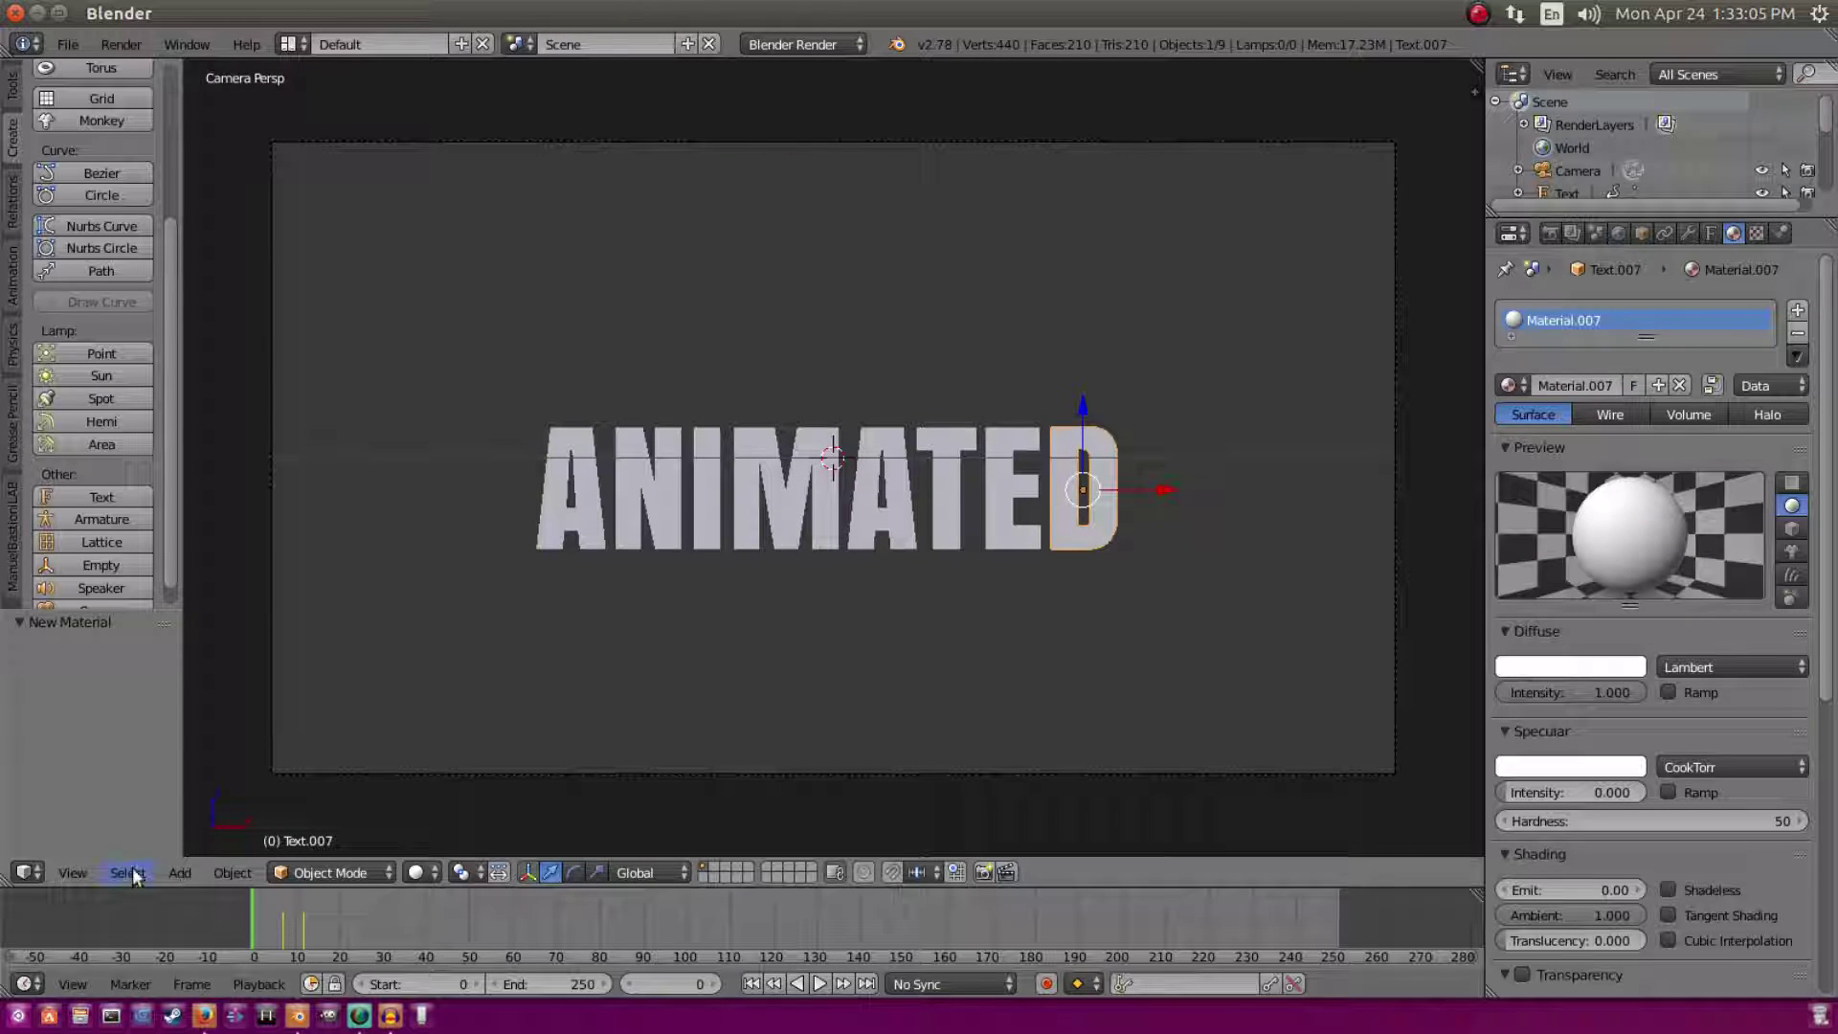
{"action": "key", "text": "alt+a"}
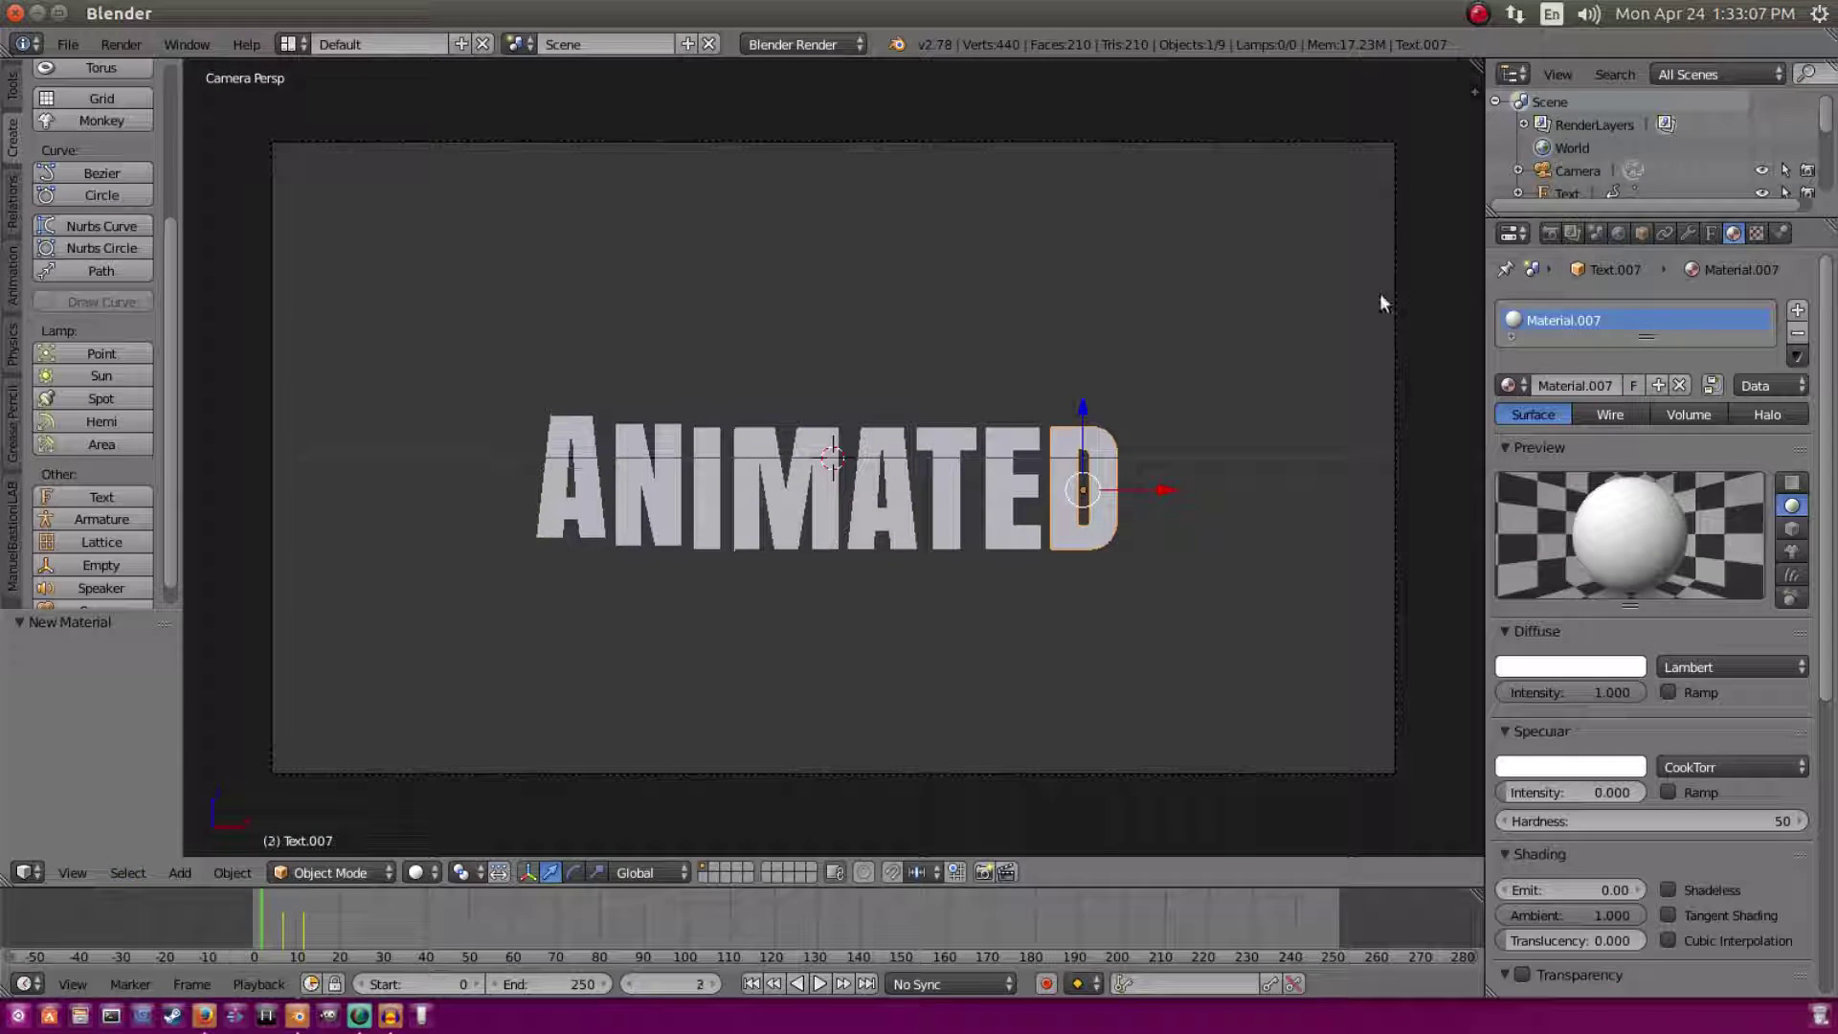
{"action": "key", "text": "Escape"}
Step: Enable Z Transparency in the materials of the letters D, E, T and the second A
{"action": "scroll", "coordinate": [1608, 731], "scroll_direction": "down", "scroll_amount": 6}
{"action": "scroll", "coordinate": [1618, 684], "scroll_direction": "down", "scroll_amount": 3}
{"action": "left_click", "coordinate": [1522, 486]}
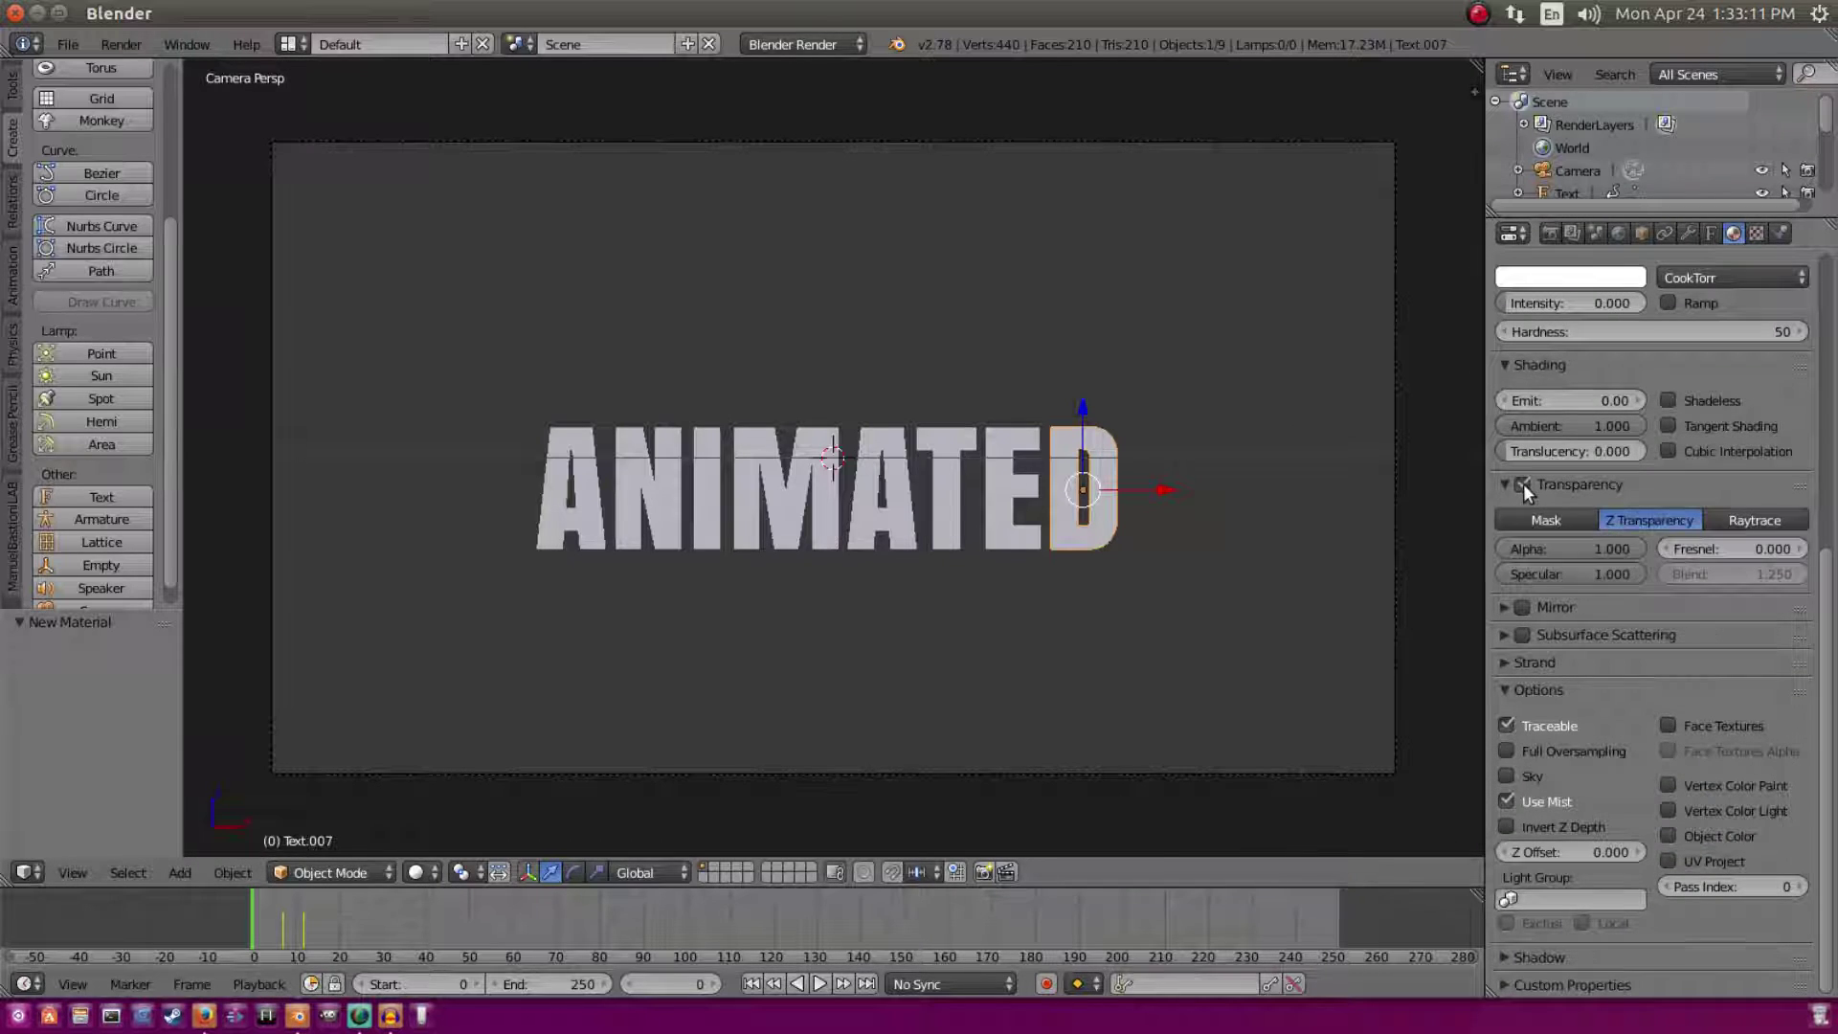
{"action": "right_click", "coordinate": [984, 458]}
{"action": "left_click", "coordinate": [1522, 486]}
{"action": "right_click", "coordinate": [965, 455]}
{"action": "left_click", "coordinate": [1522, 485]}
{"action": "right_click", "coordinate": [866, 454]}
{"action": "left_click", "coordinate": [1522, 486]}
Step: Enable Z Transparency in the materials of the letters M, I, N and the first A
{"action": "right_click", "coordinate": [842, 450]}
{"action": "left_click", "coordinate": [1522, 486]}
{"action": "right_click", "coordinate": [713, 454]}
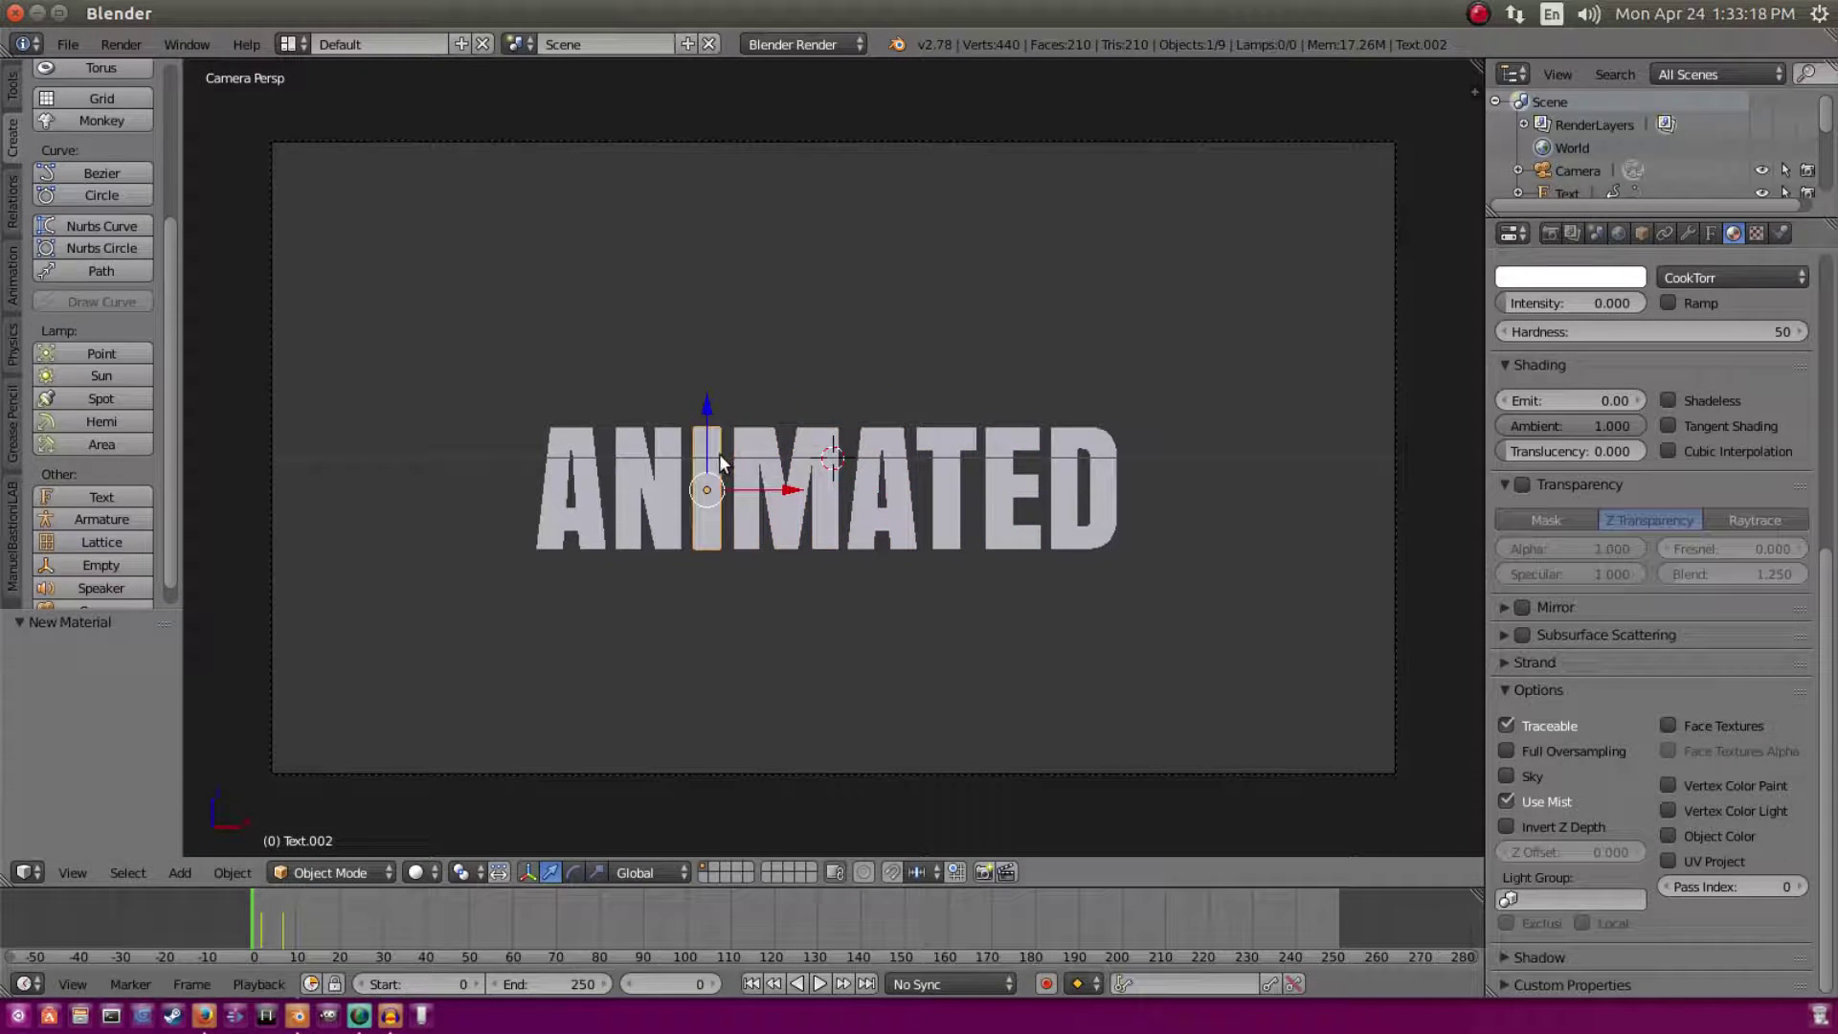
{"action": "left_click", "coordinate": [1522, 485]}
{"action": "right_click", "coordinate": [663, 467]}
{"action": "left_click", "coordinate": [1521, 483]}
{"action": "right_click", "coordinate": [570, 467]}
{"action": "left_click", "coordinate": [1521, 484]}
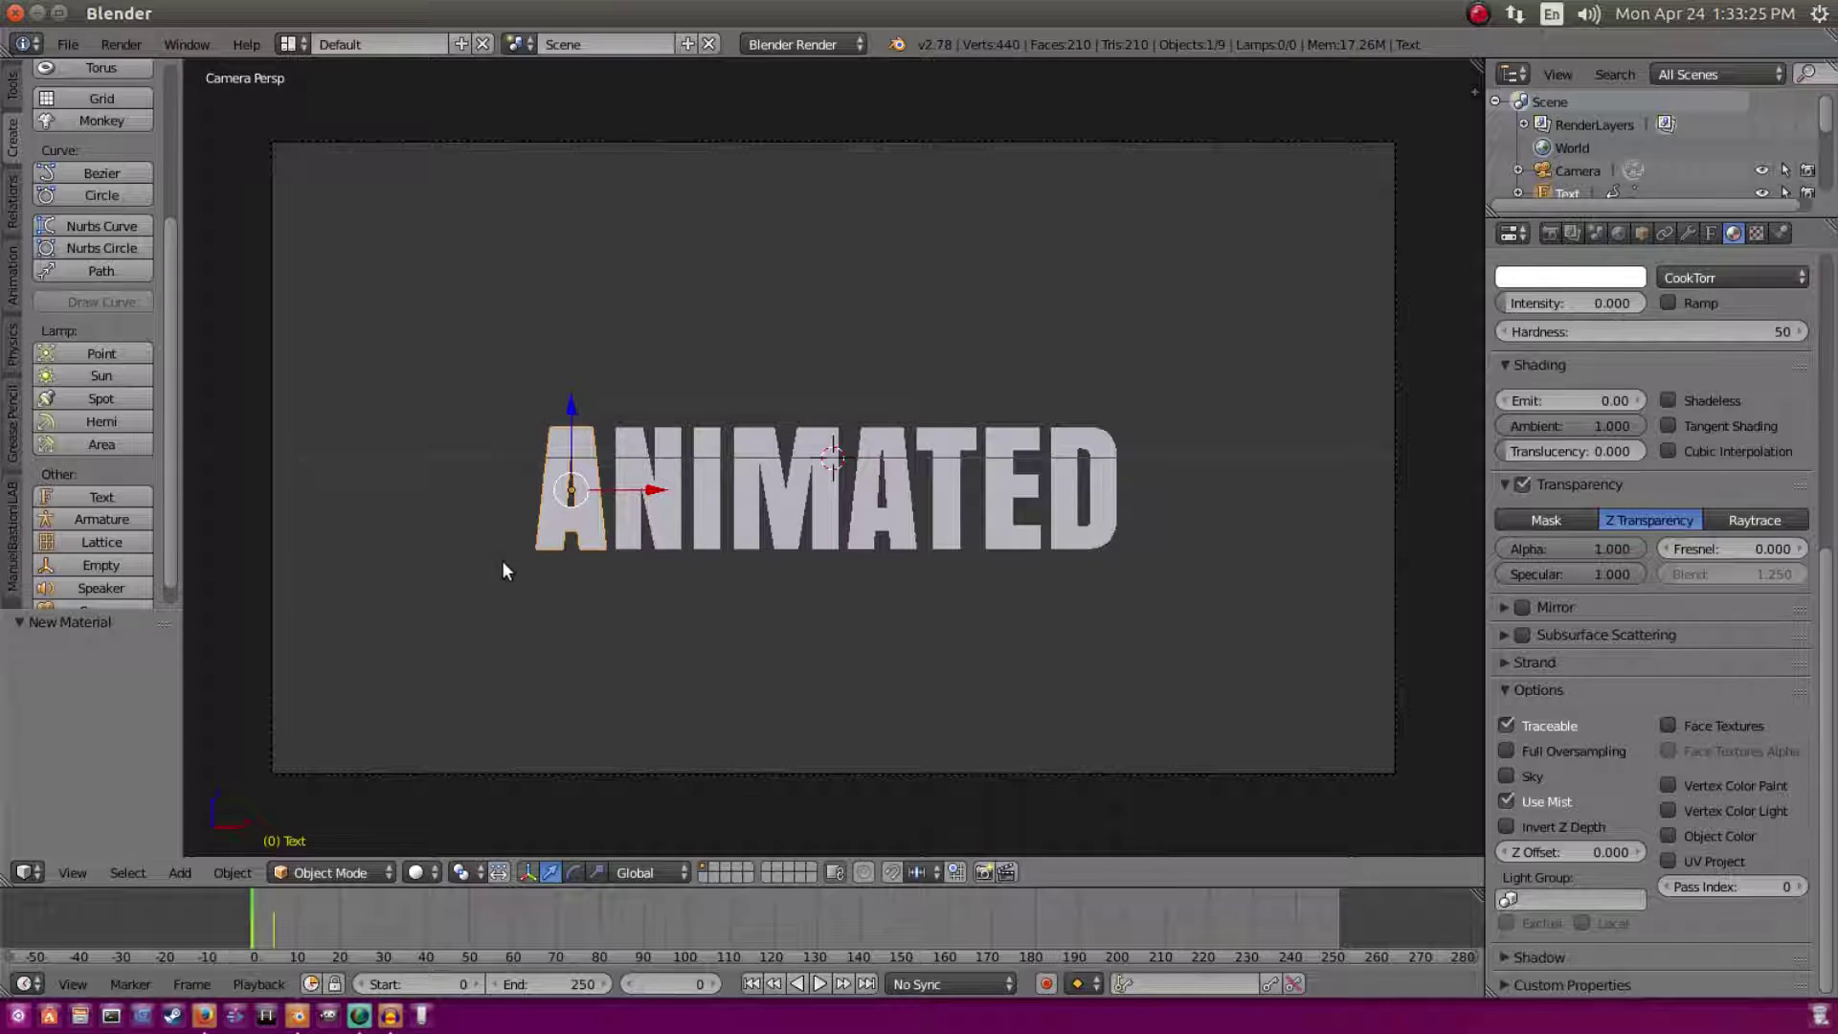
Step: Set the transparency alpha of the first letter A's material to 0
{"action": "scroll", "coordinate": [501, 571], "scroll_direction": "up", "scroll_amount": 3}
{"action": "scroll", "coordinate": [261, 927], "scroll_direction": "up", "scroll_amount": 6}
{"action": "middle_click_drag", "start_coordinate": [804, 898], "coordinate": [410, 911]}
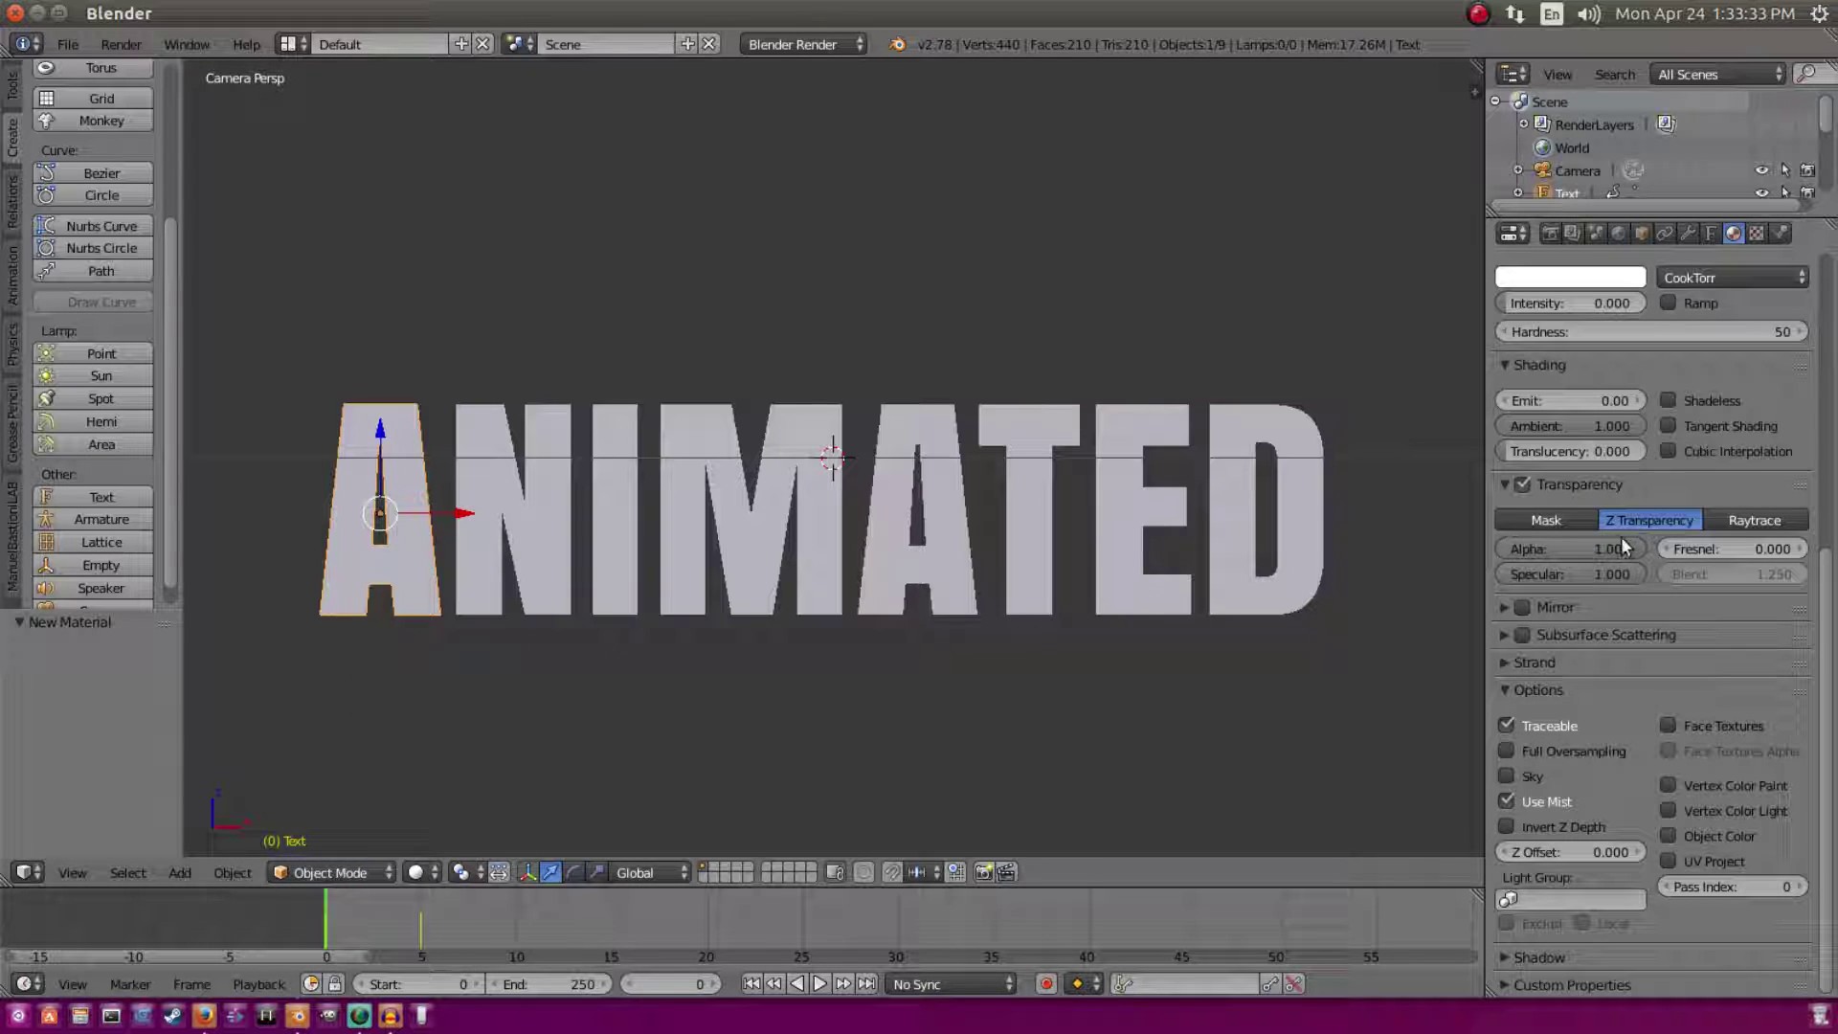
{"action": "left_click_drag", "start_coordinate": [1631, 543], "coordinate": [1513, 548]}
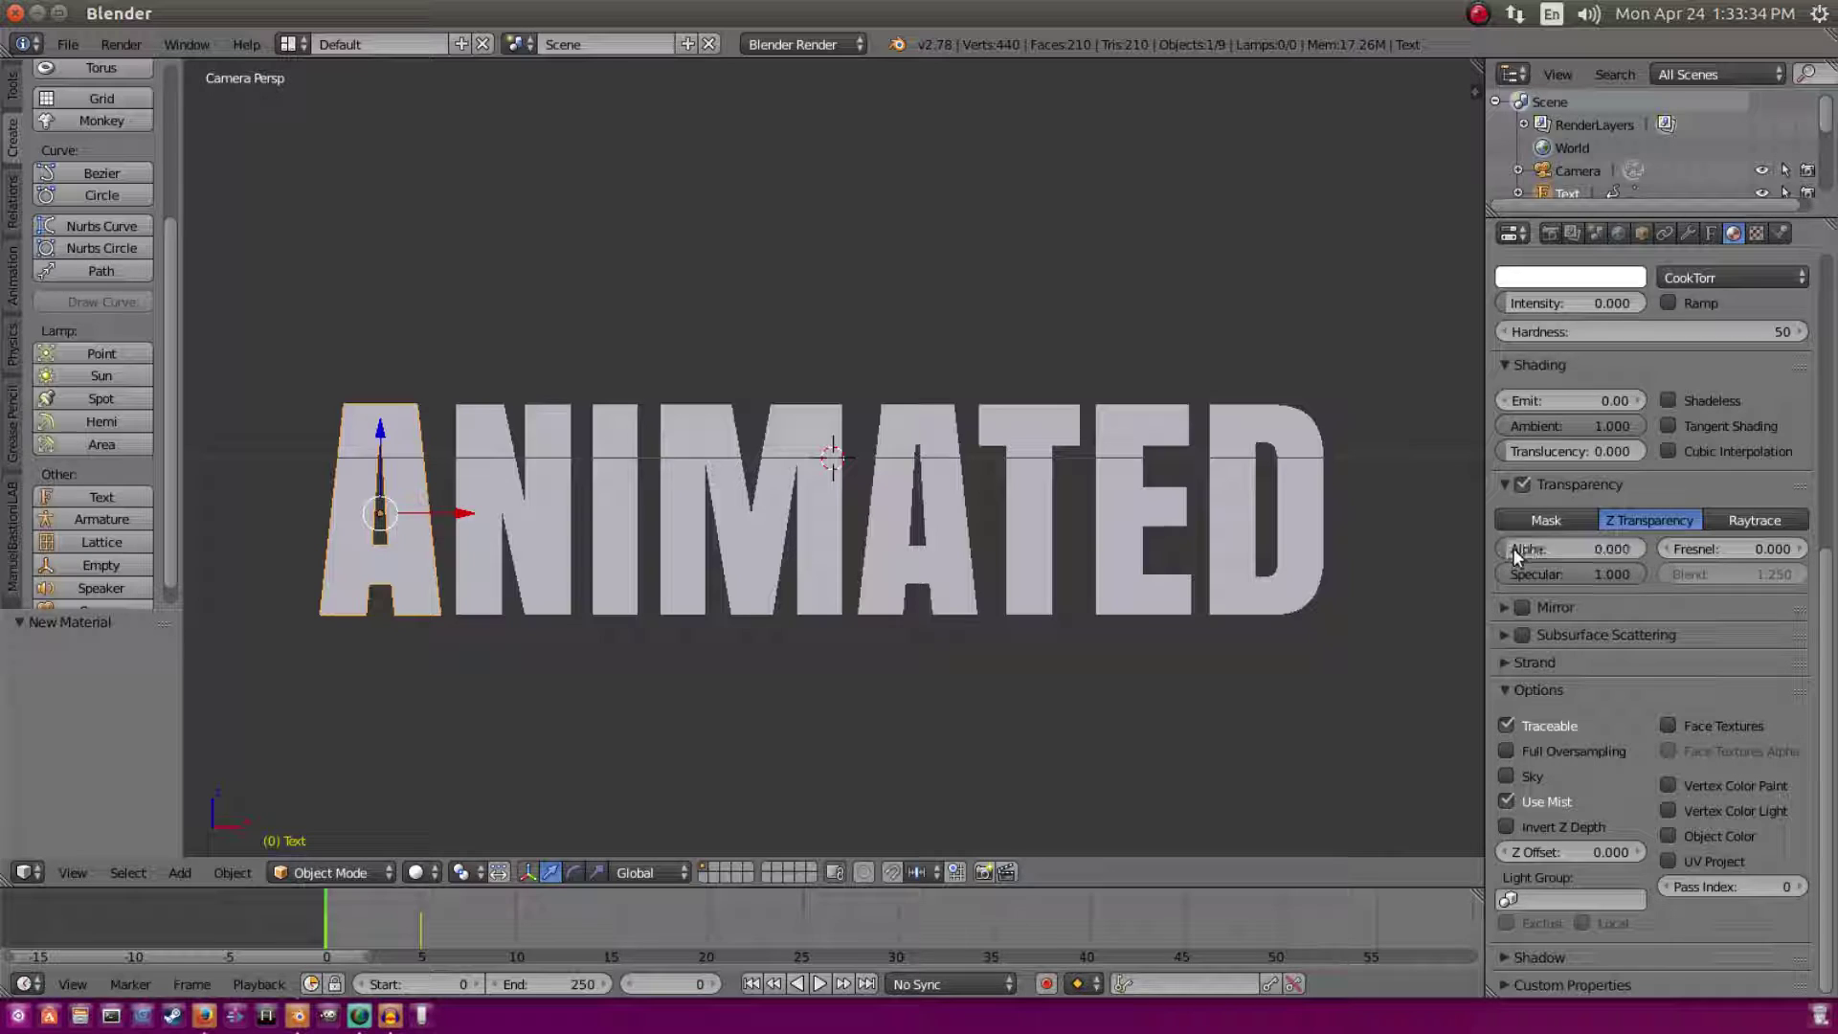
Step: Render frame 0 as an image to check the transparent first letter, and close the render
{"action": "left_click", "coordinate": [132, 46]}
{"action": "left_click", "coordinate": [144, 70]}
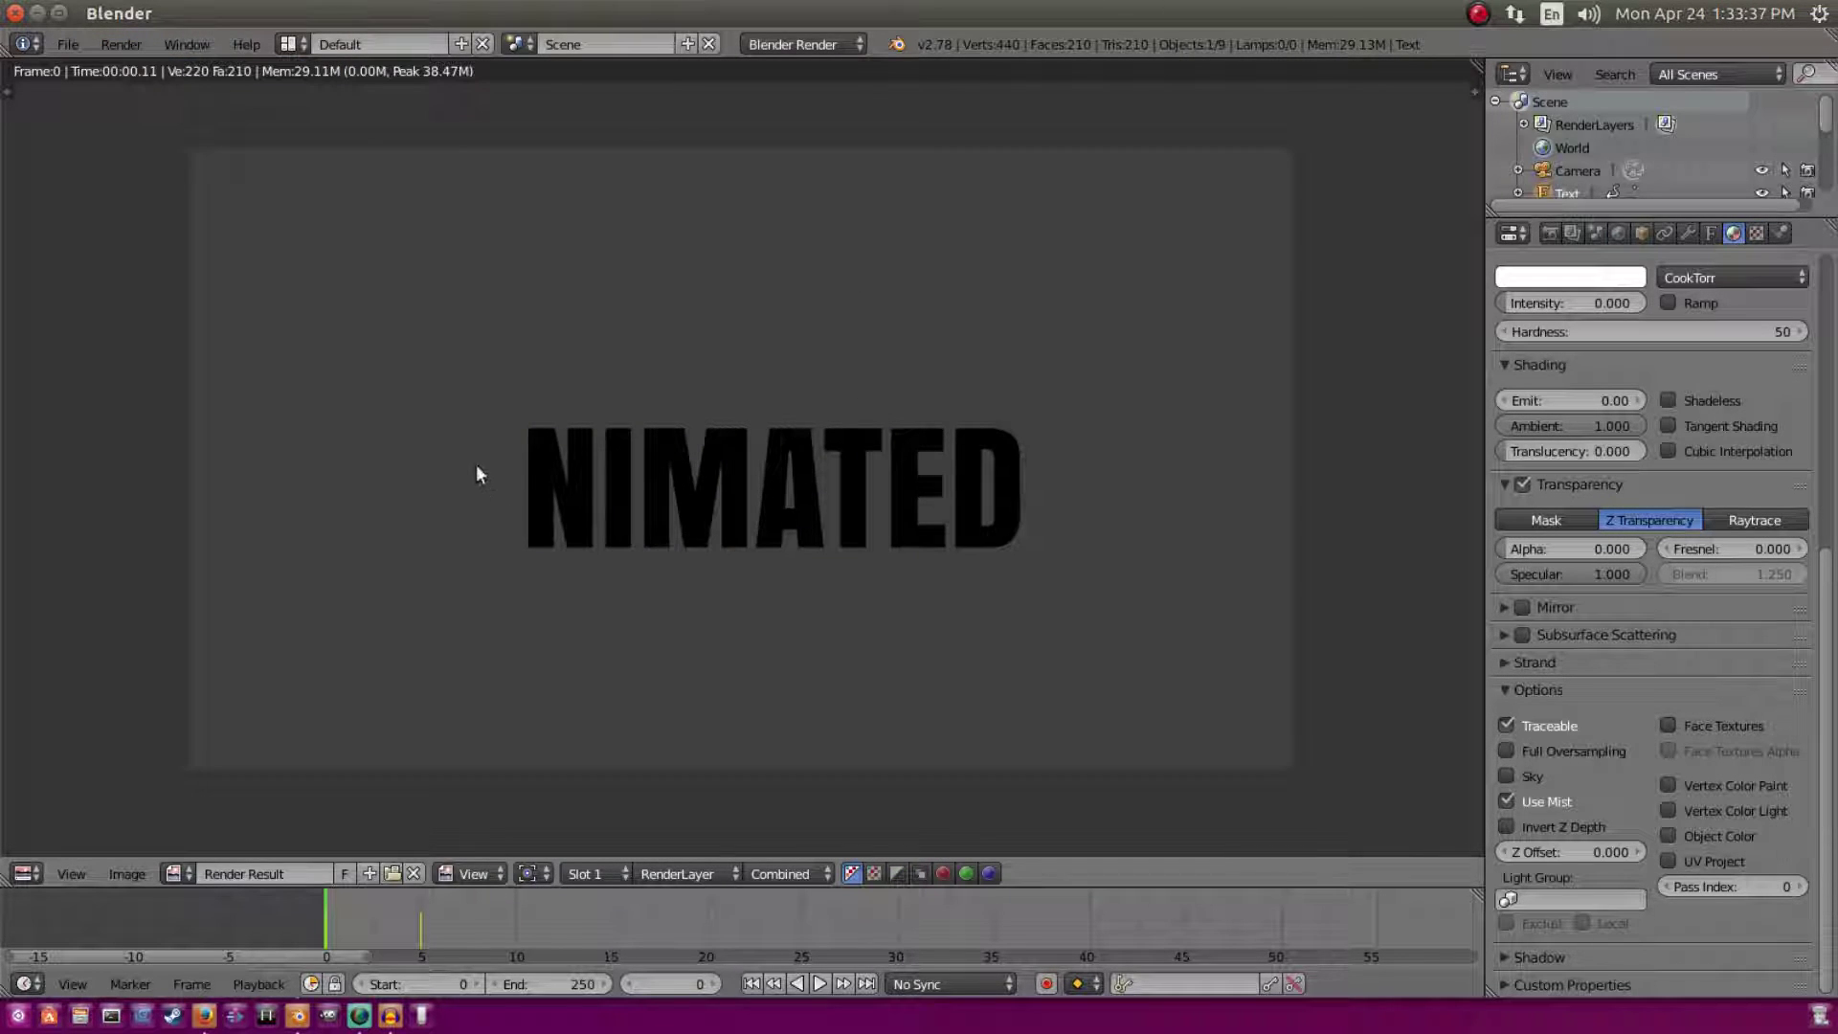
{"action": "key", "text": "Escape"}
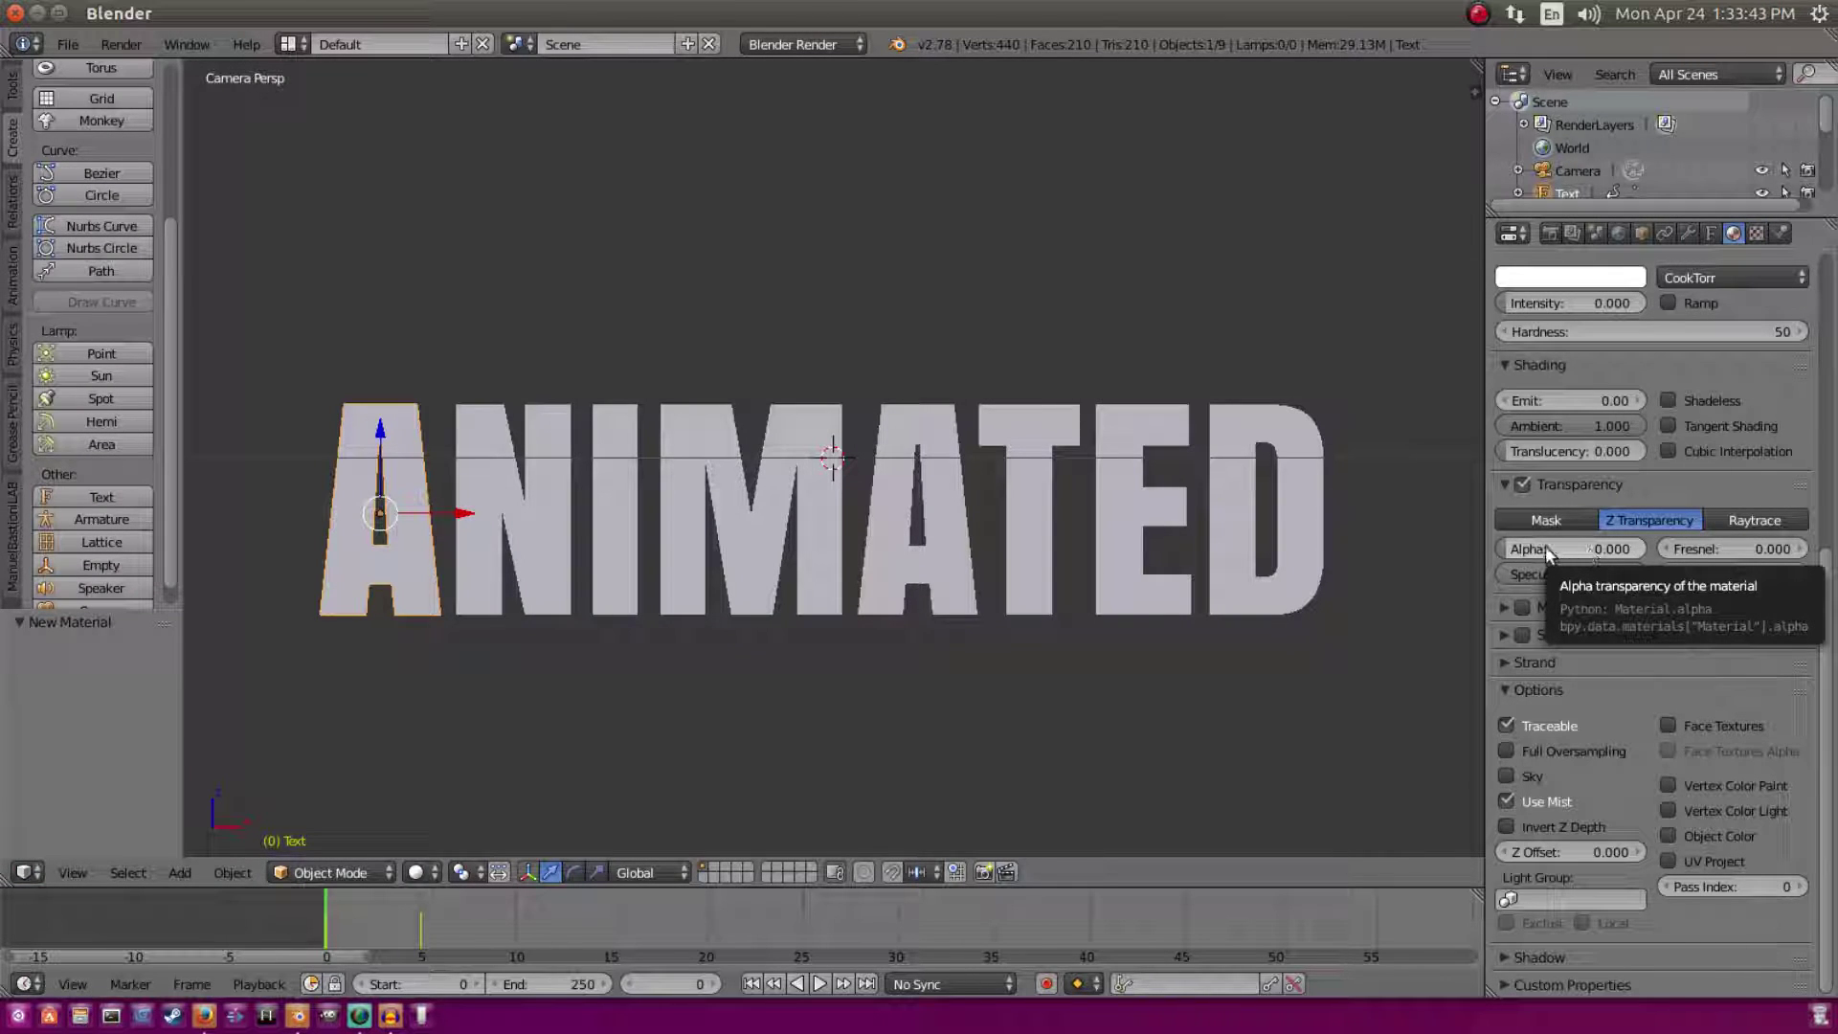
Step: Keyframe the first A's material alpha at 0 on frame 0 and at 1 on frame 5
{"action": "key", "text": "i"}
{"action": "left_click", "coordinate": [420, 919]}
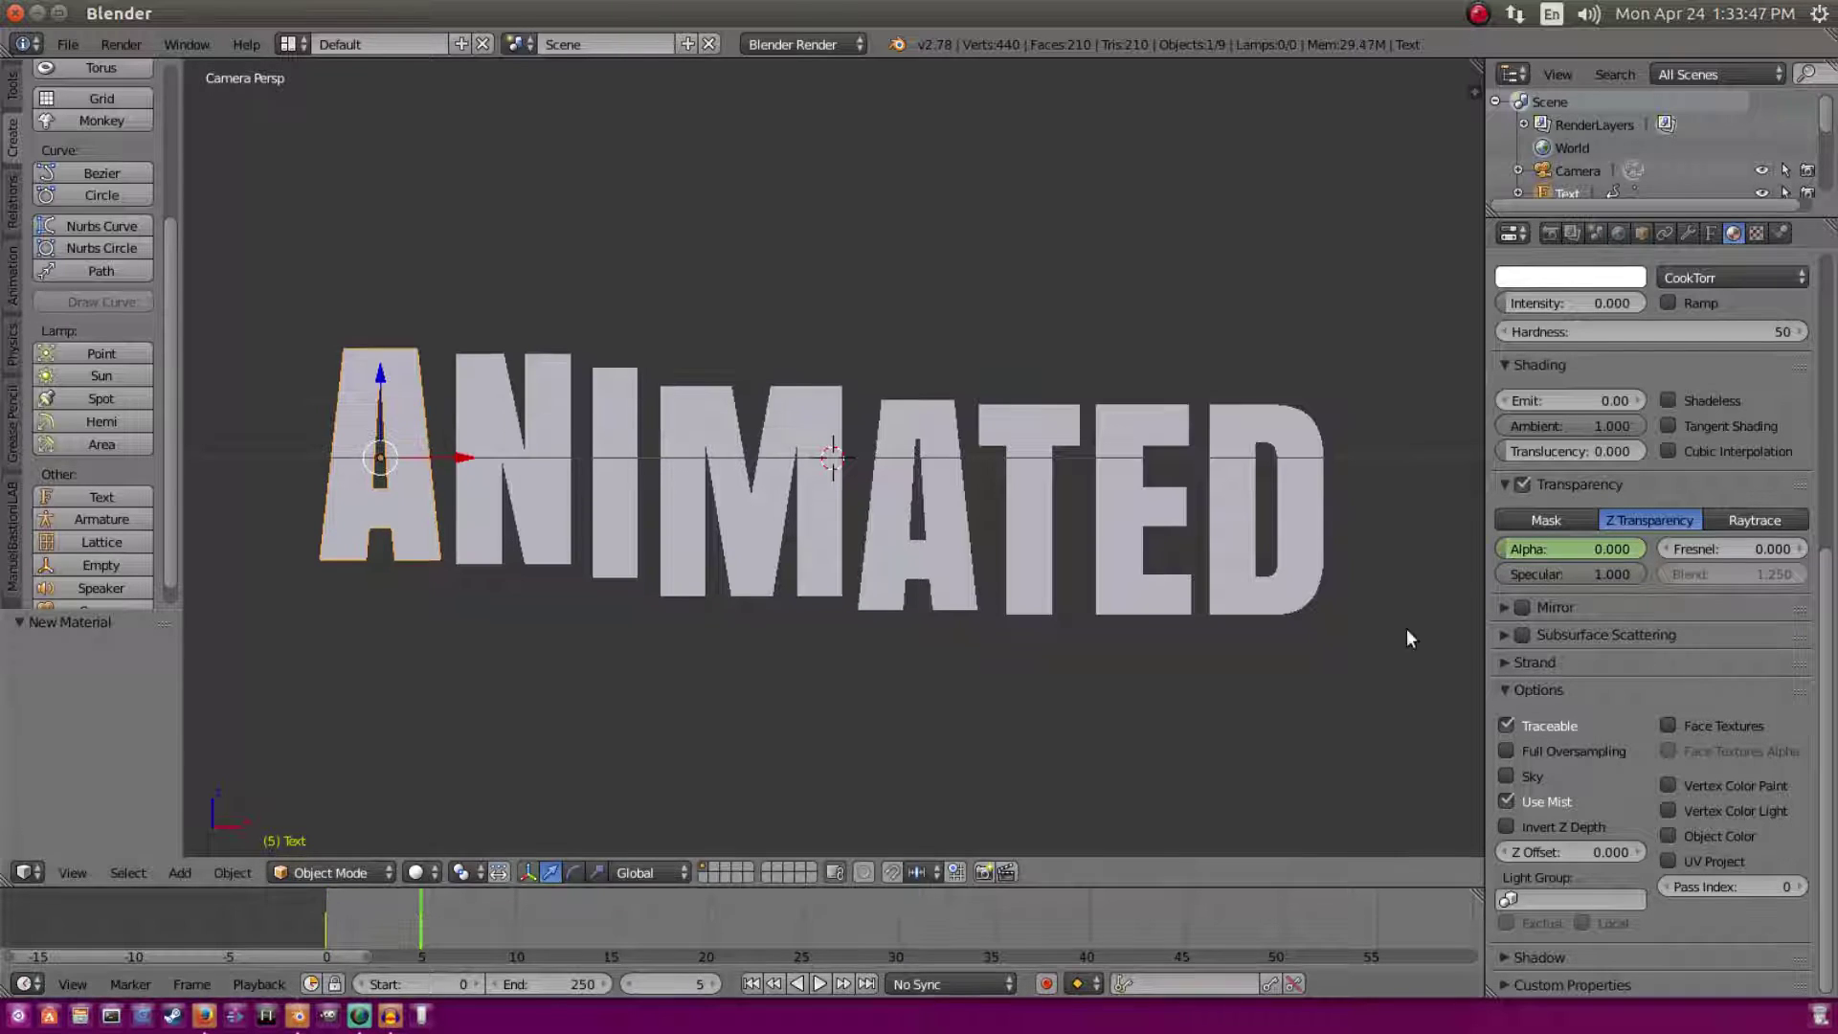
{"action": "left_click_drag", "start_coordinate": [1534, 546], "coordinate": [1616, 542]}
{"action": "key", "text": "i"}
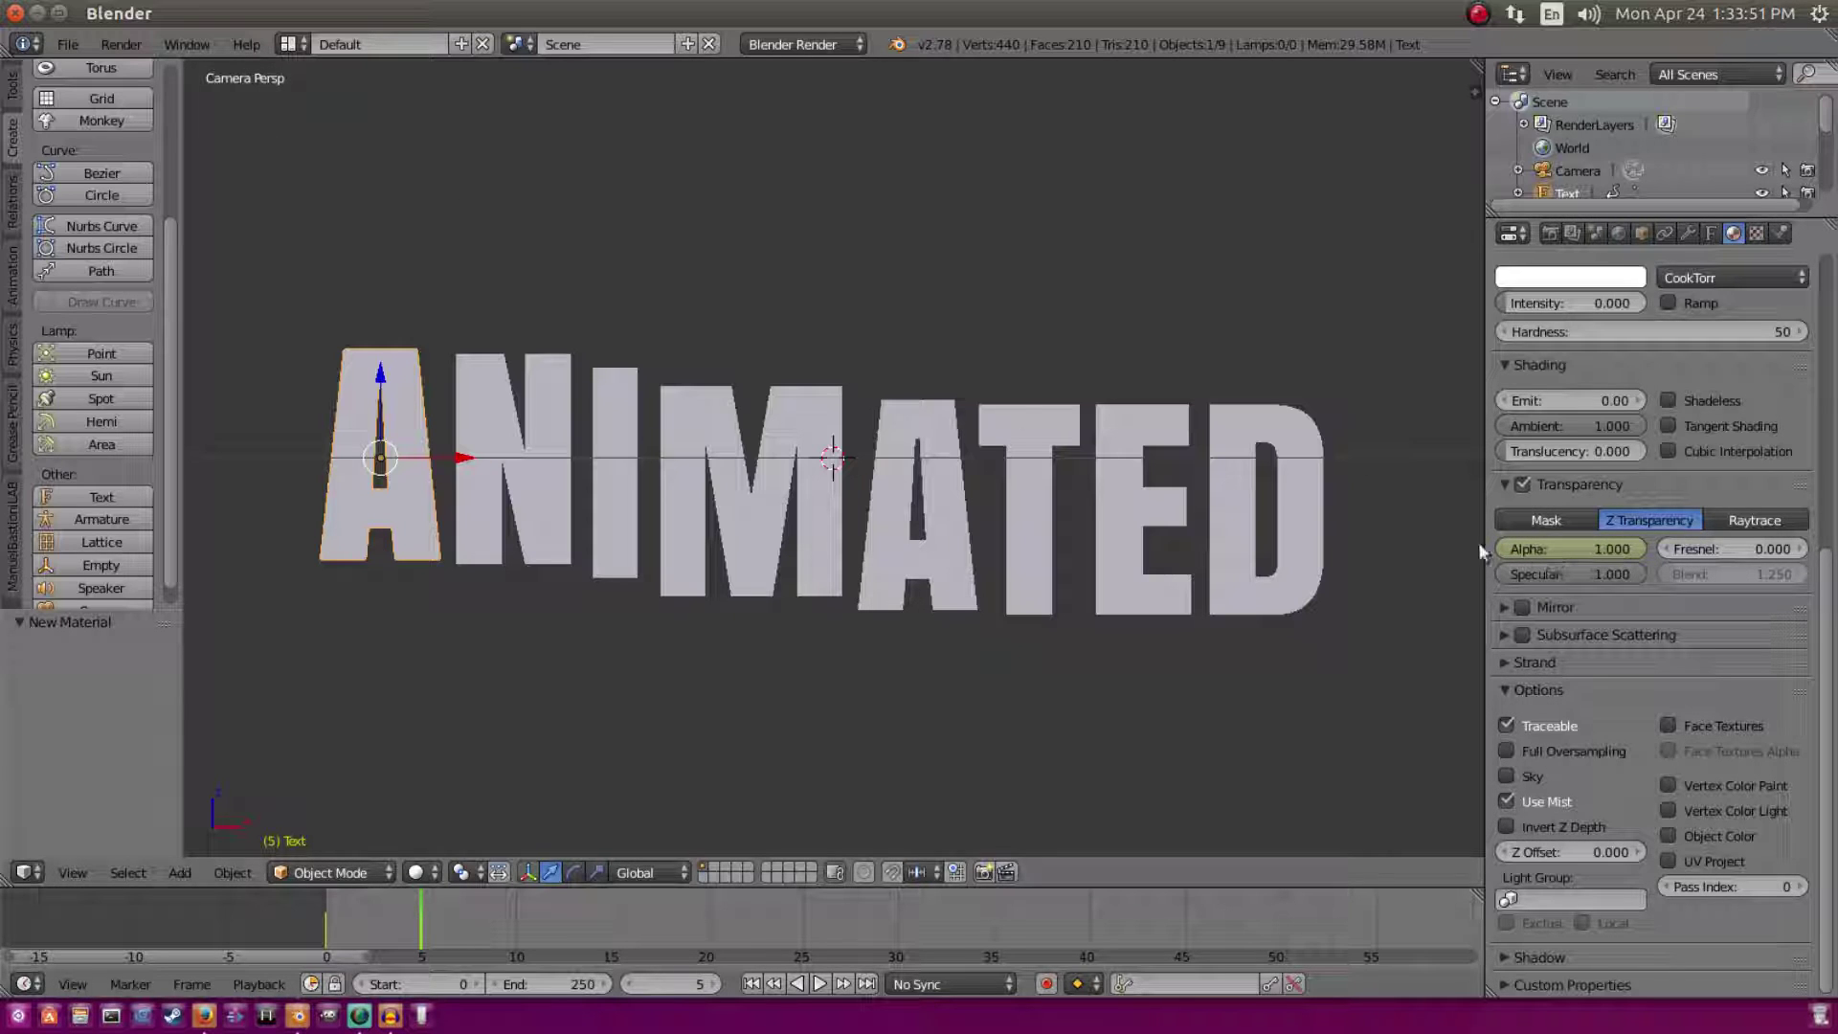
Step: Render frame 5 as an image to check the first letter's opacity, and close the render
{"action": "left_click", "coordinate": [124, 45]}
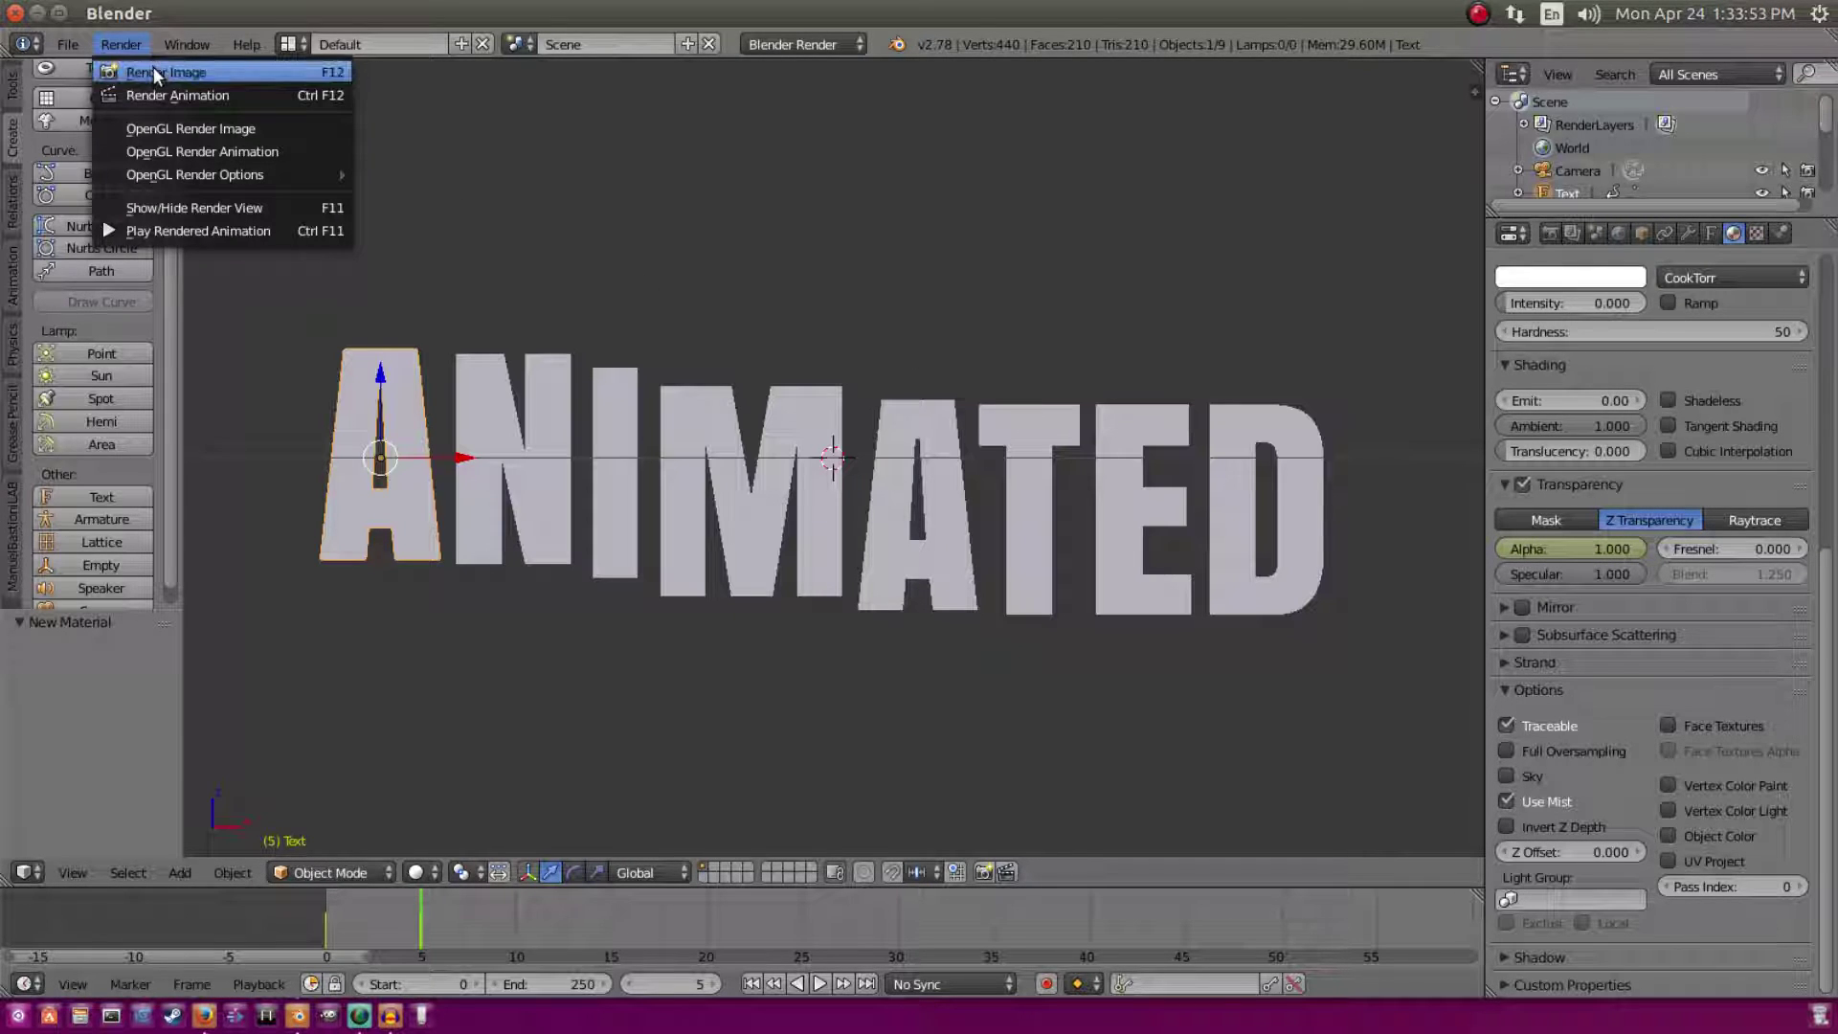
{"action": "left_click", "coordinate": [153, 70]}
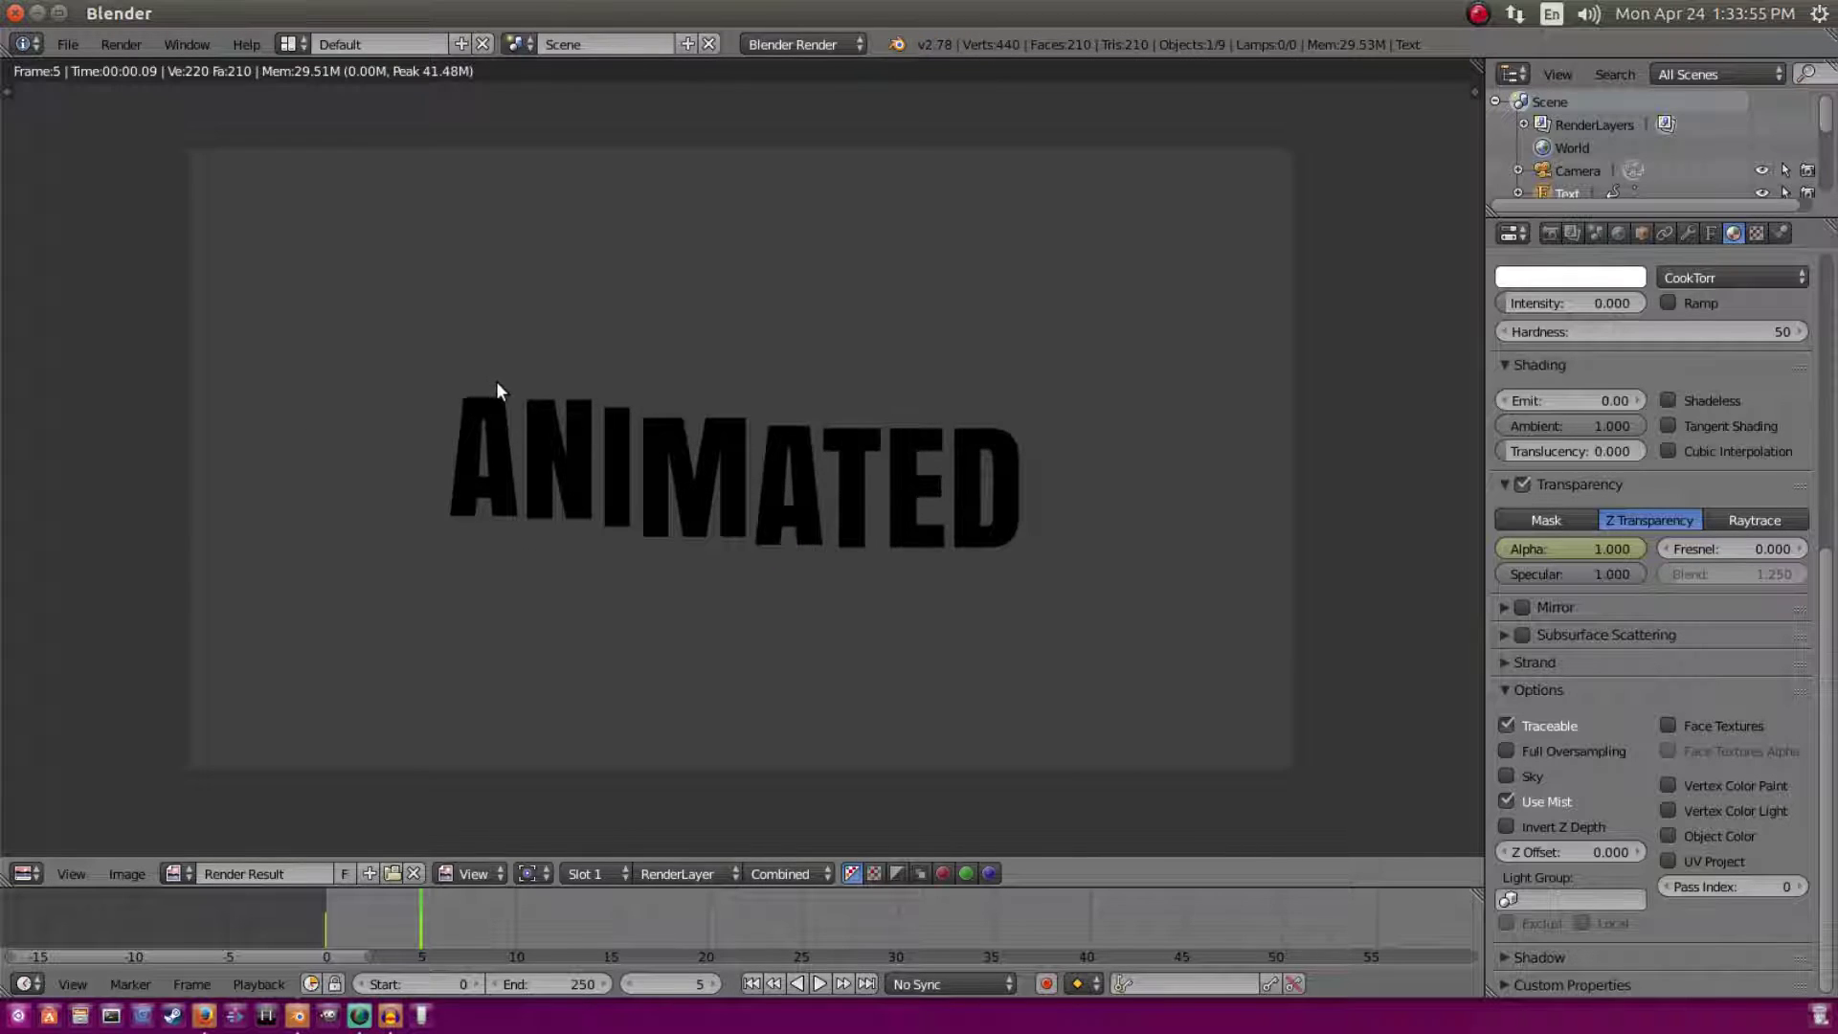
{"action": "key", "text": "Escape"}
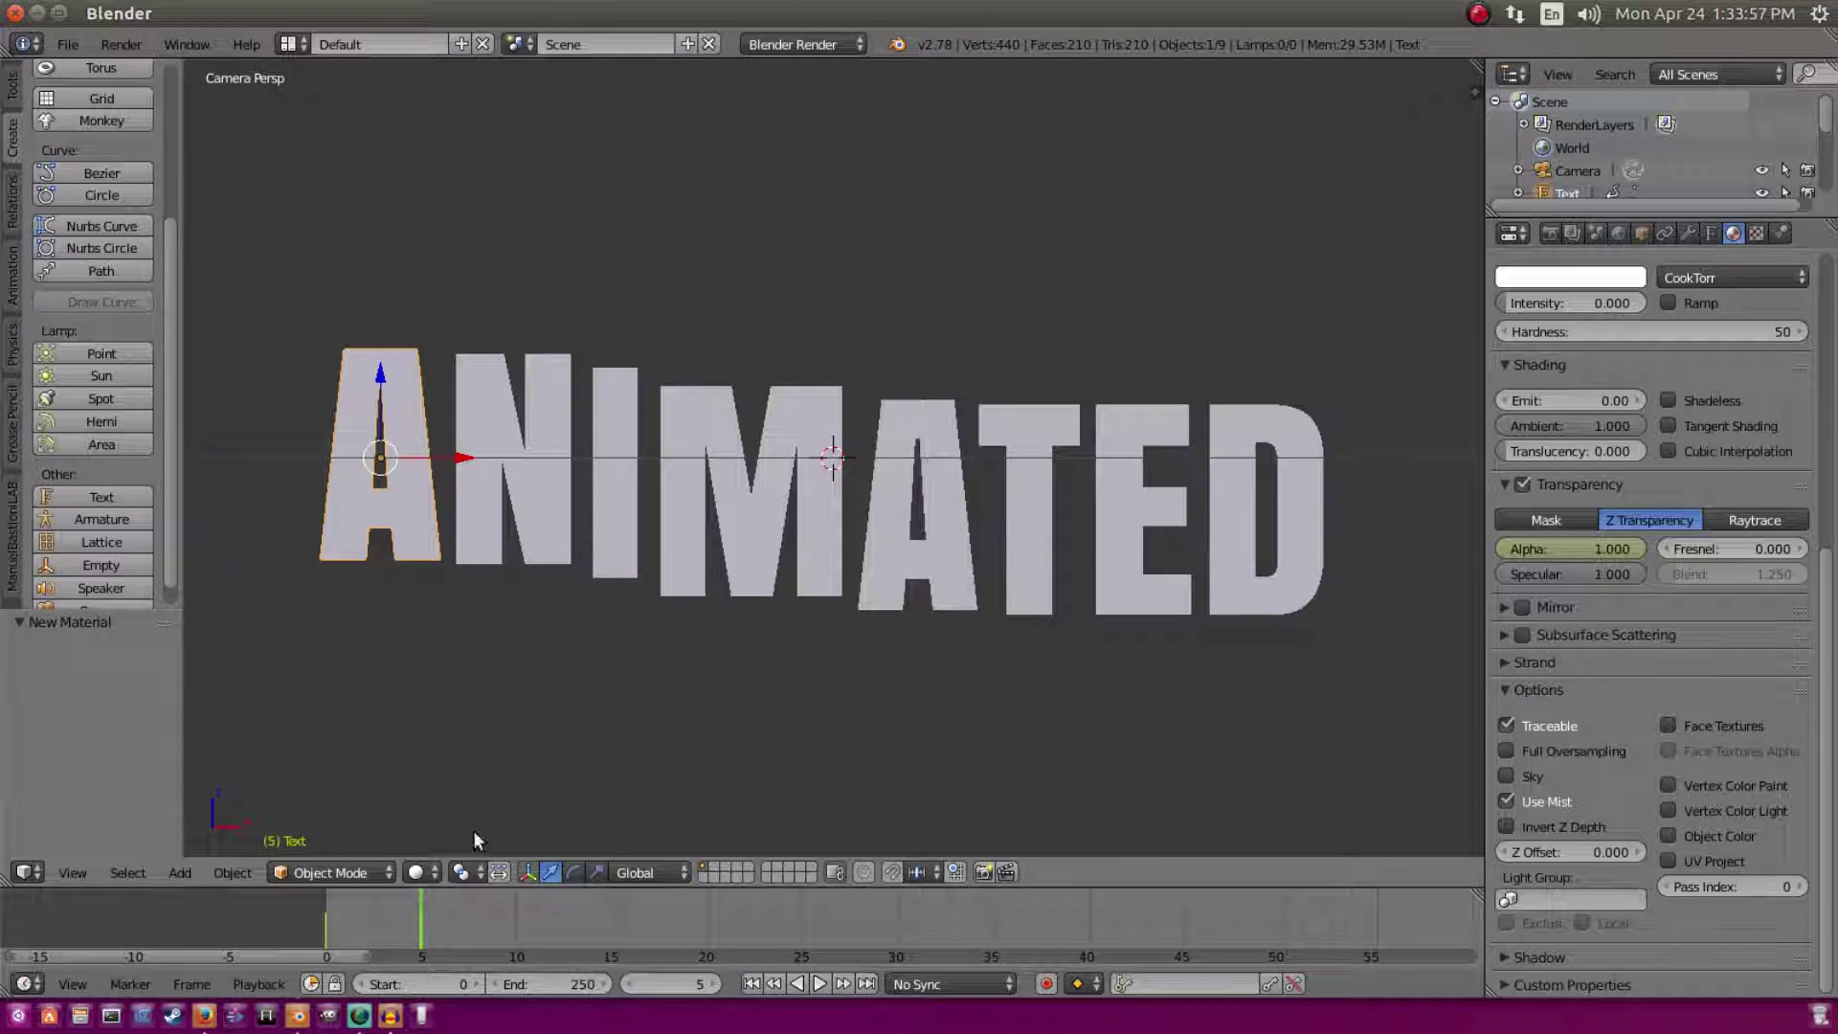
Step: Go back to frame 2 and render it as an image to check the first letter's partial fade
{"action": "key", "text": "Left"}
{"action": "key", "text": "Left"}
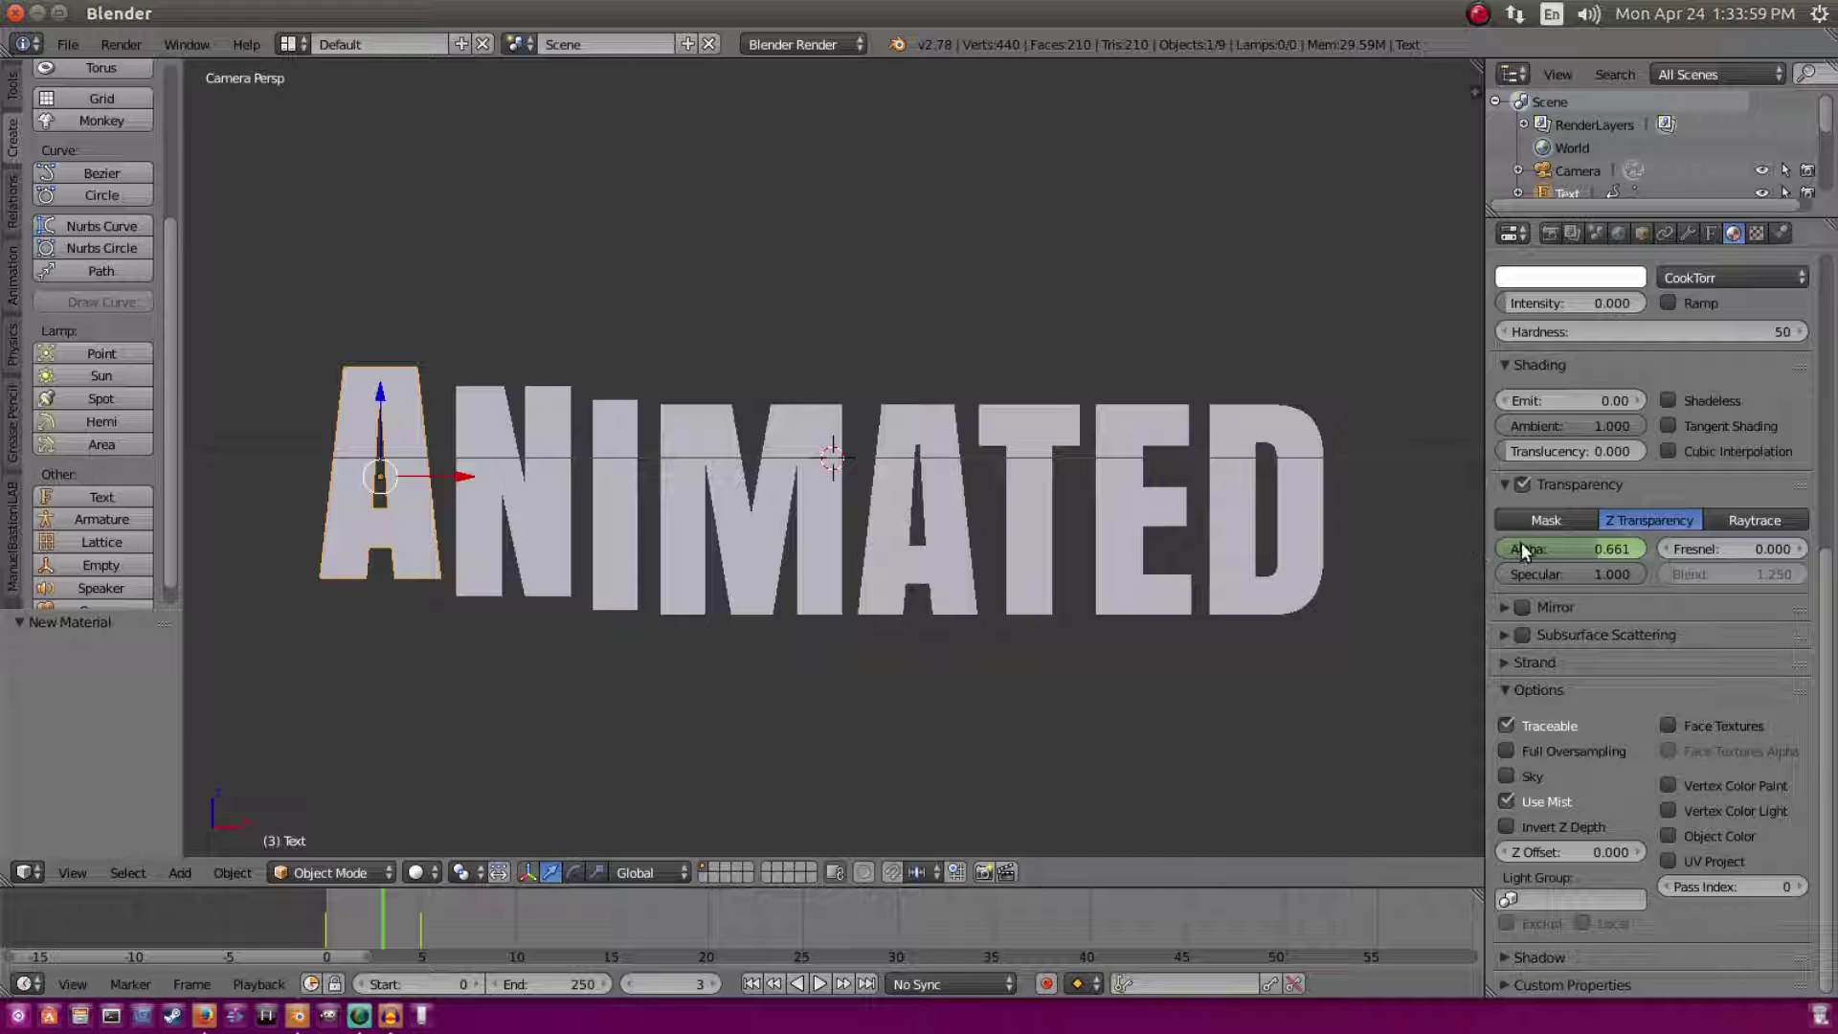
{"action": "key", "text": "Left"}
{"action": "left_click", "coordinate": [121, 44]}
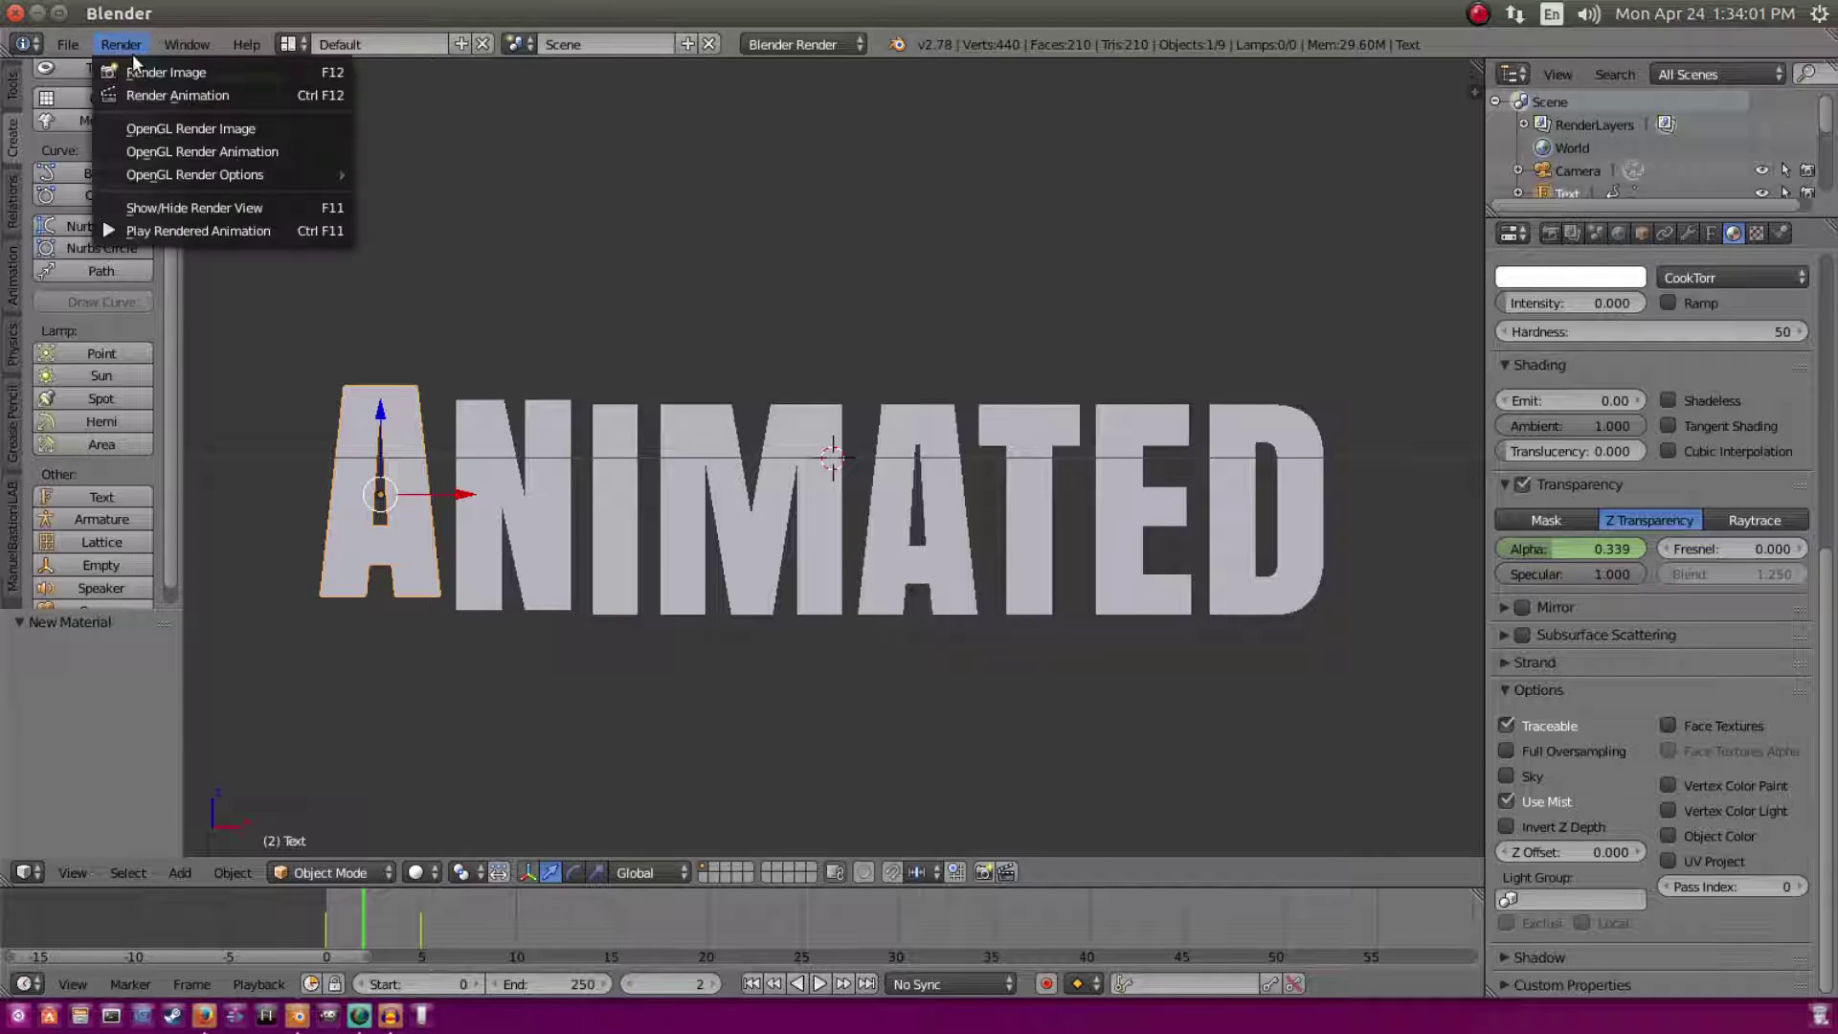
{"action": "left_click", "coordinate": [139, 71]}
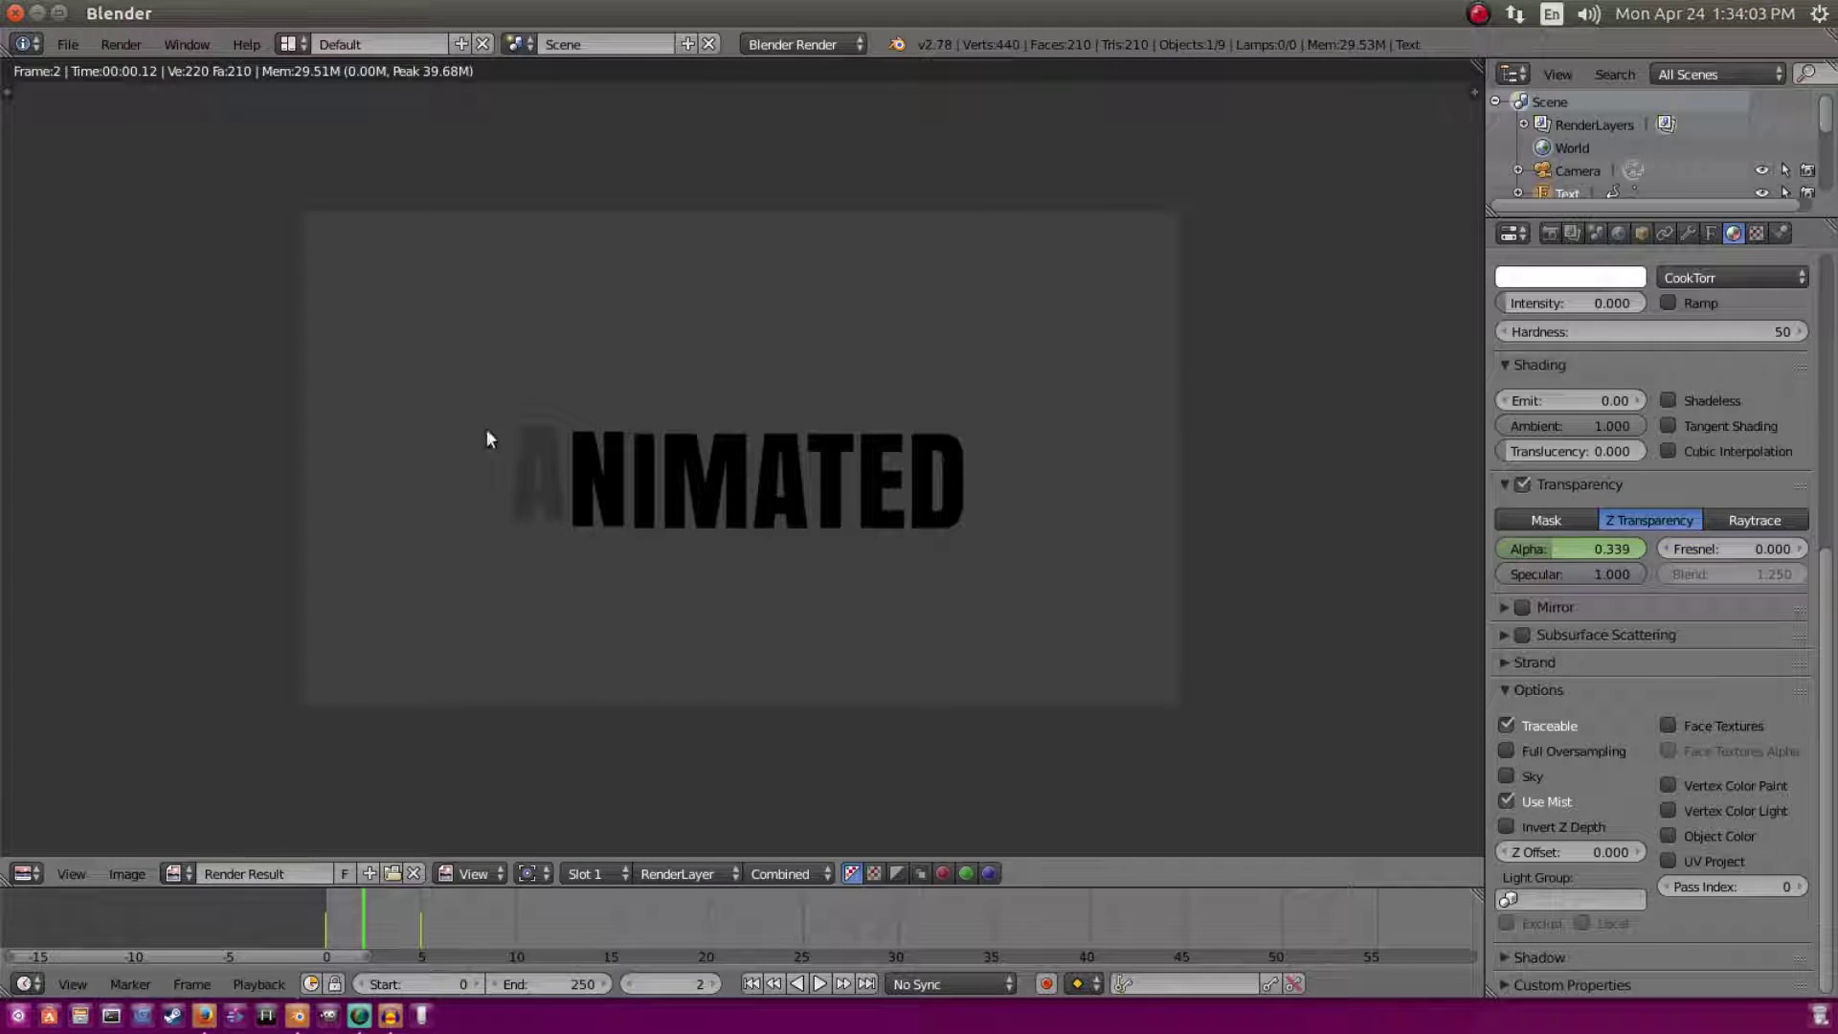
{"action": "key", "text": "Escape"}
Step: Try Texture and Material viewport shading to preview the first letter's transparency in the 3D view
{"action": "key", "text": "Right"}
{"action": "key", "text": "Right"}
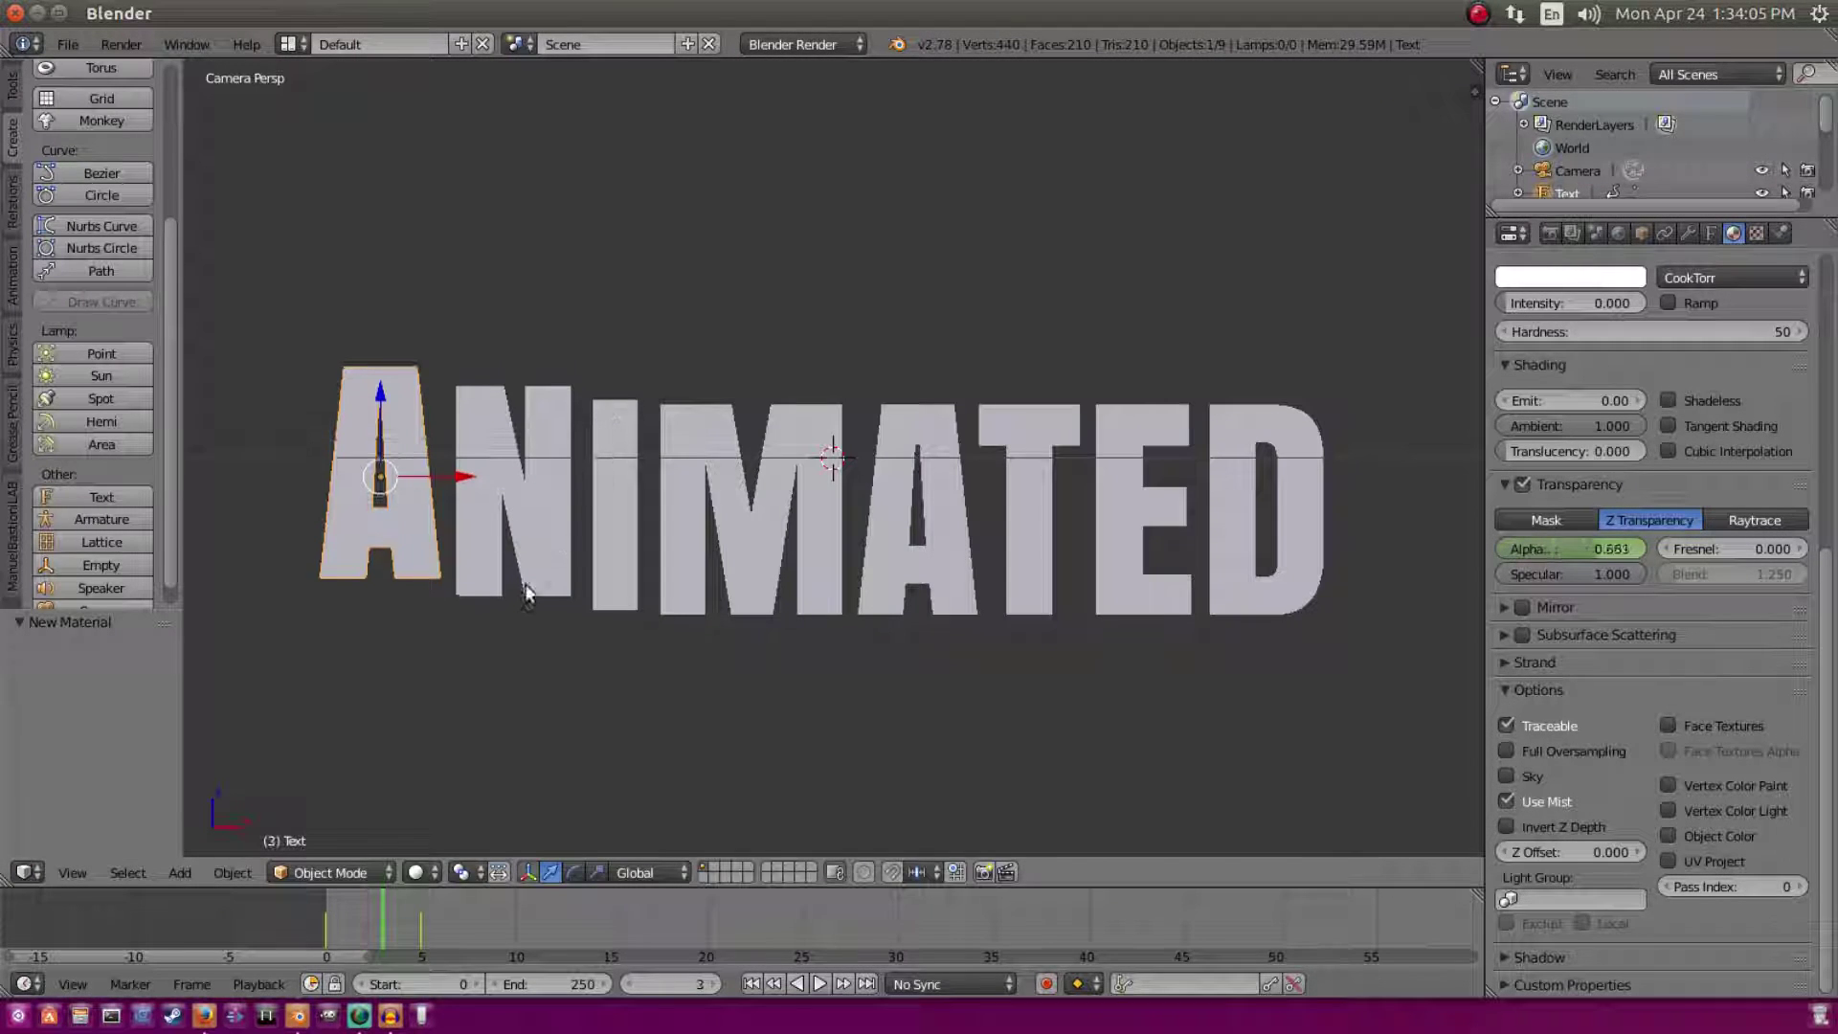
{"action": "left_click", "coordinate": [418, 871]}
{"action": "left_click", "coordinate": [458, 769]}
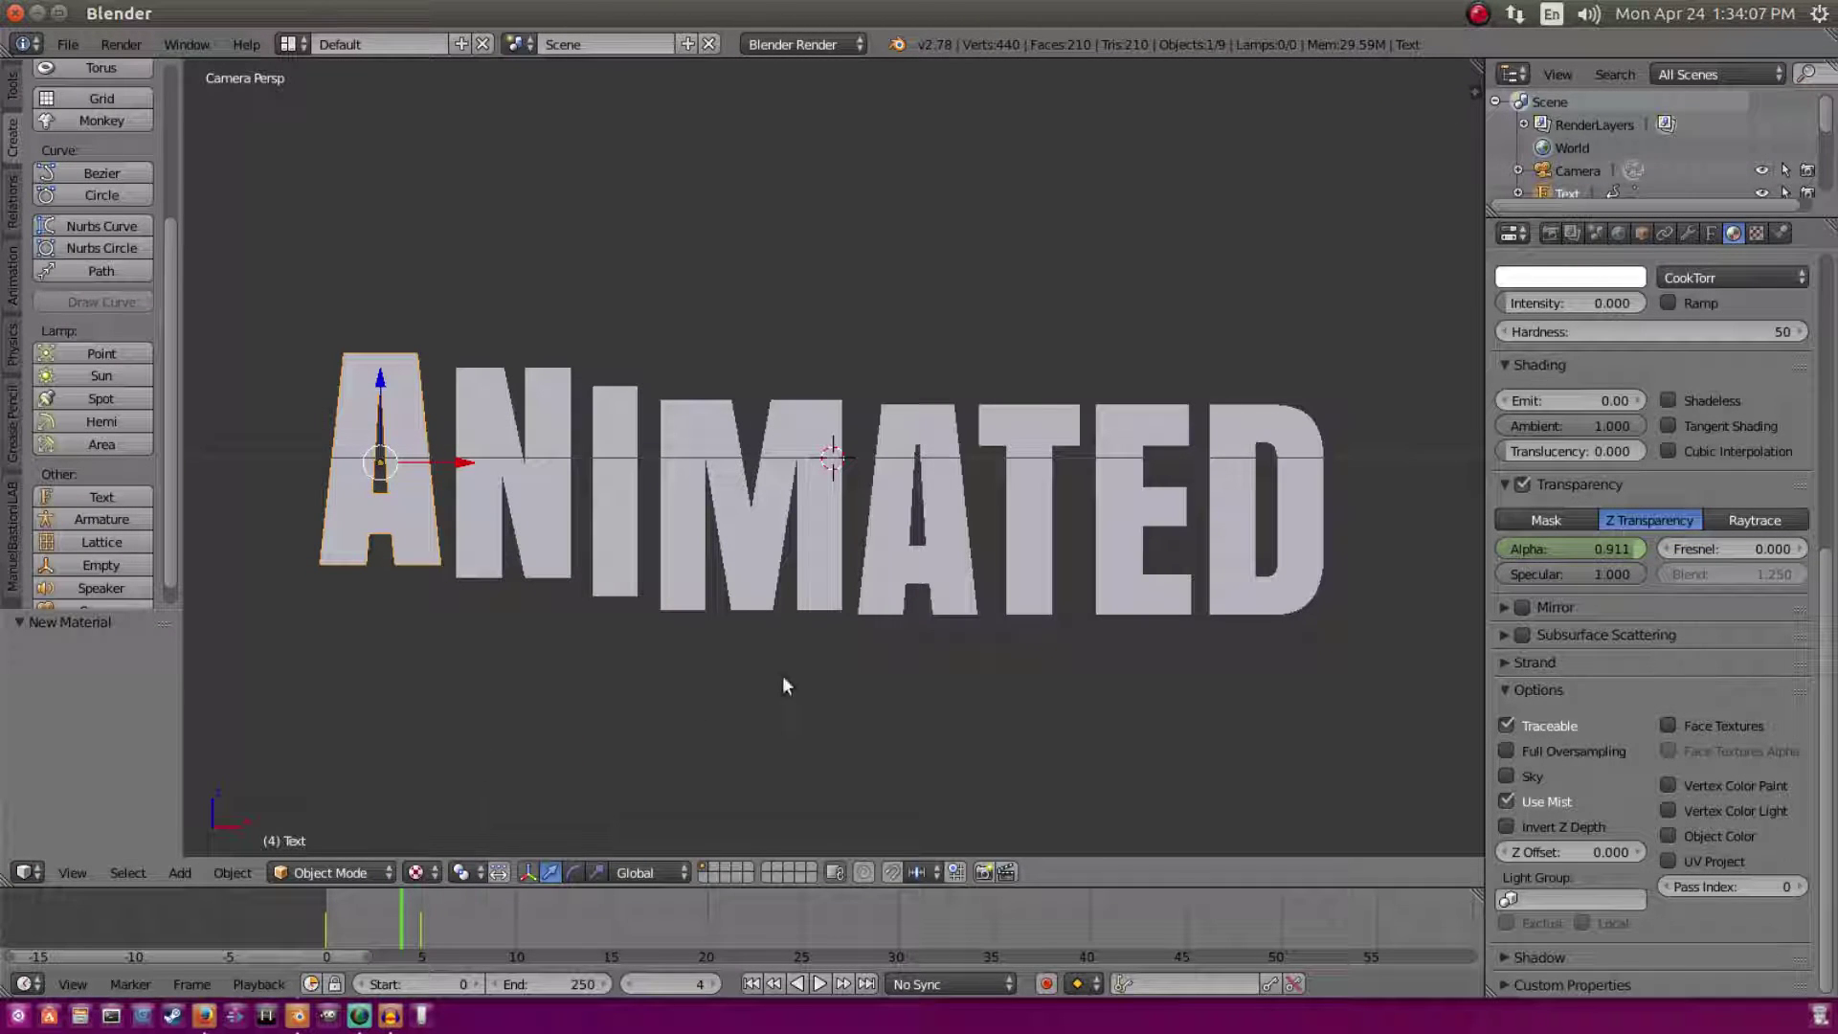
{"action": "left_click", "coordinate": [417, 872]}
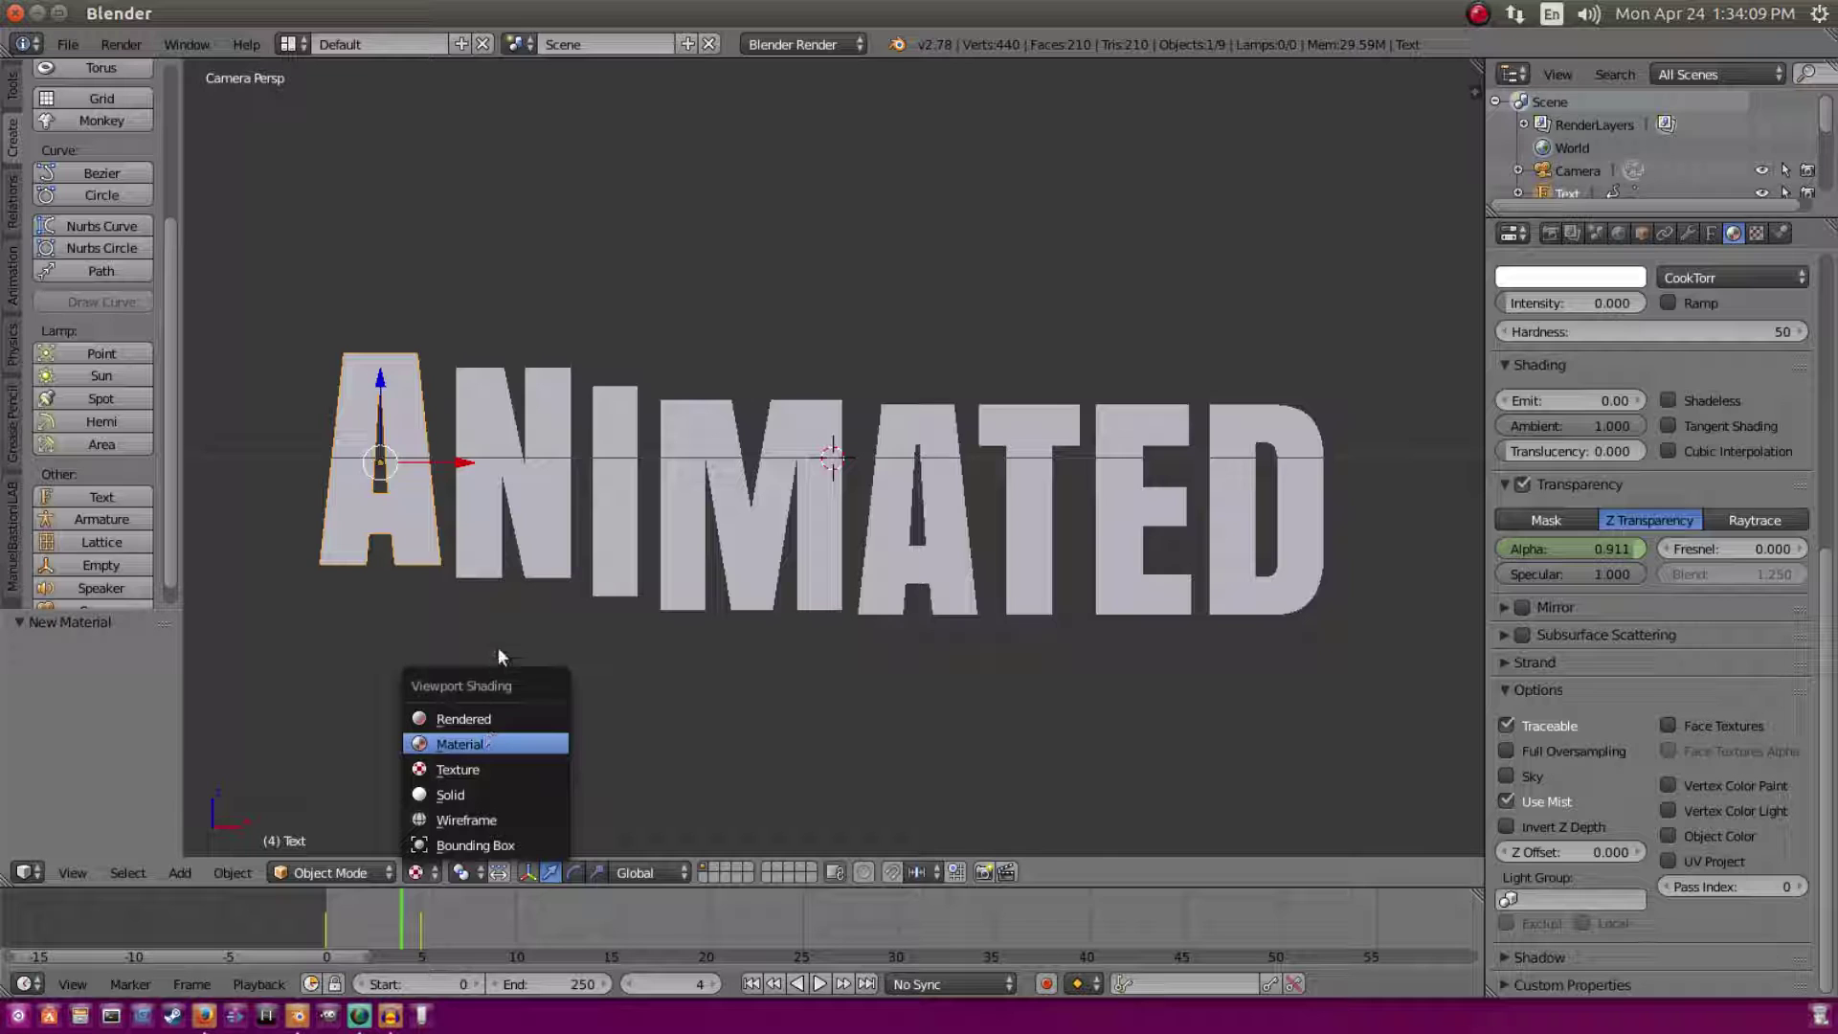
{"action": "key", "text": "Return"}
Step: Return to frame 0 and play the first letter's fade-in in the camera view
{"action": "key", "text": "Left"}
{"action": "key", "text": "Left"}
{"action": "key", "text": "Left"}
{"action": "key", "text": "Left"}
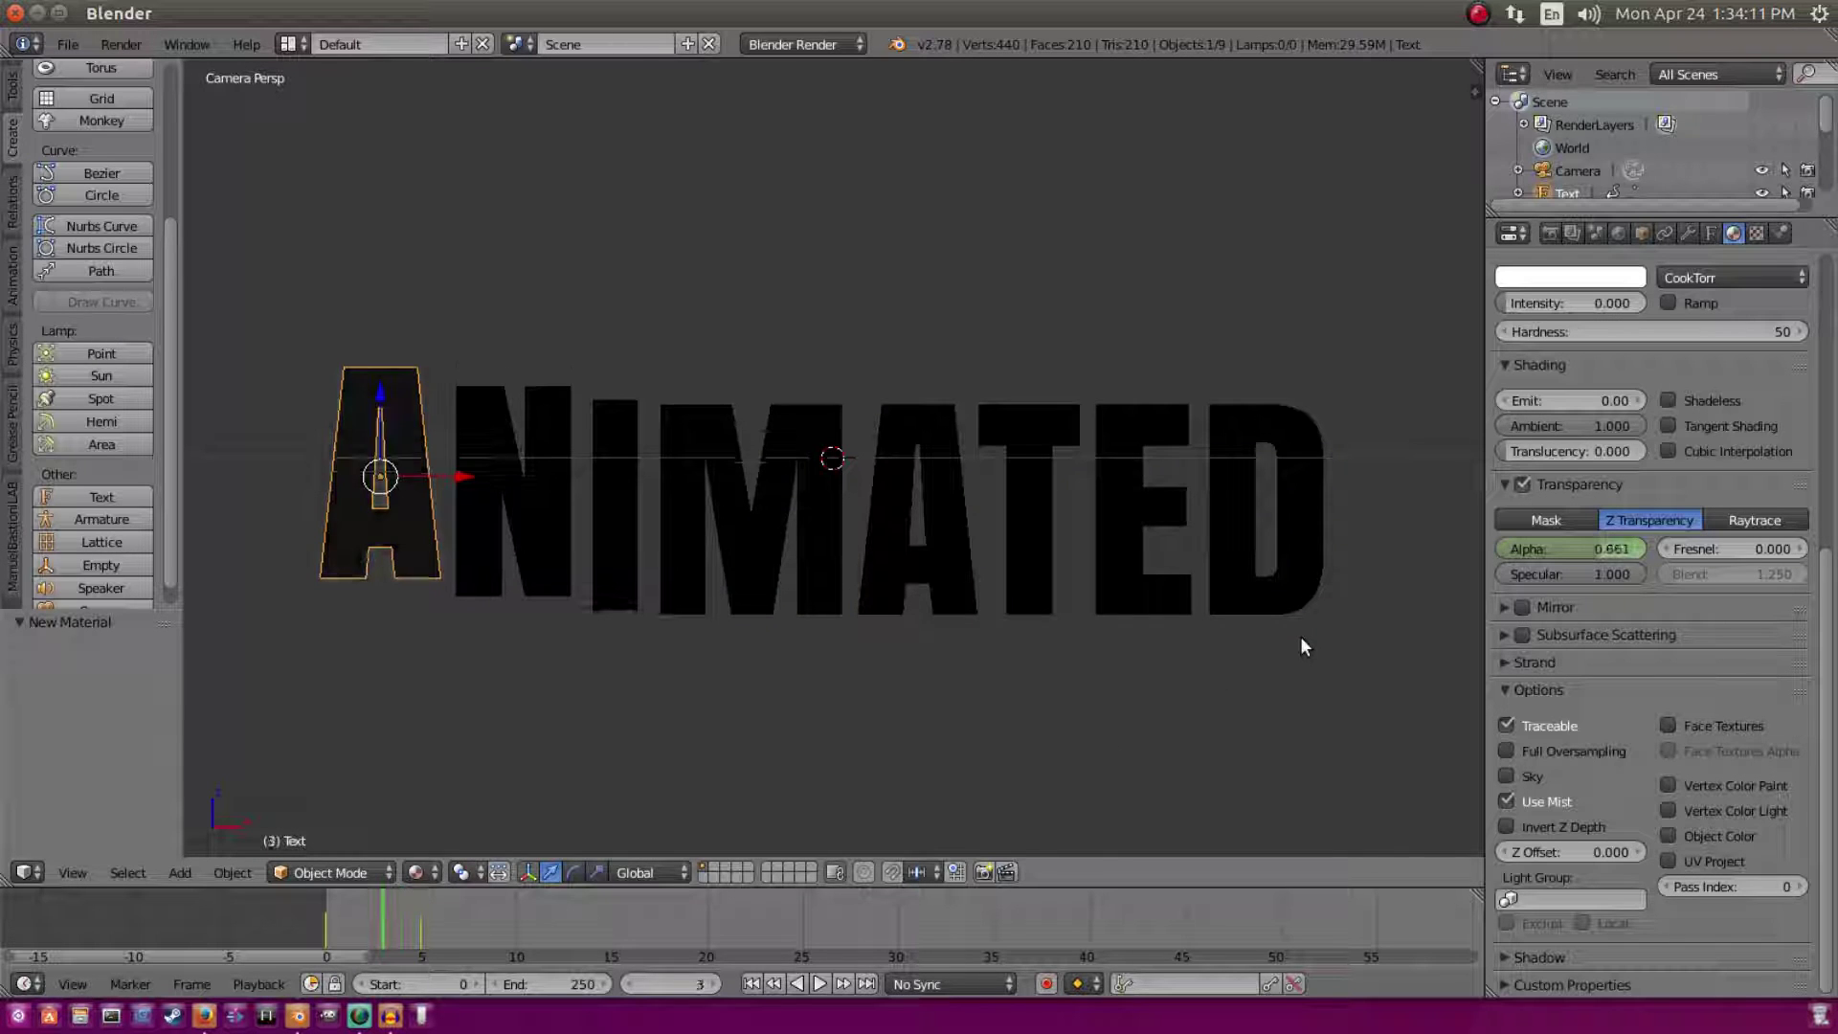
{"action": "scroll", "coordinate": [661, 744], "scroll_direction": "down", "scroll_amount": 4}
{"action": "right_click", "coordinate": [373, 683]}
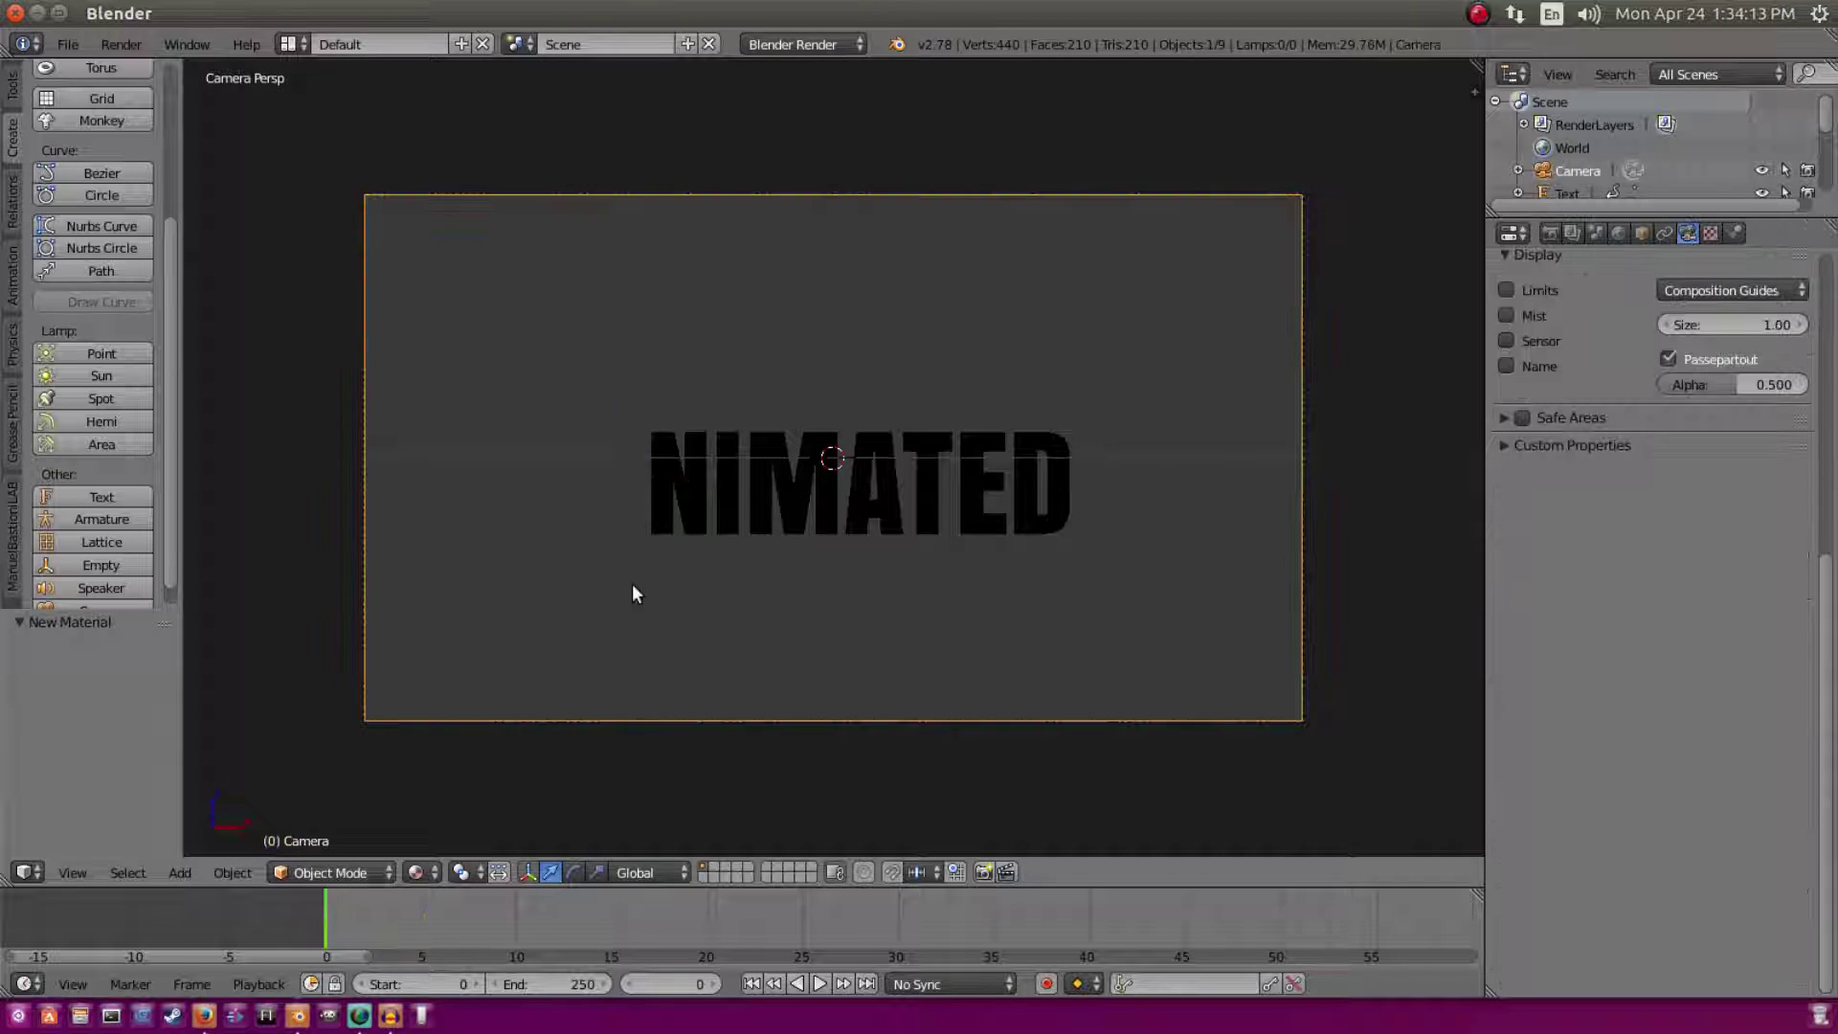
{"action": "scroll", "coordinate": [670, 624], "scroll_direction": "up", "scroll_amount": 3}
{"action": "key", "text": "alt+a"}
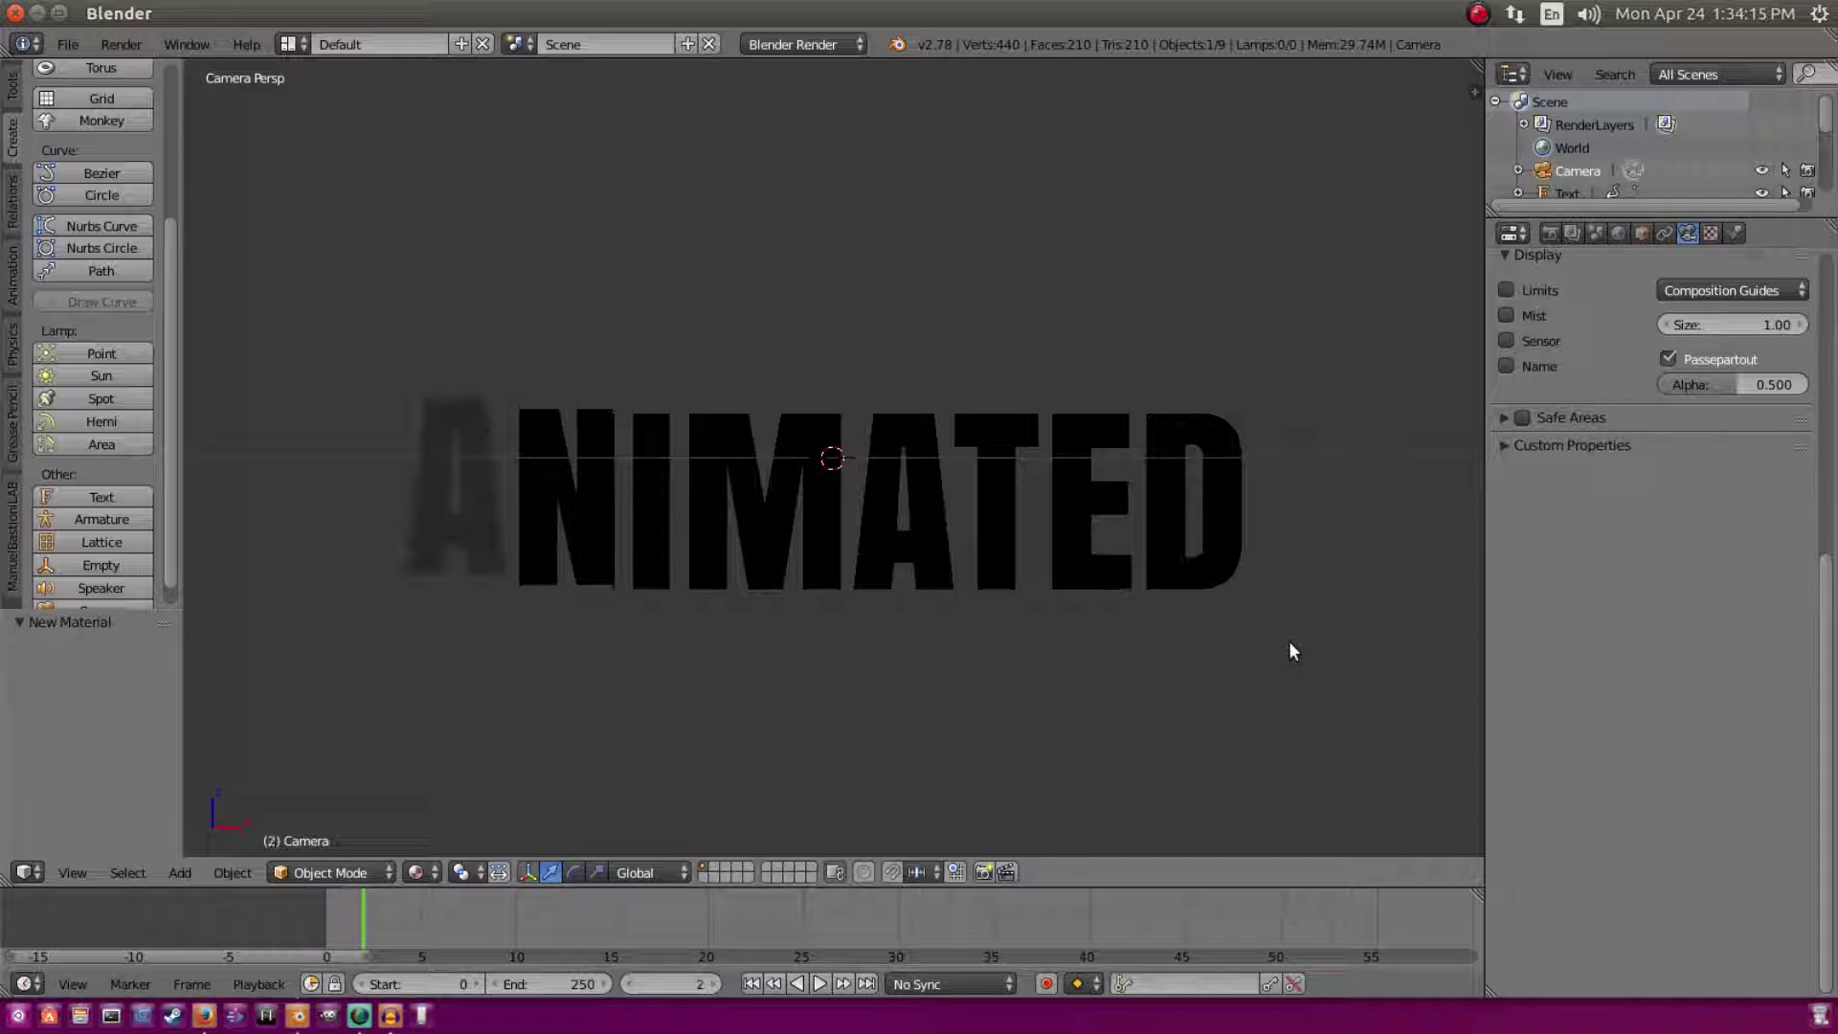
Step: Step back and forth through the fade-in frames and return the viewport shading to Solid
{"action": "key", "text": "Left"}
{"action": "key", "text": "Left"}
{"action": "key", "text": "Left"}
{"action": "key", "text": "Right"}
{"action": "key", "text": "Right"}
{"action": "key", "text": "Right"}
{"action": "key", "text": "Right"}
{"action": "key", "text": "Right"}
{"action": "left_click", "coordinate": [415, 872]}
{"action": "left_click", "coordinate": [469, 796]}
Step: Keyframe the fade-in of the second letter, N: material alpha 1.000 at frame 6 and the starting alpha at frame 1
{"action": "right_click", "coordinate": [565, 532]}
{"action": "key", "text": "Left"}
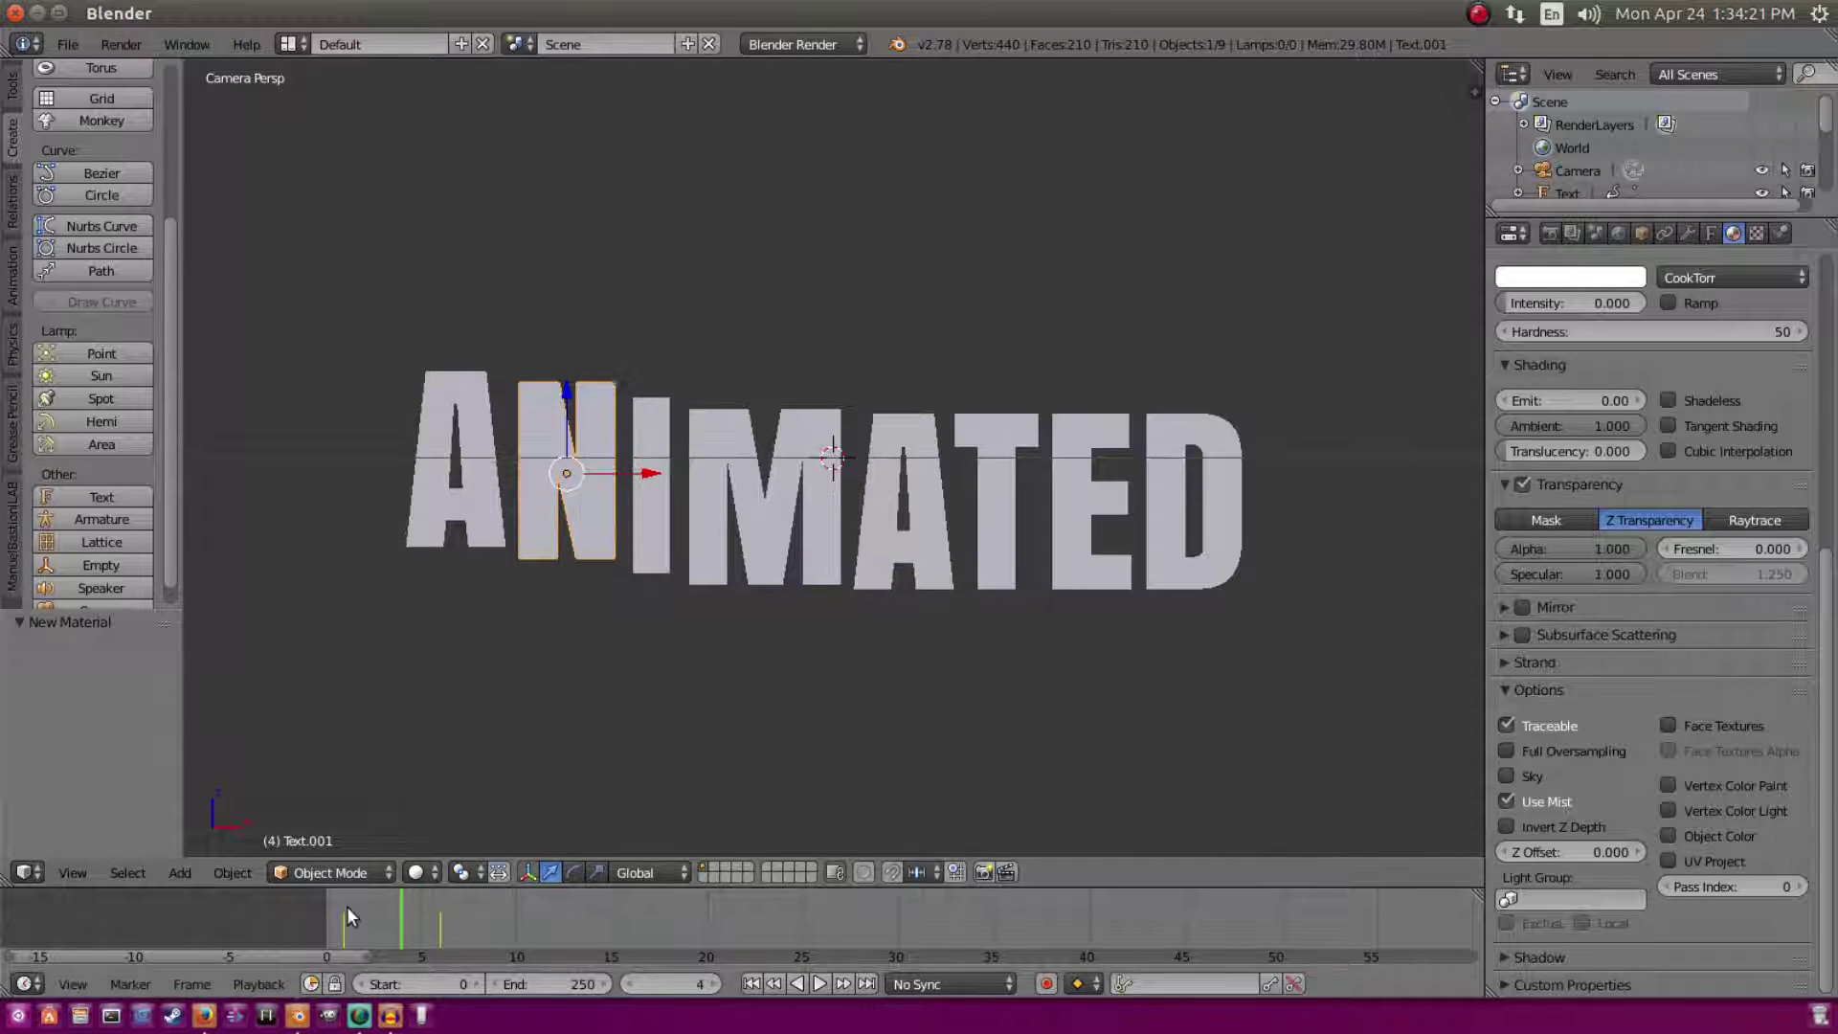
{"action": "left_click", "coordinate": [348, 919]}
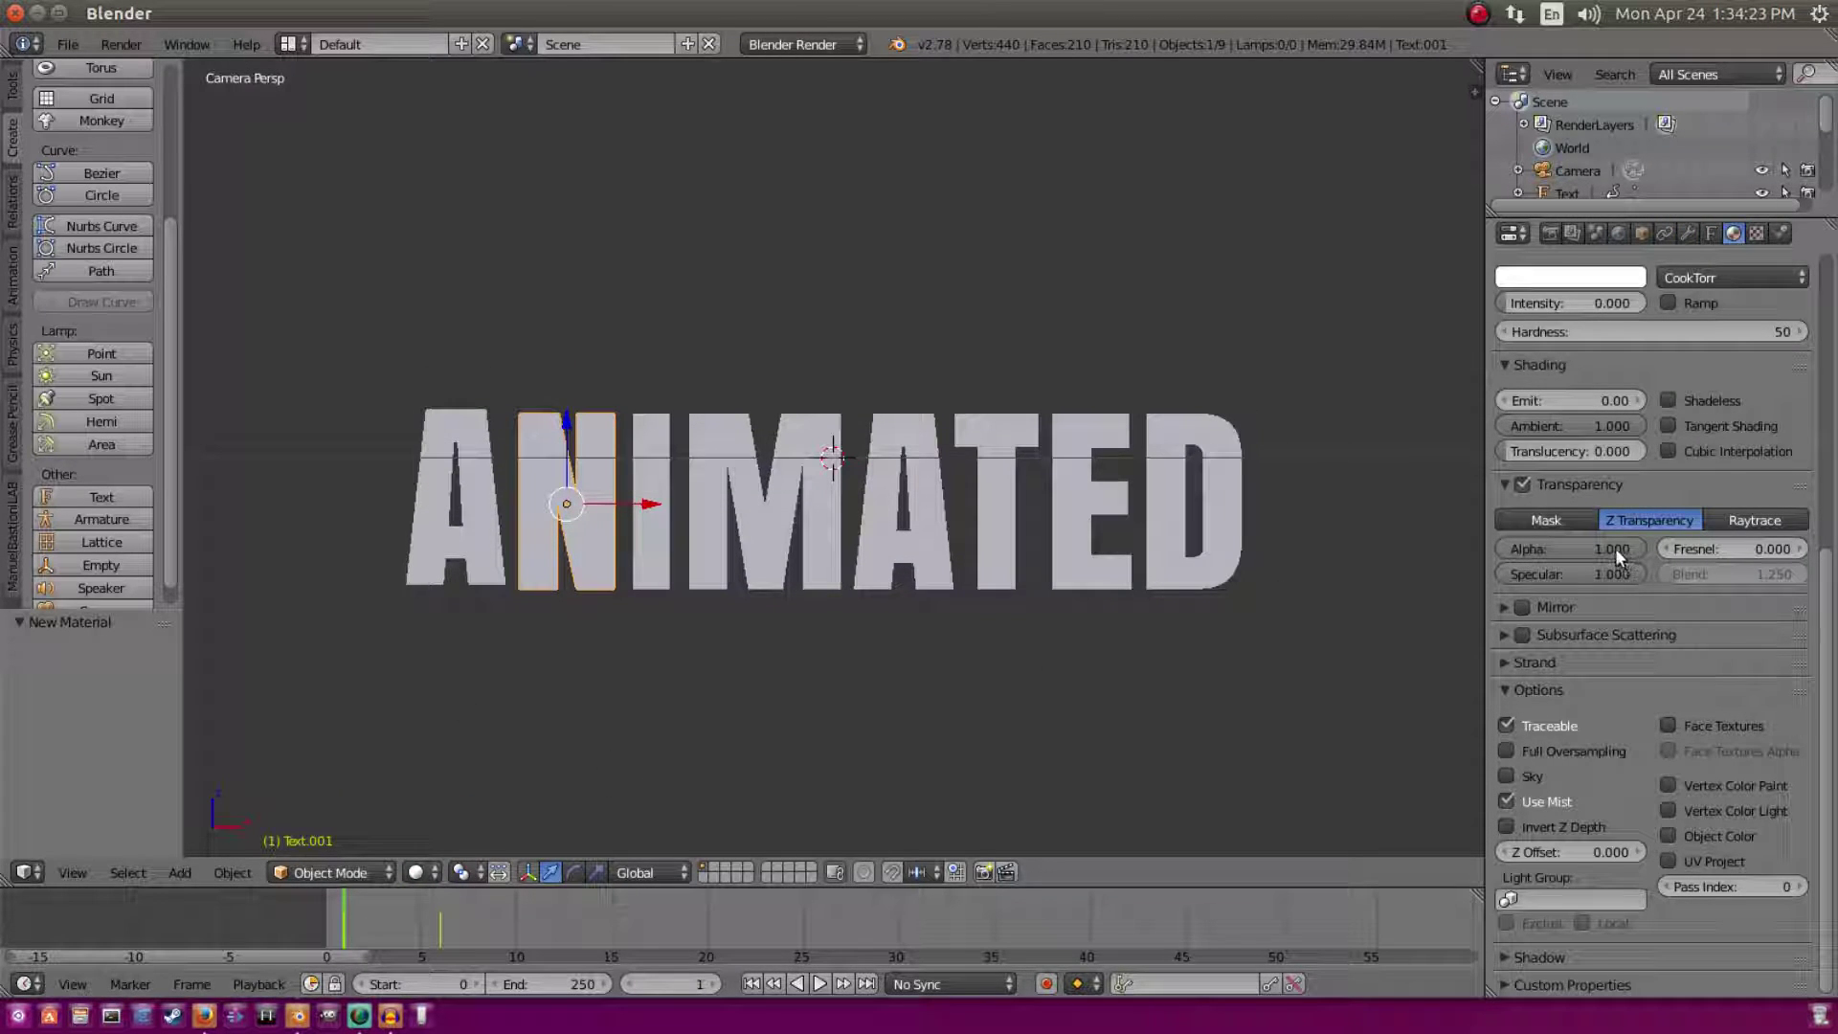
{"action": "left_click", "coordinate": [440, 924]}
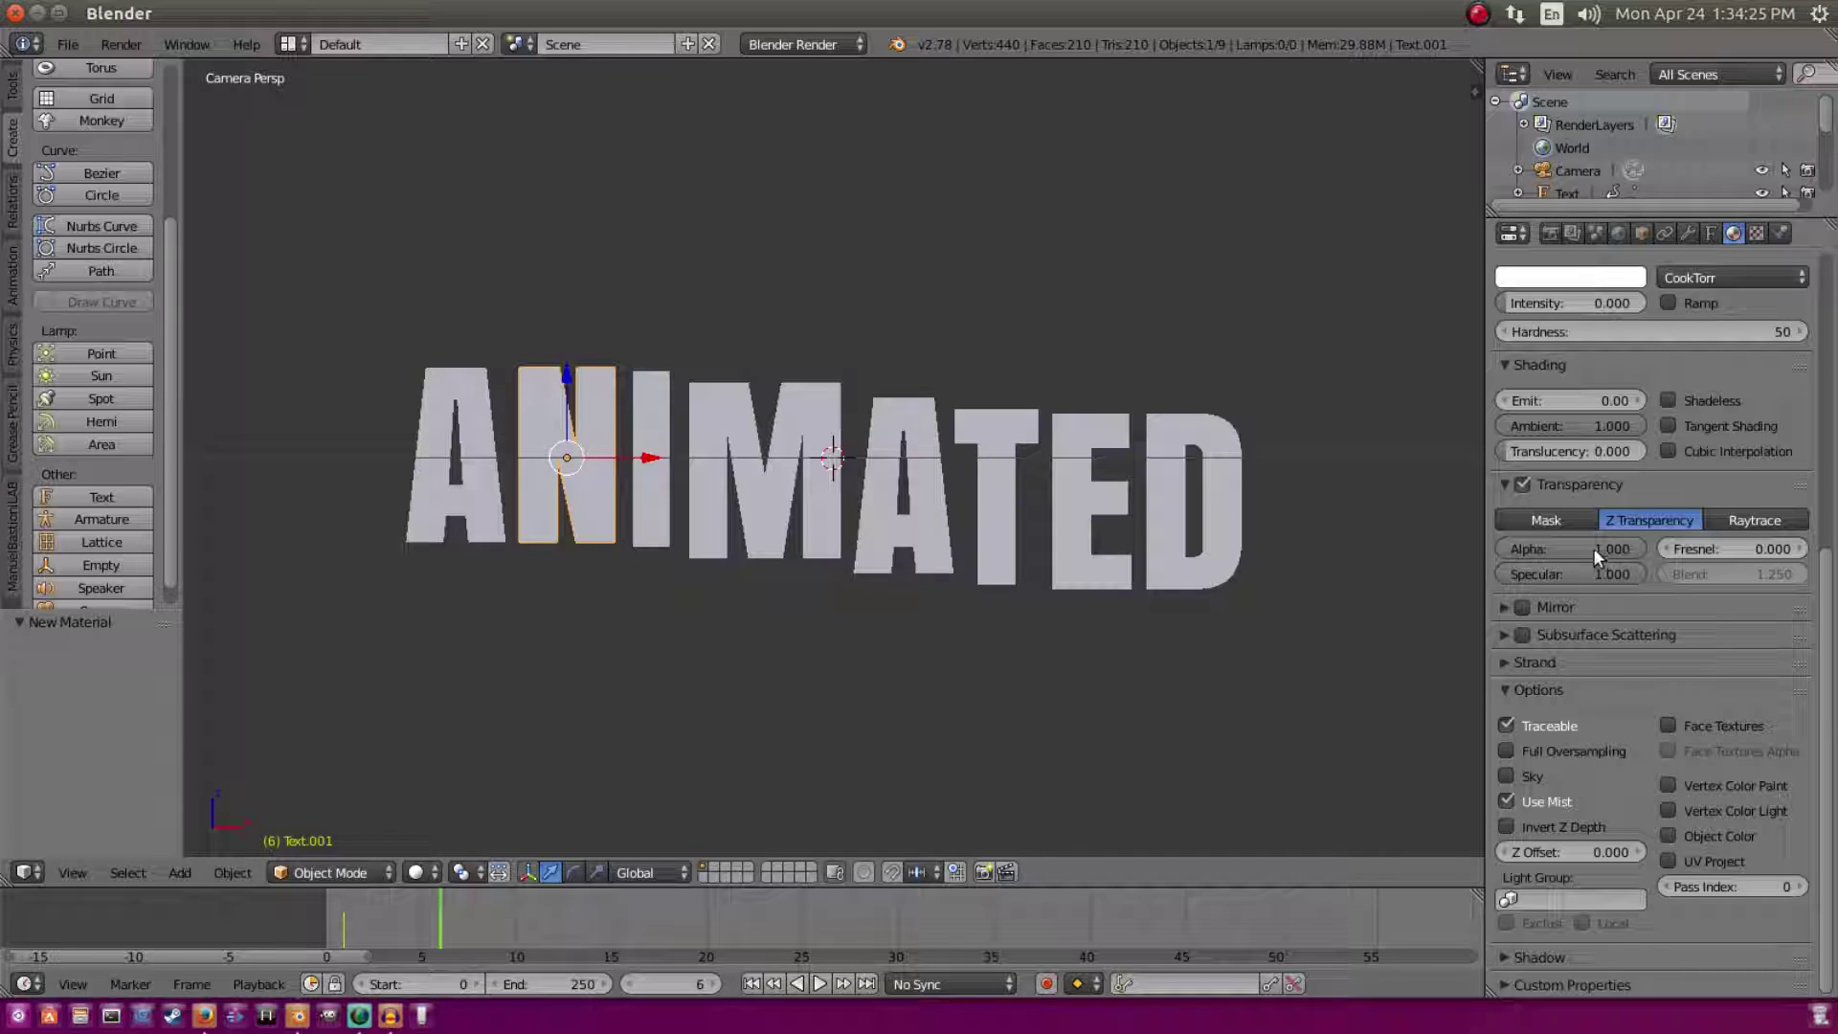
{"action": "key", "text": "i"}
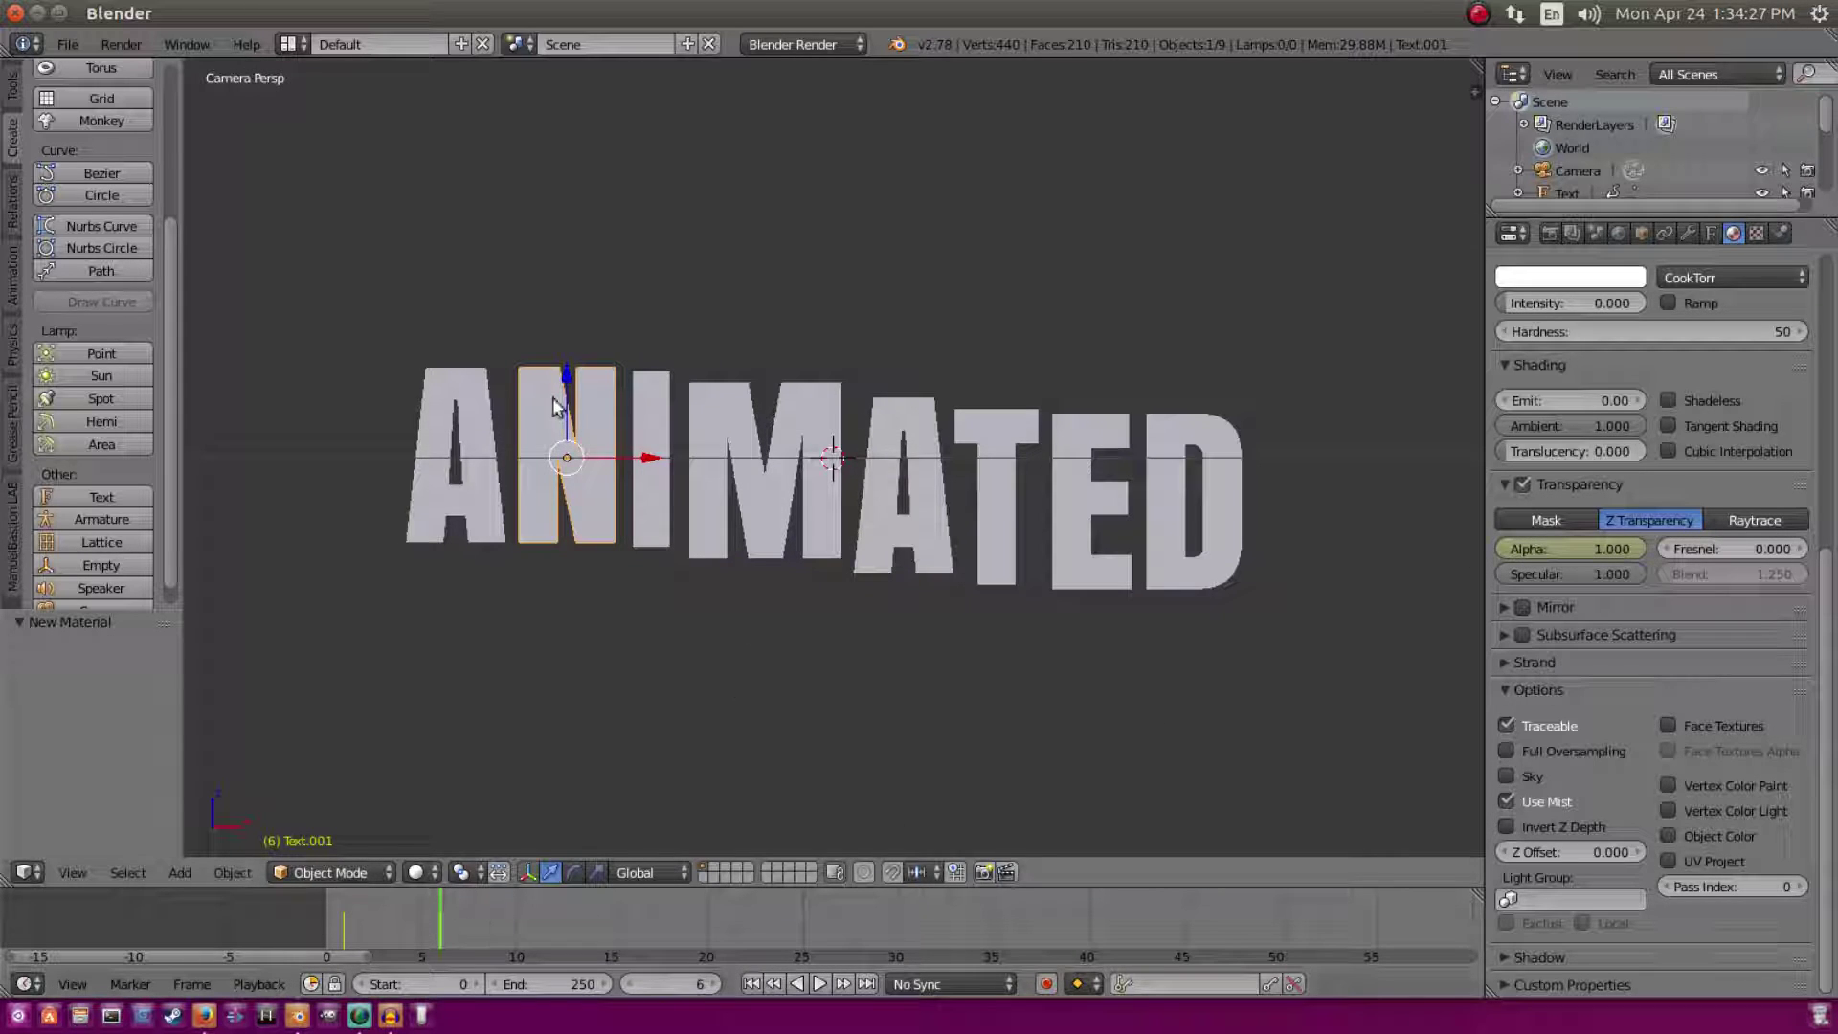
{"action": "left_click", "coordinate": [344, 908]}
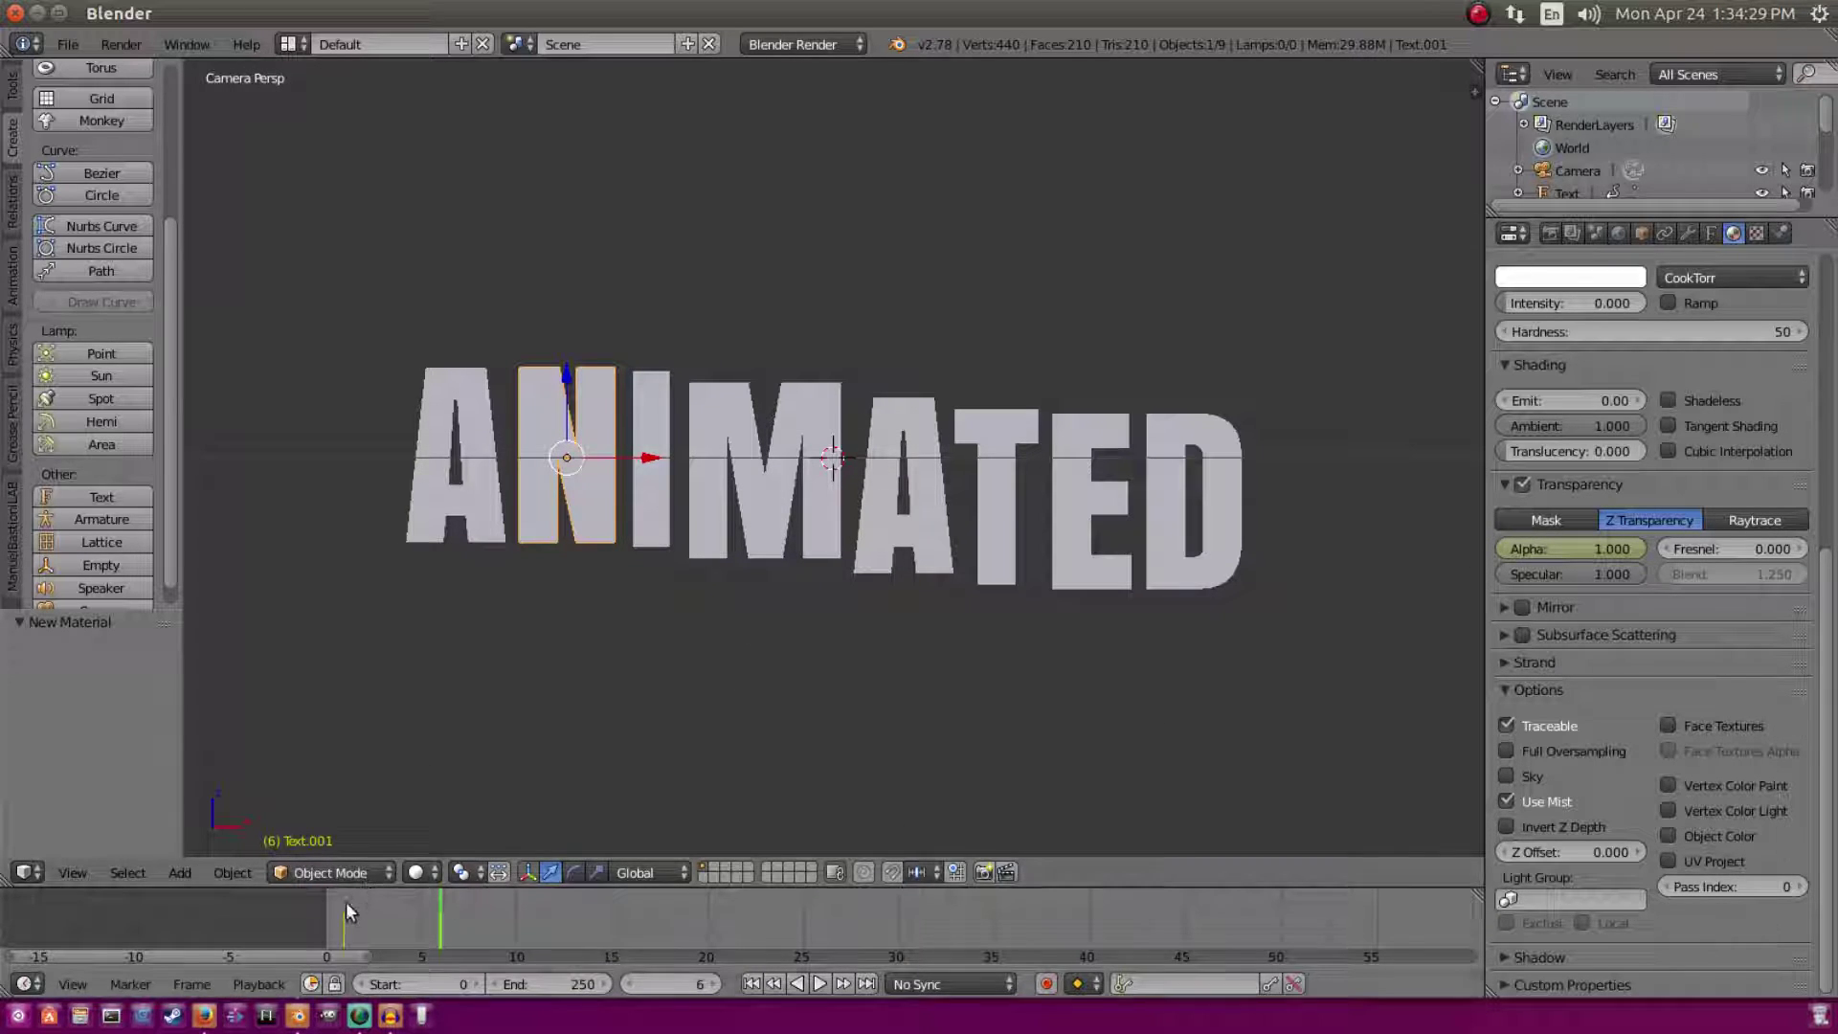
{"action": "key", "text": "i"}
Step: Select the third letter, I, and go to frame 7, where its rise ends
{"action": "right_click", "coordinate": [654, 471]}
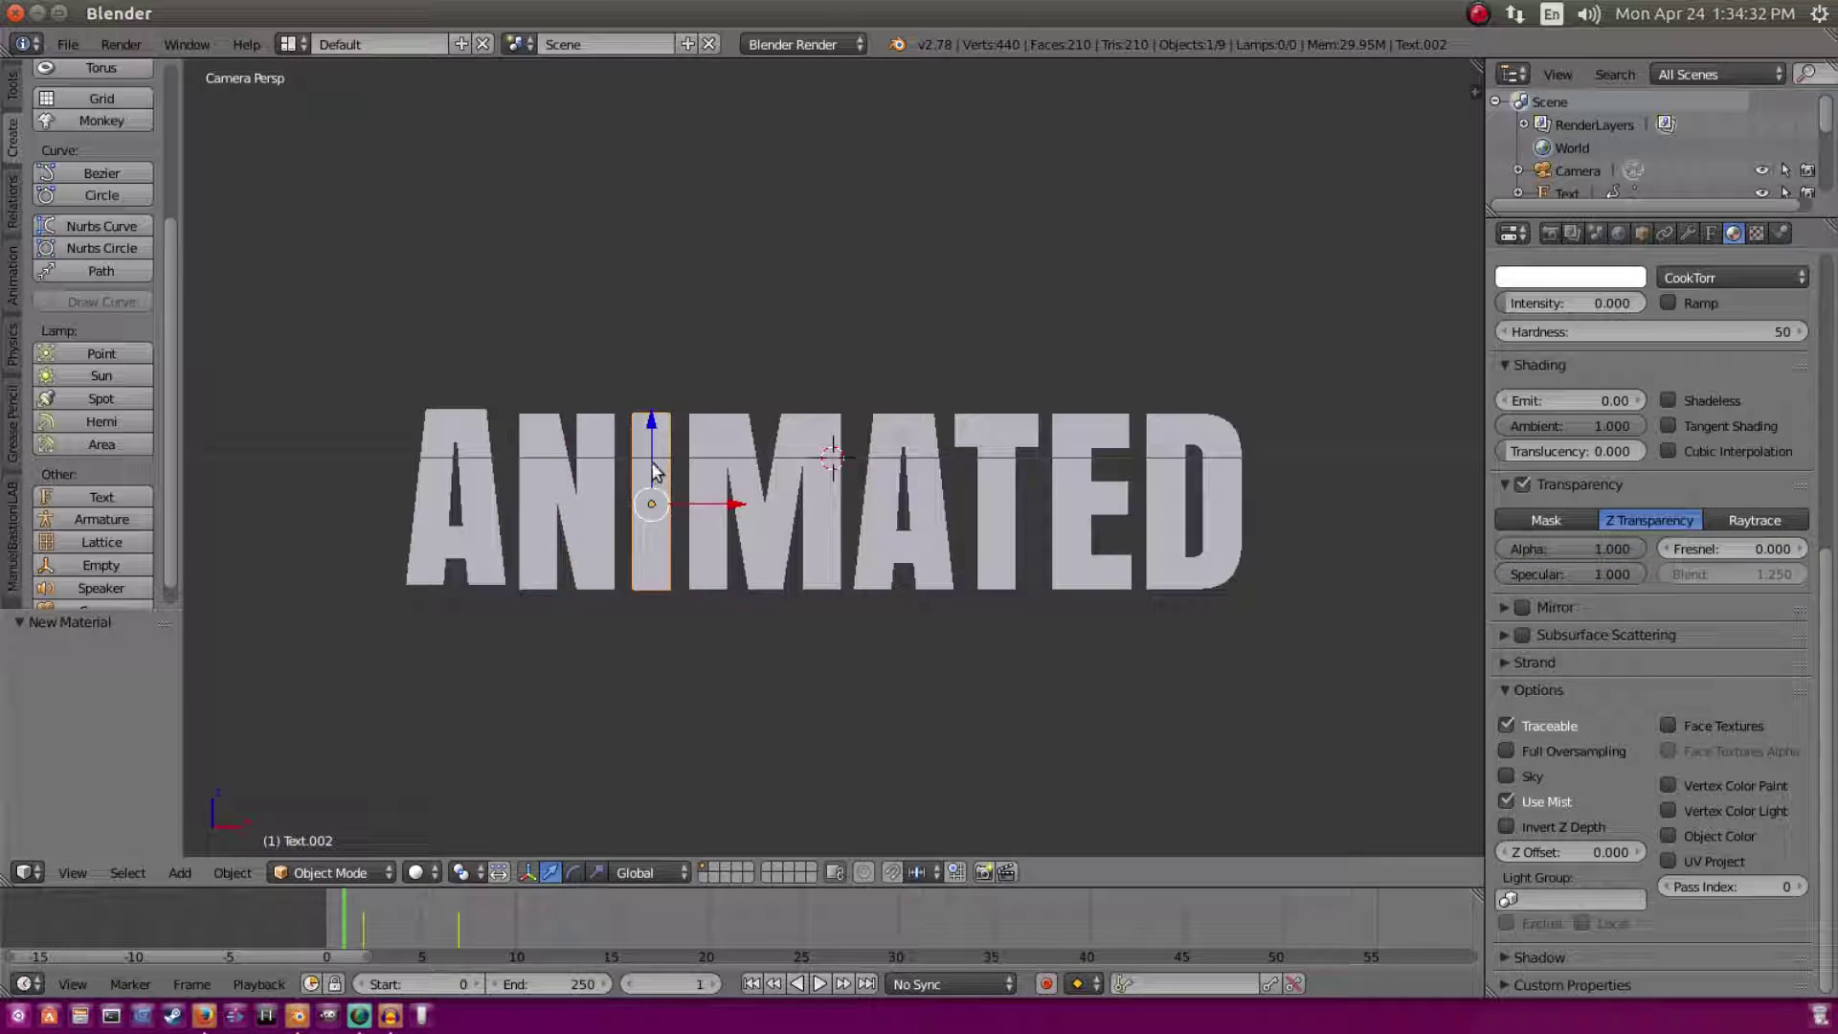
{"action": "left_click", "coordinate": [460, 933]}
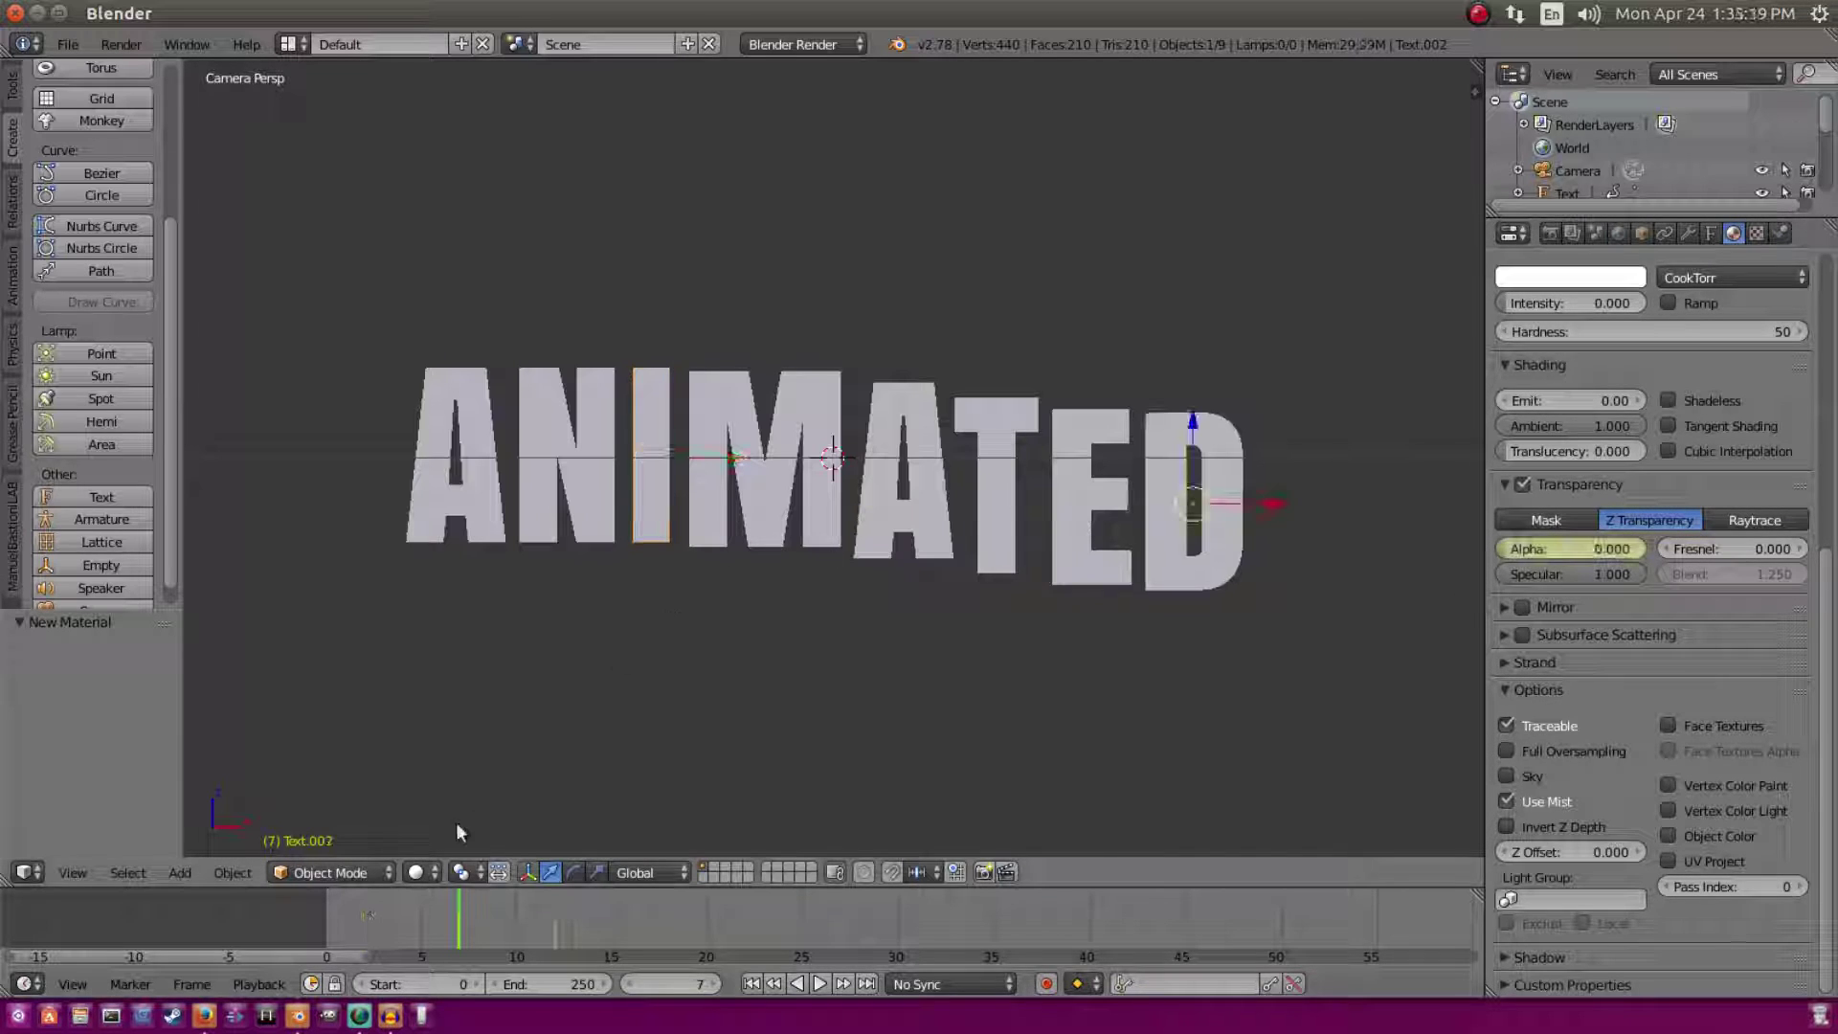
Step: Go back to frame 4 and set the viewport shading to Material
{"action": "key", "text": "Left"}
{"action": "key", "text": "Left"}
{"action": "key", "text": "Left"}
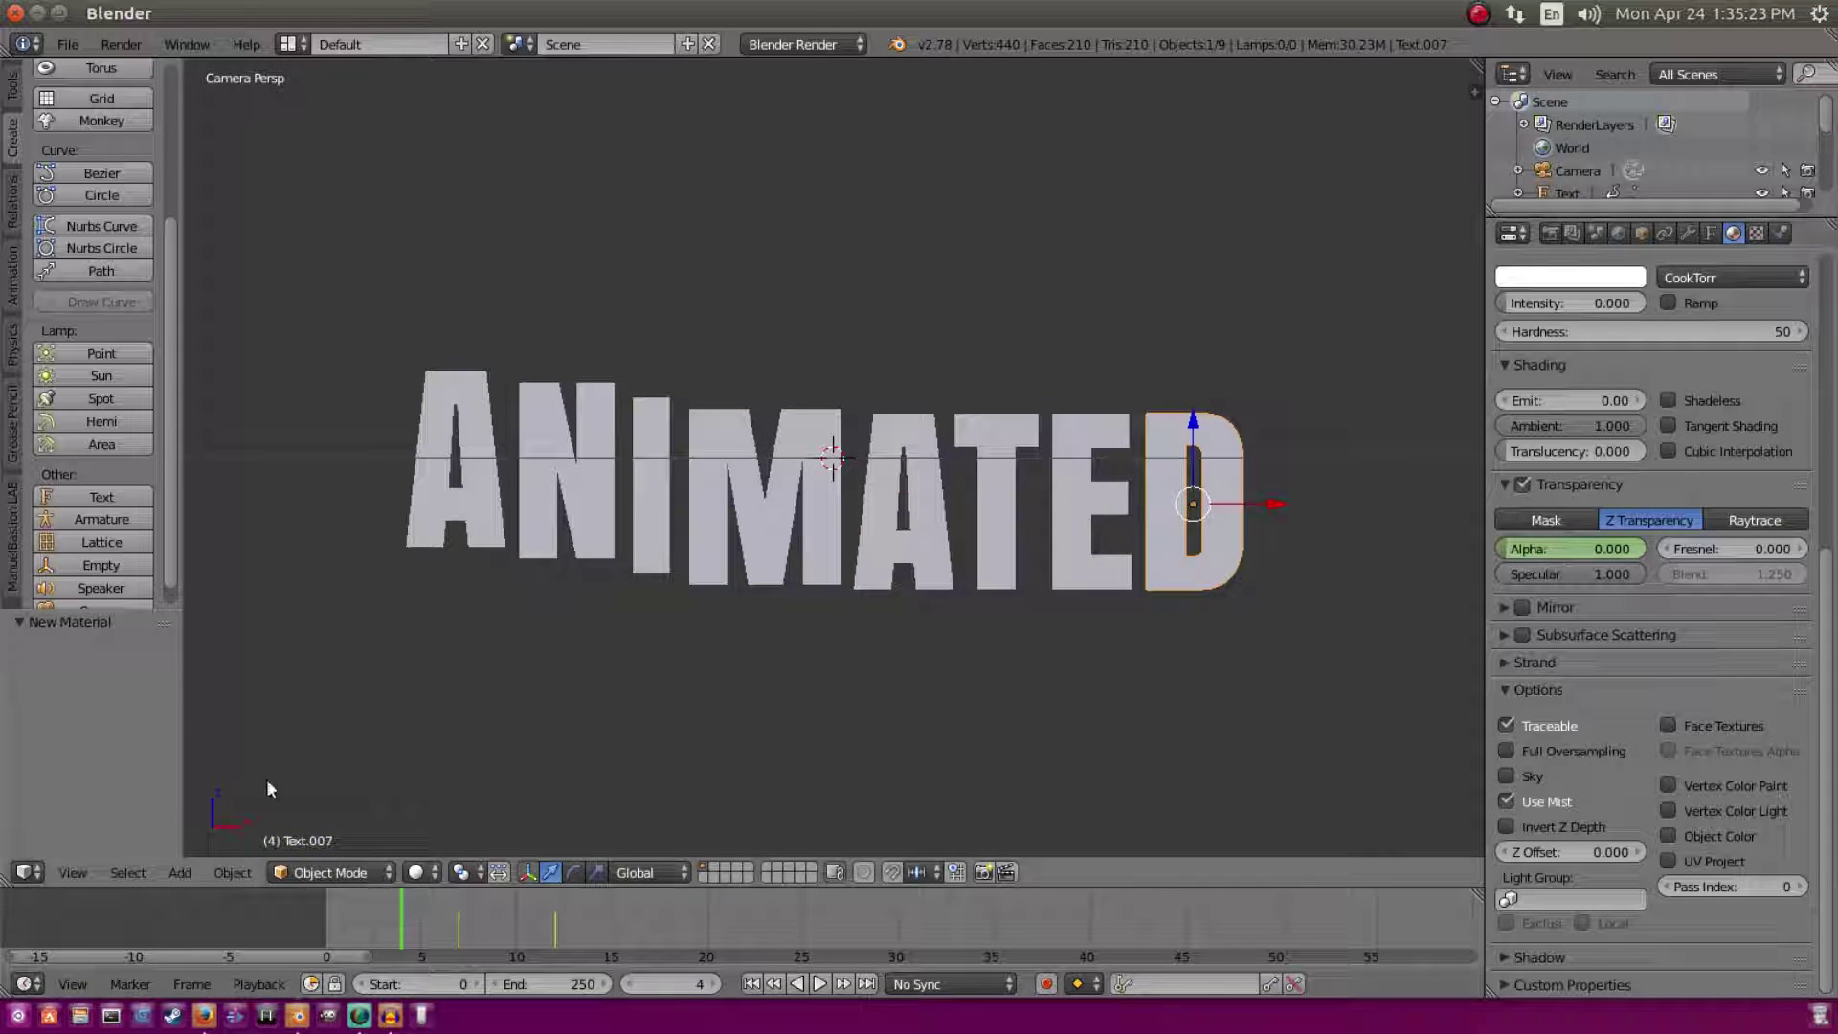
{"action": "left_click", "coordinate": [305, 869]}
{"action": "left_click", "coordinate": [419, 872]}
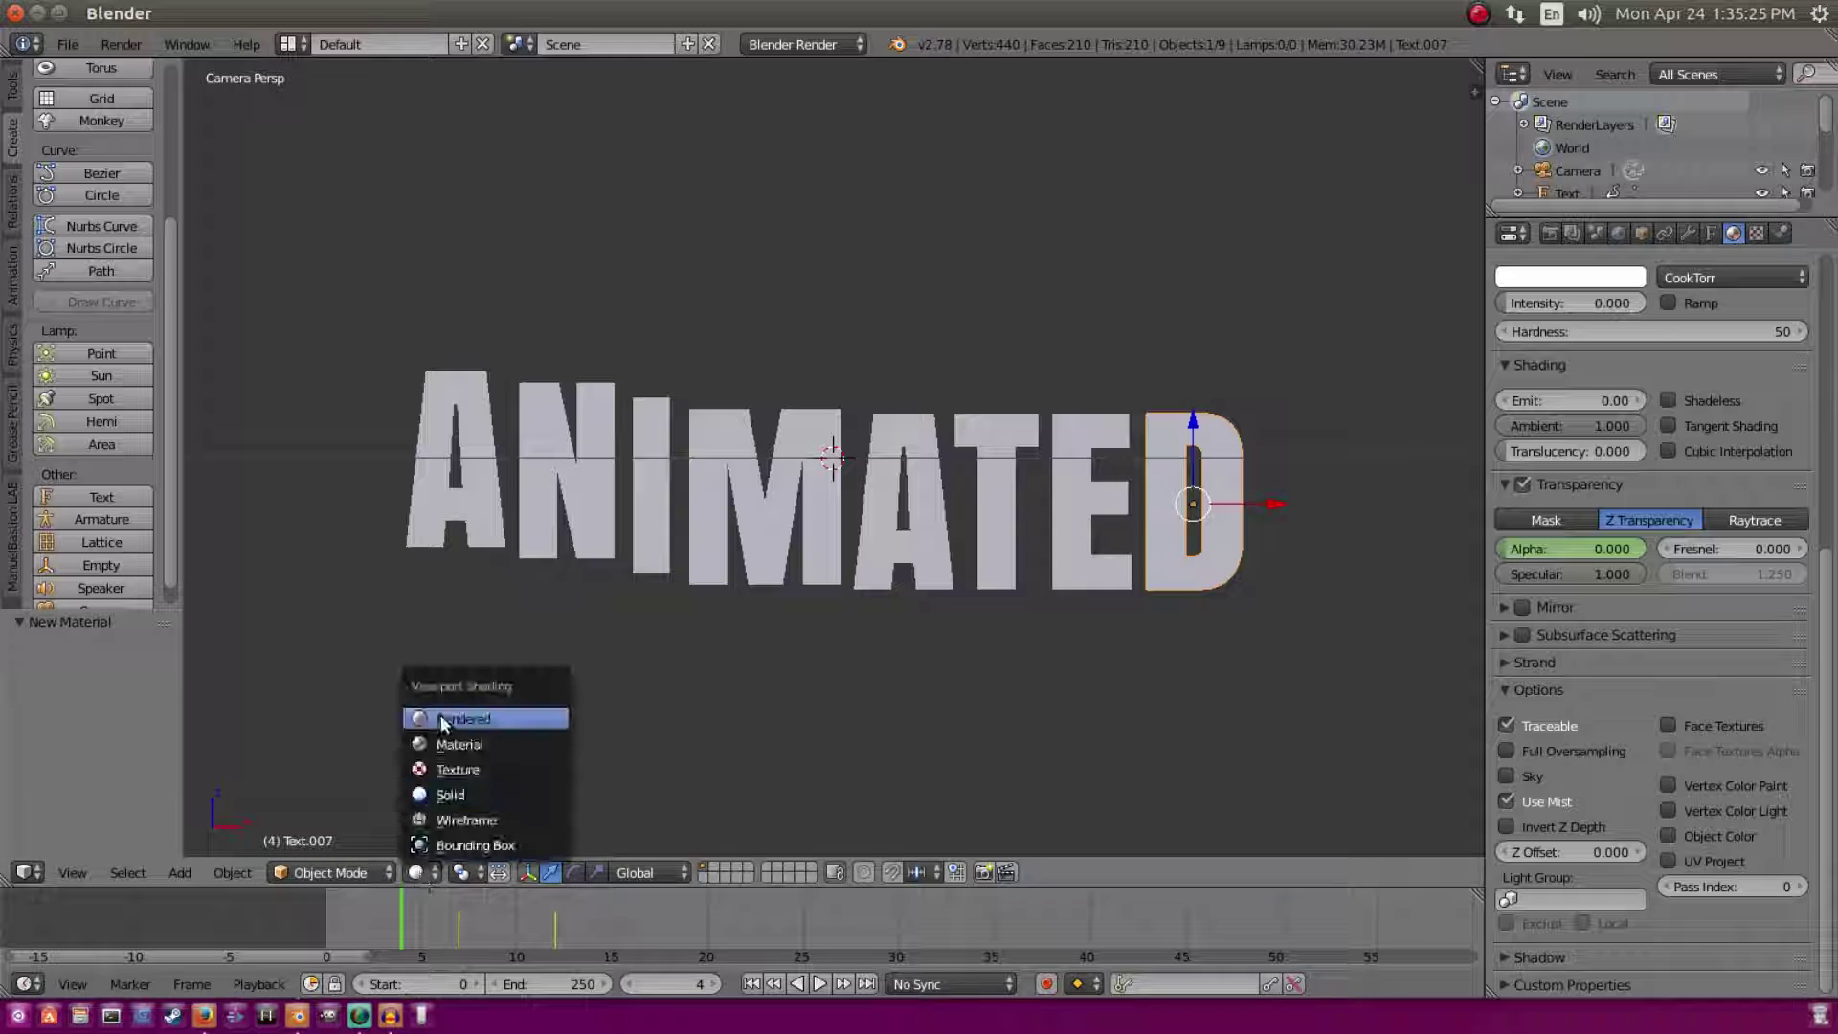
{"action": "left_click", "coordinate": [458, 747]}
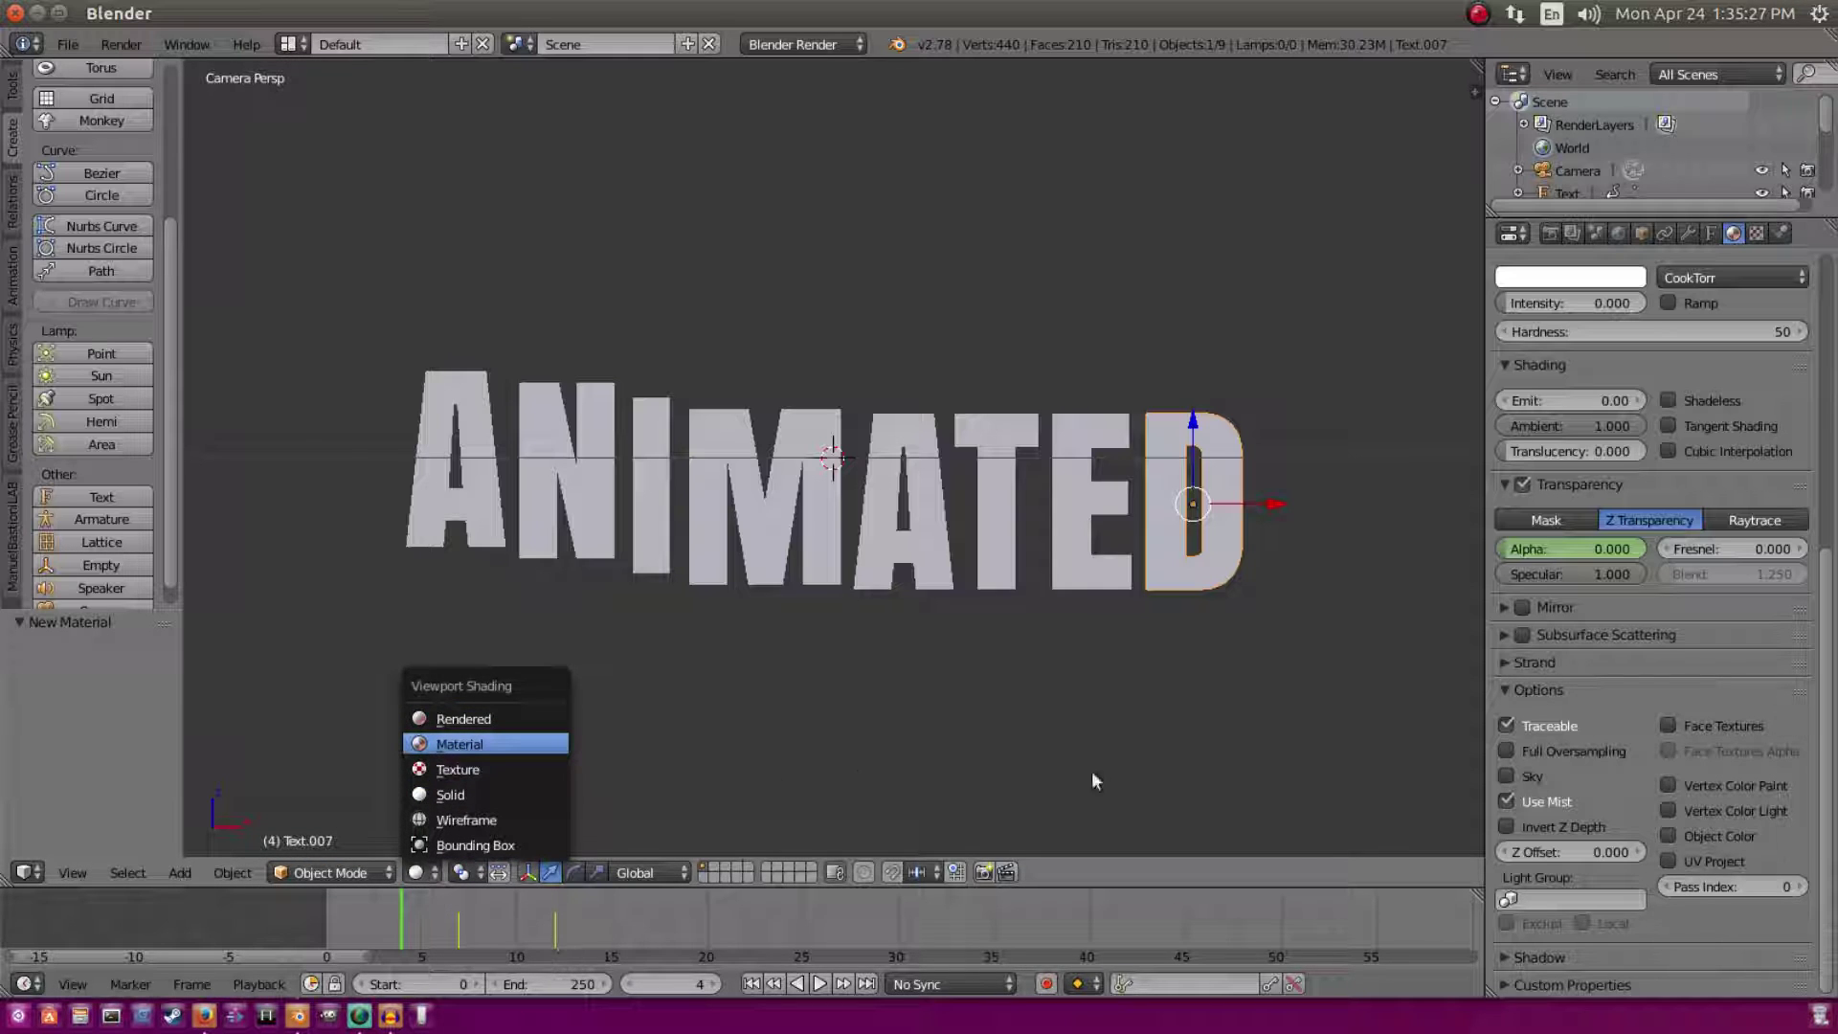
Step: Select the camera and step back and forth through the frames to review the letters' staggered fade-in
{"action": "scroll", "coordinate": [831, 750], "scroll_direction": "down", "scroll_amount": 2}
{"action": "right_click", "coordinate": [676, 775]}
{"action": "key", "text": "Left"}
{"action": "key", "text": "Left"}
{"action": "key", "text": "Left"}
{"action": "key", "text": "Left"}
{"action": "key", "text": "Right"}
{"action": "key", "text": "Right"}
{"action": "key", "text": "Right"}
{"action": "key", "text": "Right"}
{"action": "key", "text": "Right"}
{"action": "key", "text": "Right"}
{"action": "key", "text": "Right"}
{"action": "key", "text": "Right"}
{"action": "key", "text": "Right"}
{"action": "key", "text": "Right"}
{"action": "key", "text": "Left"}
{"action": "key", "text": "Left"}
{"action": "key", "text": "Left"}
{"action": "key", "text": "Left"}
{"action": "key", "text": "Left"}
{"action": "key", "text": "Left"}
{"action": "key", "text": "Left"}
{"action": "key", "text": "Left"}
{"action": "key", "text": "Left"}
{"action": "key", "text": "Left"}
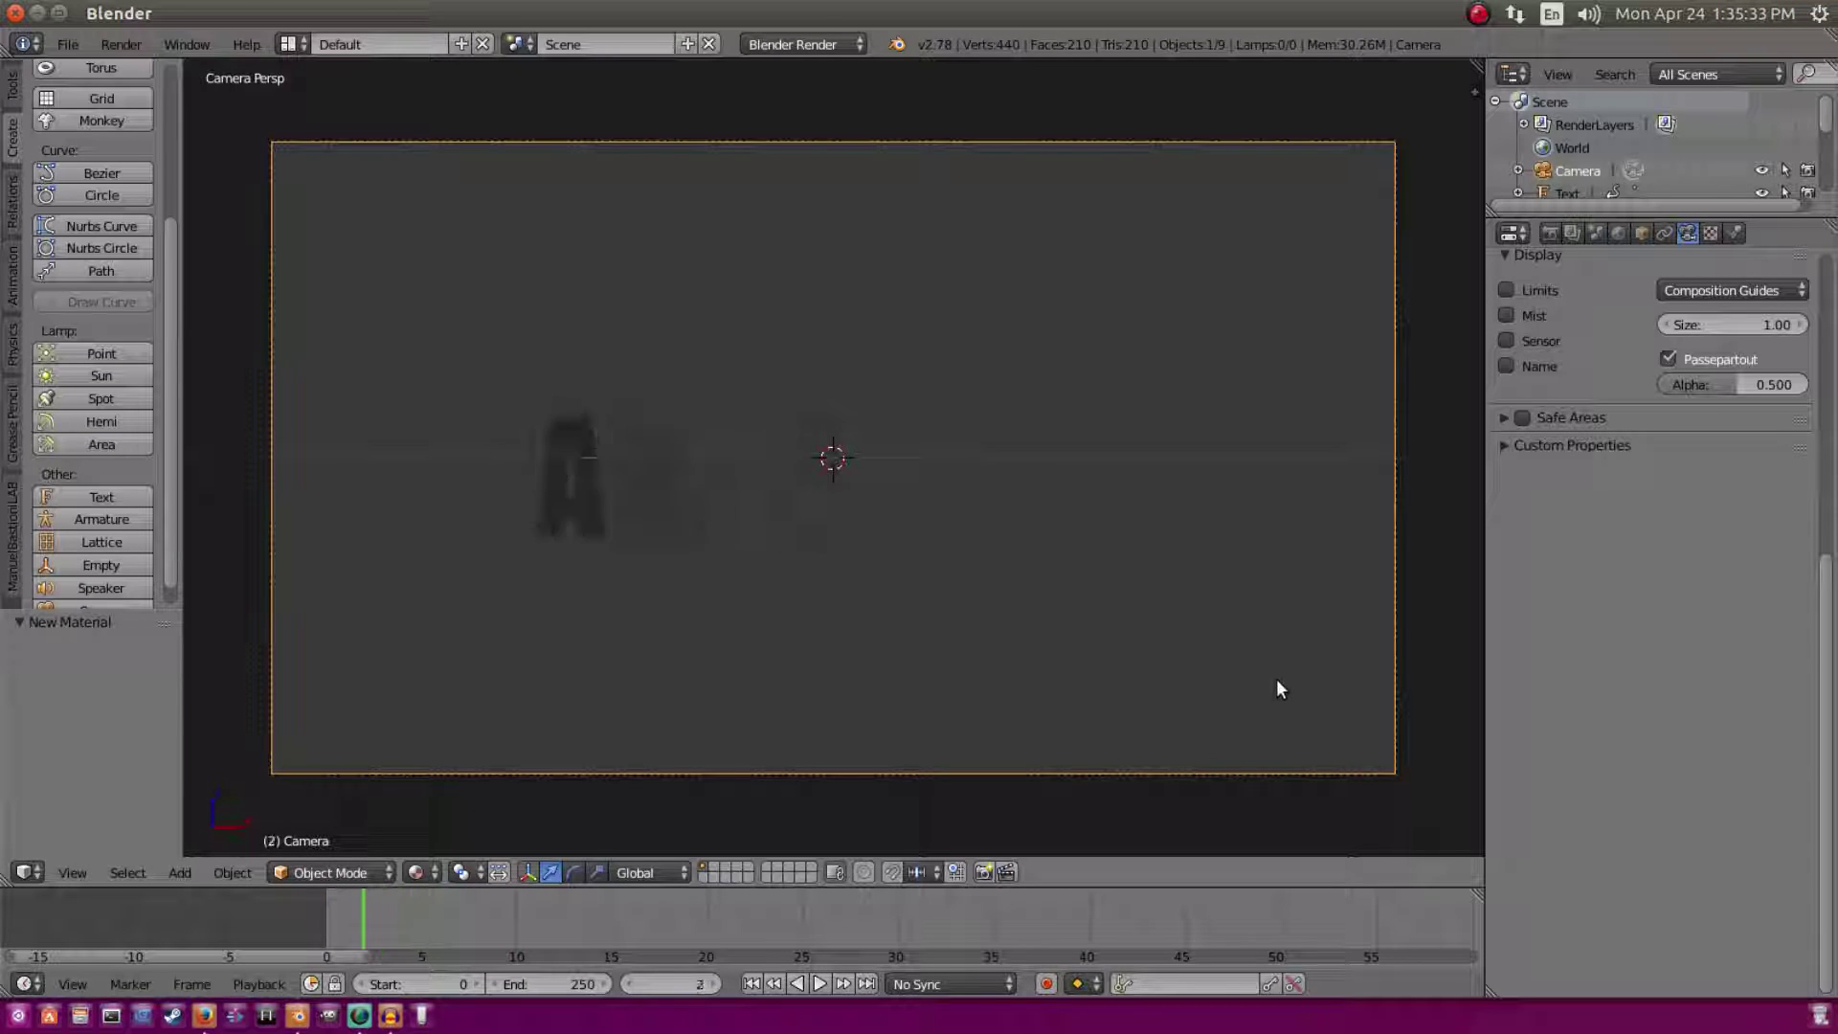
Step: Review the fade-in from frame 0 within the whole camera frame, ending on frame 8
{"action": "scroll", "coordinate": [848, 685], "scroll_direction": "down", "scroll_amount": 3}
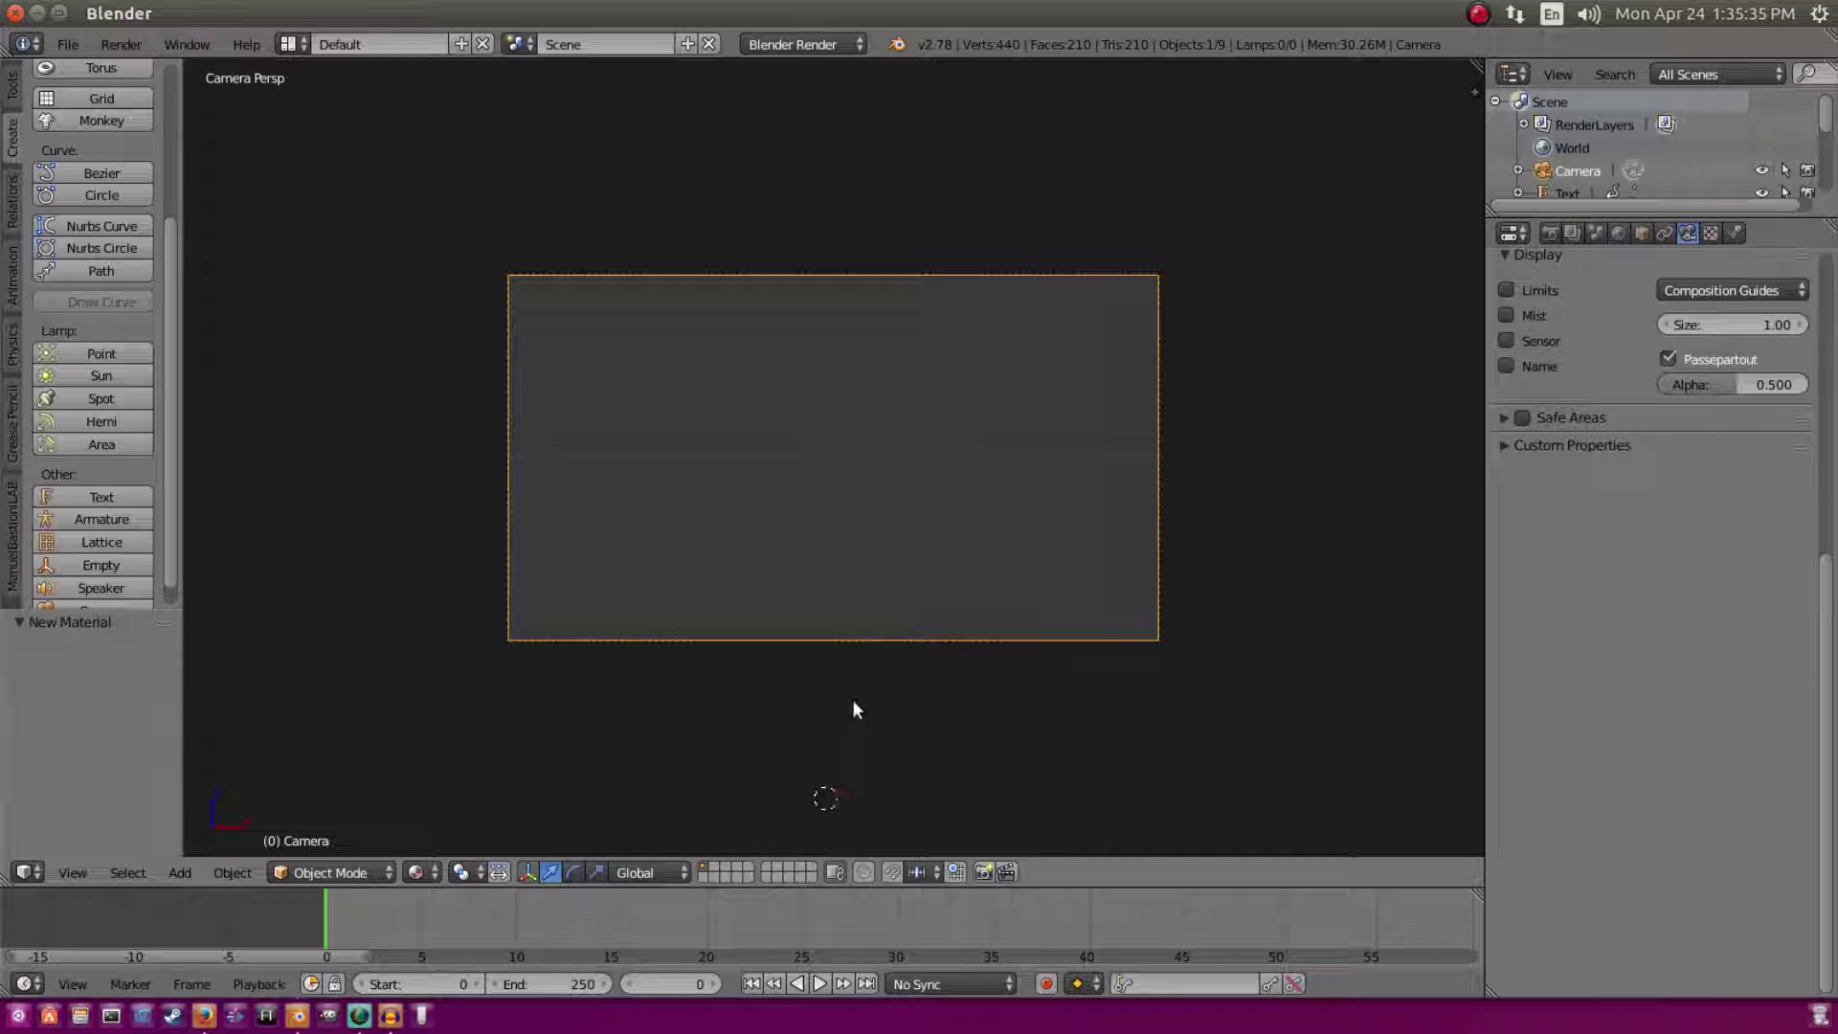
{"action": "scroll", "coordinate": [855, 708], "scroll_direction": "up", "scroll_amount": 2}
{"action": "key", "text": "Right"}
{"action": "key", "text": "Right"}
{"action": "key", "text": "Right"}
{"action": "key", "text": "Right"}
{"action": "key", "text": "Right"}
{"action": "key", "text": "Right"}
{"action": "key", "text": "Right"}
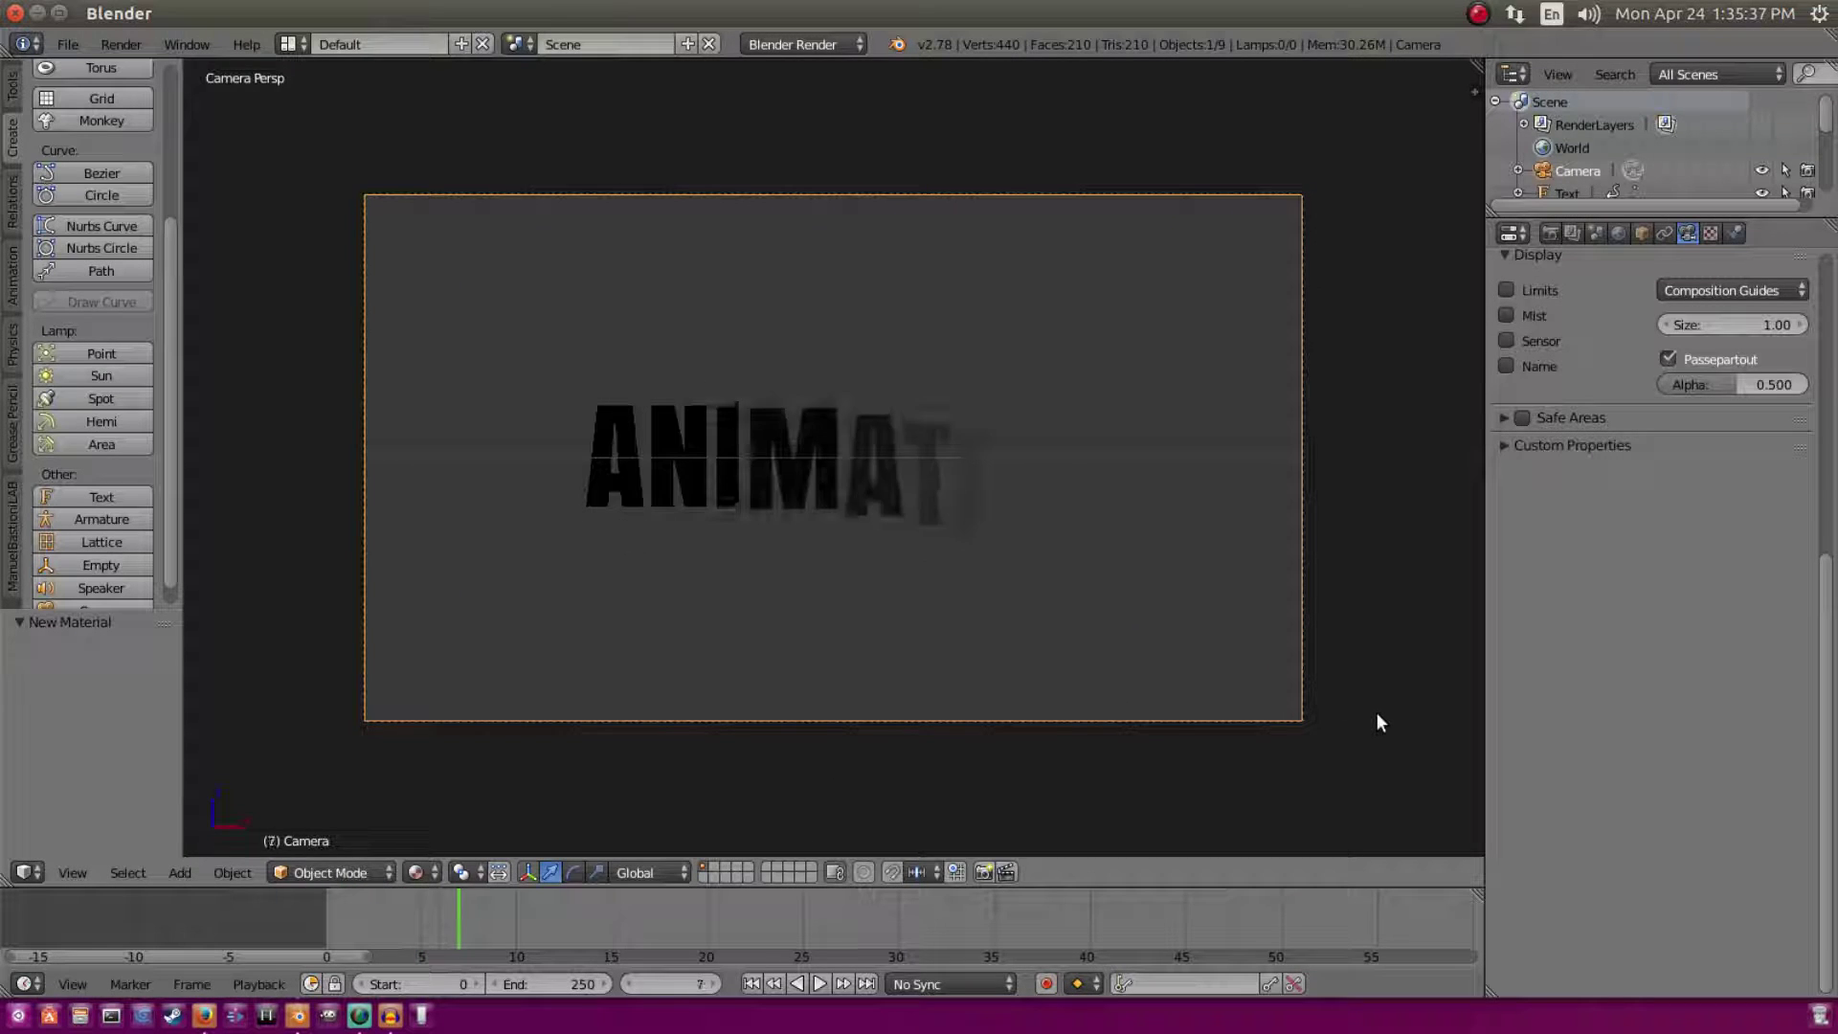
{"action": "key", "text": "Right"}
{"action": "key", "text": "Right"}
{"action": "key", "text": "Right"}
{"action": "key", "text": "Left"}
{"action": "key", "text": "Left"}
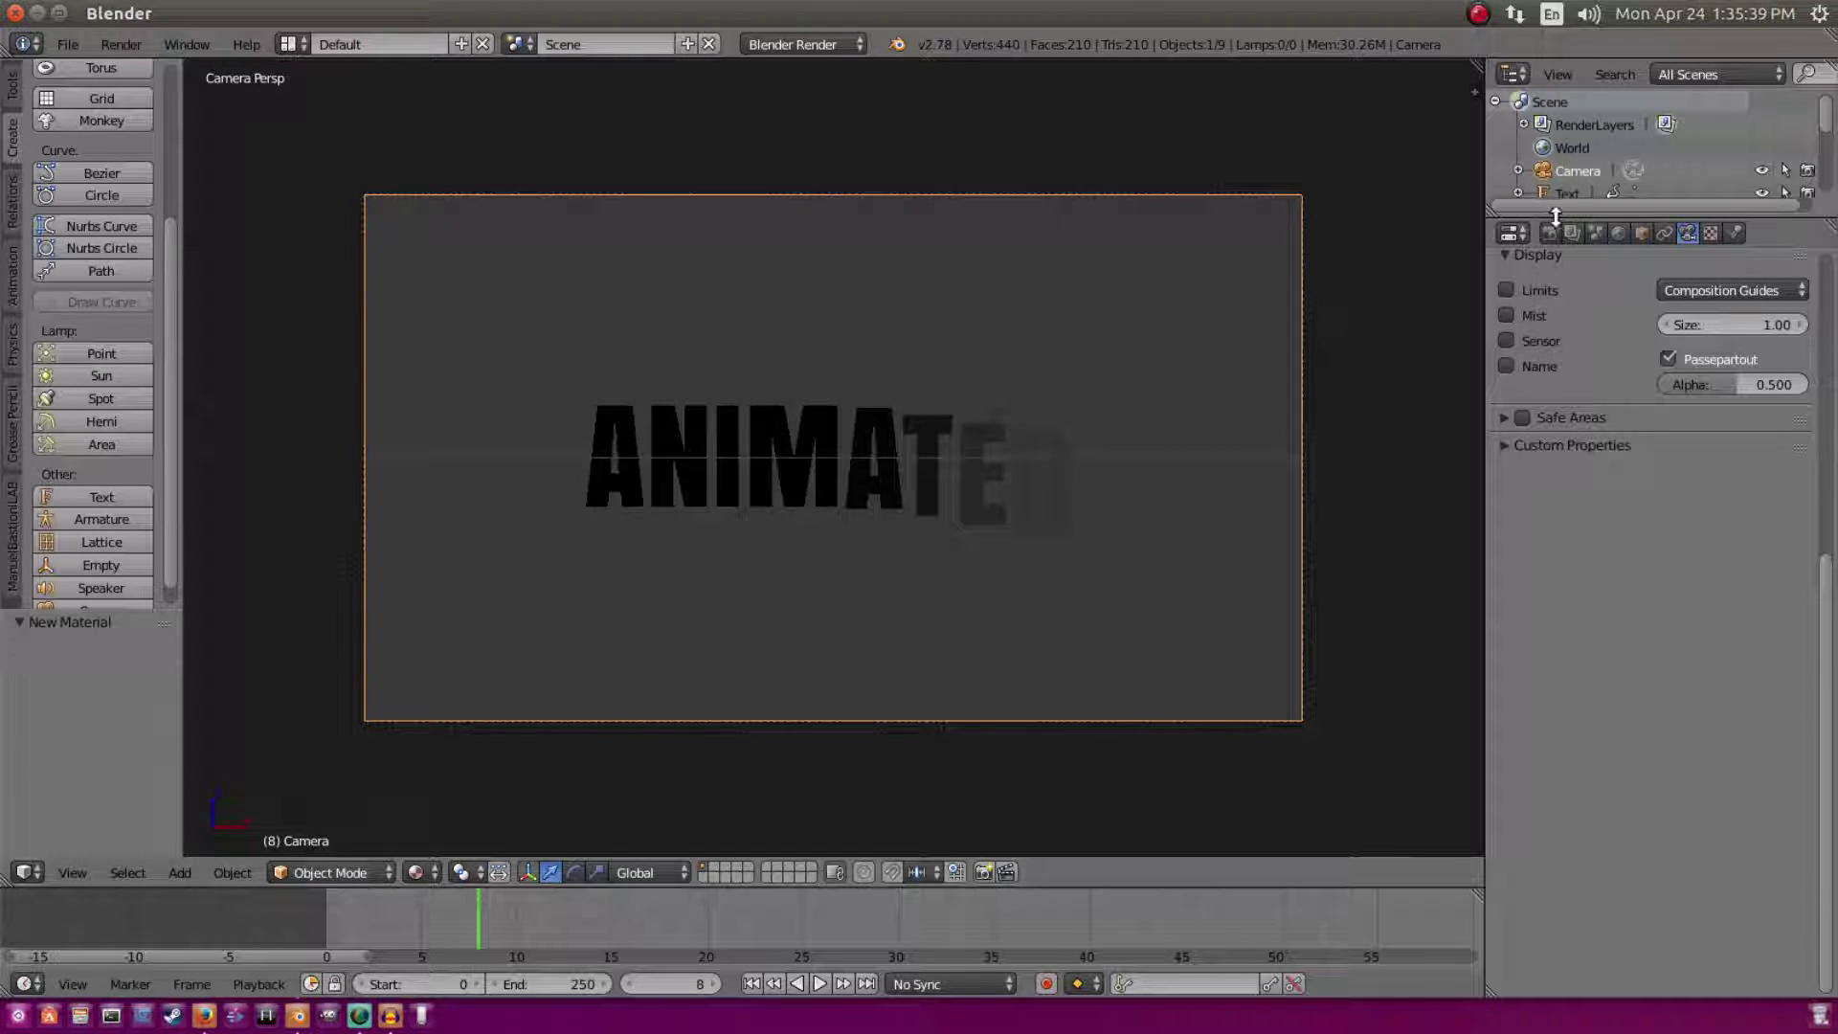
Step: Enable Ambient Occlusion for the world and set its horizon color to black (000000)
{"action": "left_click", "coordinate": [1619, 234]}
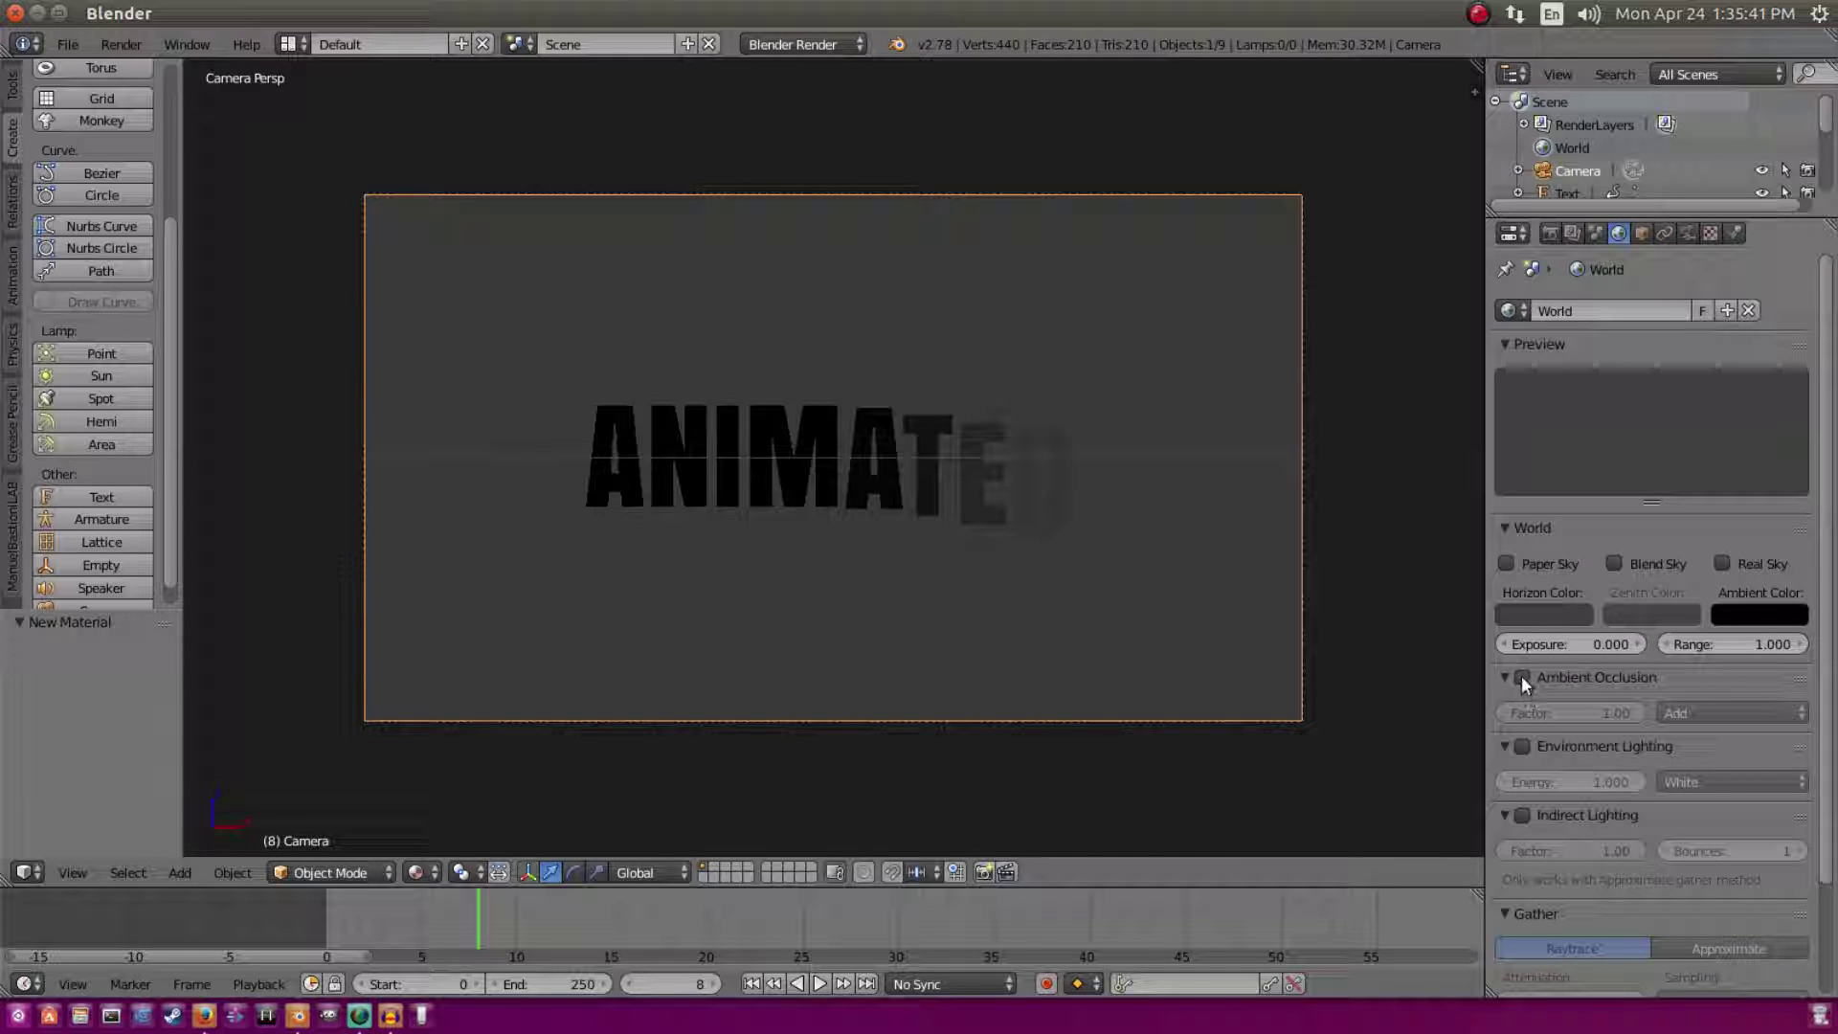
{"action": "left_click", "coordinate": [1521, 677]}
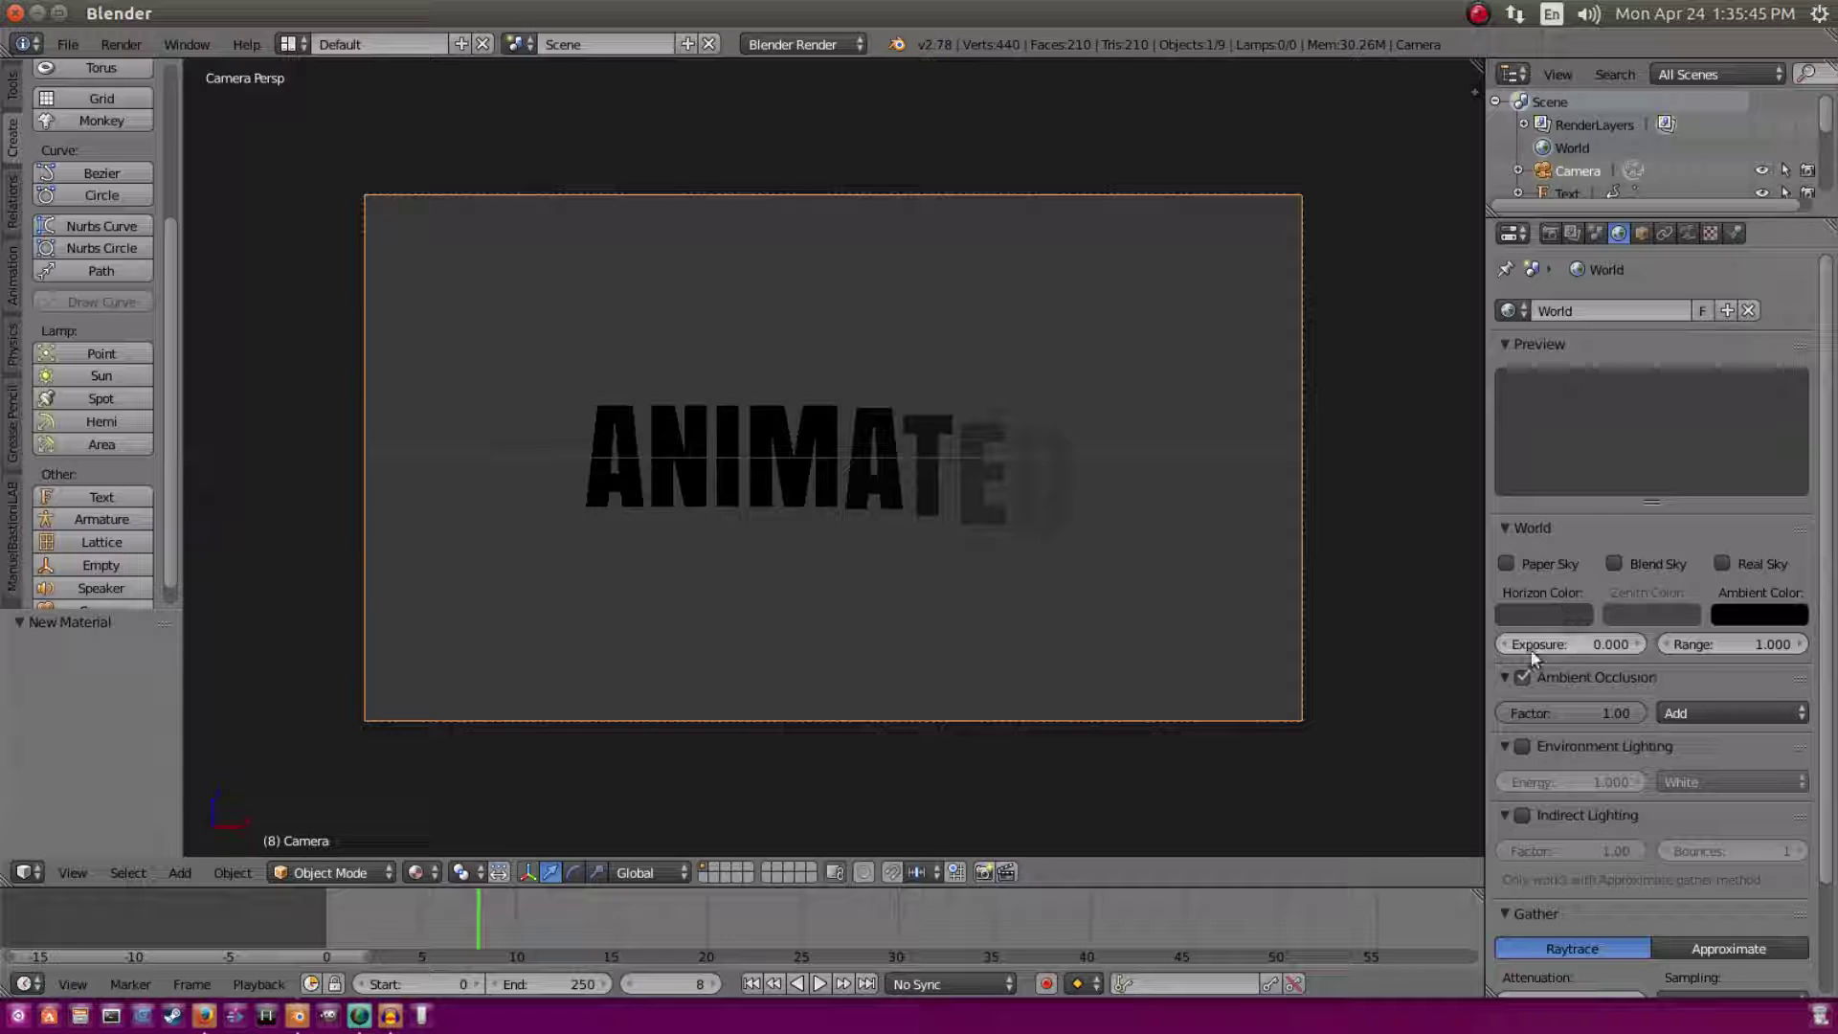
{"action": "left_click", "coordinate": [1570, 614]}
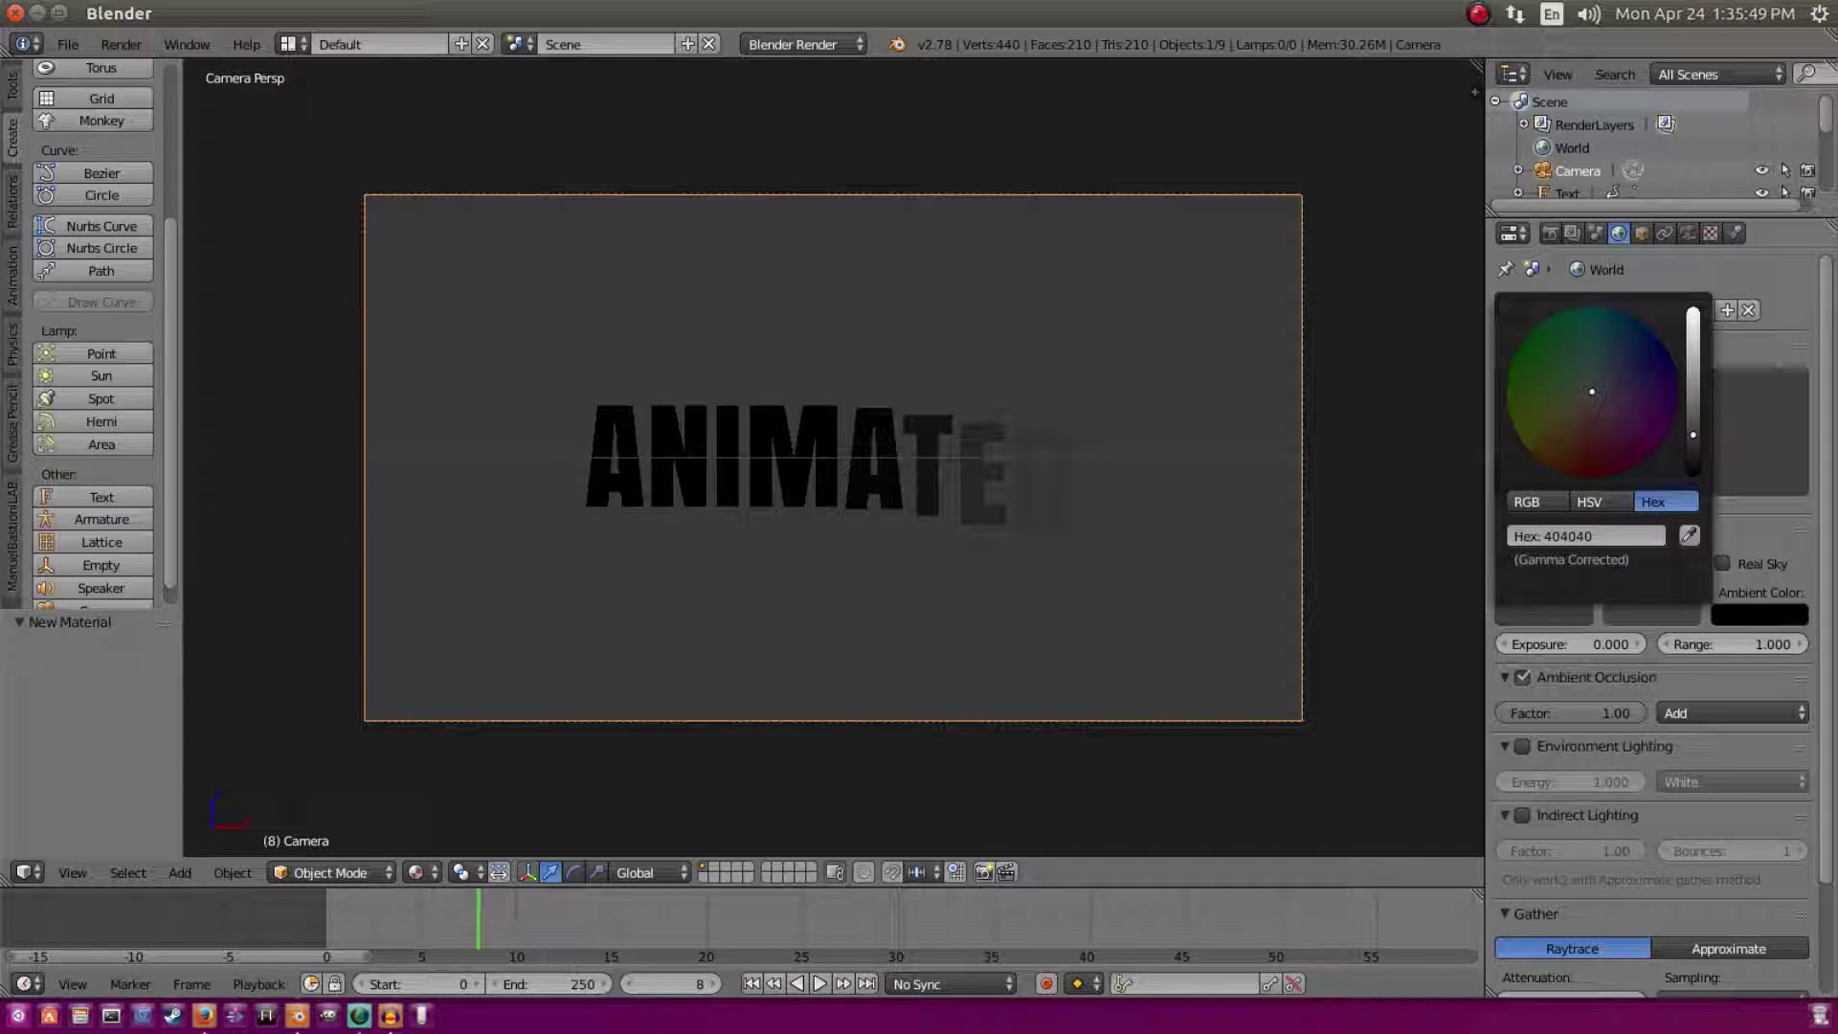
{"action": "scroll", "coordinate": [1631, 370], "scroll_direction": "down", "scroll_amount": 1}
{"action": "key", "text": "BackSpace"}
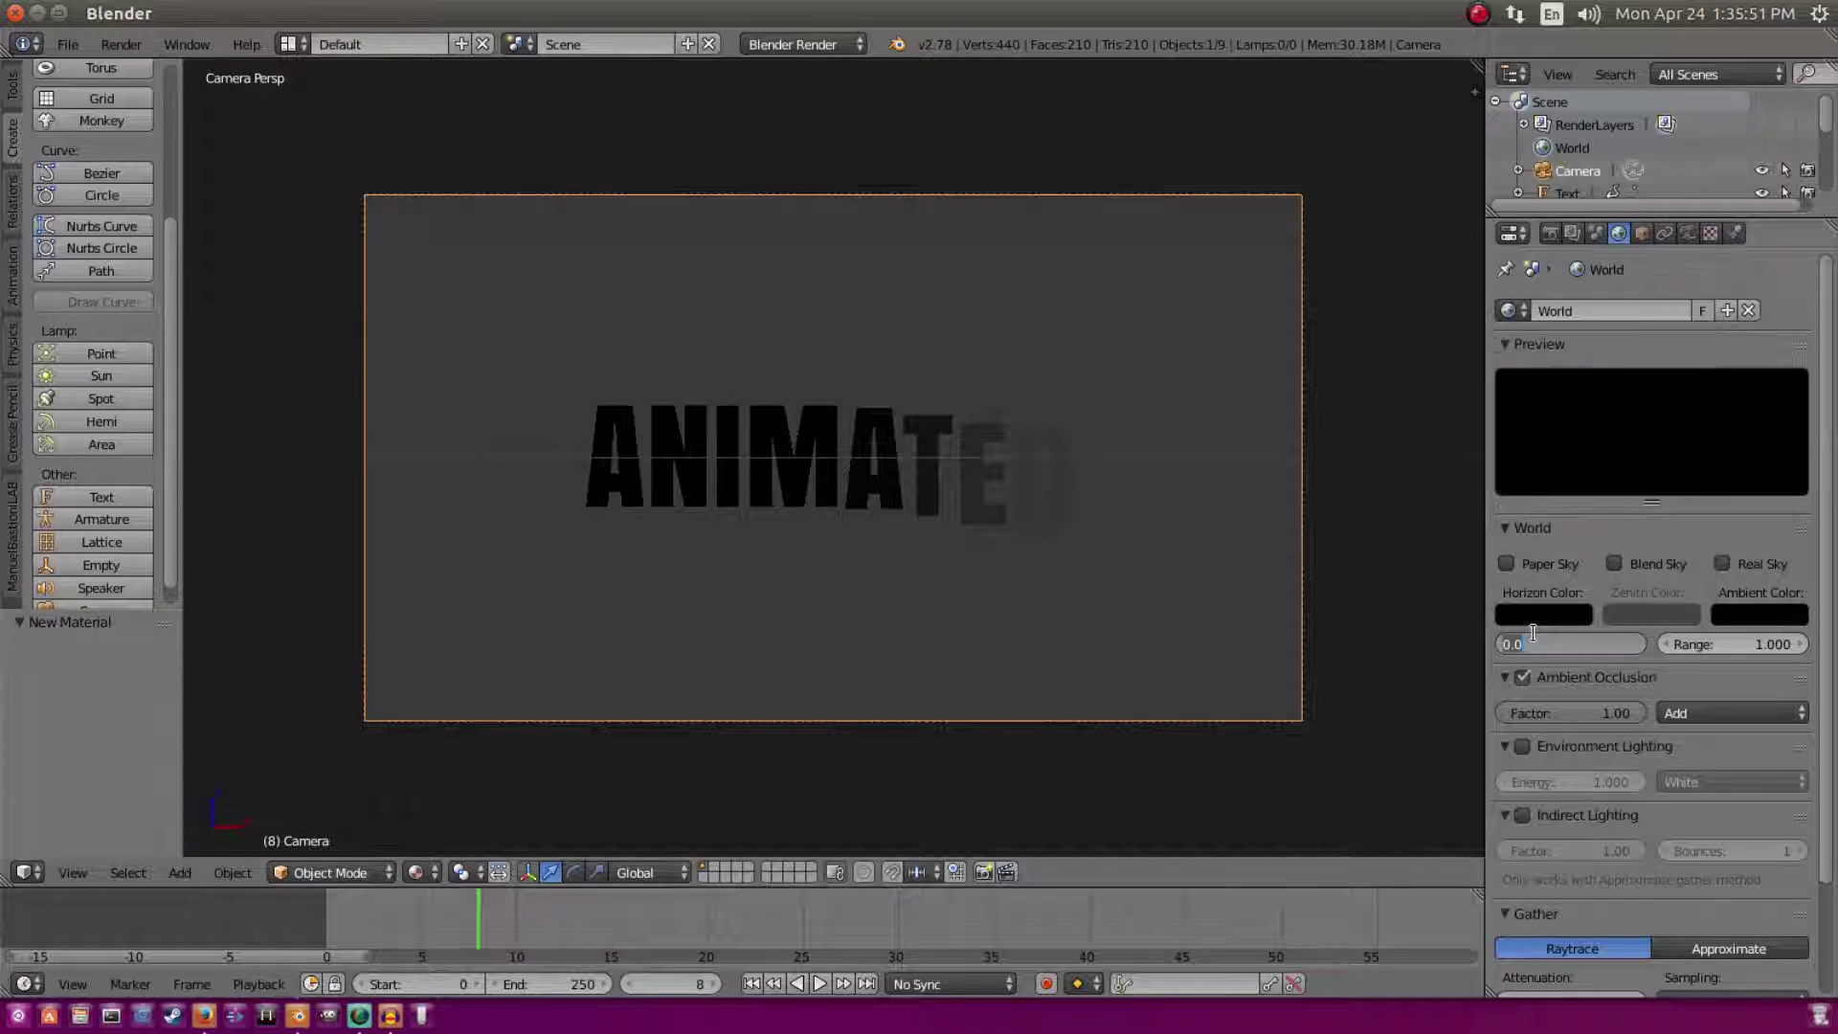
{"action": "left_click", "coordinate": [1560, 621]}
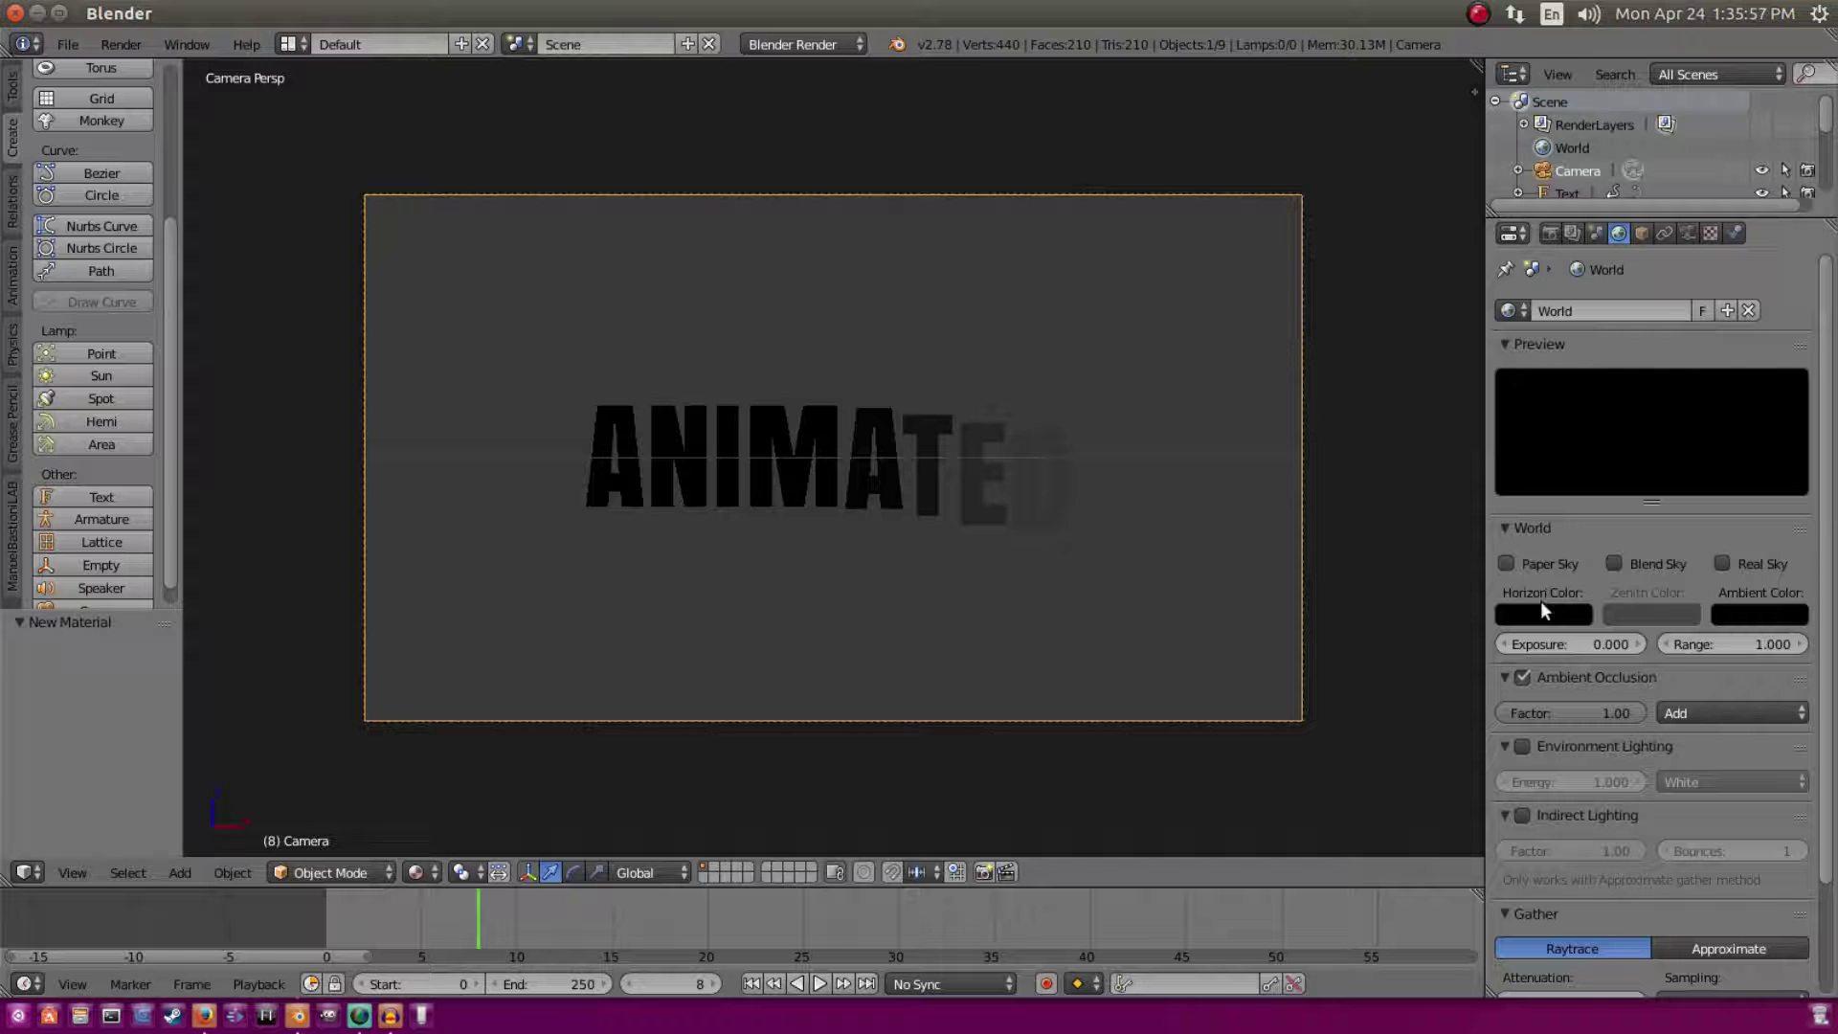
{"action": "left_click", "coordinate": [1542, 613]}
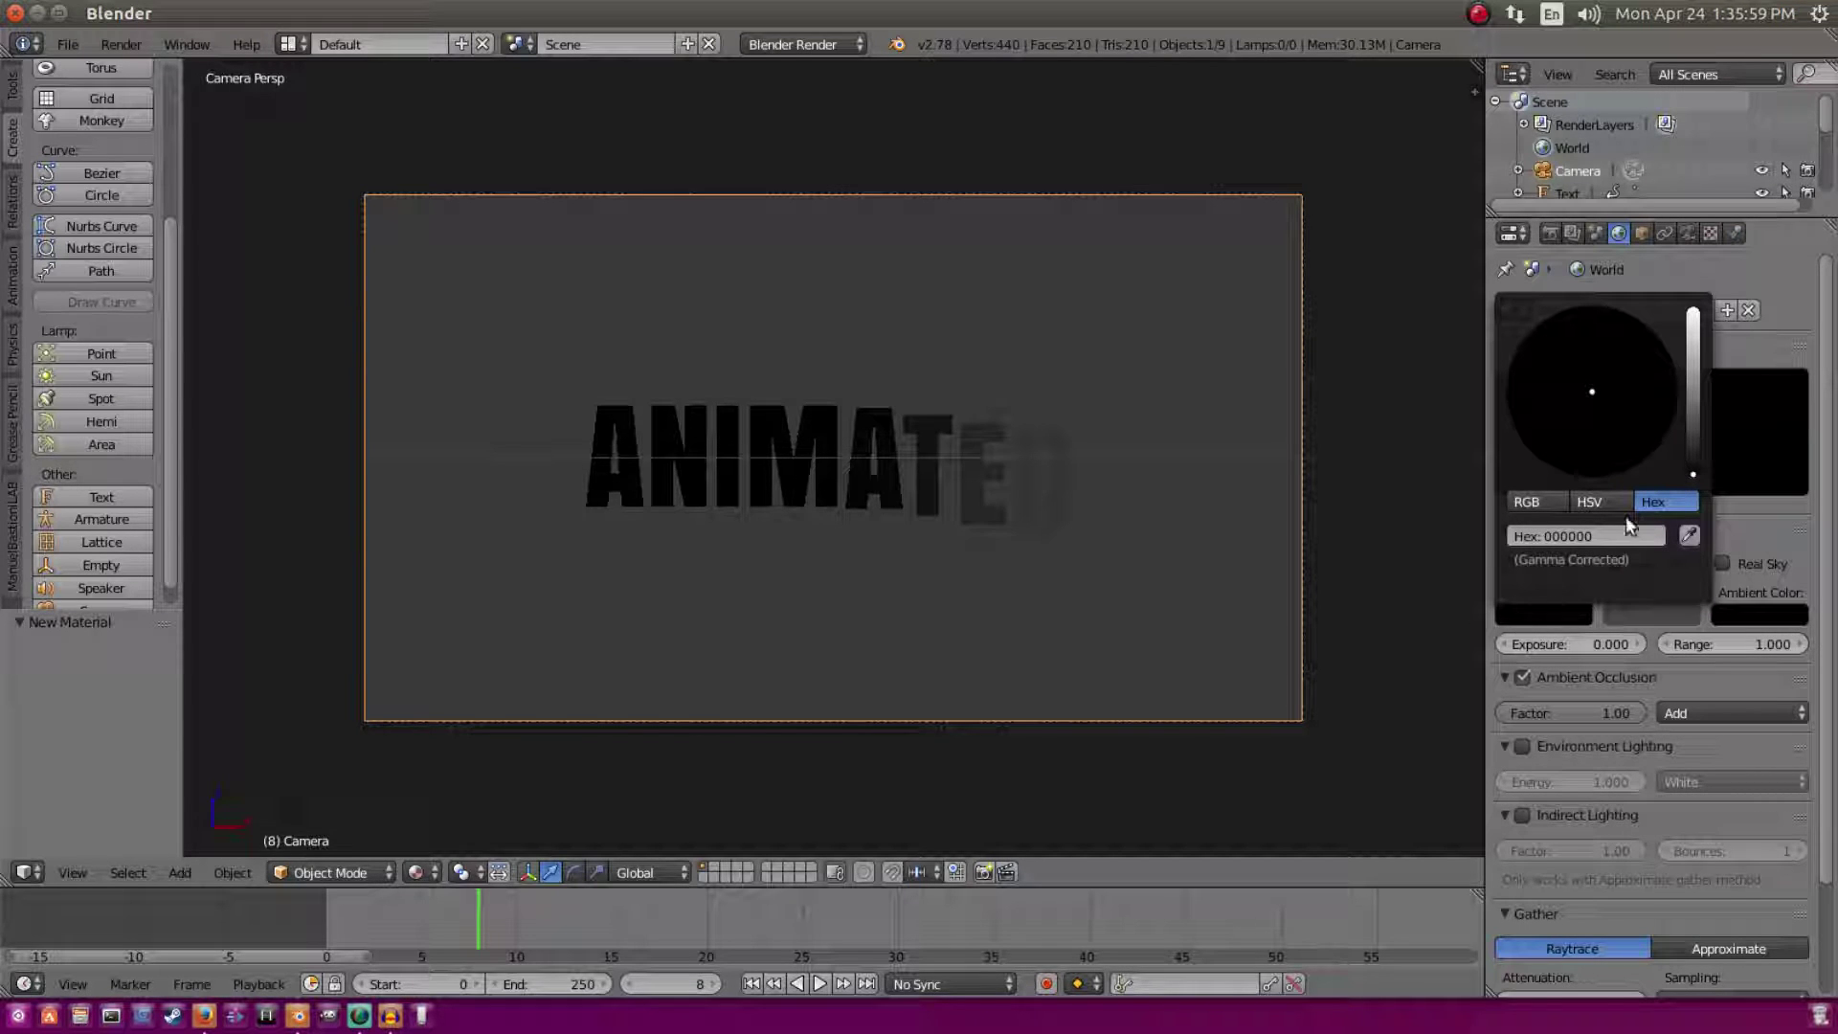
{"action": "left_click", "coordinate": [1751, 519]}
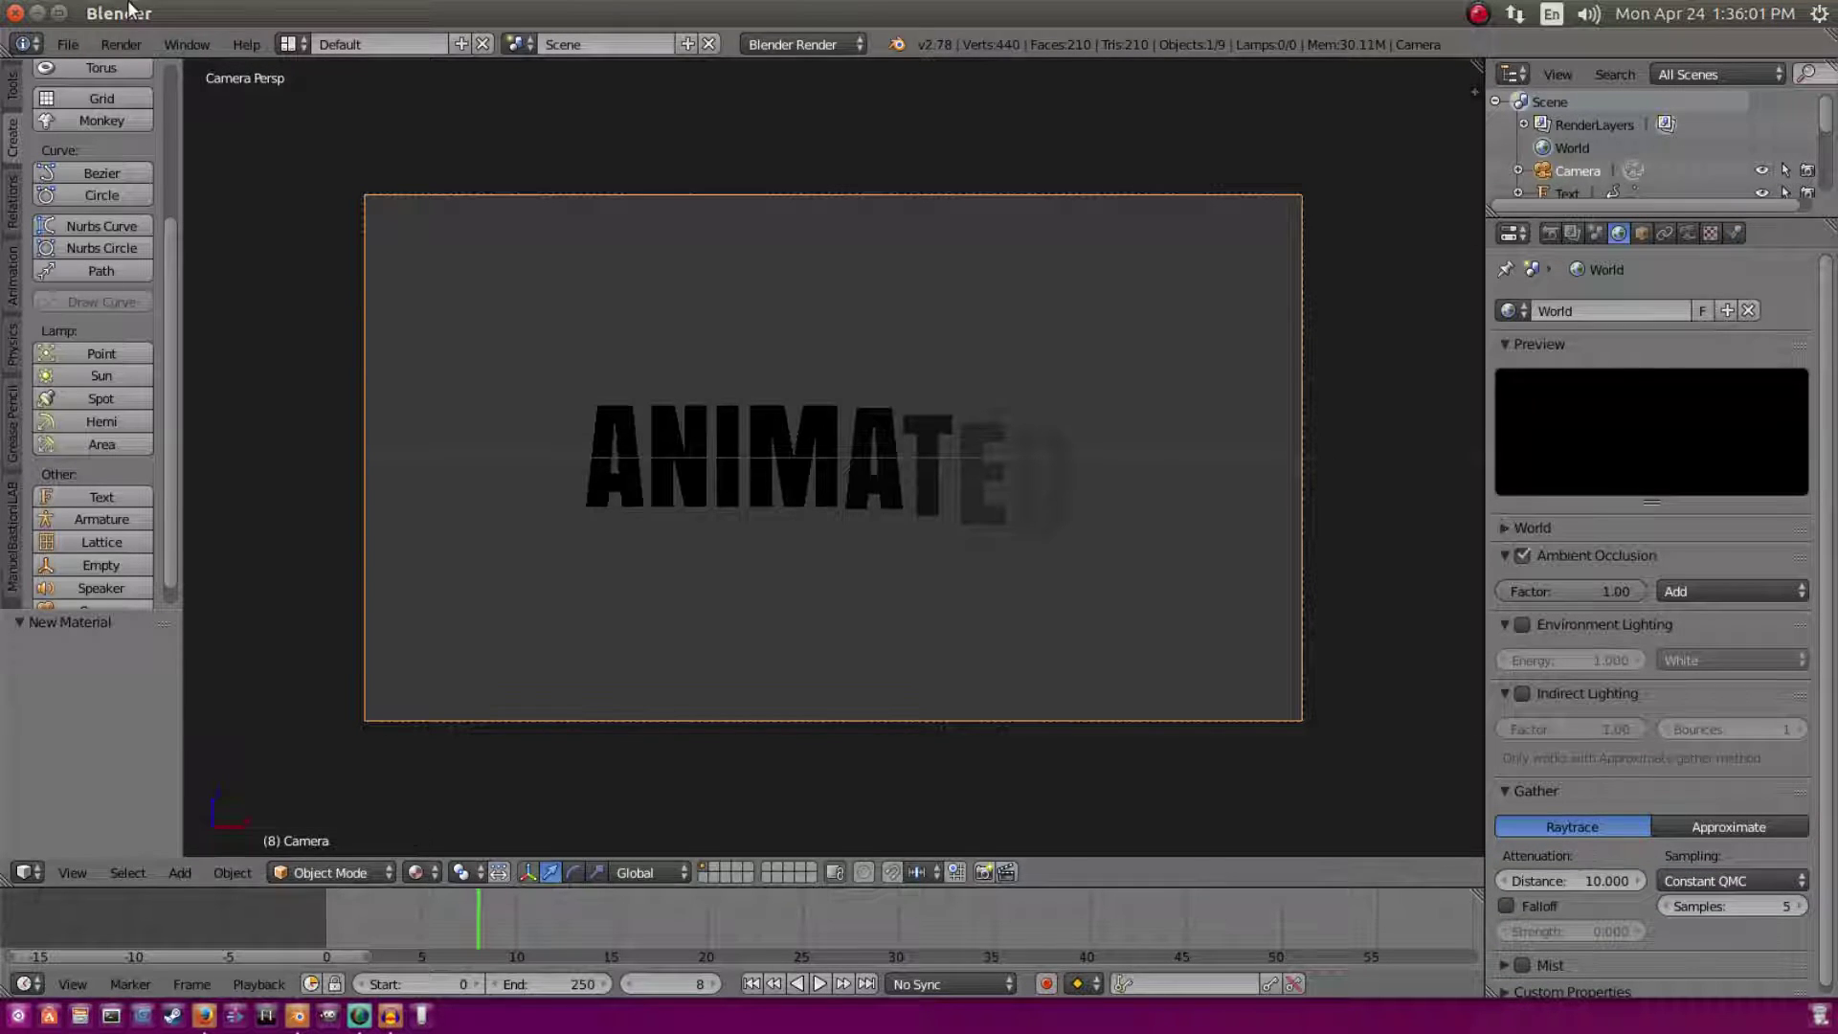
Step: Render frame 7 as an image to check the white fading letters, and return to the camera view
{"action": "left_click_drag", "start_coordinate": [438, 913], "coordinate": [460, 852]}
{"action": "left_click", "coordinate": [120, 44]}
{"action": "left_click", "coordinate": [144, 70]}
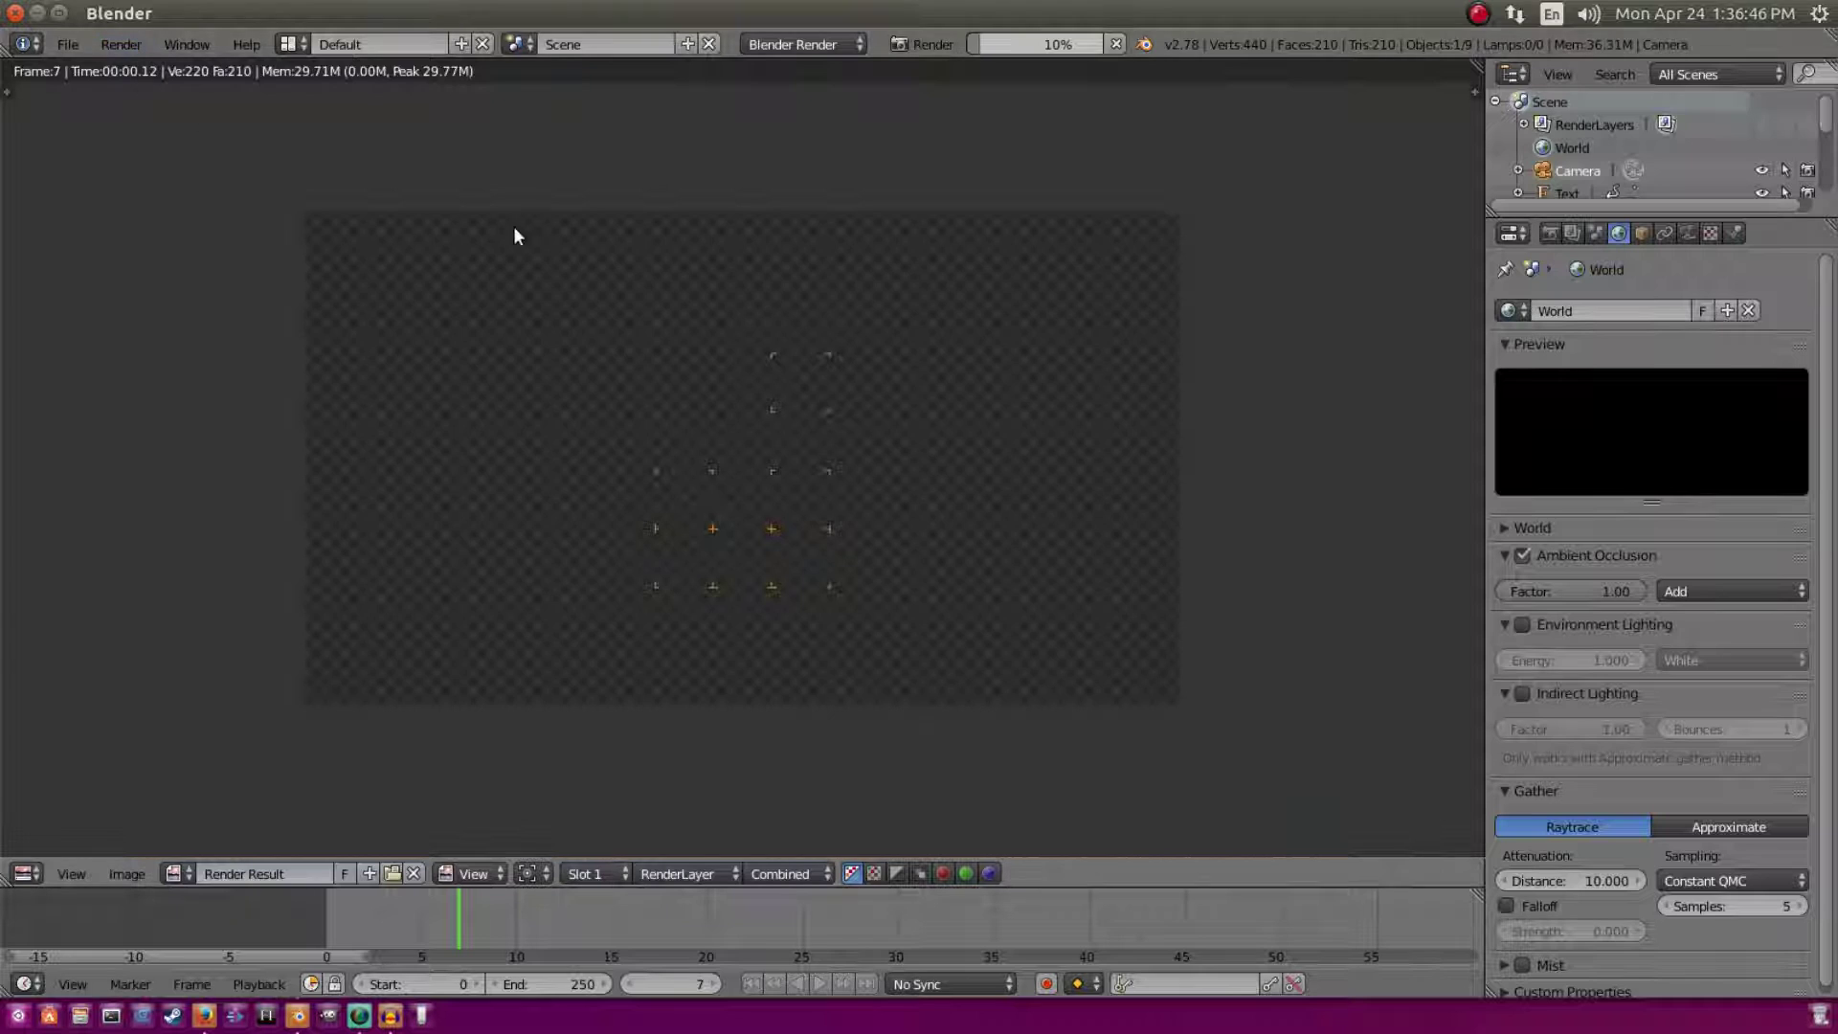
{"action": "scroll", "coordinate": [935, 315], "scroll_direction": "down", "scroll_amount": 1}
{"action": "scroll", "coordinate": [886, 451], "scroll_direction": "up", "scroll_amount": 2}
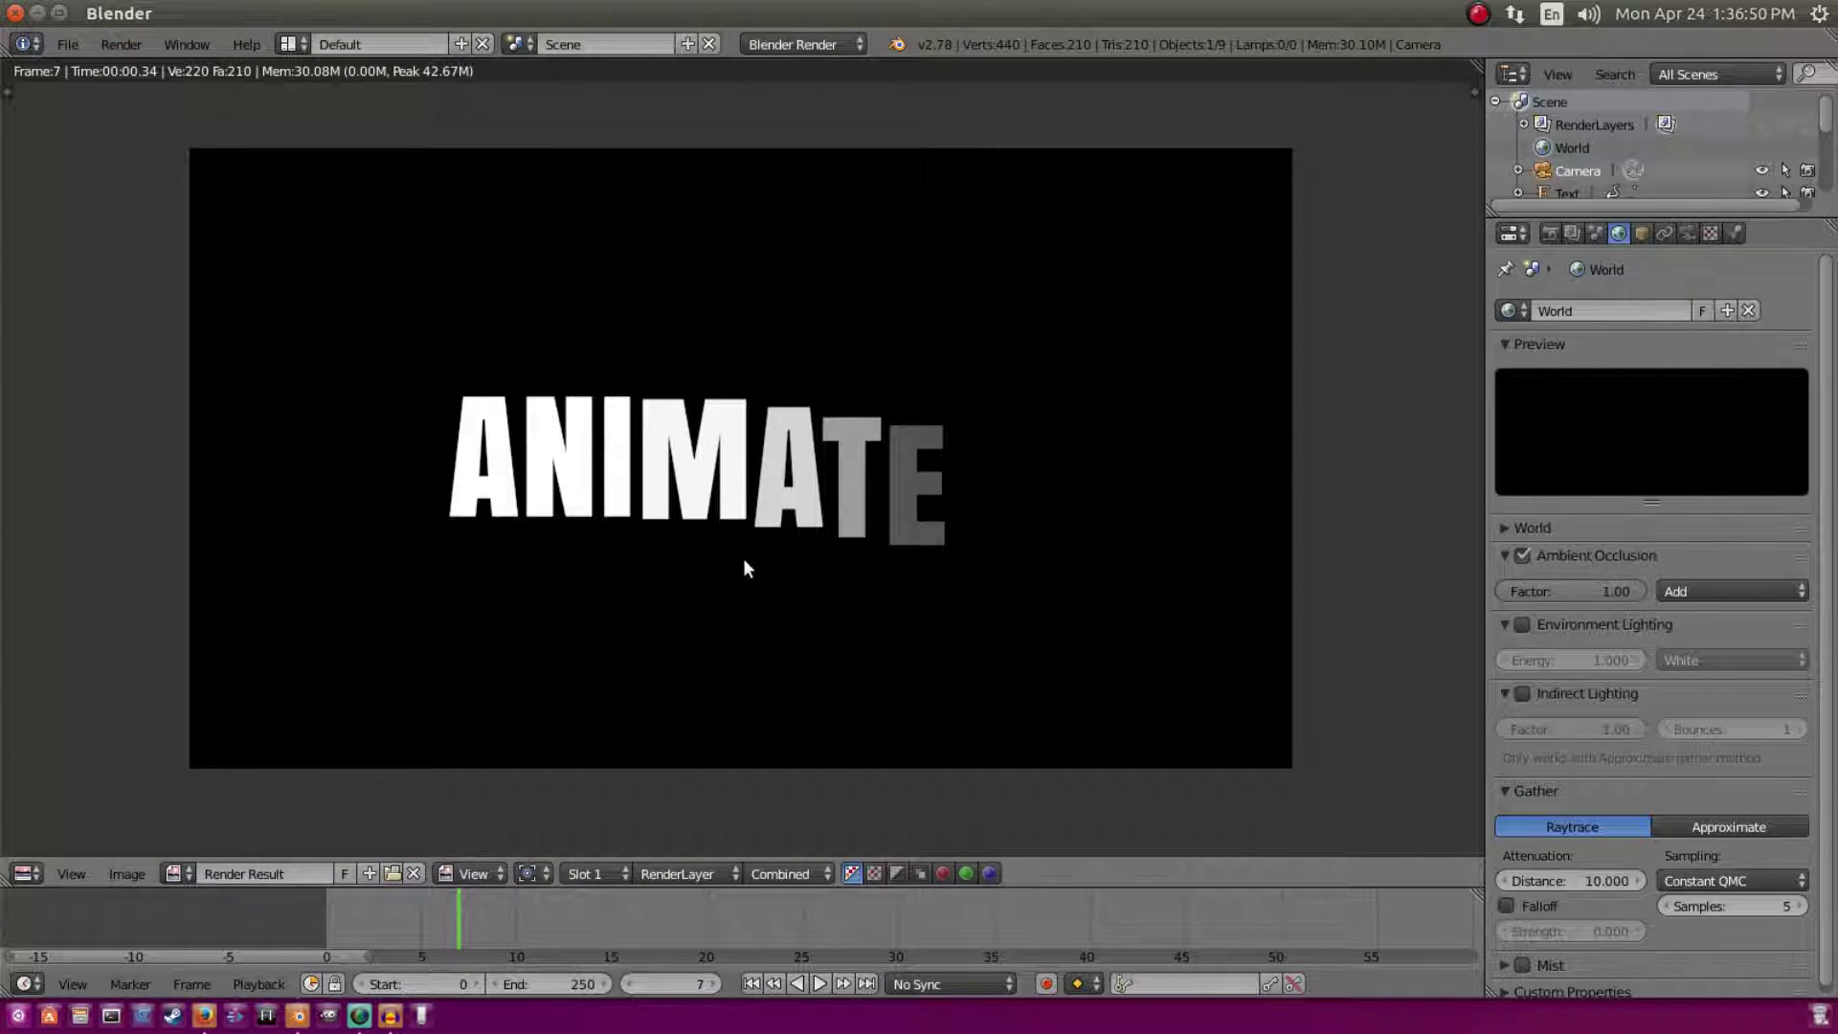
{"action": "key", "text": "Escape"}
{"action": "middle_click_drag", "start_coordinate": [1089, 383], "coordinate": [1044, 455]}
{"action": "scroll", "coordinate": [1043, 456], "scroll_direction": "down", "scroll_amount": 2}
{"action": "scroll", "coordinate": [1036, 456], "scroll_direction": "up", "scroll_amount": 3}
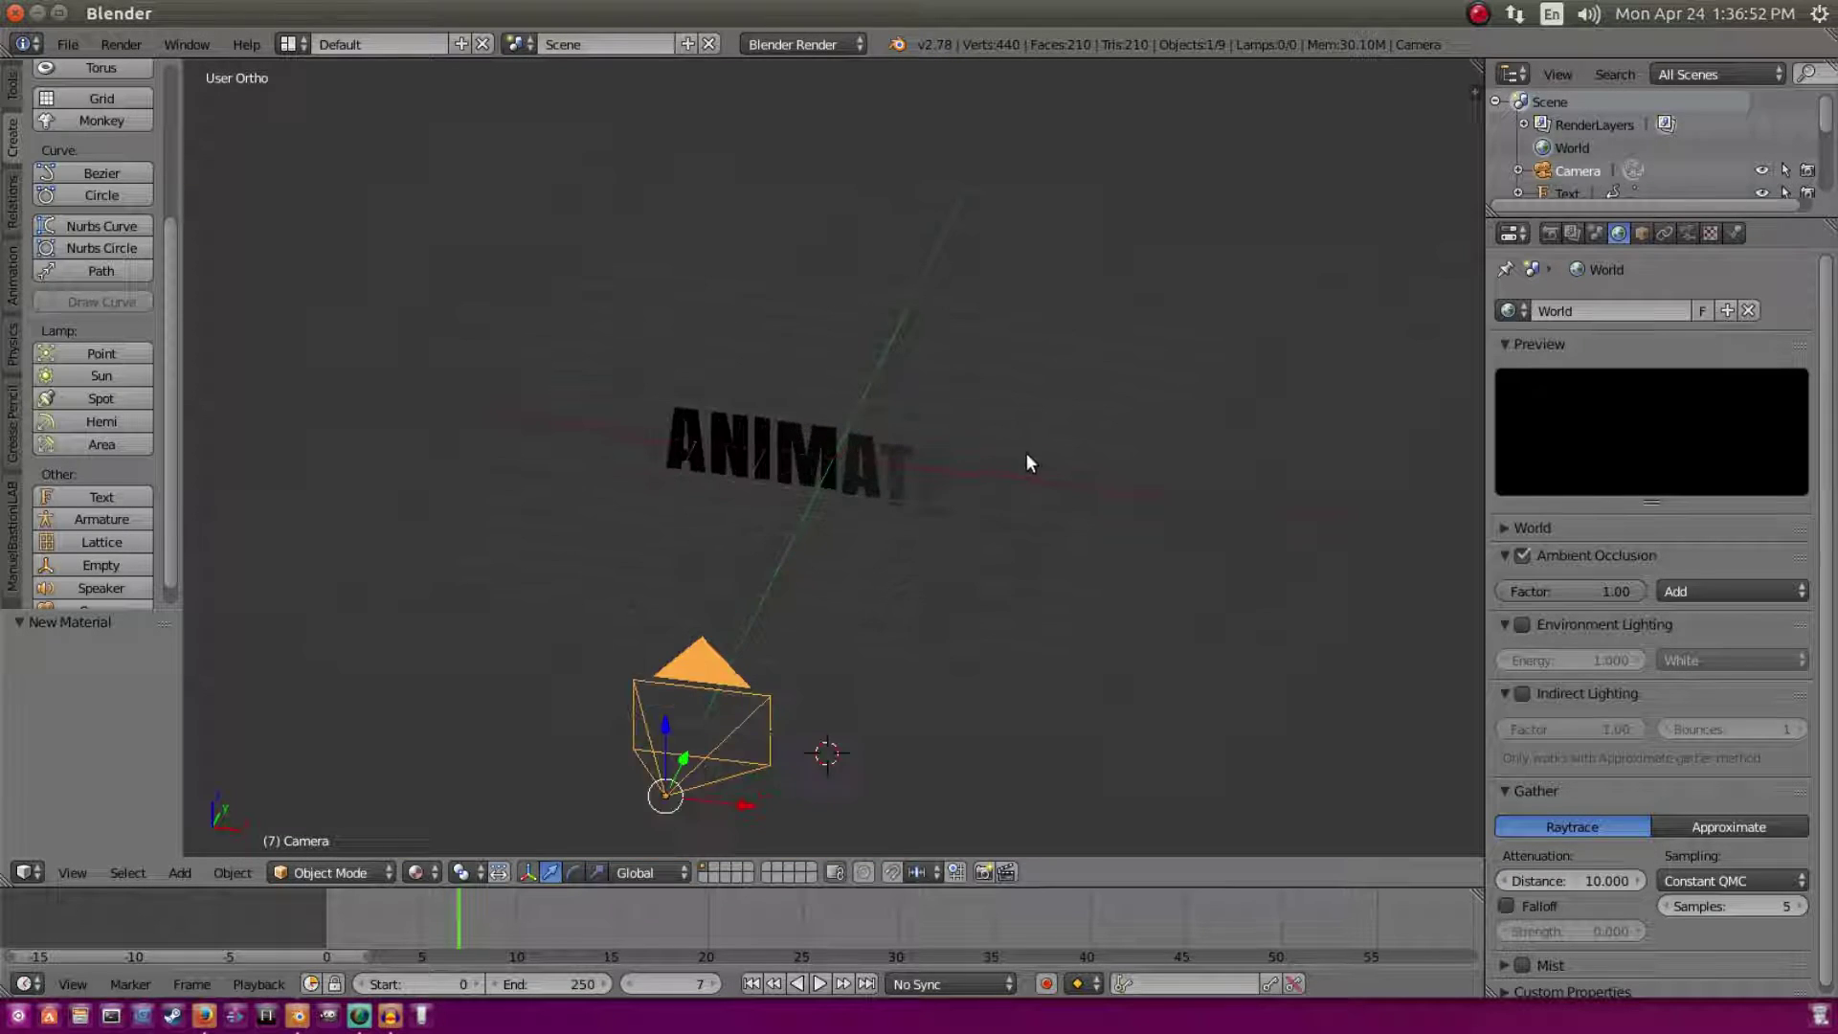
{"action": "key", "text": "KP_0"}
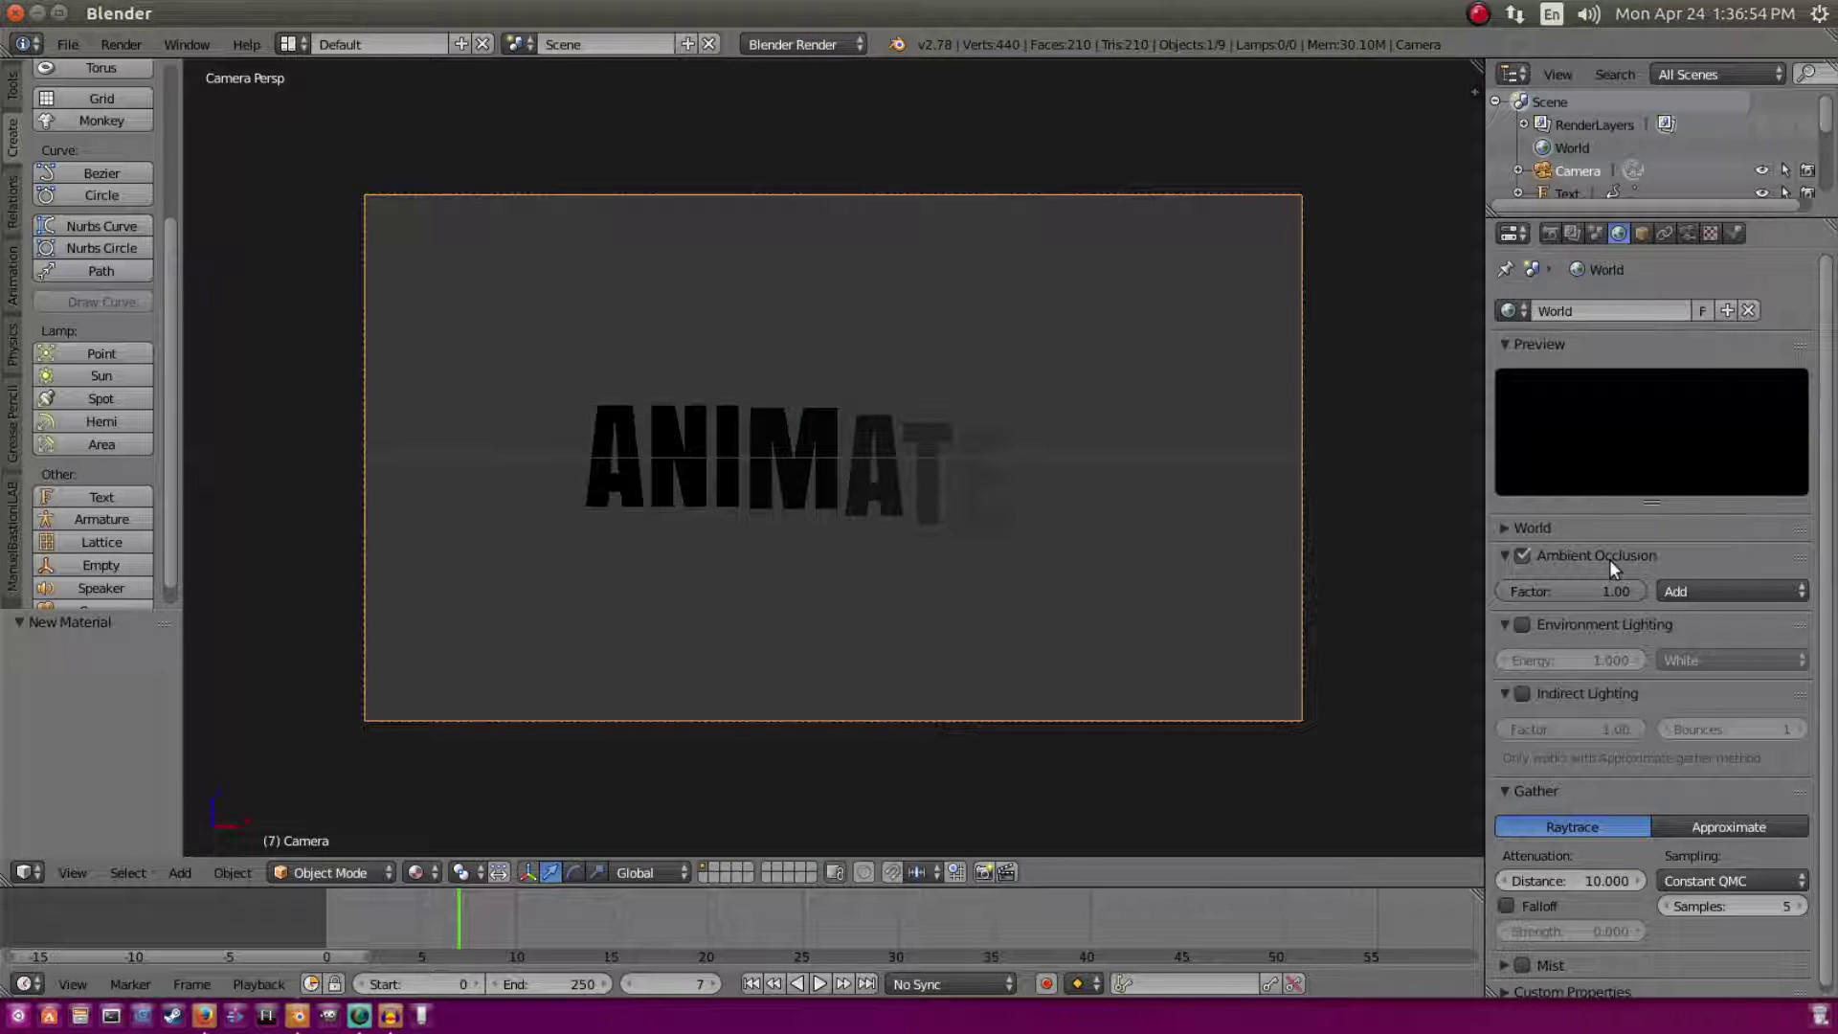
Step: Go to frame 14 and try Cycles Render as the render engine
{"action": "left_click_drag", "start_coordinate": [394, 917], "coordinate": [593, 919]}
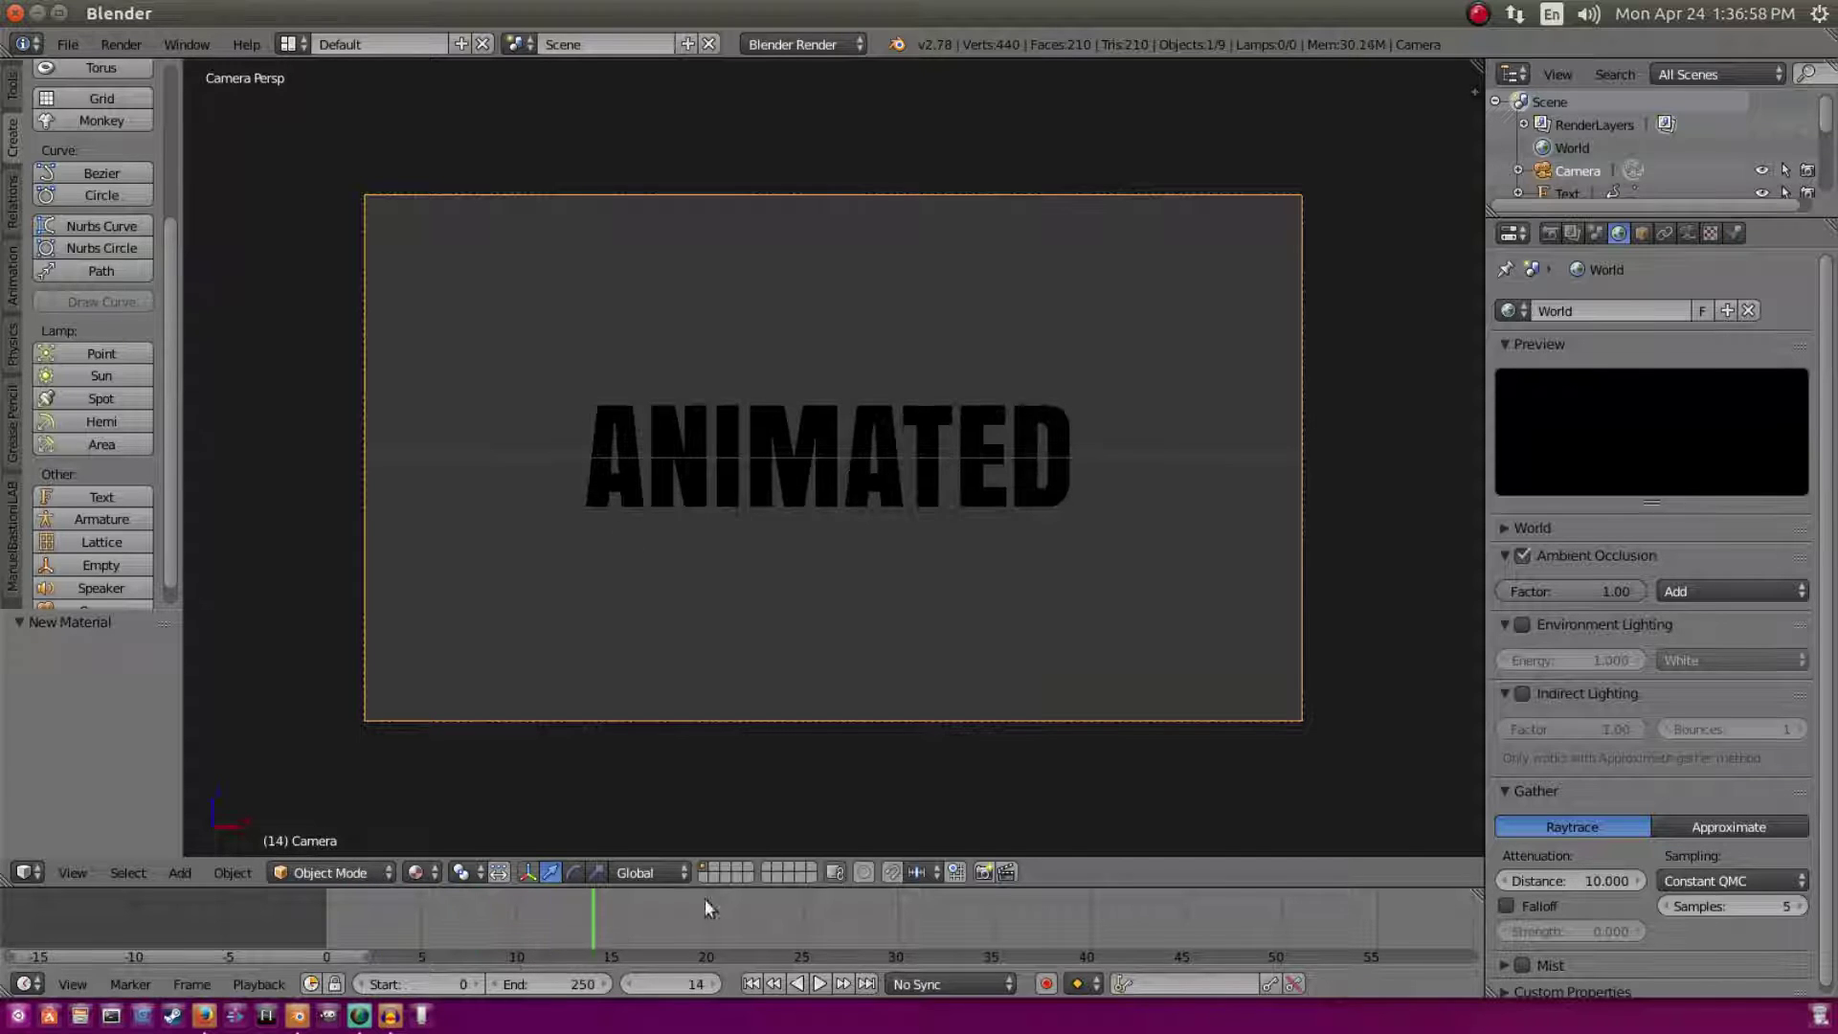
{"action": "left_click", "coordinate": [1549, 237]}
{"action": "scroll", "coordinate": [1583, 586], "scroll_direction": "down", "scroll_amount": 3}
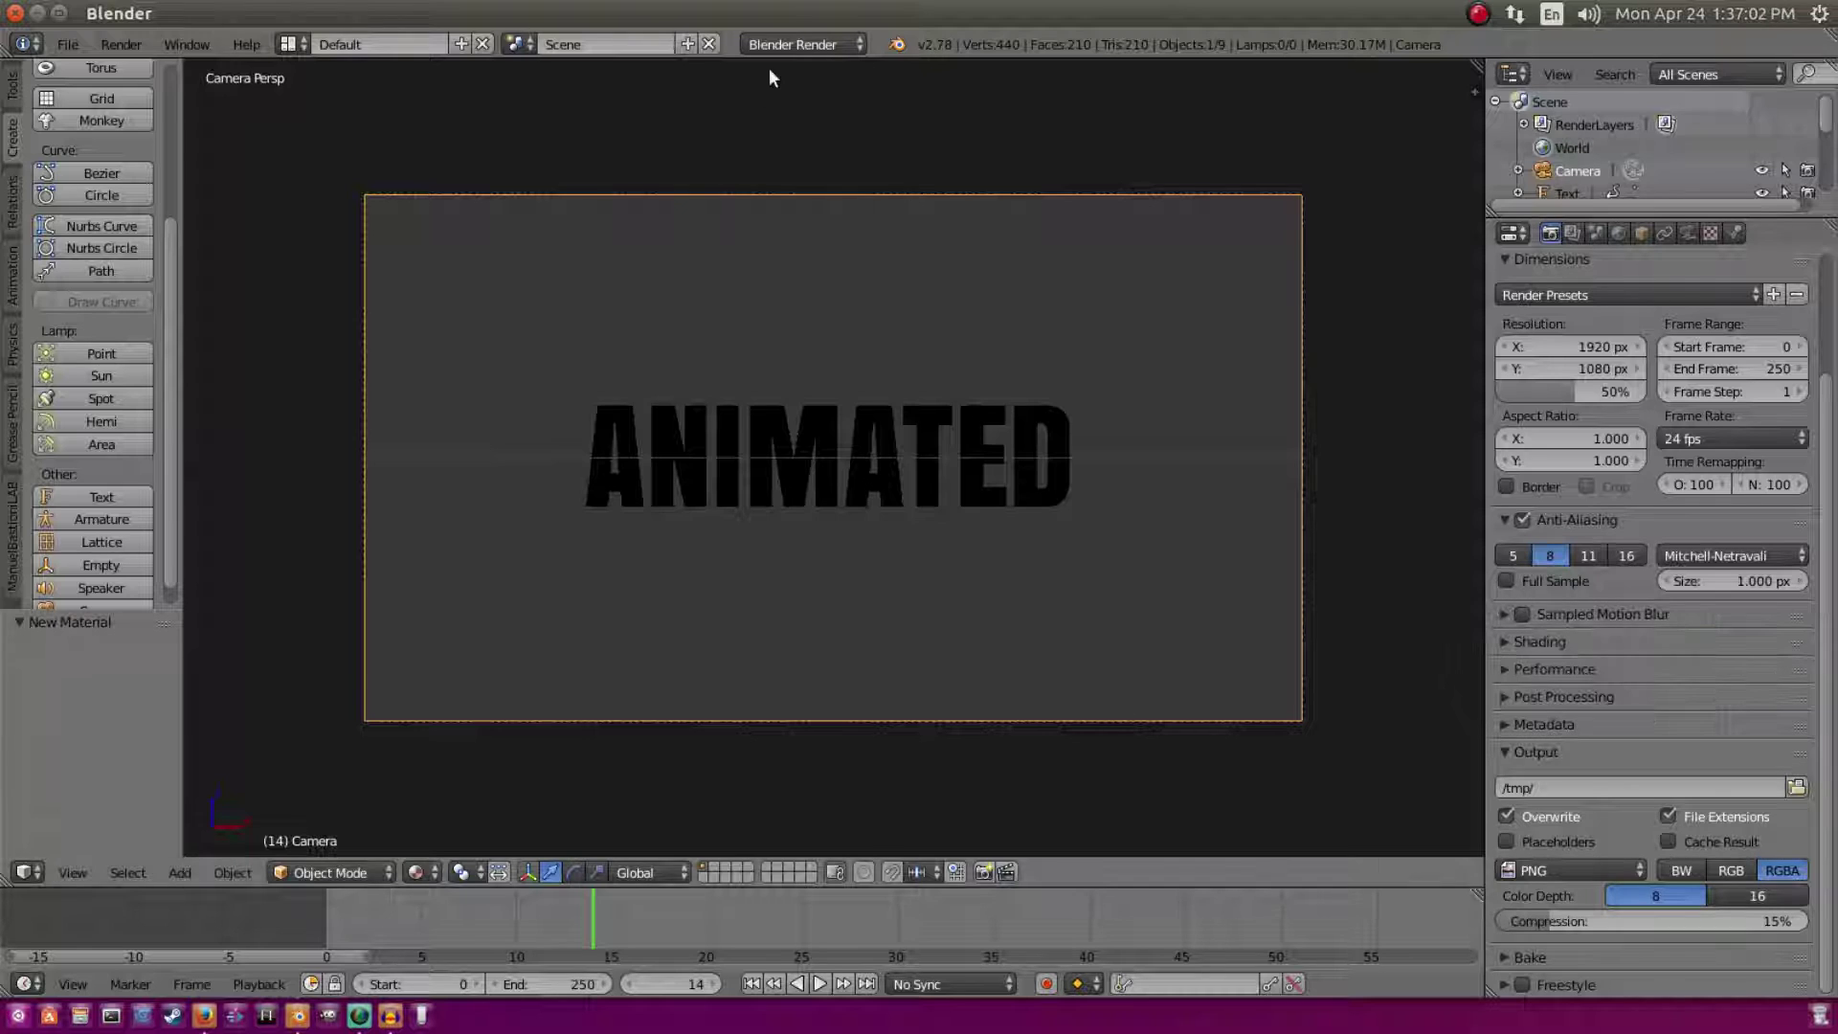
{"action": "left_click", "coordinate": [780, 44]}
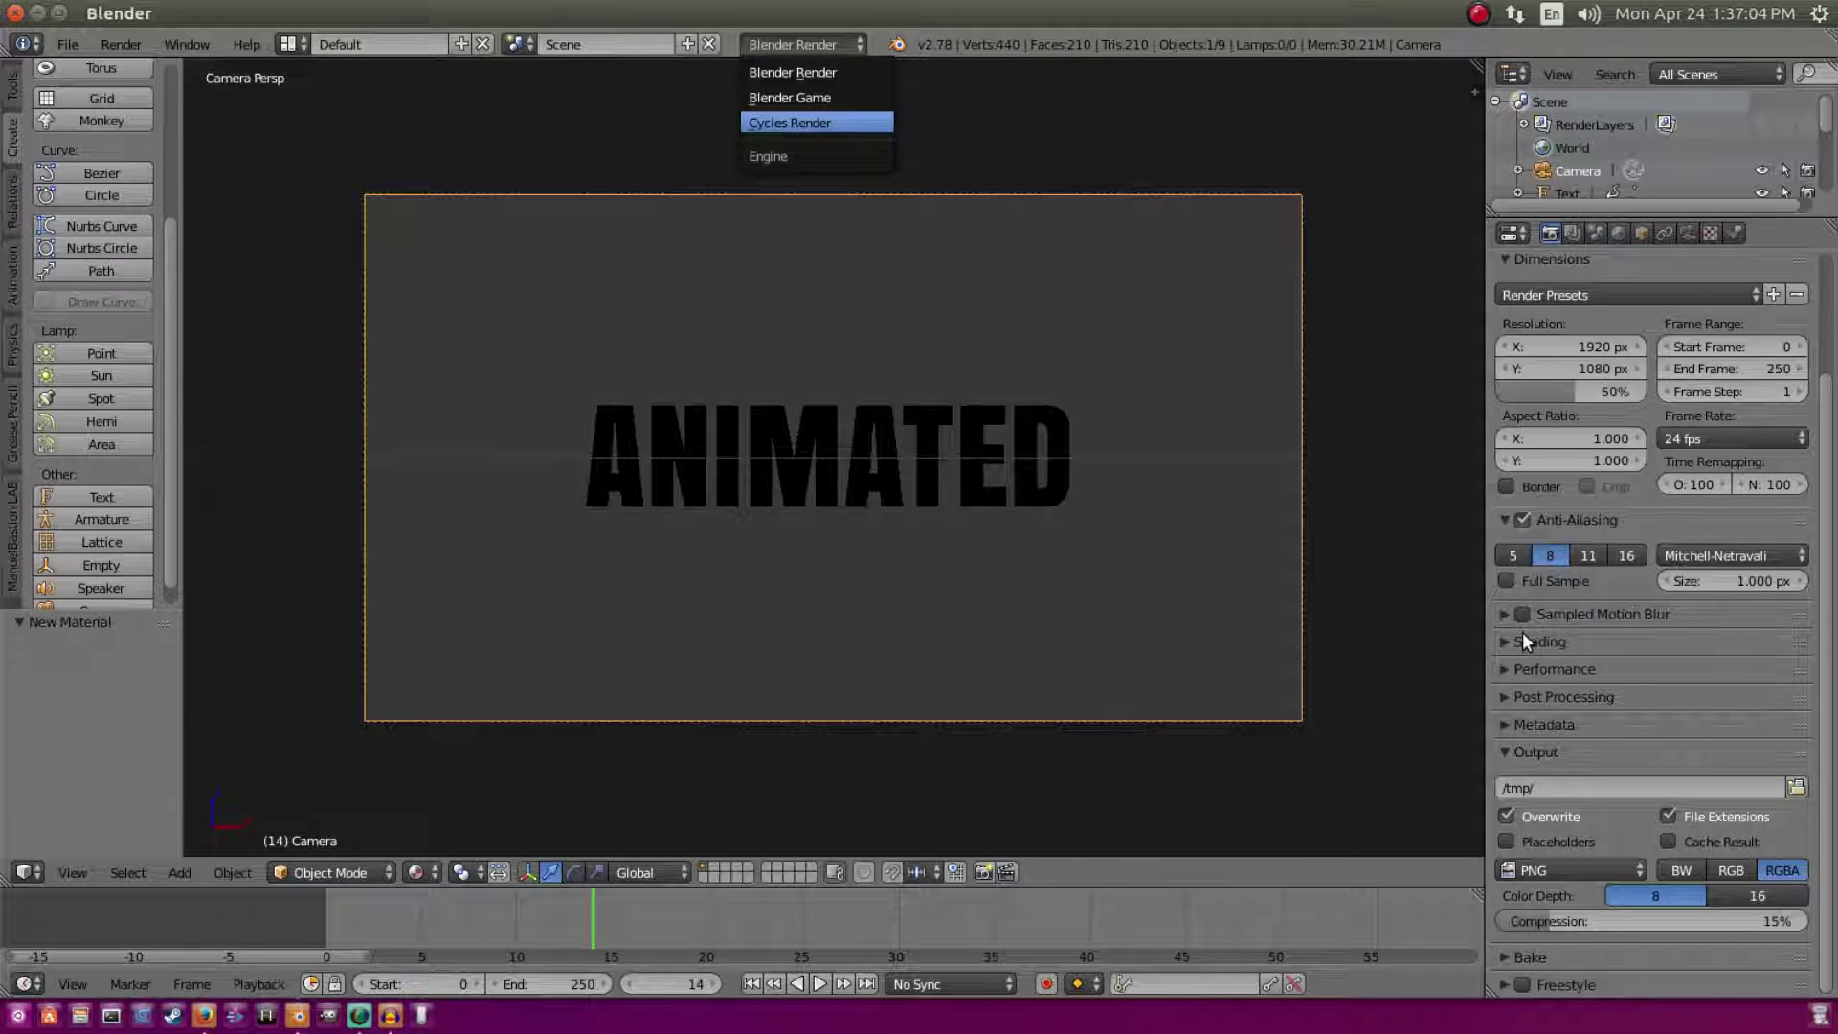
{"action": "key", "text": "Return"}
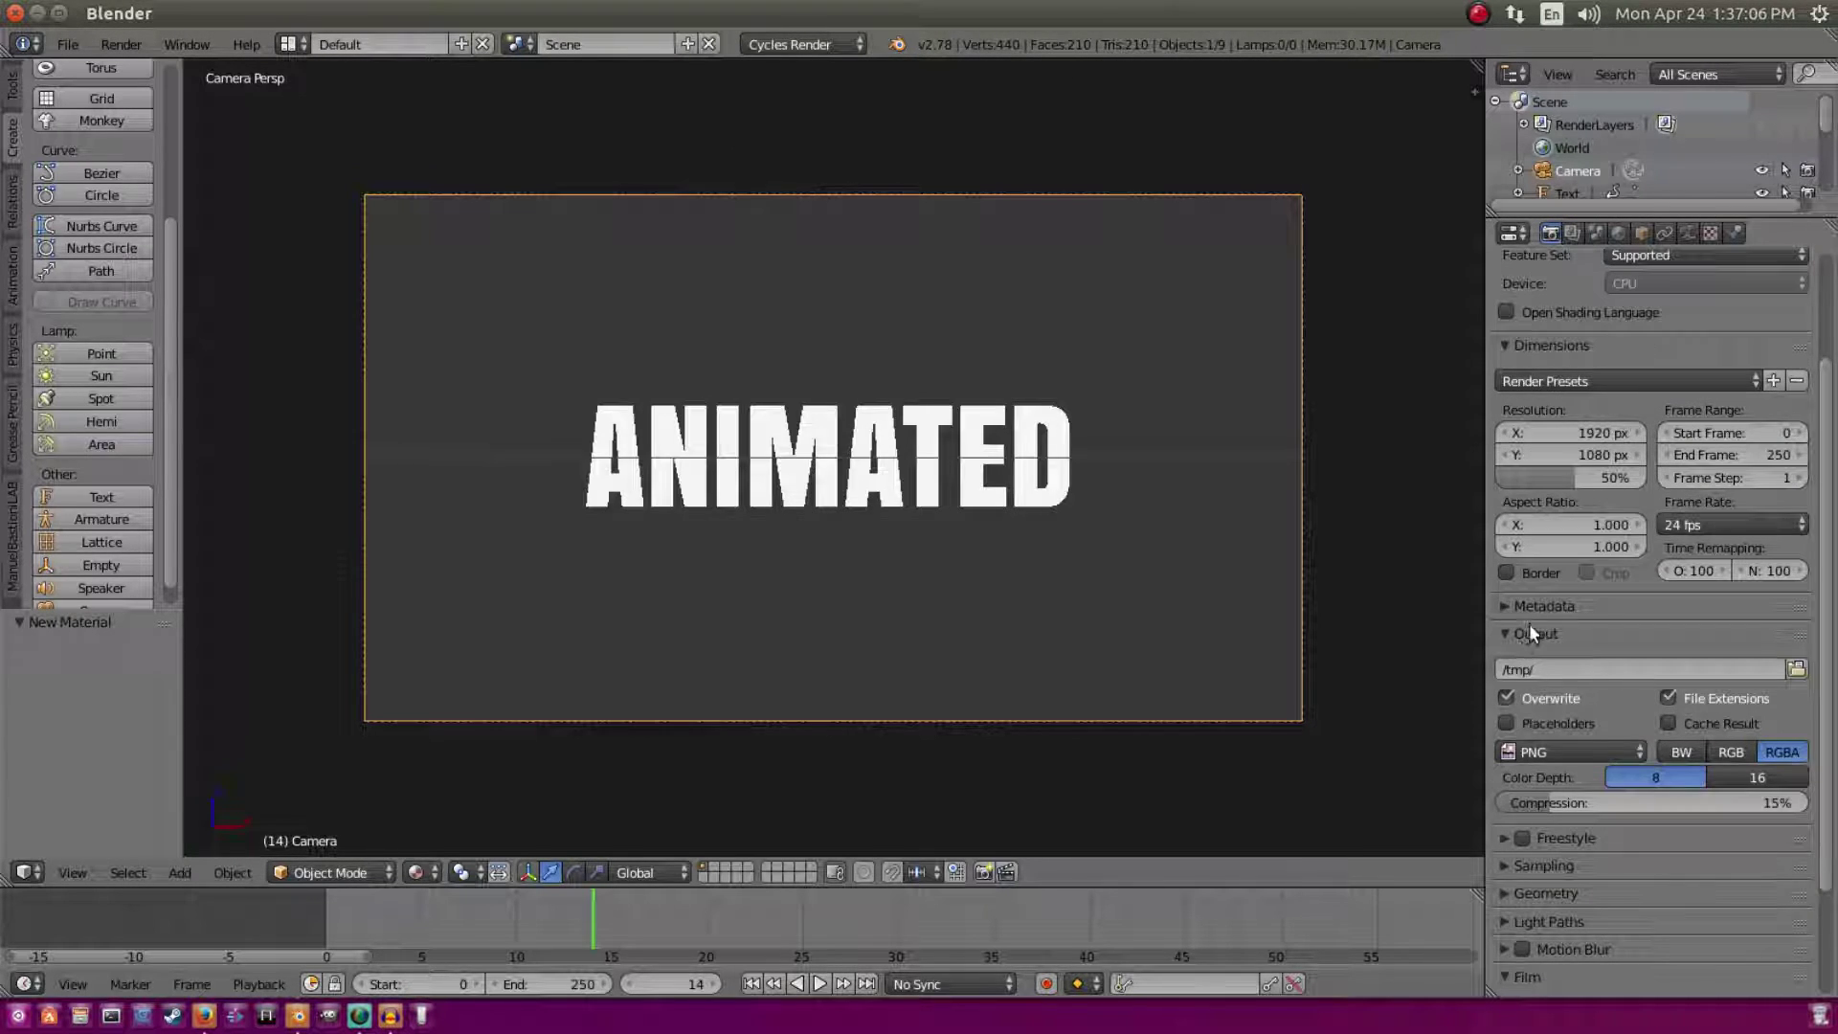
{"action": "scroll", "coordinate": [1530, 623], "scroll_direction": "down", "scroll_amount": 4}
Step: Render frame 5 as an image with Cycles to check whether the letters fade, and close the render
{"action": "left_click_drag", "start_coordinate": [358, 910], "coordinate": [429, 916]}
{"action": "left_click", "coordinate": [144, 43]}
{"action": "left_click", "coordinate": [154, 67]}
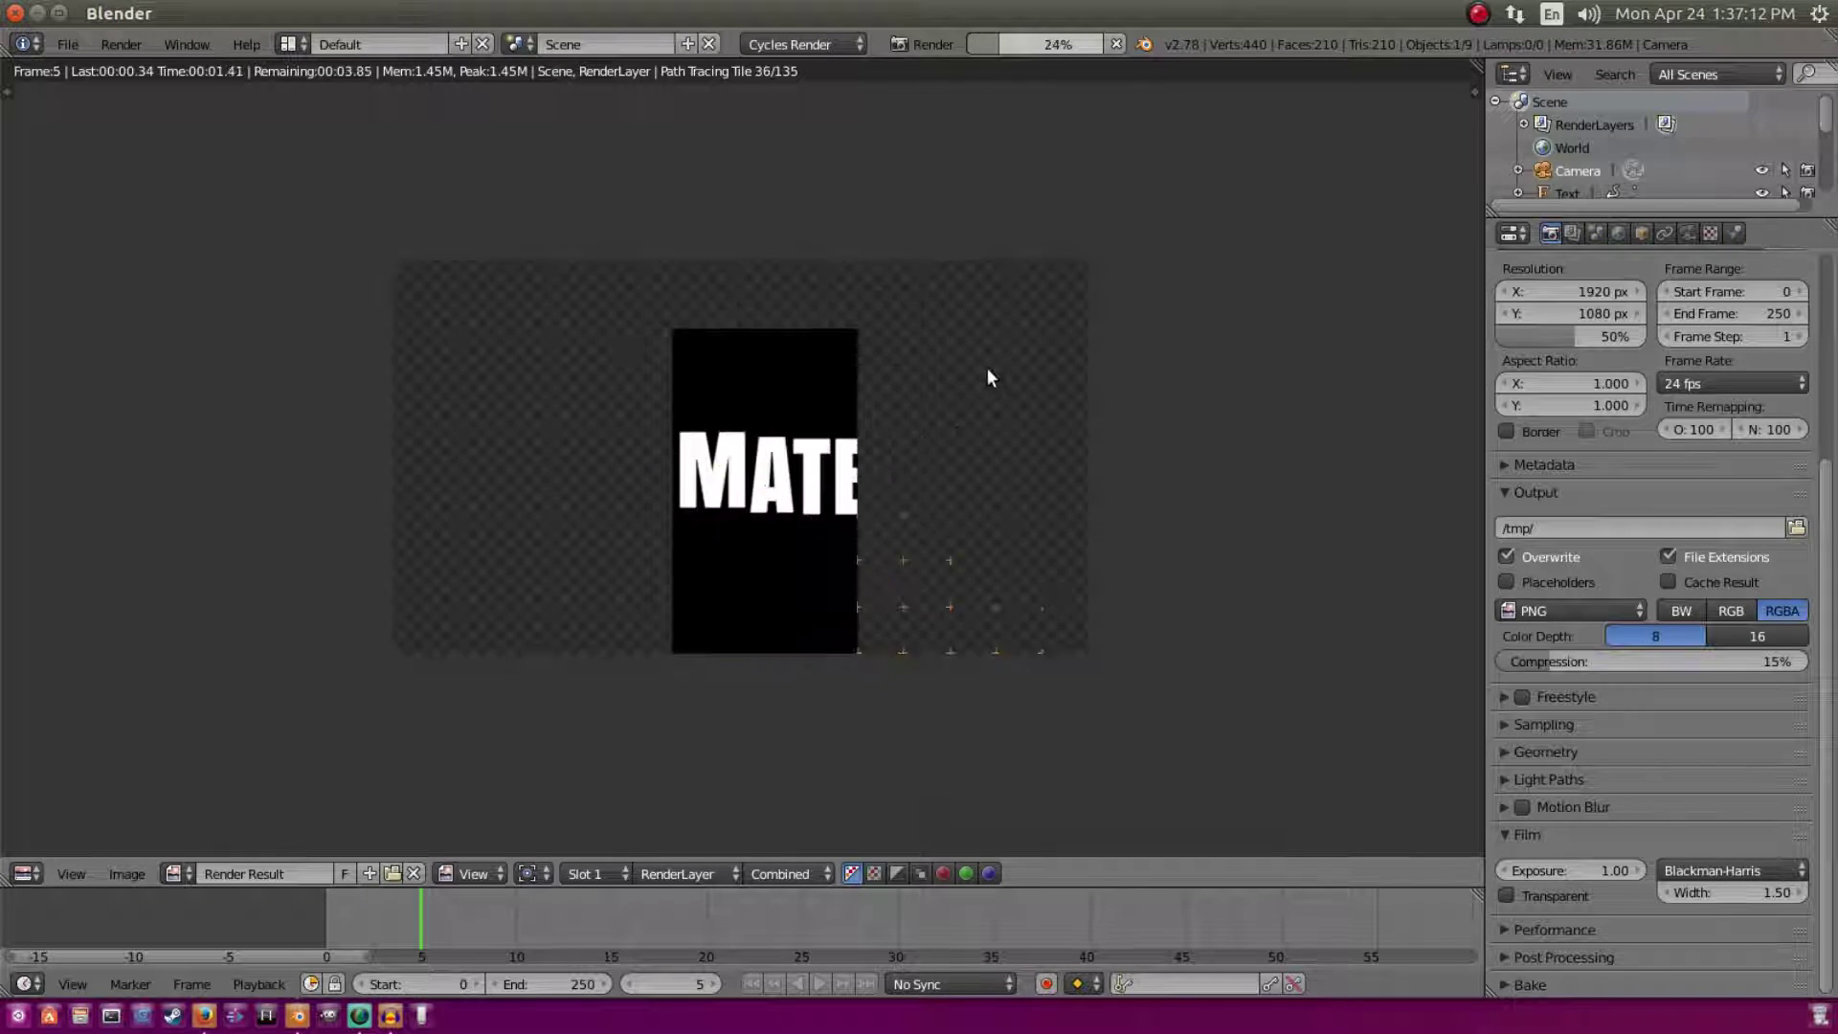
{"action": "scroll", "coordinate": [993, 373], "scroll_direction": "up", "scroll_amount": 1}
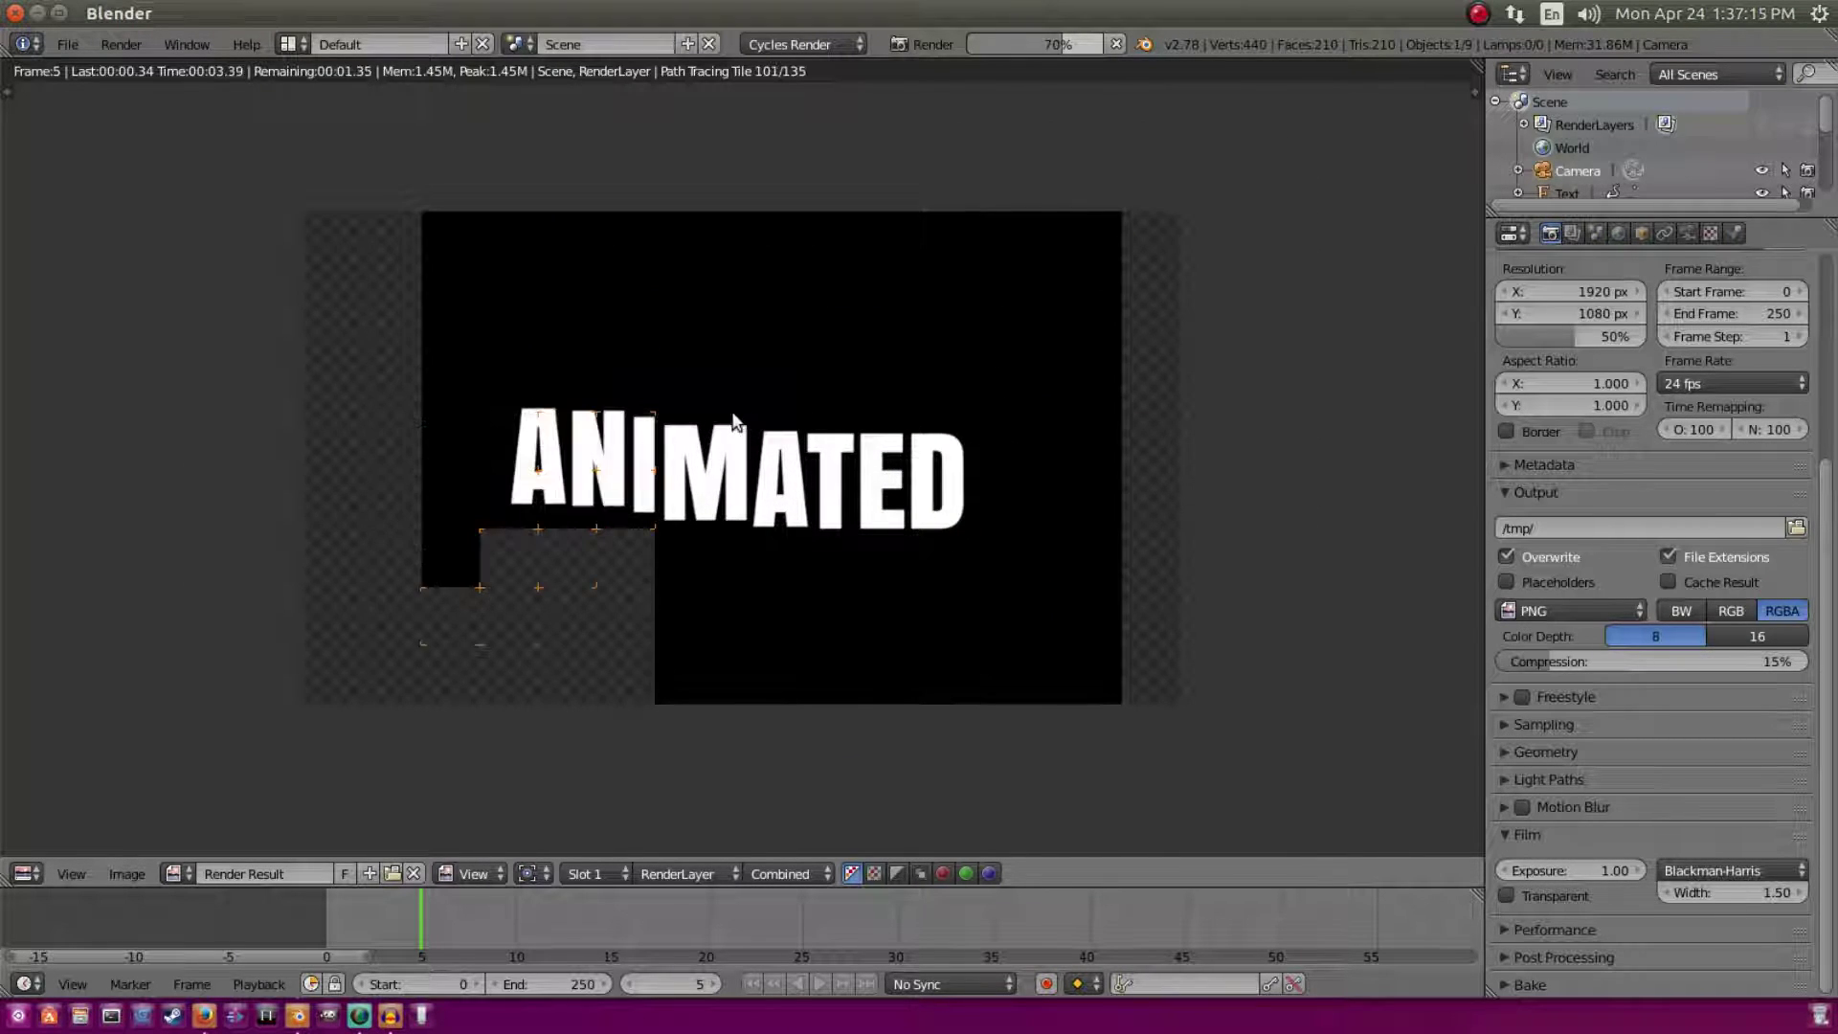
{"action": "key", "text": "Escape"}
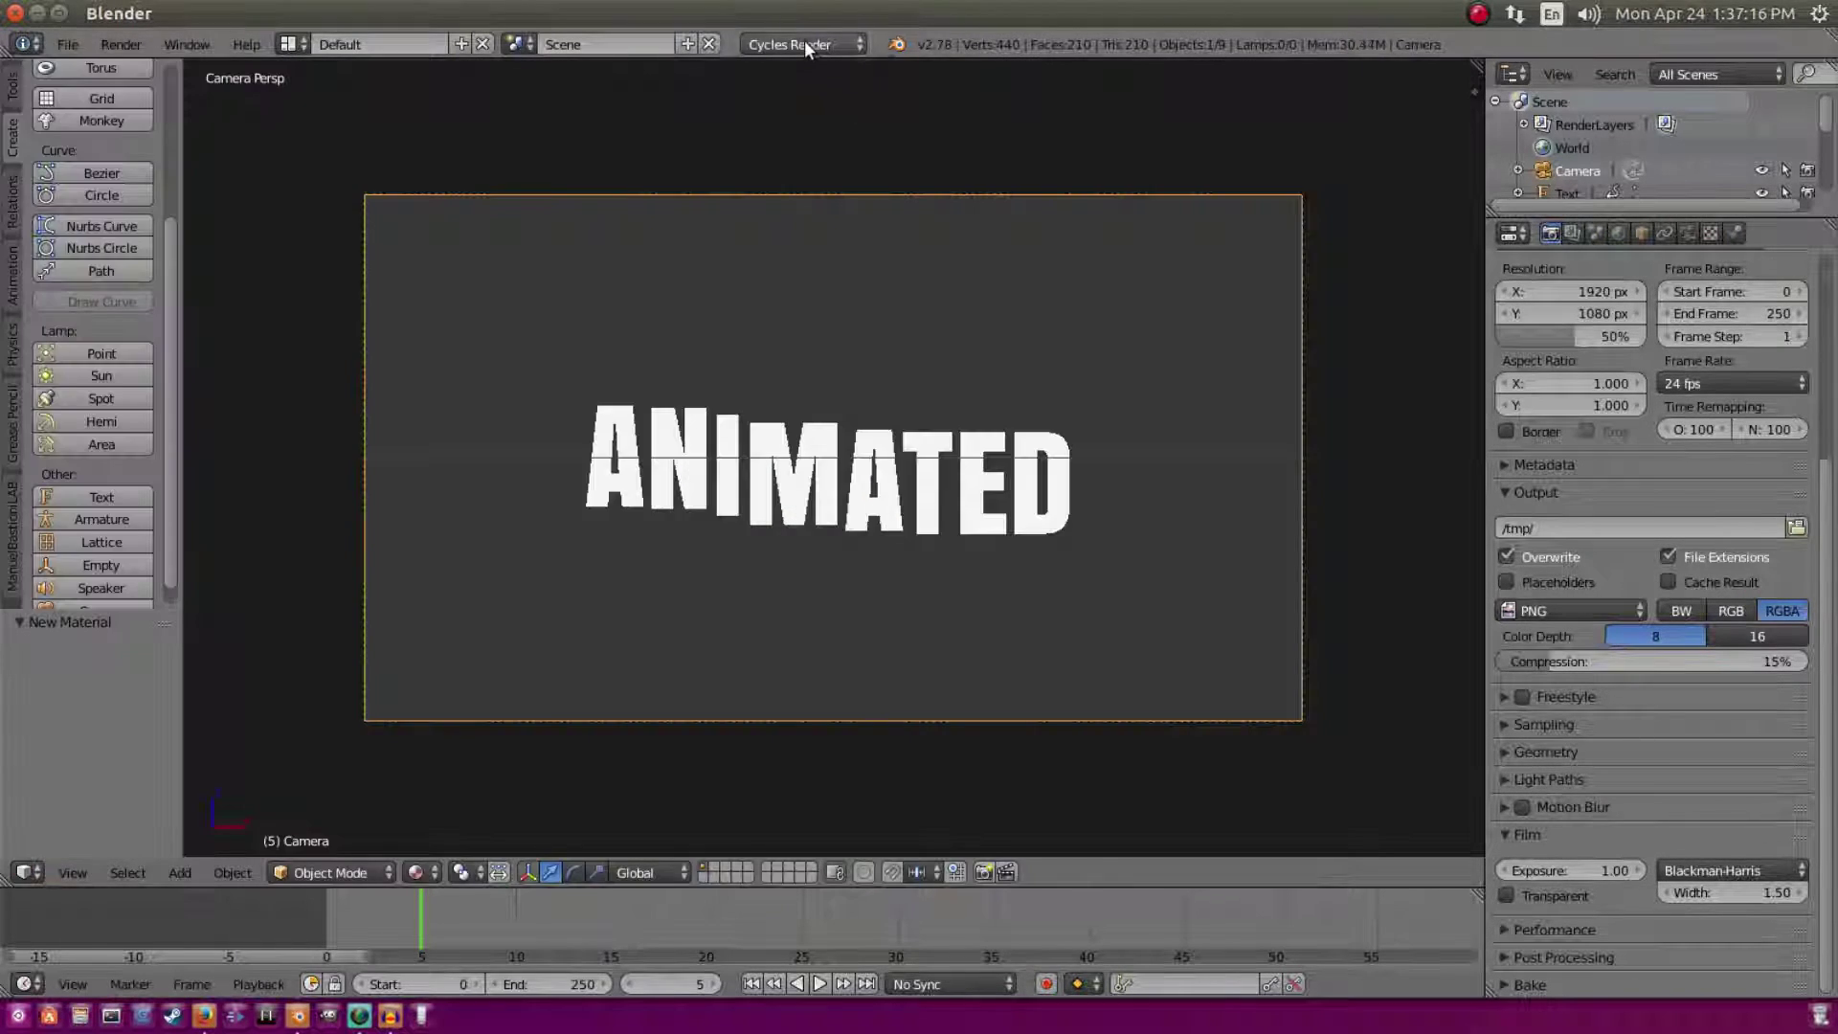
Step: Switch the render engine back to Blender Render and step through the fade-in to frame 7
{"action": "left_click", "coordinate": [806, 45]}
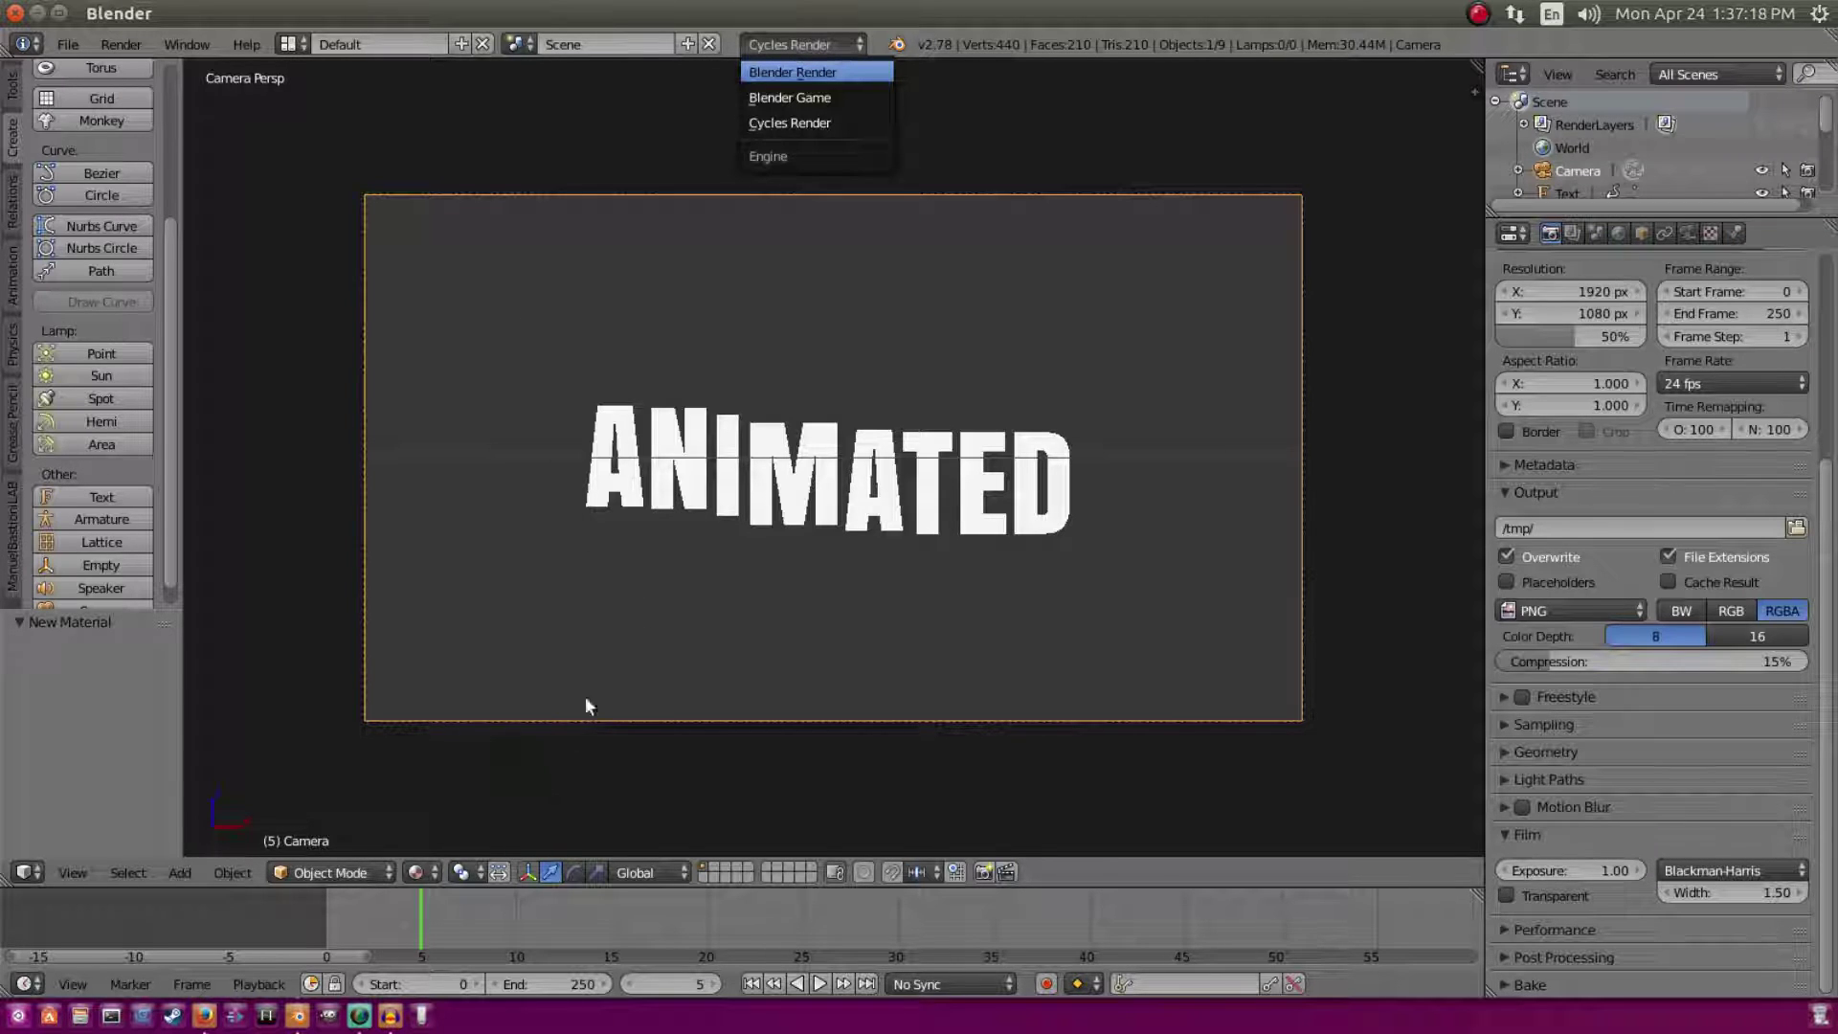
{"action": "left_click", "coordinate": [792, 72]}
{"action": "key", "text": "Right"}
{"action": "key", "text": "Right"}
{"action": "key", "text": "Left"}
{"action": "key", "text": "Left"}
{"action": "key", "text": "Left"}
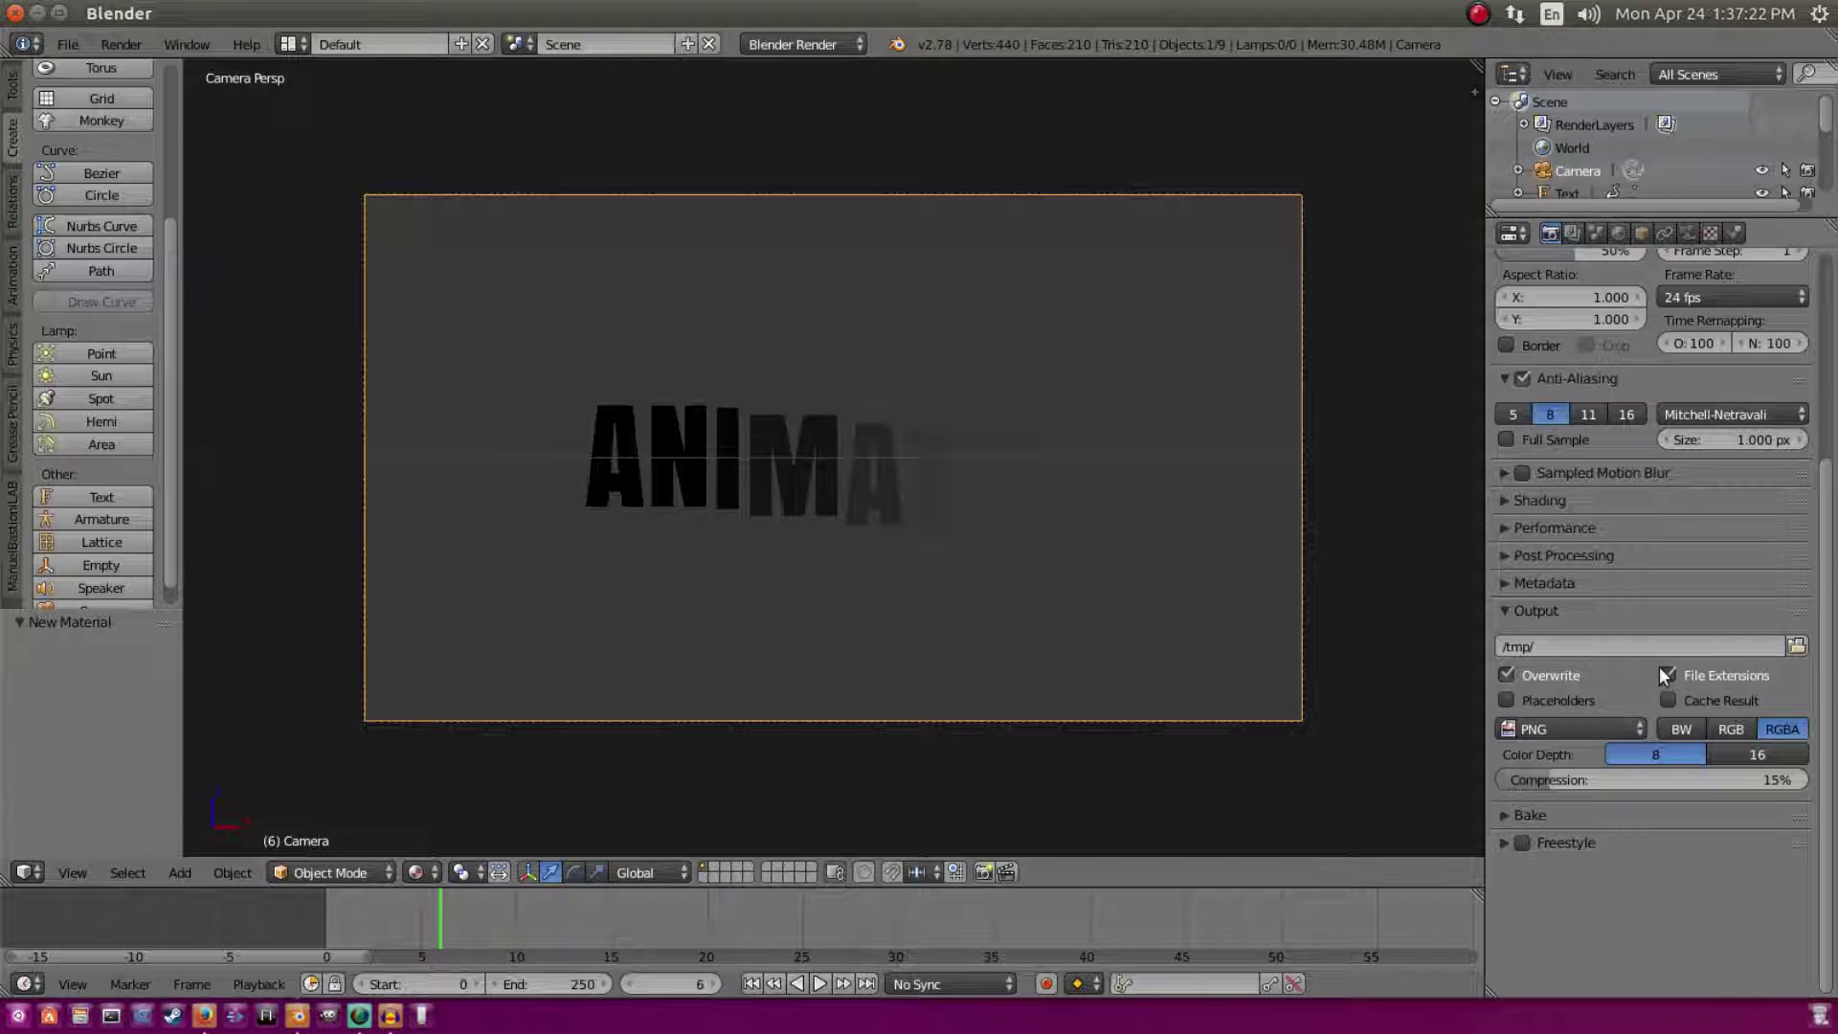
{"action": "key", "text": "Right"}
Step: Set the output file format to H.264 in RGB with MPEG-4 as the encoding format
{"action": "left_click", "coordinate": [1560, 729]}
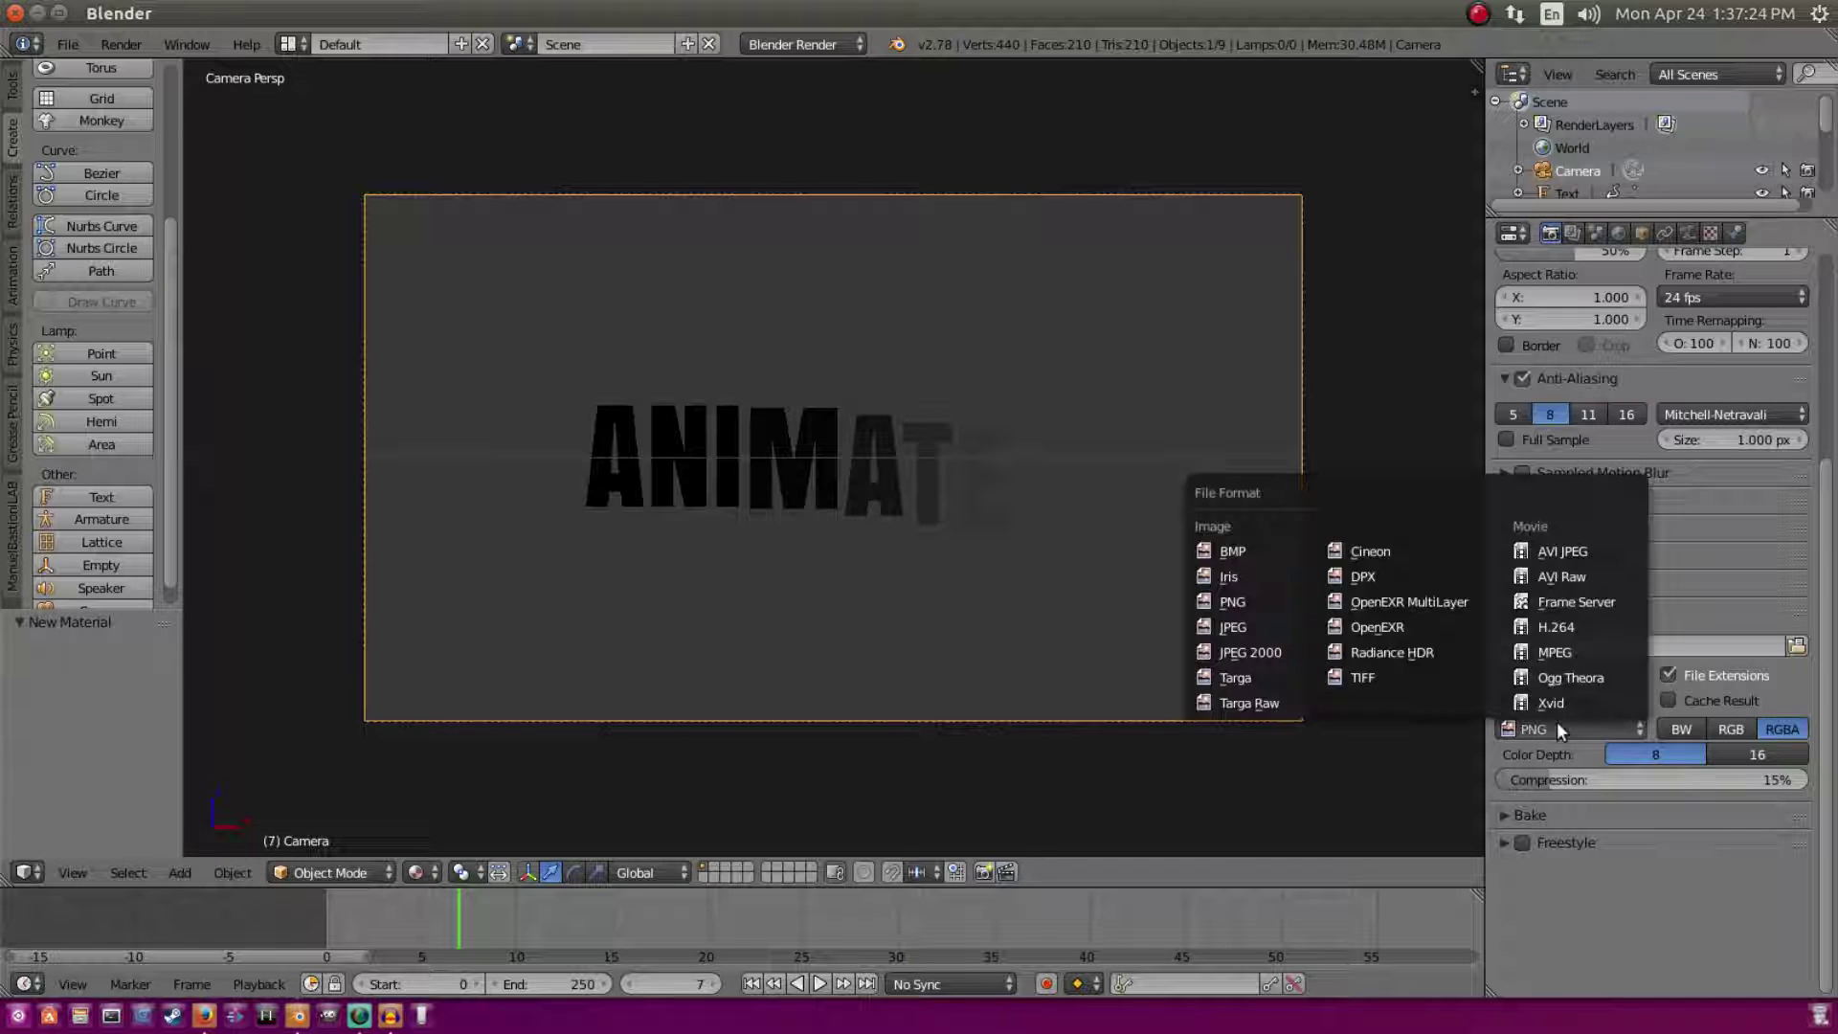
{"action": "left_click", "coordinate": [1581, 627]}
{"action": "left_click", "coordinate": [1768, 730]}
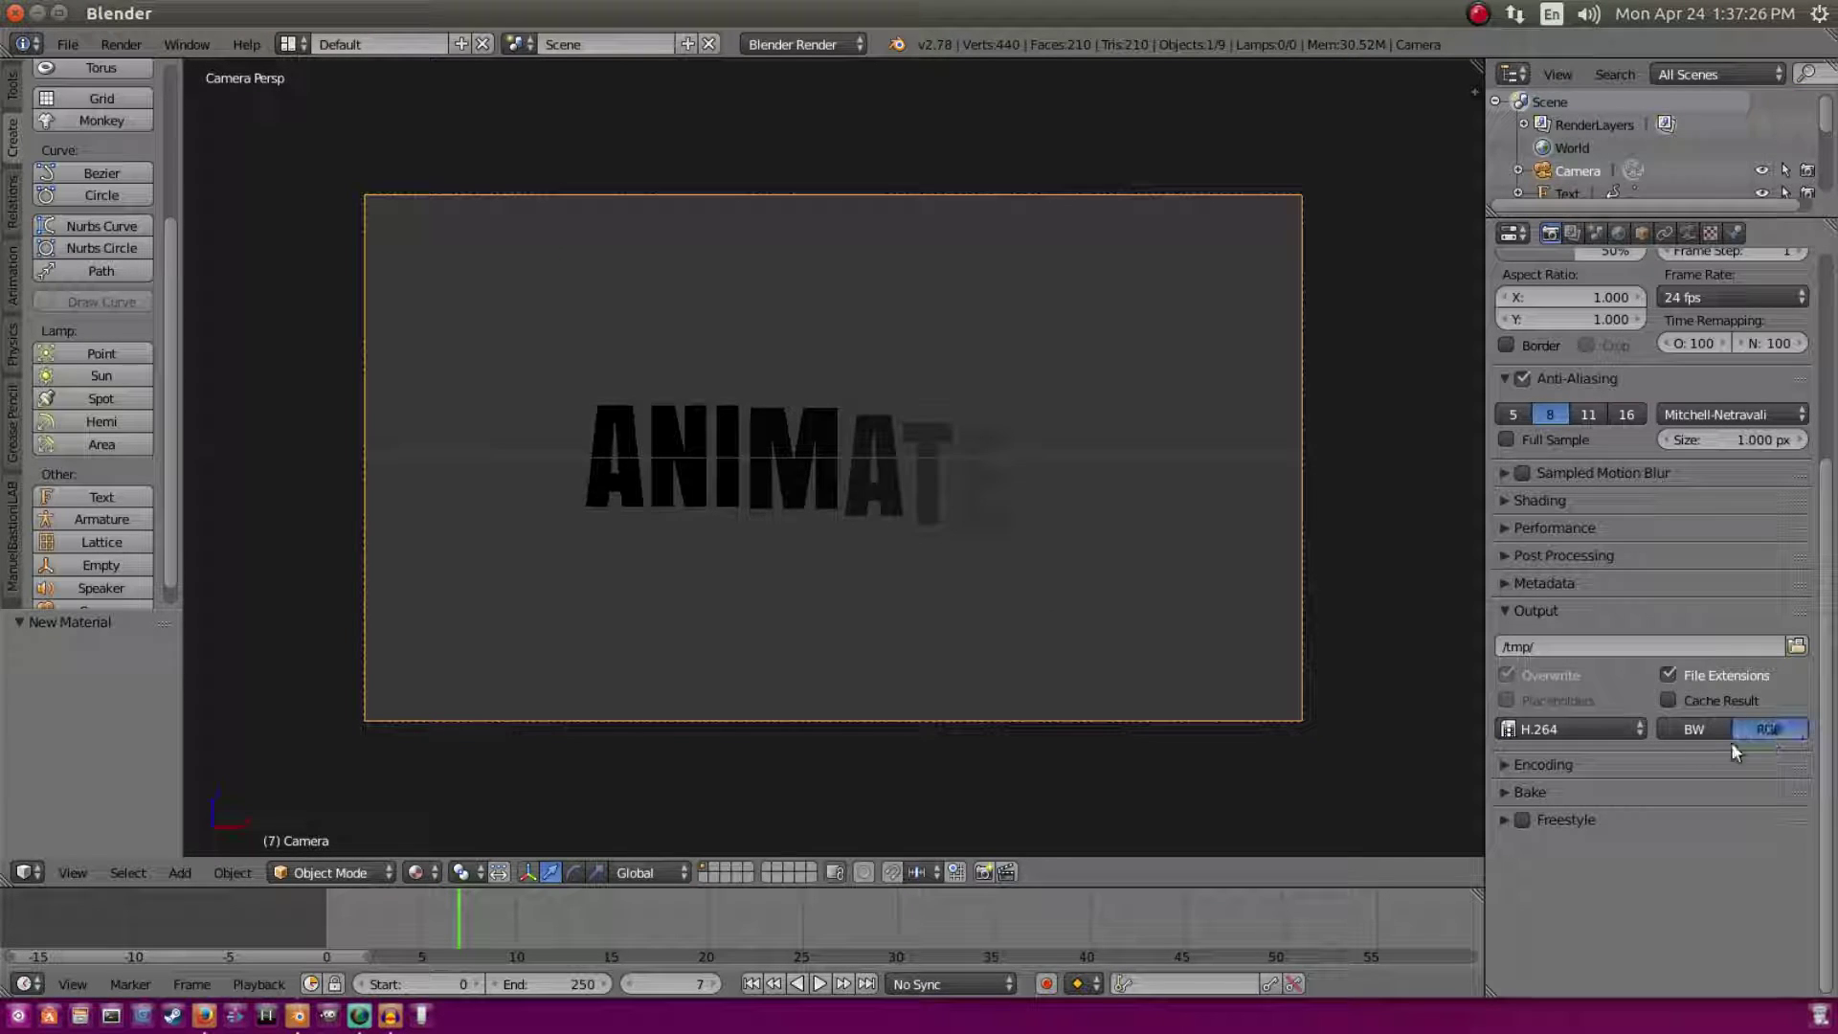
{"action": "left_click", "coordinate": [1625, 757]}
{"action": "scroll", "coordinate": [1621, 748], "scroll_direction": "down", "scroll_amount": 4}
{"action": "left_click", "coordinate": [1592, 687]}
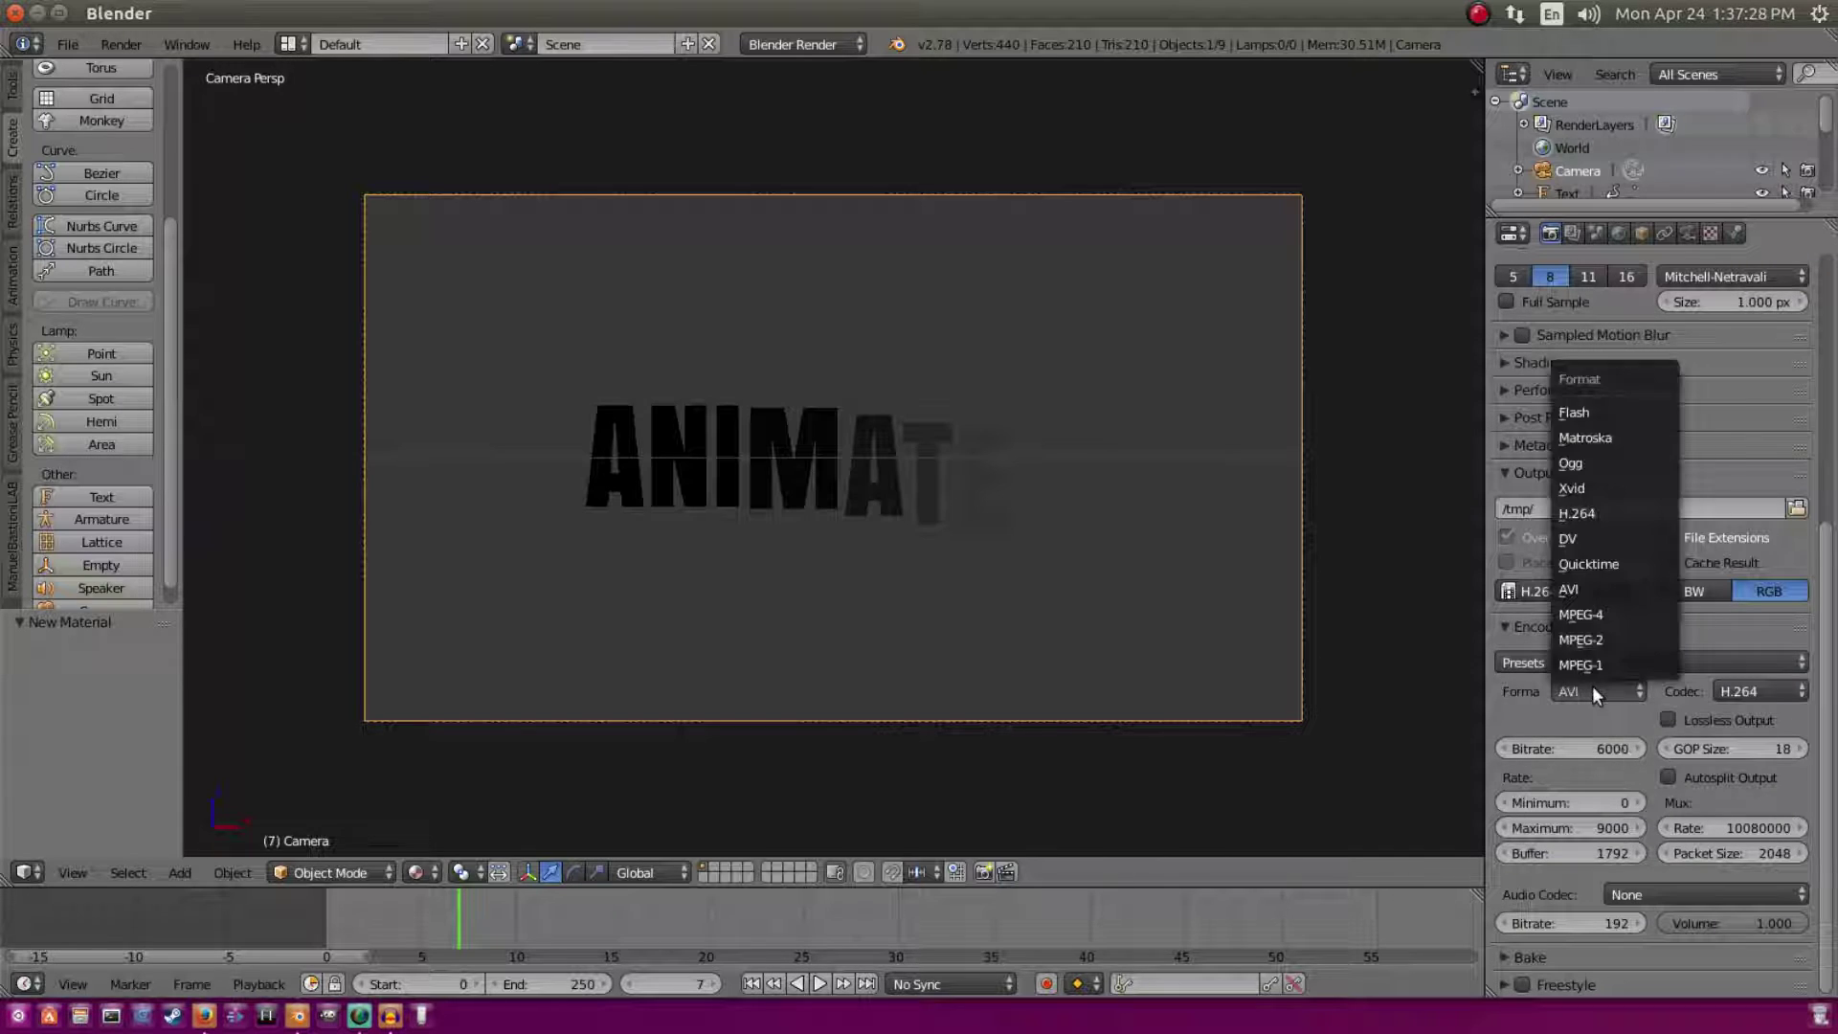
{"action": "left_click", "coordinate": [1599, 613]}
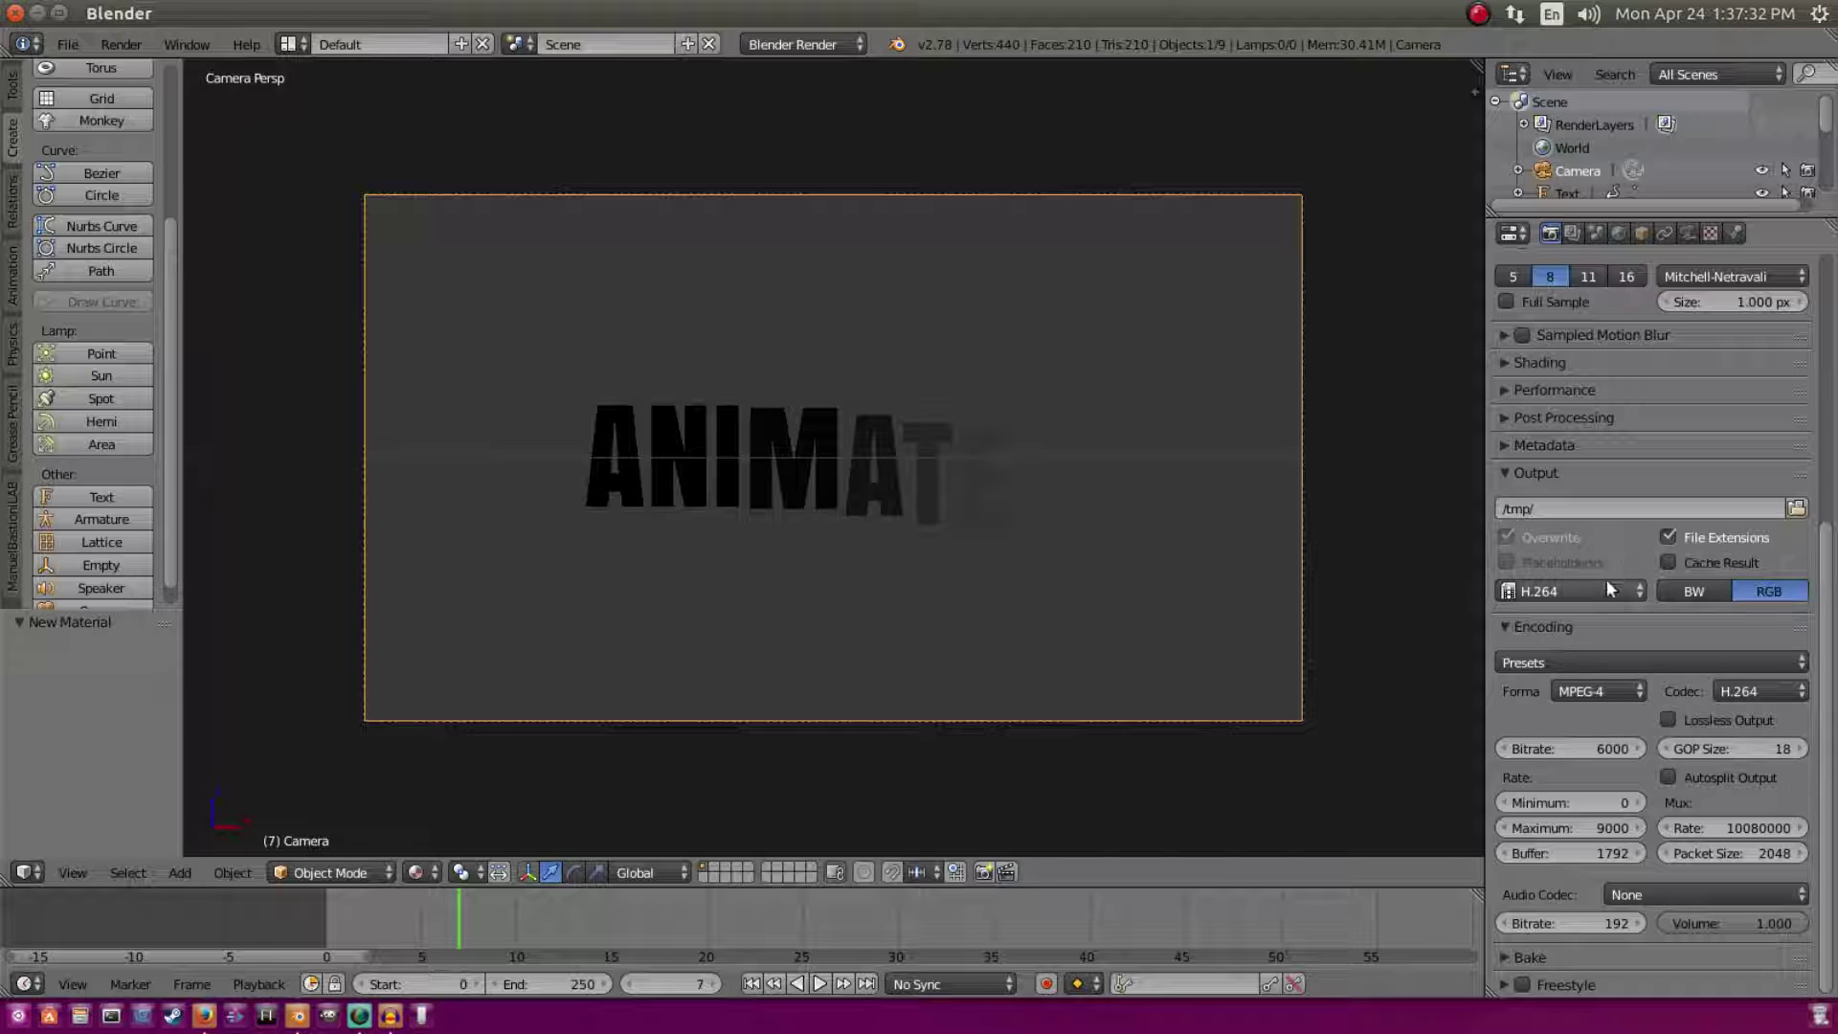
Step: Set the render resolution to 100% and move the animation to frame 10
{"action": "scroll", "coordinate": [1606, 578], "scroll_direction": "up", "scroll_amount": 10}
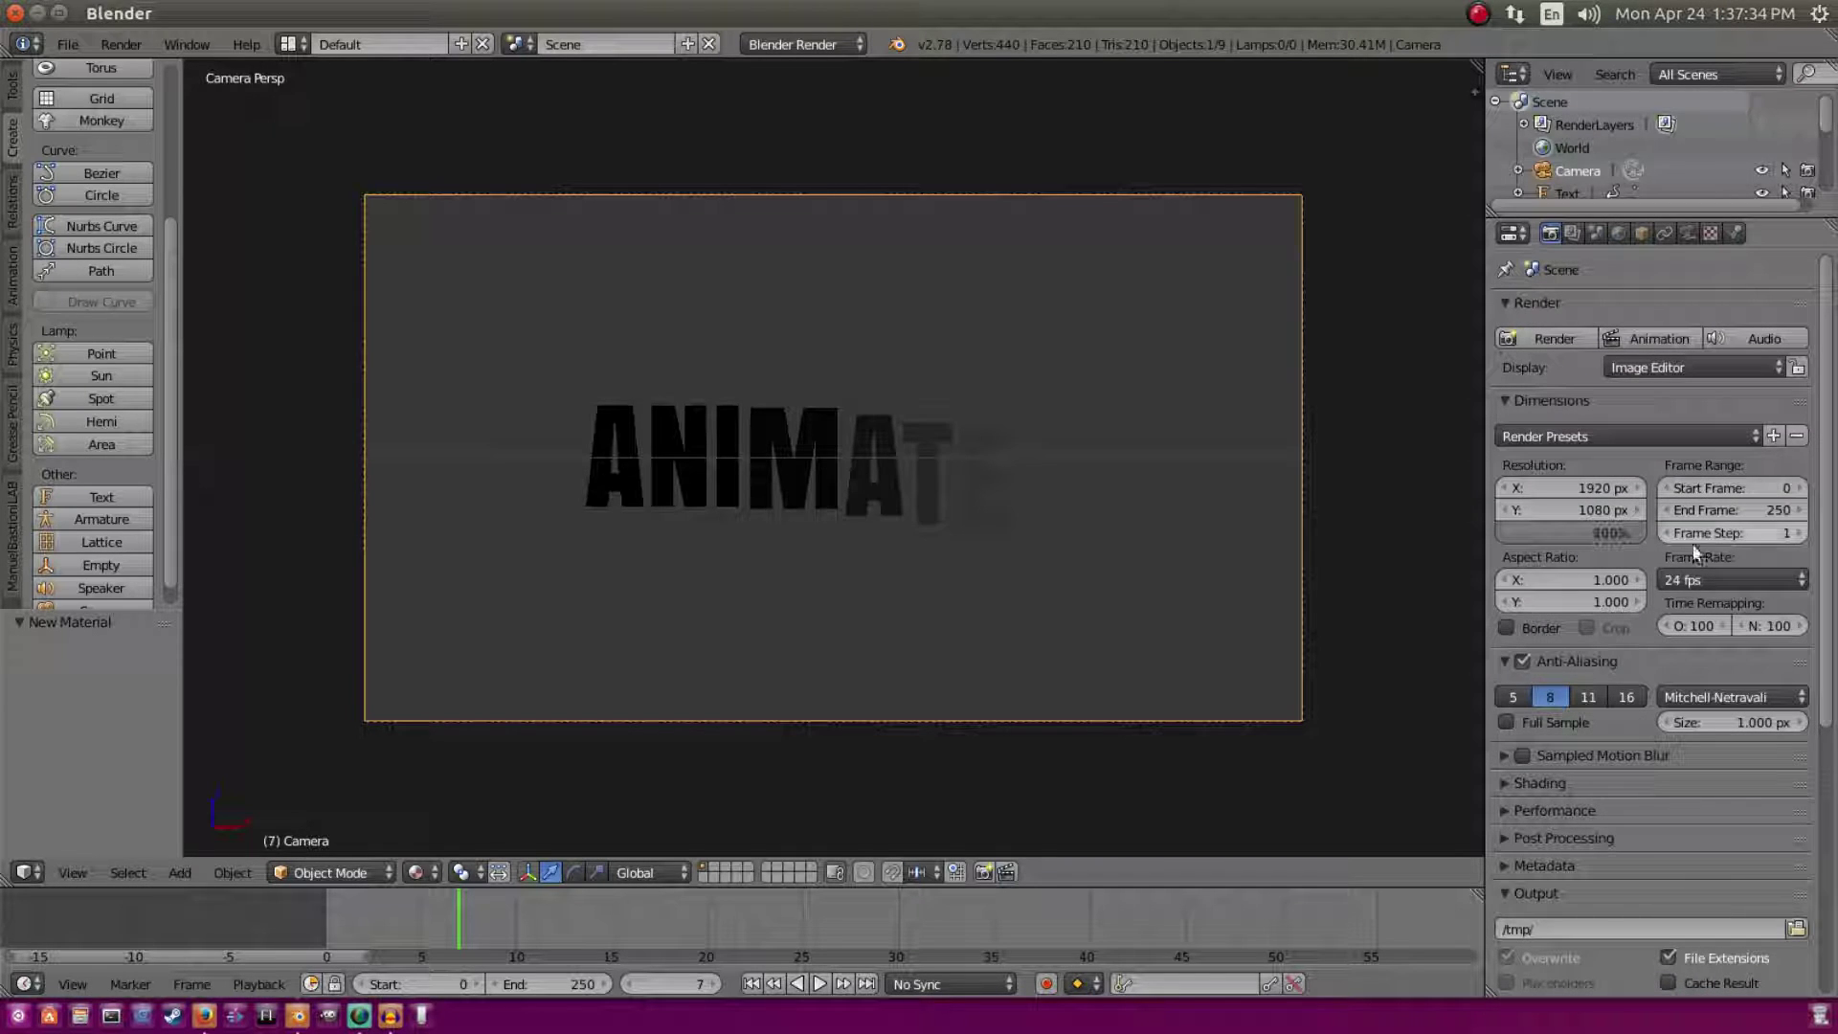
{"action": "left_click_drag", "start_coordinate": [452, 913], "coordinate": [520, 902]}
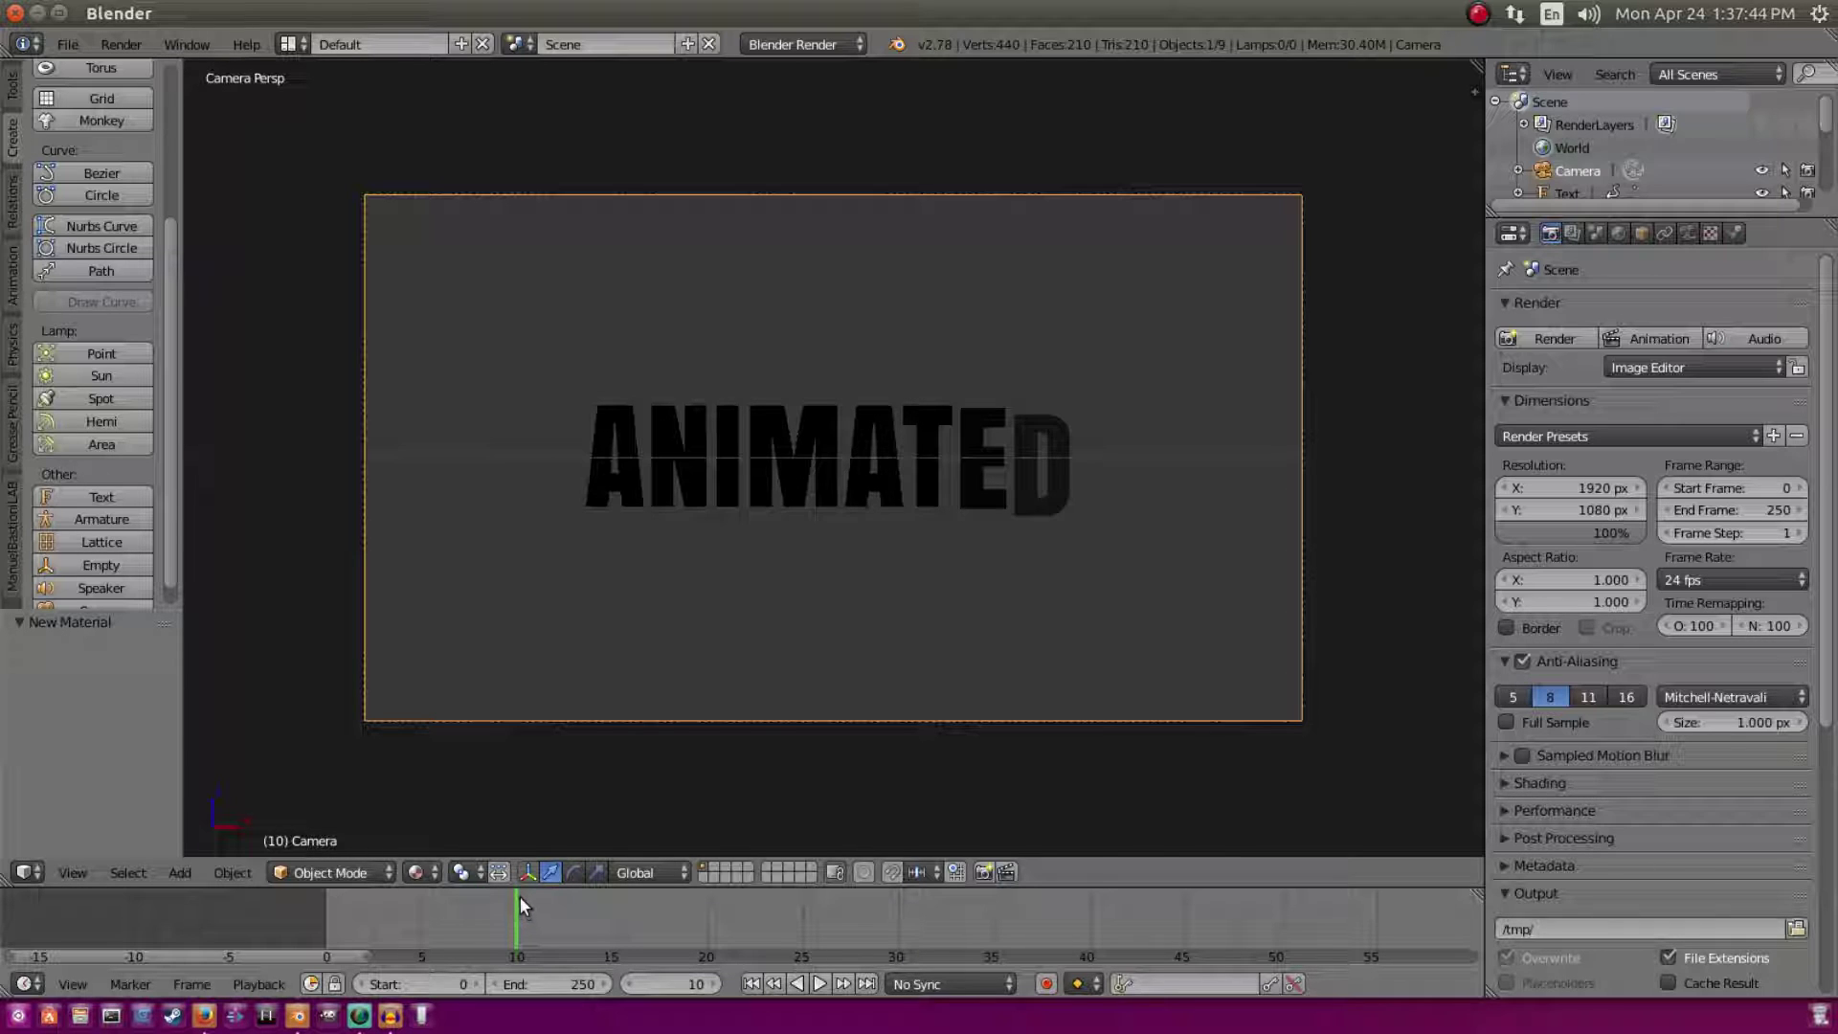